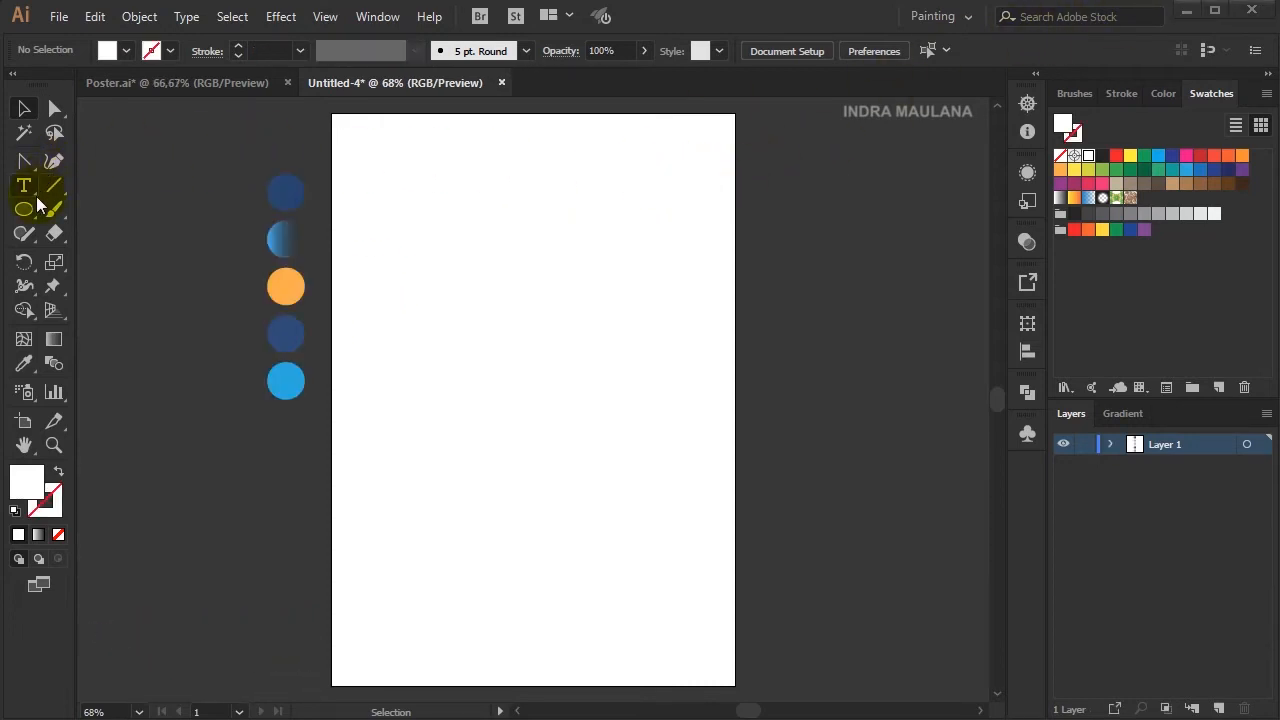
- Draw a rectangle covering the whole artboard and fill it with the gradient sampled from the topmost dark blue circle
{"action": "left_click_drag", "start_coordinate": [30, 220], "coordinate": [85, 206]}
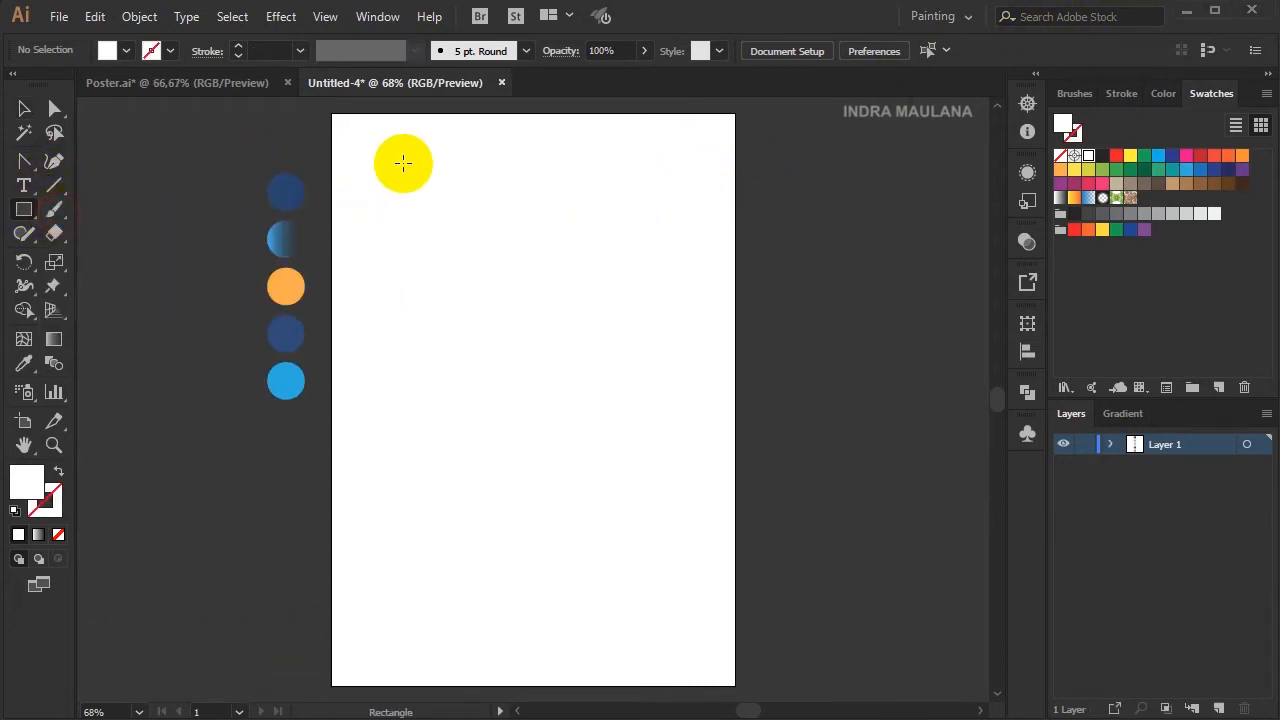
{"action": "left_click_drag", "start_coordinate": [336, 113], "coordinate": [403, 280]}
{"action": "key", "text": "ctrl+z"}
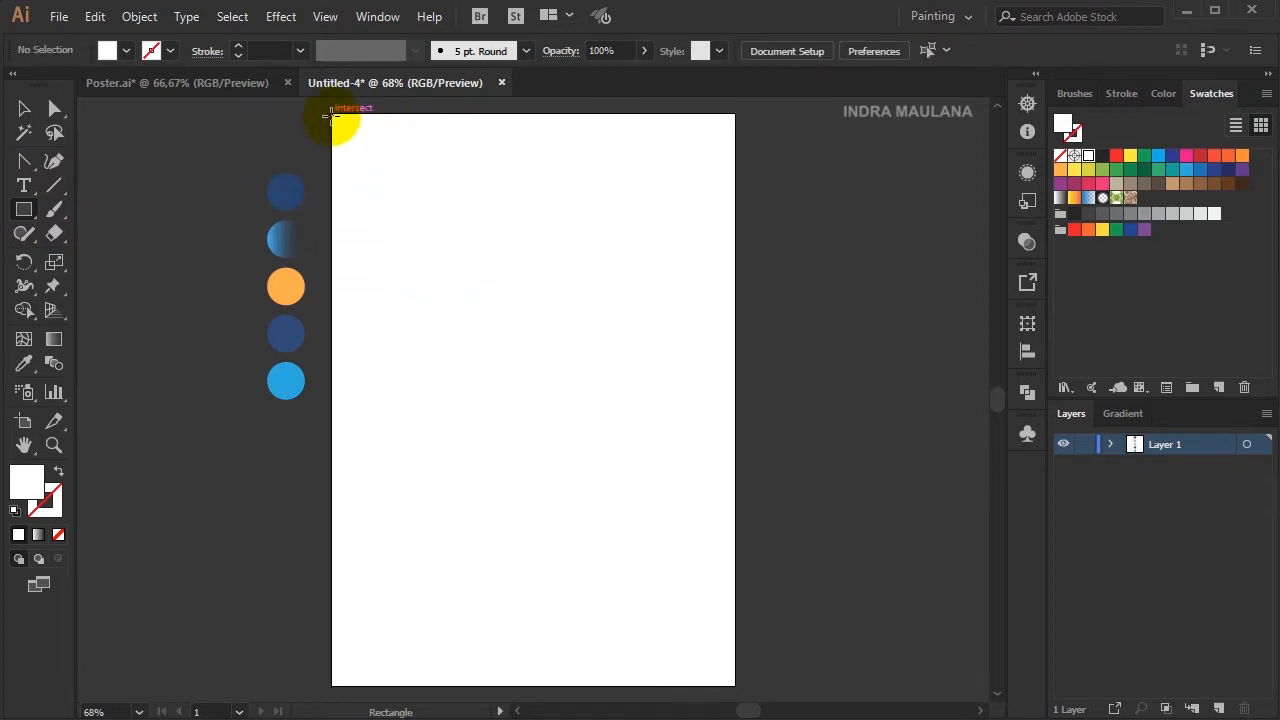
{"action": "left_click_drag", "start_coordinate": [334, 113], "coordinate": [736, 686]}
{"action": "left_click", "coordinate": [27, 110]}
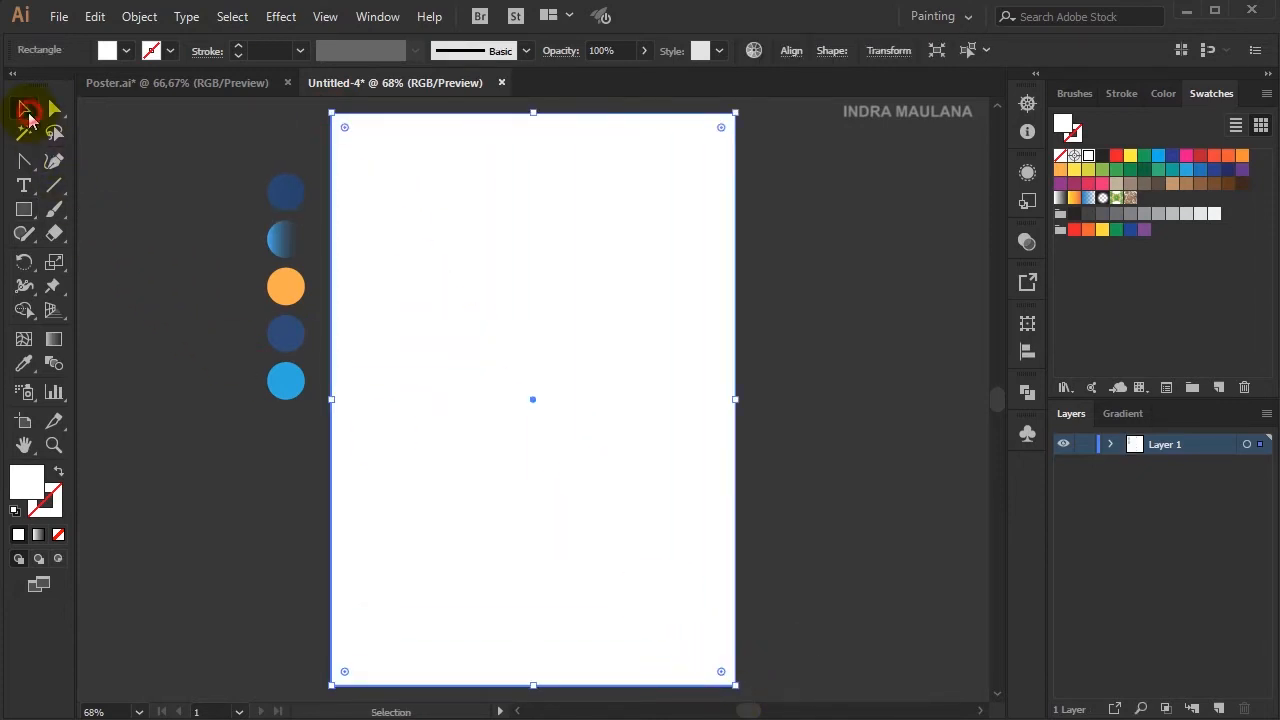
{"action": "left_click", "coordinate": [24, 366]}
{"action": "left_click", "coordinate": [289, 191]}
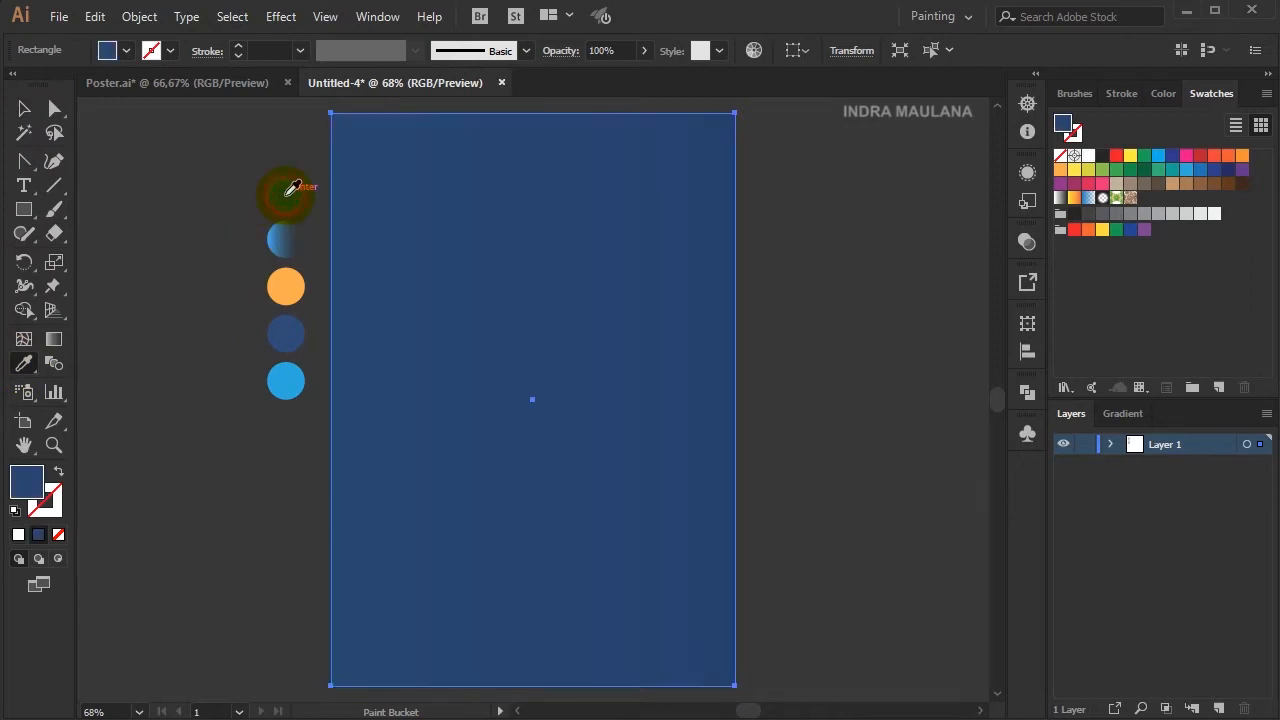
- Inspect the hex colour codes of the background gradient's start and end stops
{"action": "left_click", "coordinate": [1136, 412]}
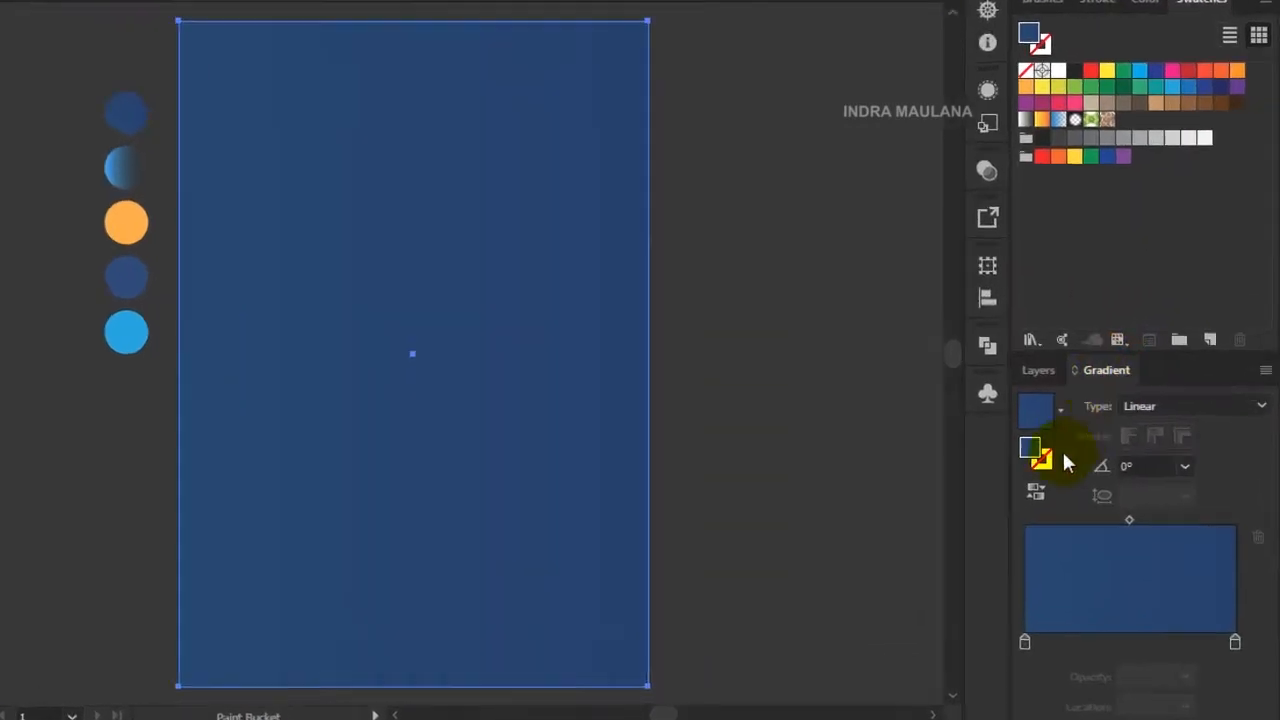
{"action": "double_click", "coordinate": [943, 630]}
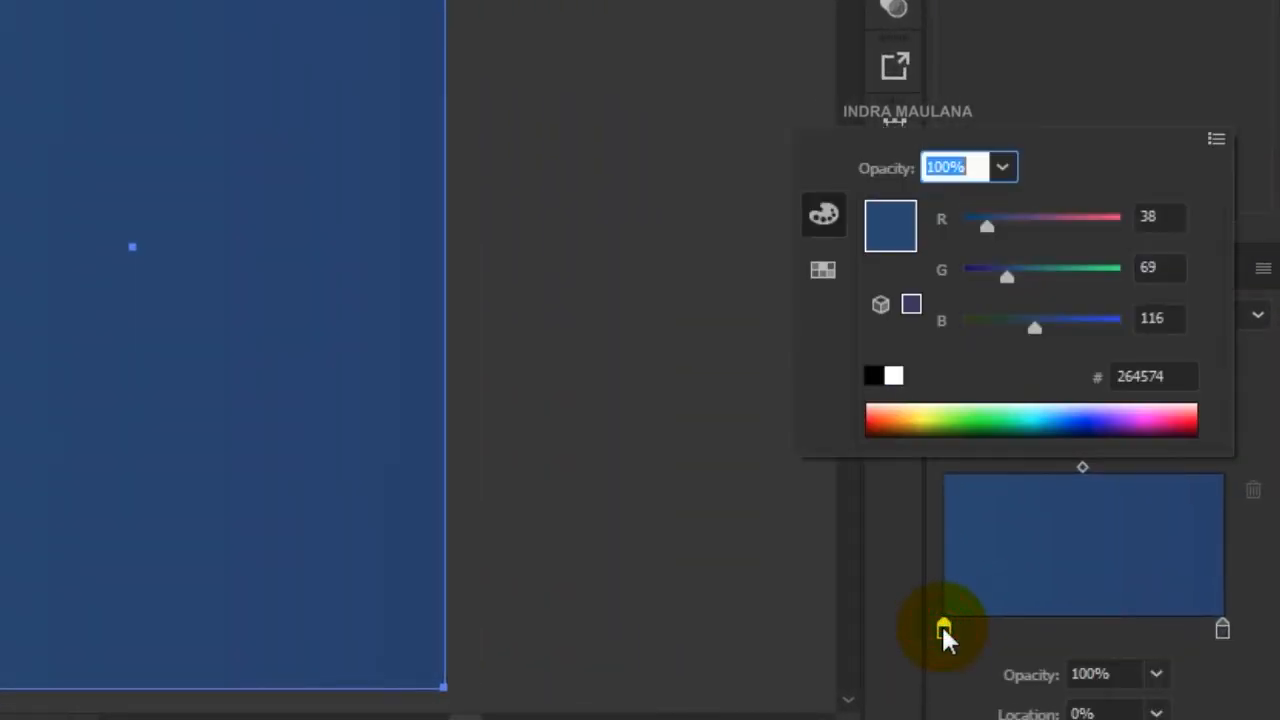
{"action": "left_click", "coordinate": [1148, 376]}
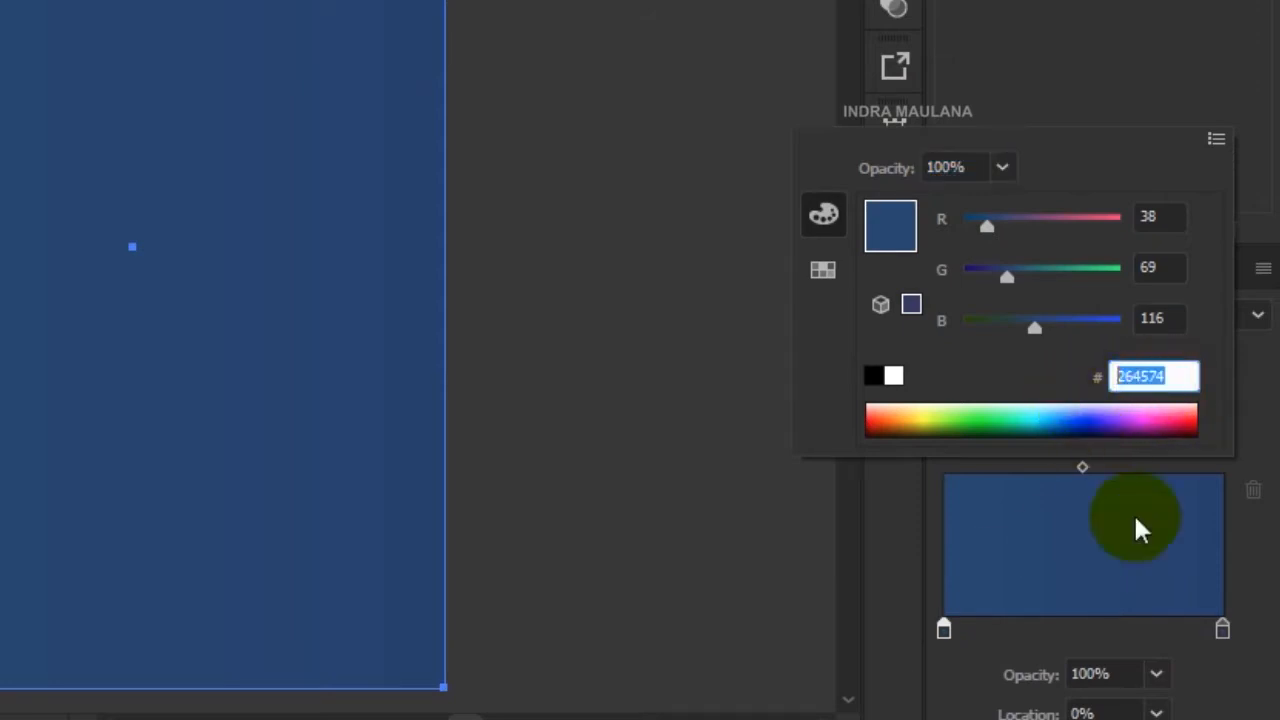
{"action": "double_click", "coordinate": [1222, 630]}
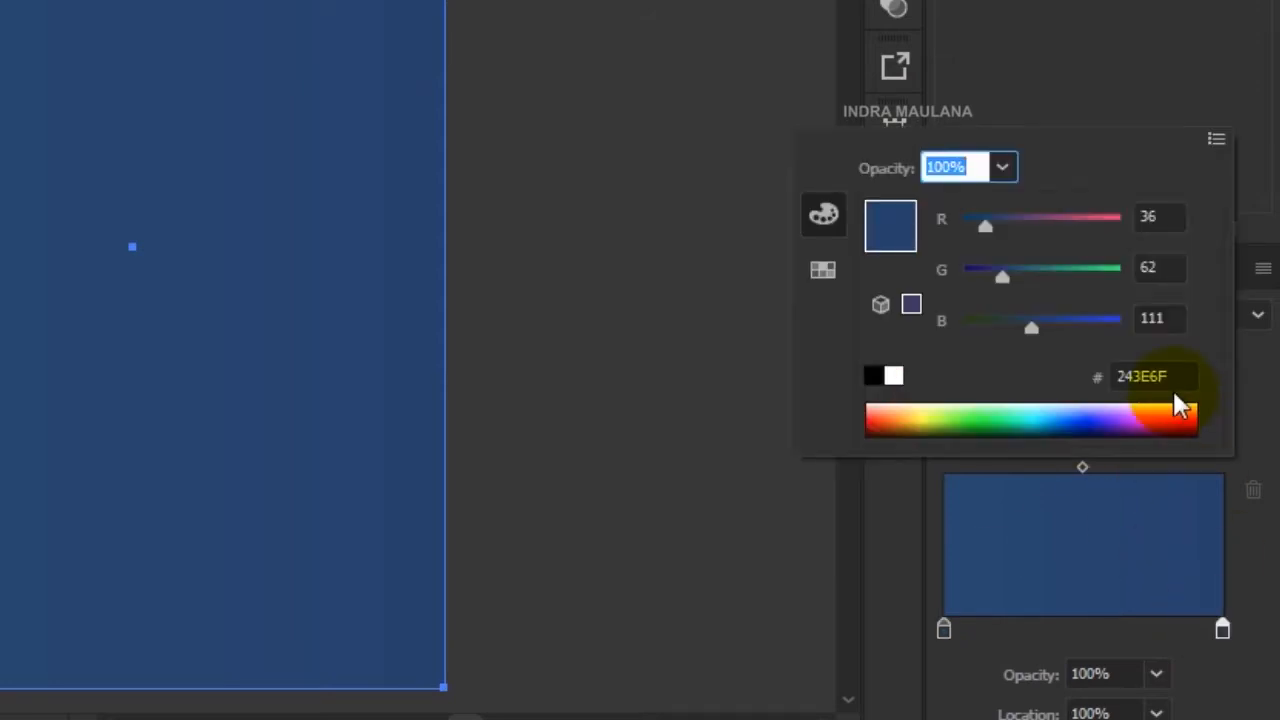
{"action": "left_click", "coordinate": [1175, 378]}
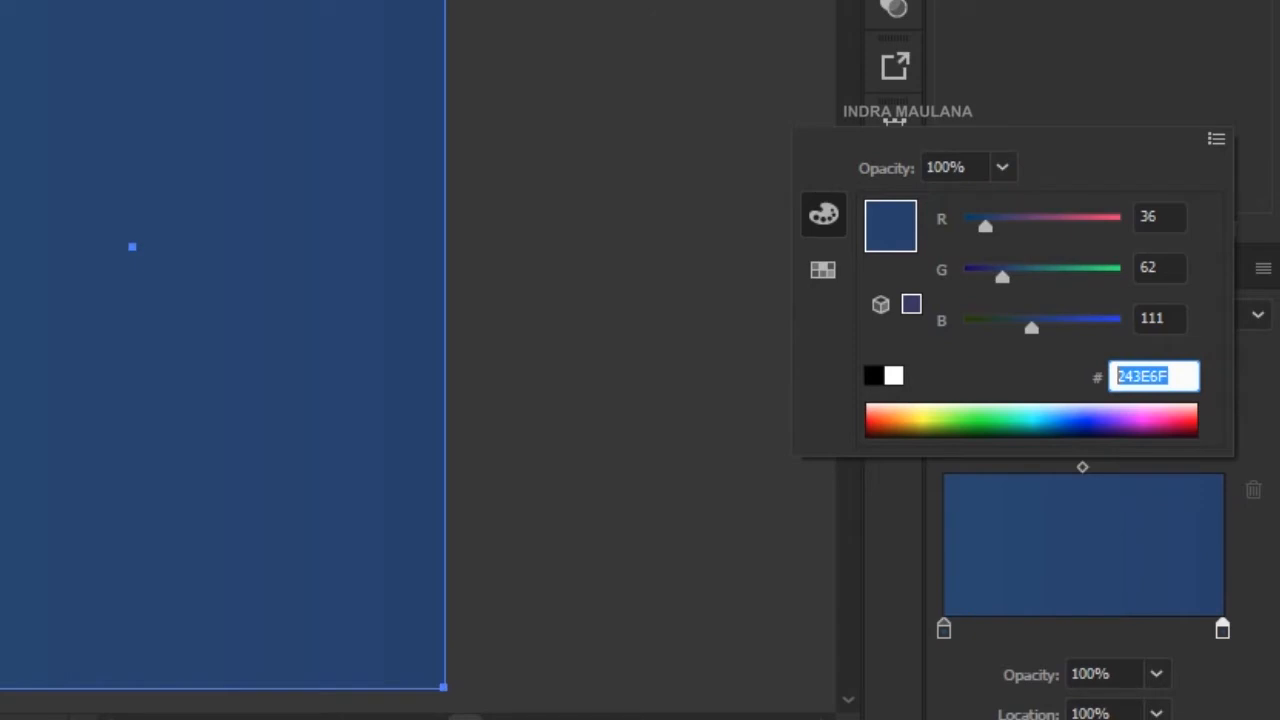
{"action": "key", "text": "Return"}
{"action": "left_click", "coordinate": [20, 108]}
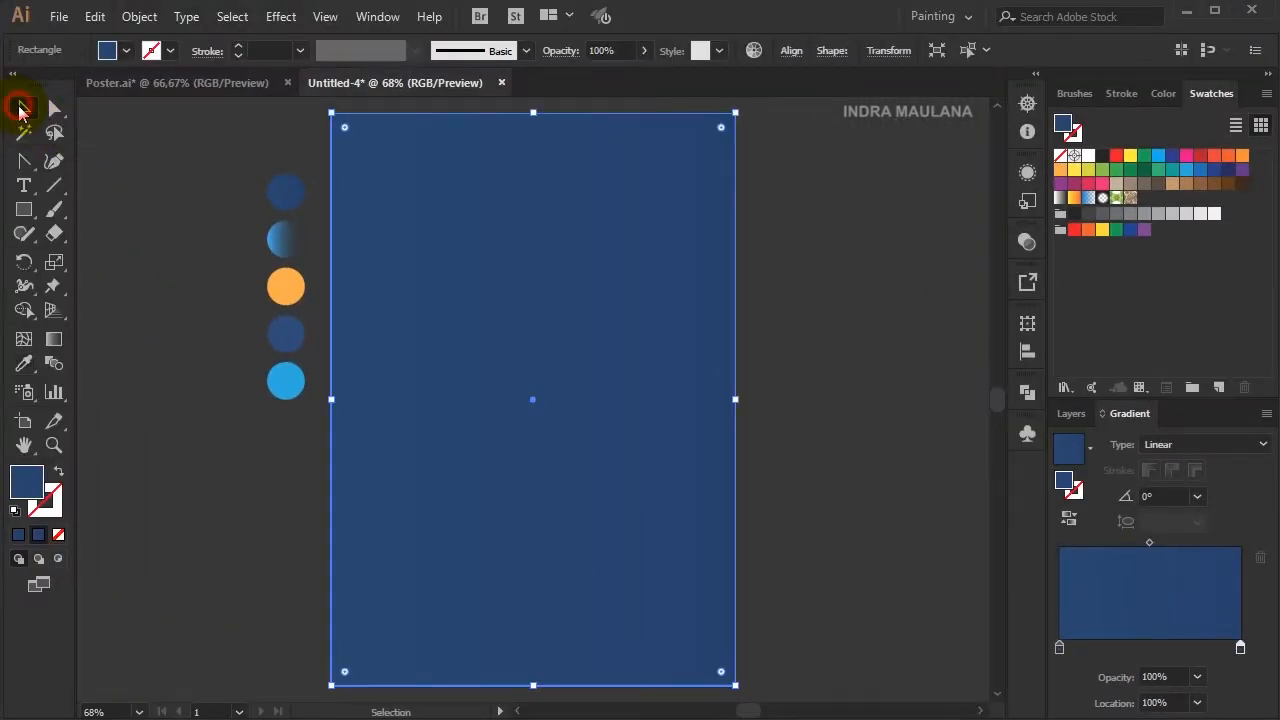
{"action": "left_click", "coordinate": [168, 170]}
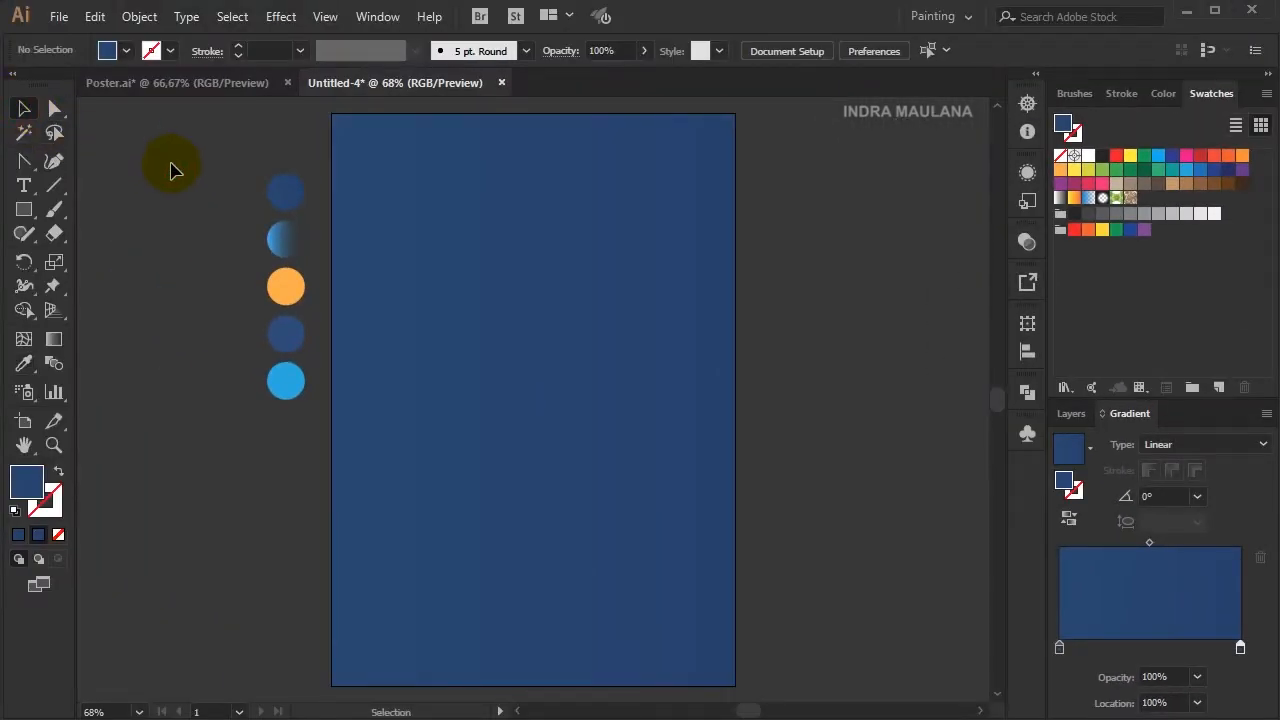
- Draw a circle about half the artboard's width at its centre and fill it white
{"action": "left_click", "coordinate": [19, 220]}
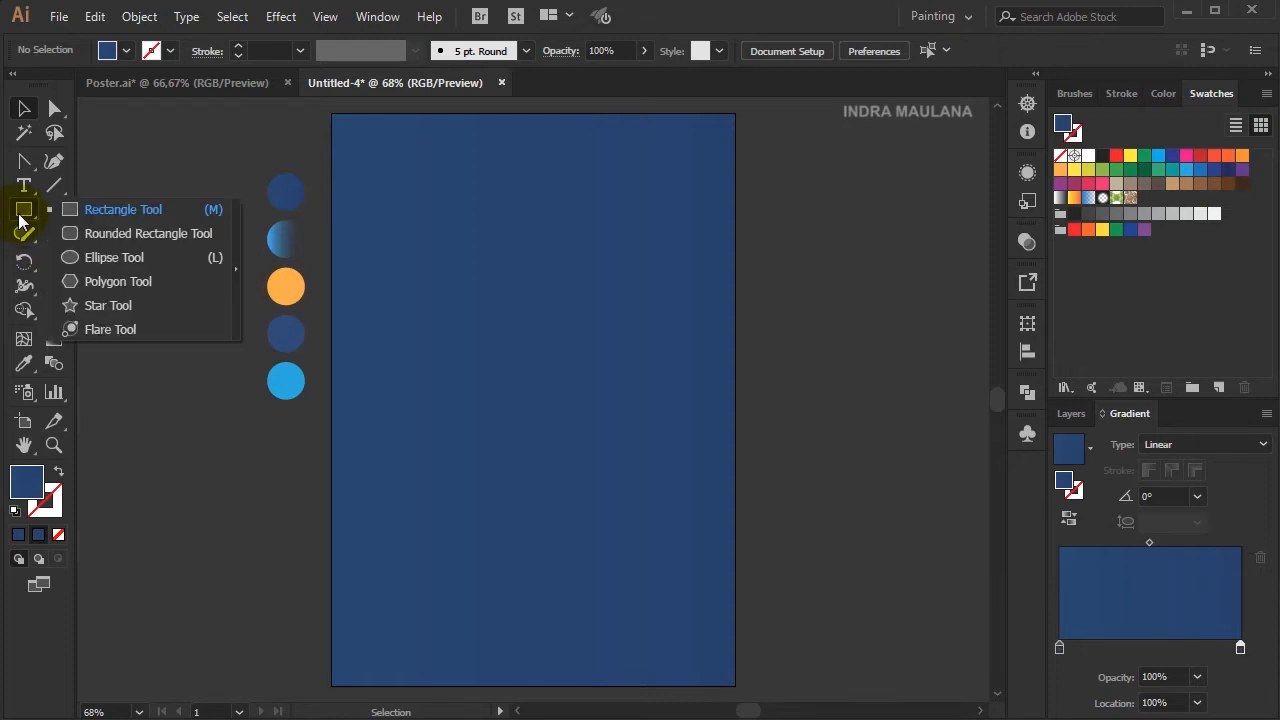
{"action": "left_click", "coordinate": [84, 258]}
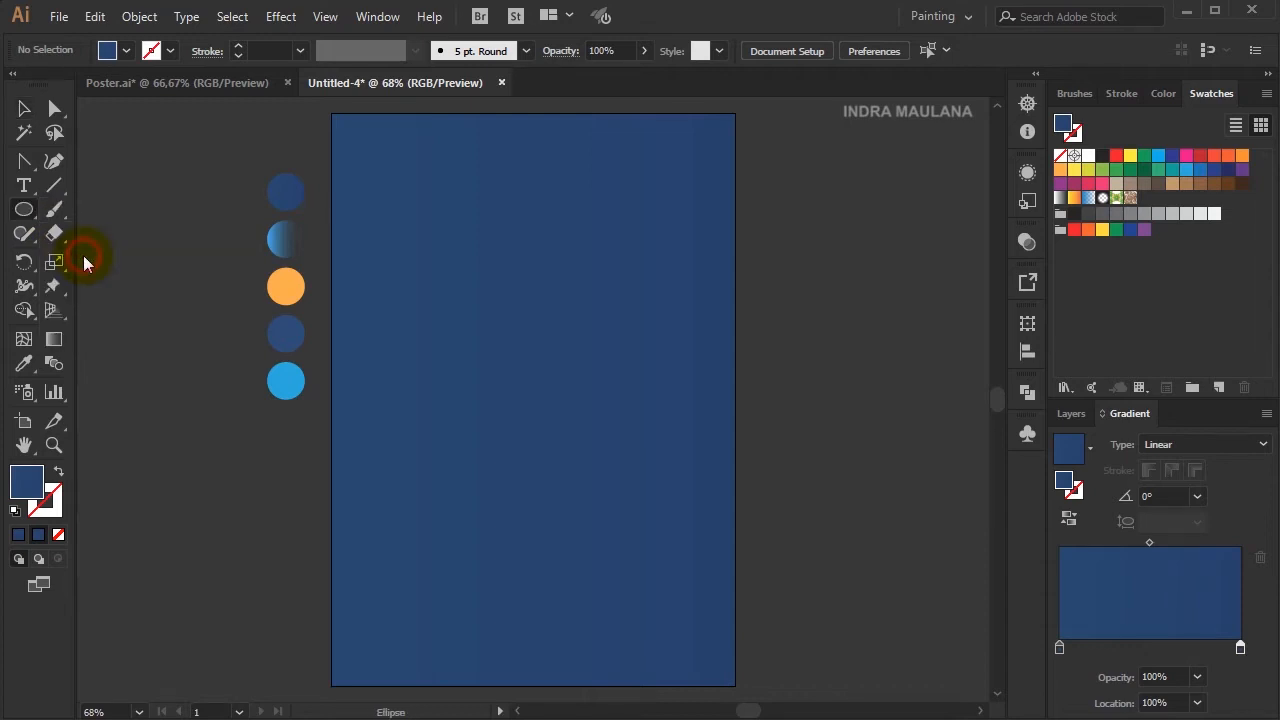
{"action": "scroll", "coordinate": [525, 386], "scroll_direction": "up", "scroll_amount": 1}
{"action": "left_click_drag", "start_coordinate": [533, 398], "coordinate": [606, 516]}
{"action": "left_click", "coordinate": [17, 108]}
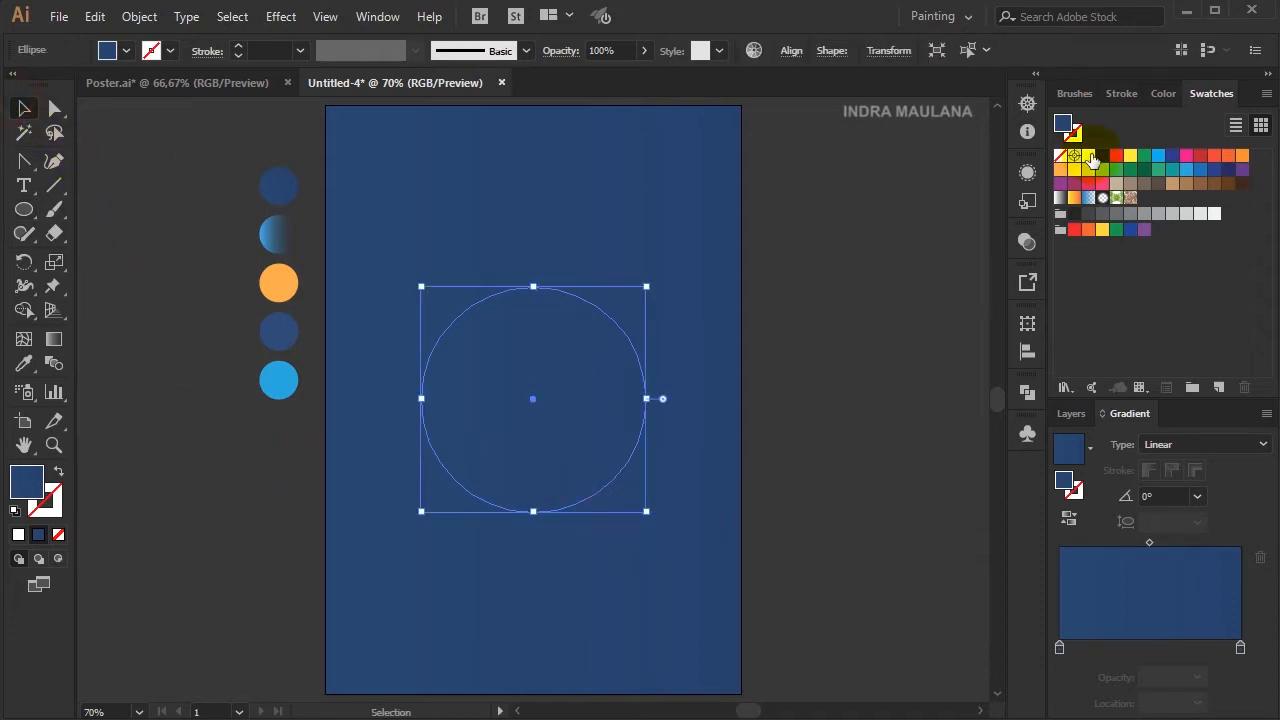
{"action": "left_click", "coordinate": [1089, 157]}
{"action": "left_click", "coordinate": [881, 267]}
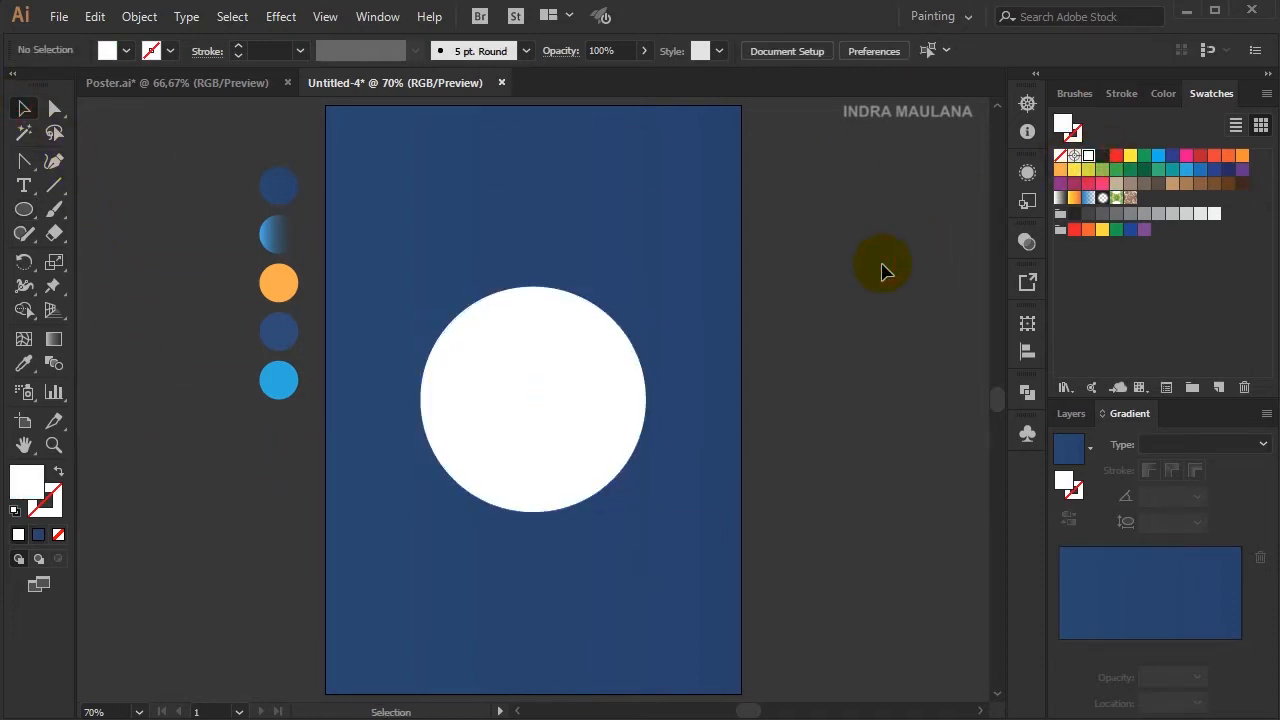
- Draw a thin white rectangle from the circle's top anchor point to just past the artboard's right edge
{"action": "left_click_drag", "start_coordinate": [24, 209], "coordinate": [130, 210]}
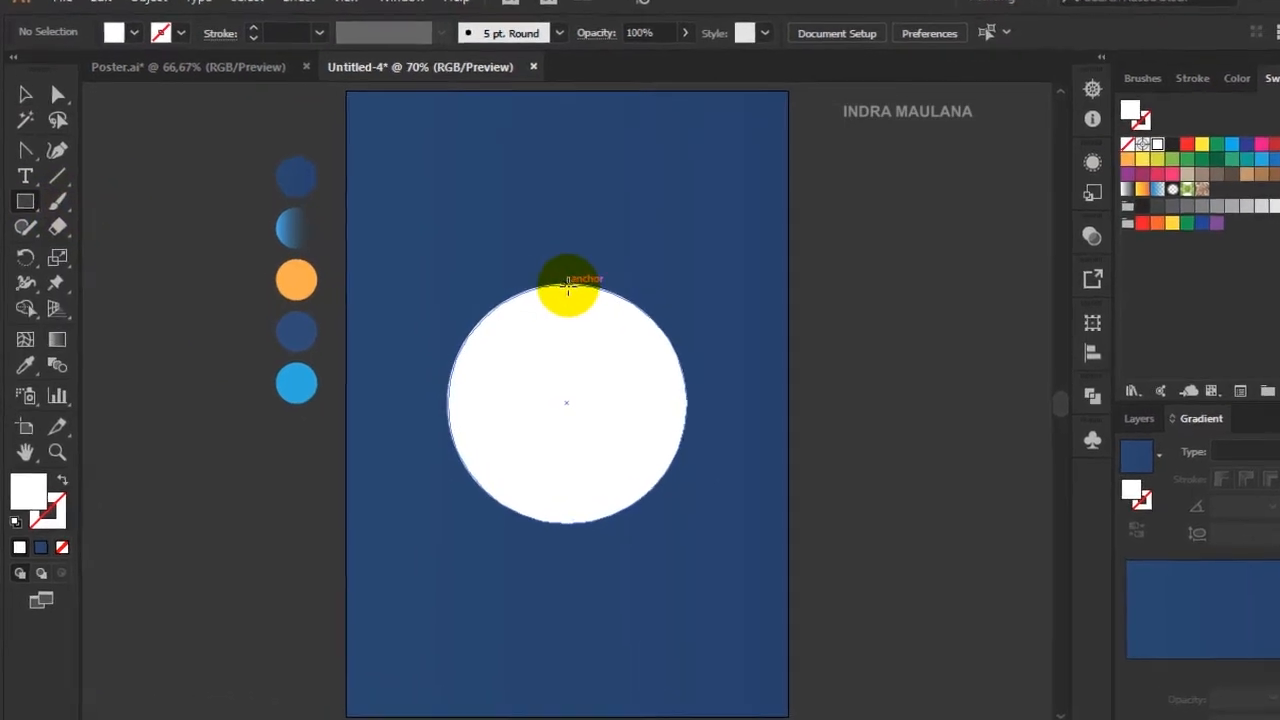
{"action": "left_click_drag", "start_coordinate": [622, 282], "coordinate": [884, 319]}
{"action": "left_click_drag", "start_coordinate": [990, 316], "coordinate": [1039, 315]}
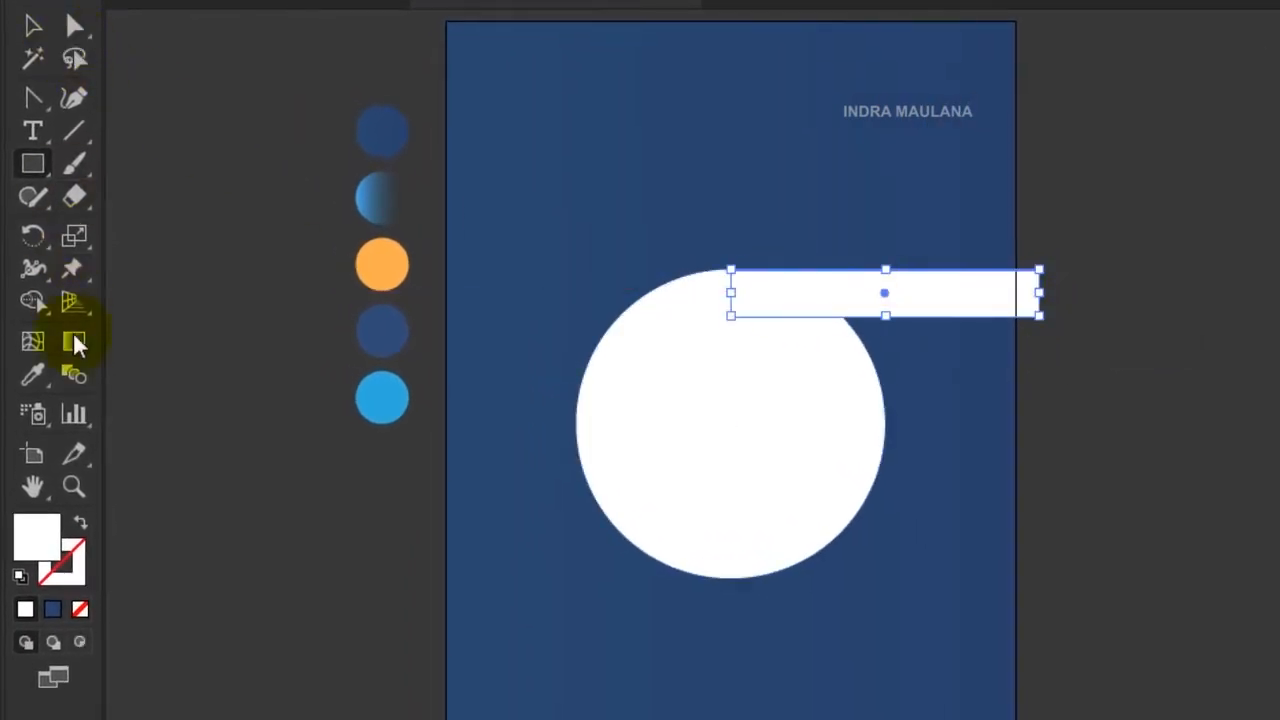
- Duplicate the white bar directly beneath the original, edge to edge, and make the copy black
{"action": "left_click", "coordinate": [74, 486]}
{"action": "left_click_drag", "start_coordinate": [545, 198], "coordinate": [1230, 586]}
{"action": "left_click", "coordinate": [36, 26]}
{"action": "left_click", "coordinate": [191, 37]}
{"action": "left_click_drag", "start_coordinate": [594, 222], "coordinate": [597, 303]}
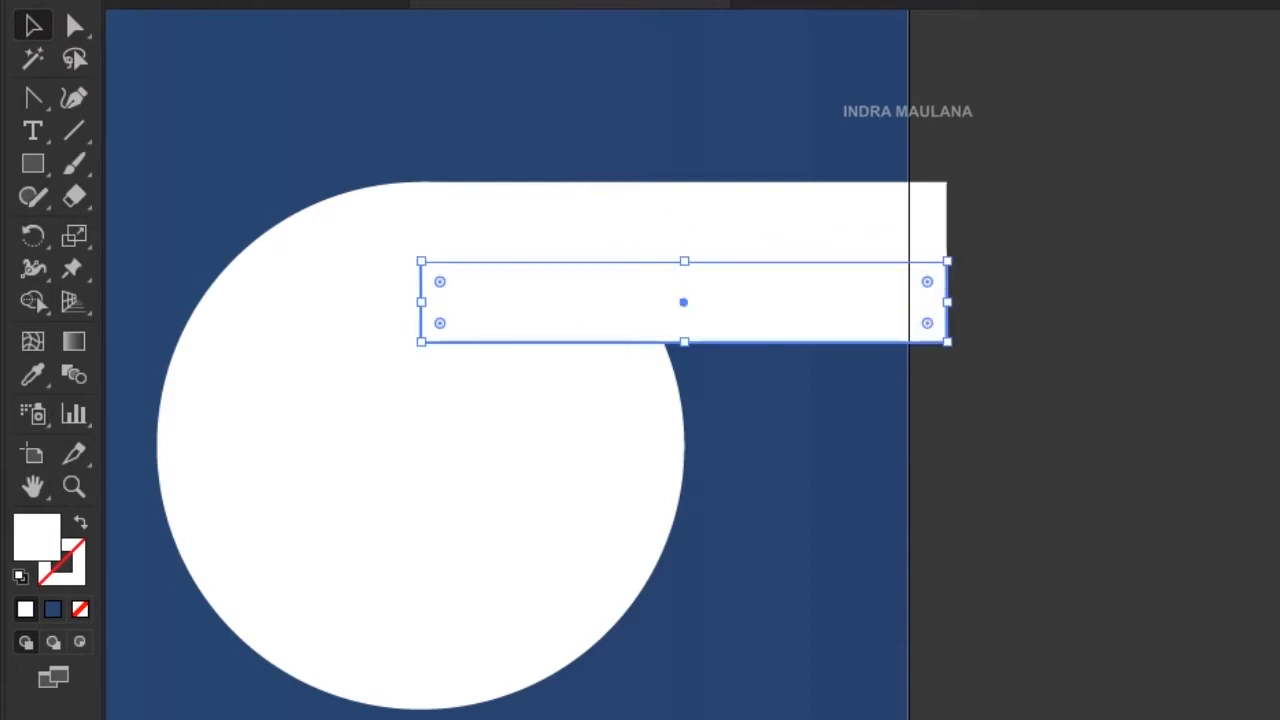
- Duplicate the white and black bar pair downward into four stacked pairs, and delete the lowest black bar
{"action": "left_click_drag", "start_coordinate": [1062, 364], "coordinate": [748, 180]}
{"action": "left_click_drag", "start_coordinate": [728, 237], "coordinate": [737, 403]}
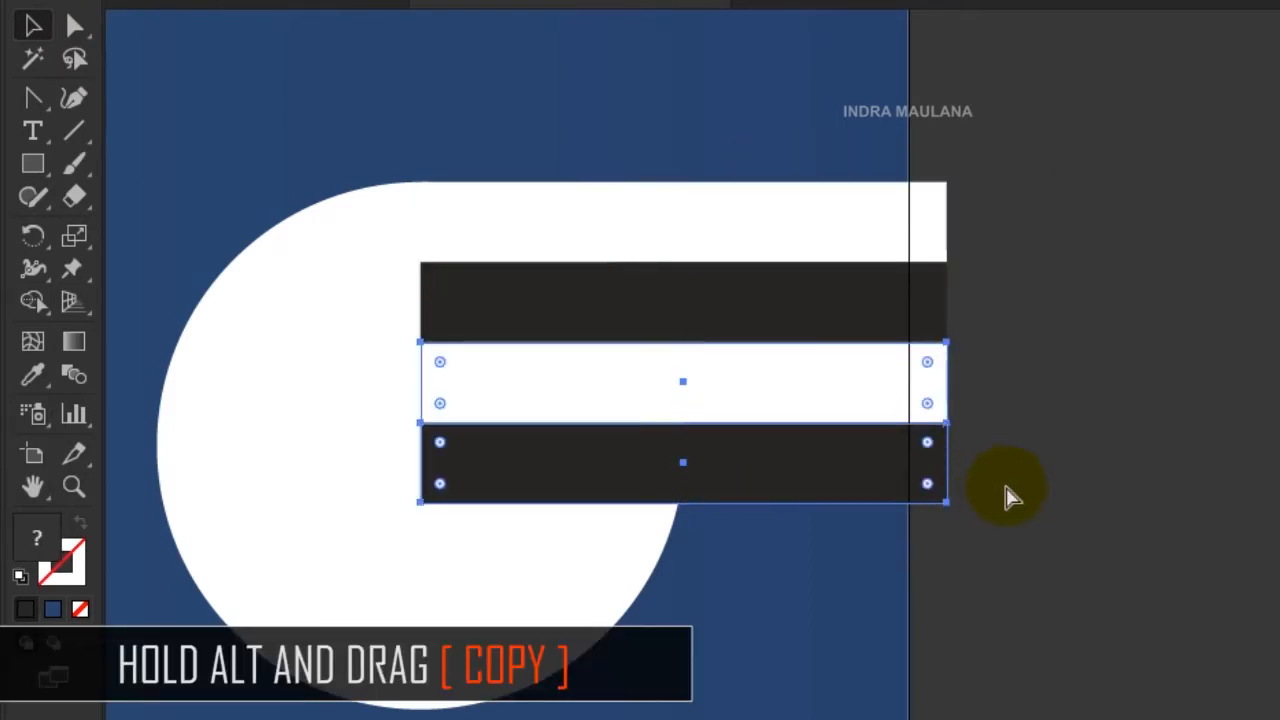
{"action": "key", "text": "ctrl+d"}
{"action": "key", "text": "ctrl+d"}
{"action": "scroll", "coordinate": [1008, 490], "scroll_direction": "down", "scroll_amount": 1}
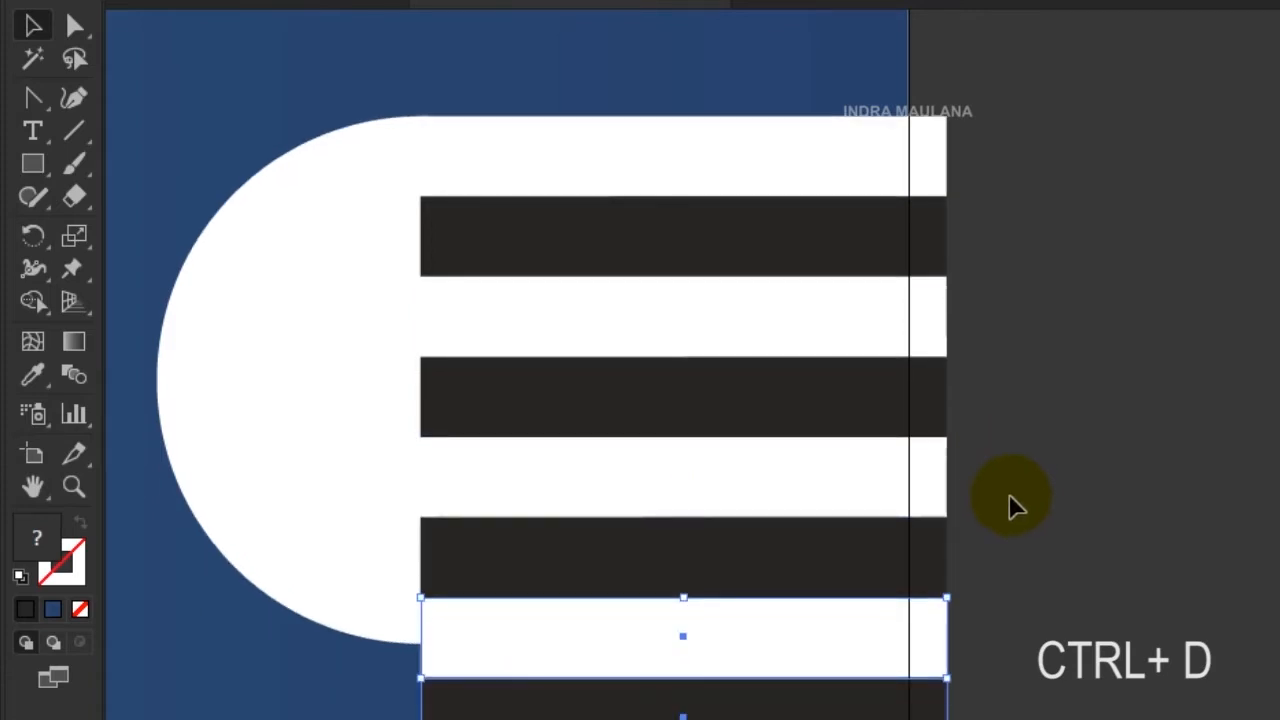
{"action": "left_click", "coordinate": [1065, 598]}
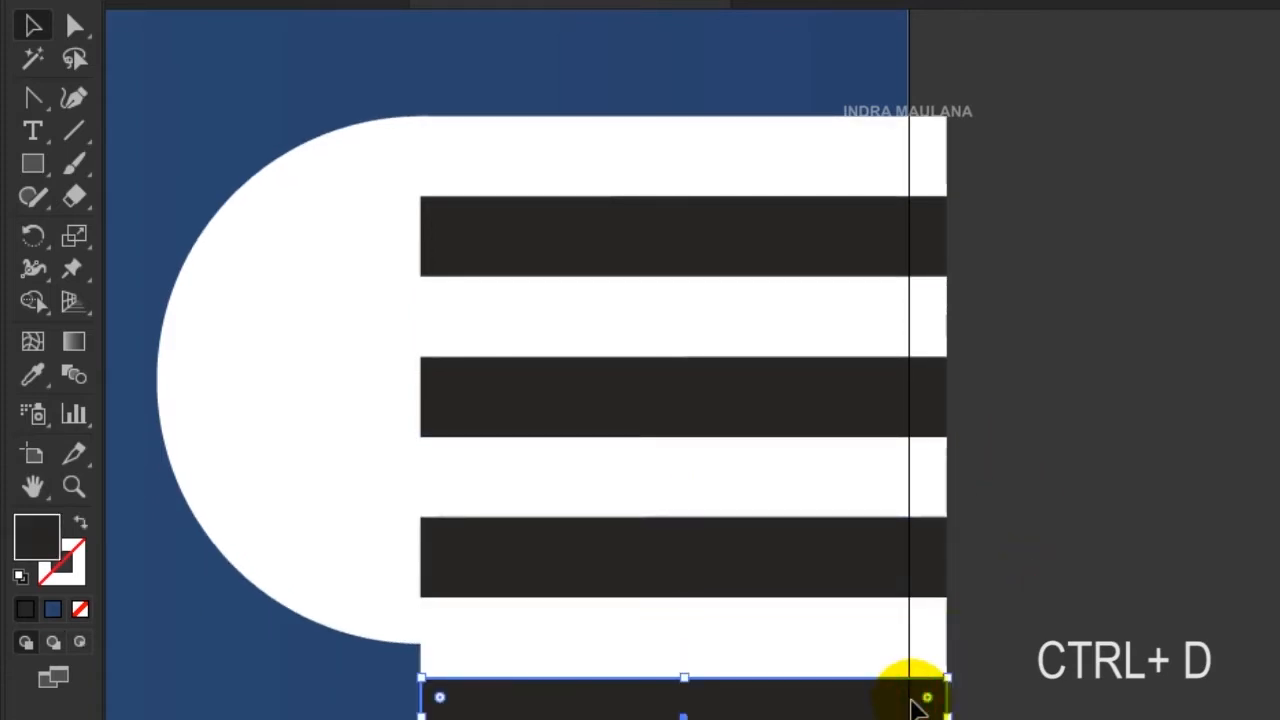
{"action": "key", "text": "Delete"}
- Scale the height of the whole bar stack so its lower edge aligns with the circle's lowest point
{"action": "left_click_drag", "start_coordinate": [1045, 677], "coordinate": [836, 56]}
{"action": "left_click_drag", "start_coordinate": [687, 678], "coordinate": [683, 644]}
{"action": "left_click", "coordinate": [1071, 534]}
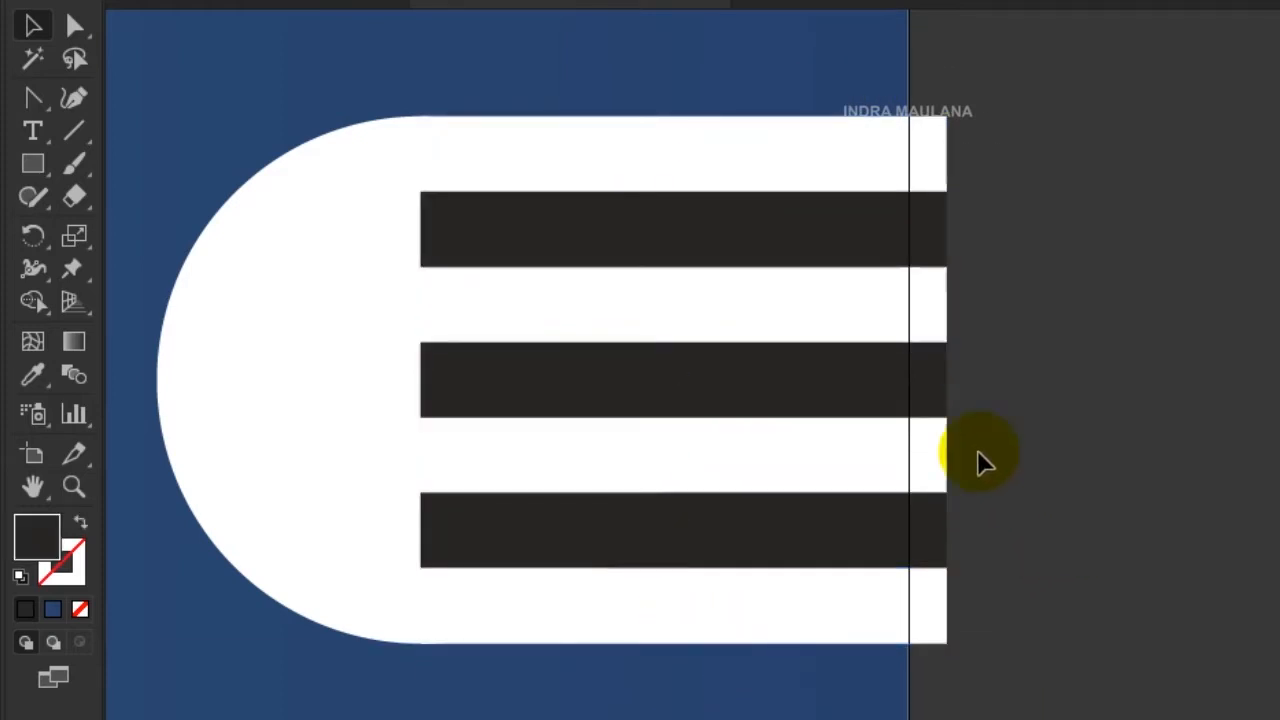
- Unite the circle and the four white bars into one shape with Pathfinder
{"action": "left_click", "coordinate": [732, 143]}
{"action": "left_click", "coordinate": [608, 312], "text": "shift"}
{"action": "left_click", "coordinate": [540, 453], "text": "shift"}
{"action": "left_click", "coordinate": [508, 588], "text": "shift"}
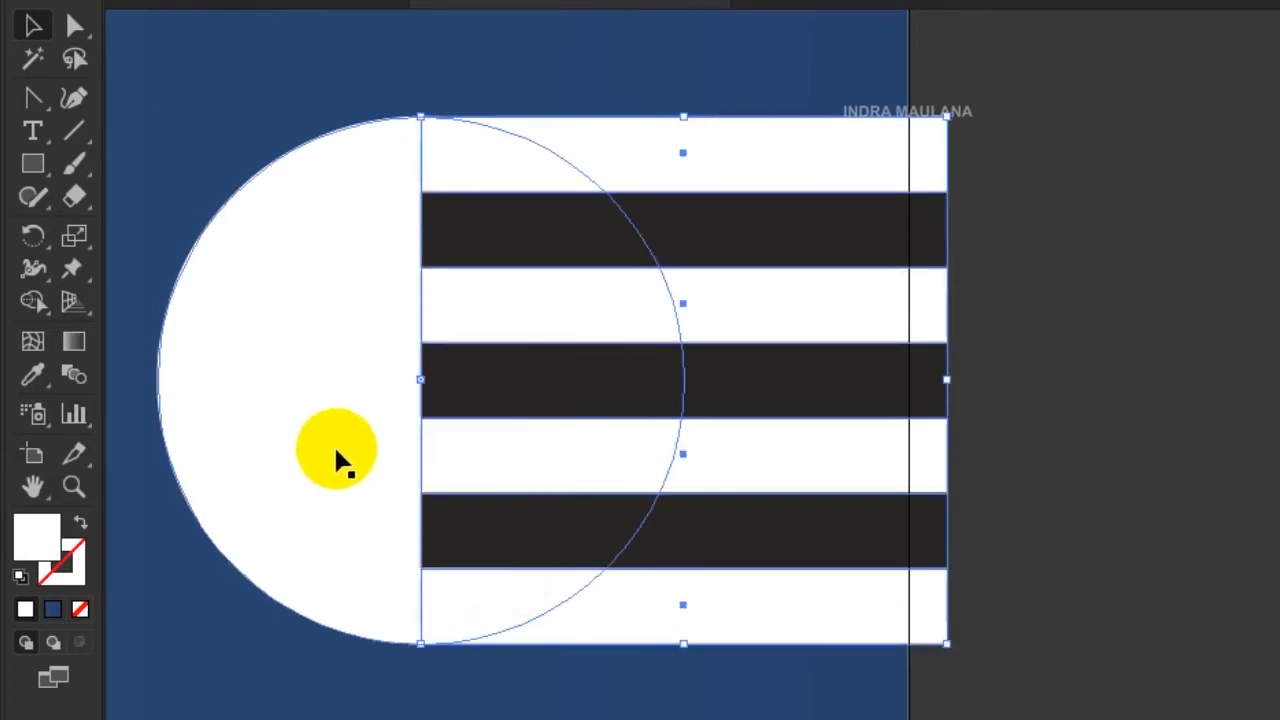
{"action": "left_click_drag", "start_coordinate": [746, 160], "coordinate": [1001, 137]}
{"action": "key", "text": "ctrl+z"}
{"action": "left_click", "coordinate": [352, 250], "text": "shift"}
{"action": "key", "text": "ctrl+shift+F9"}
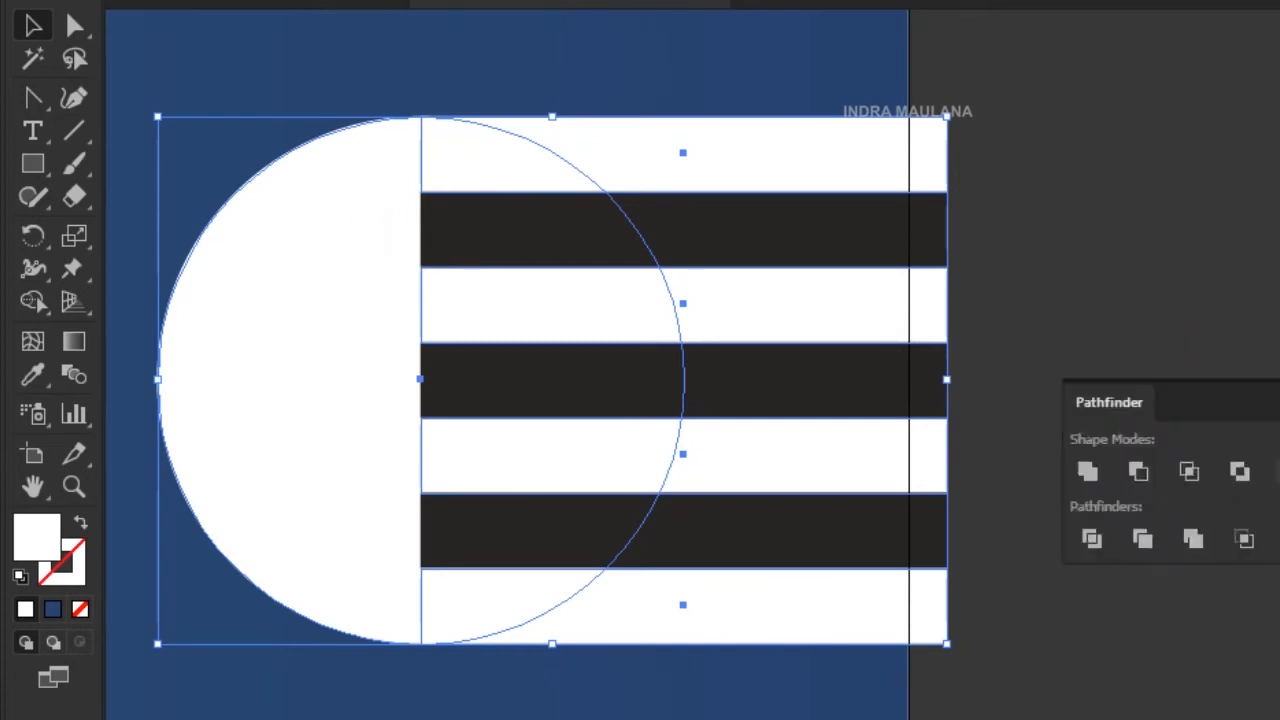
{"action": "left_click", "coordinate": [1088, 471]}
{"action": "key", "text": "ctrl+shift+F9"}
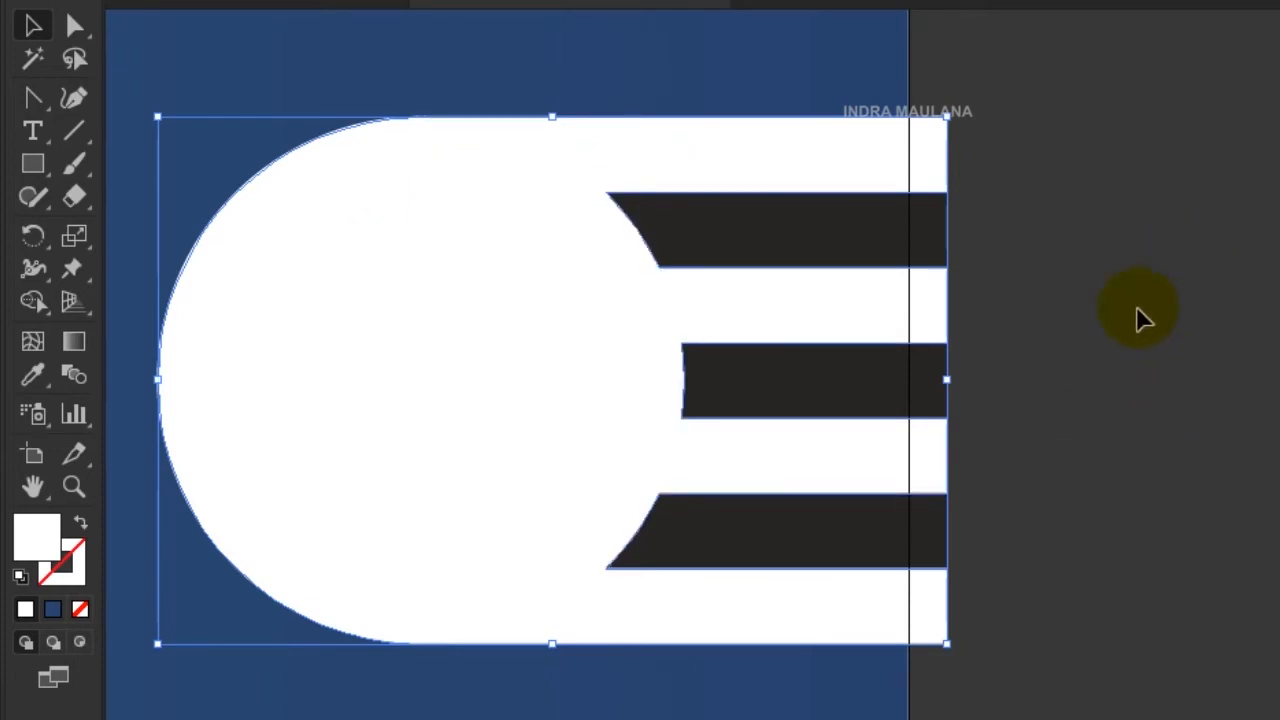
- With the Shape Builder tool, merge each of the three black bars with its covered portion inside the white shape
{"action": "left_click_drag", "start_coordinate": [1120, 635], "coordinate": [258, 42]}
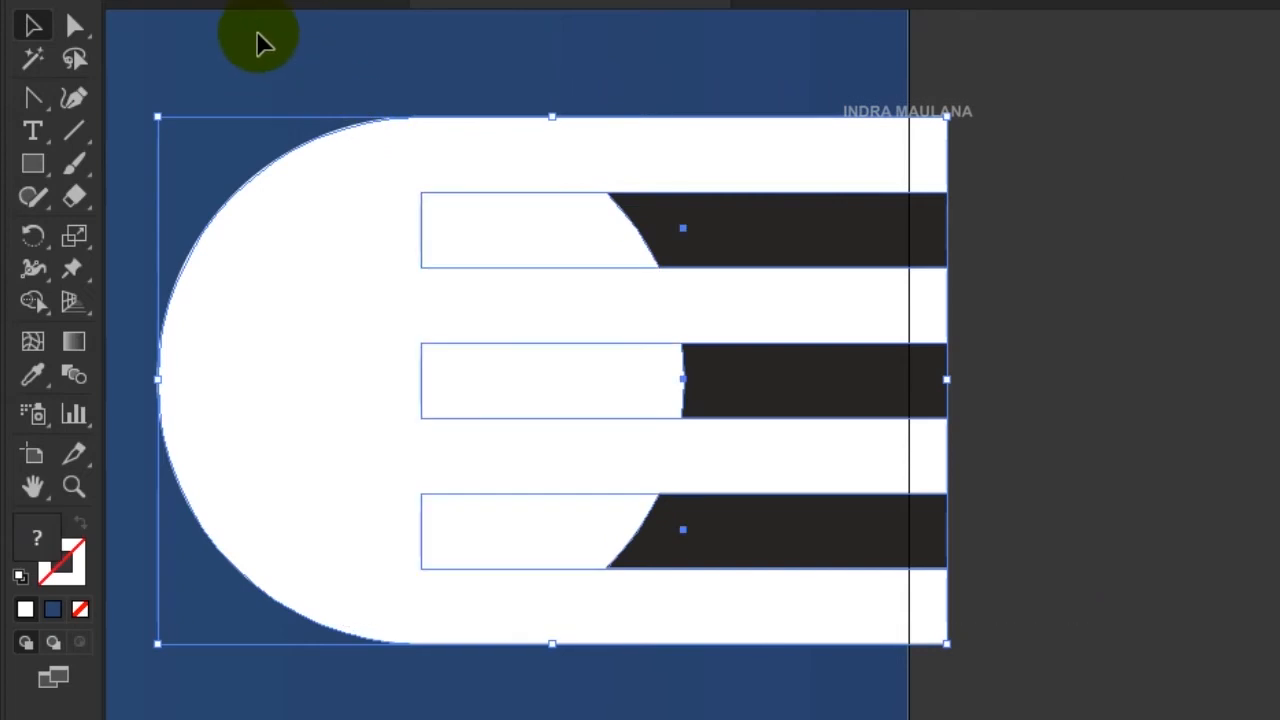
{"action": "left_click", "coordinate": [33, 301]}
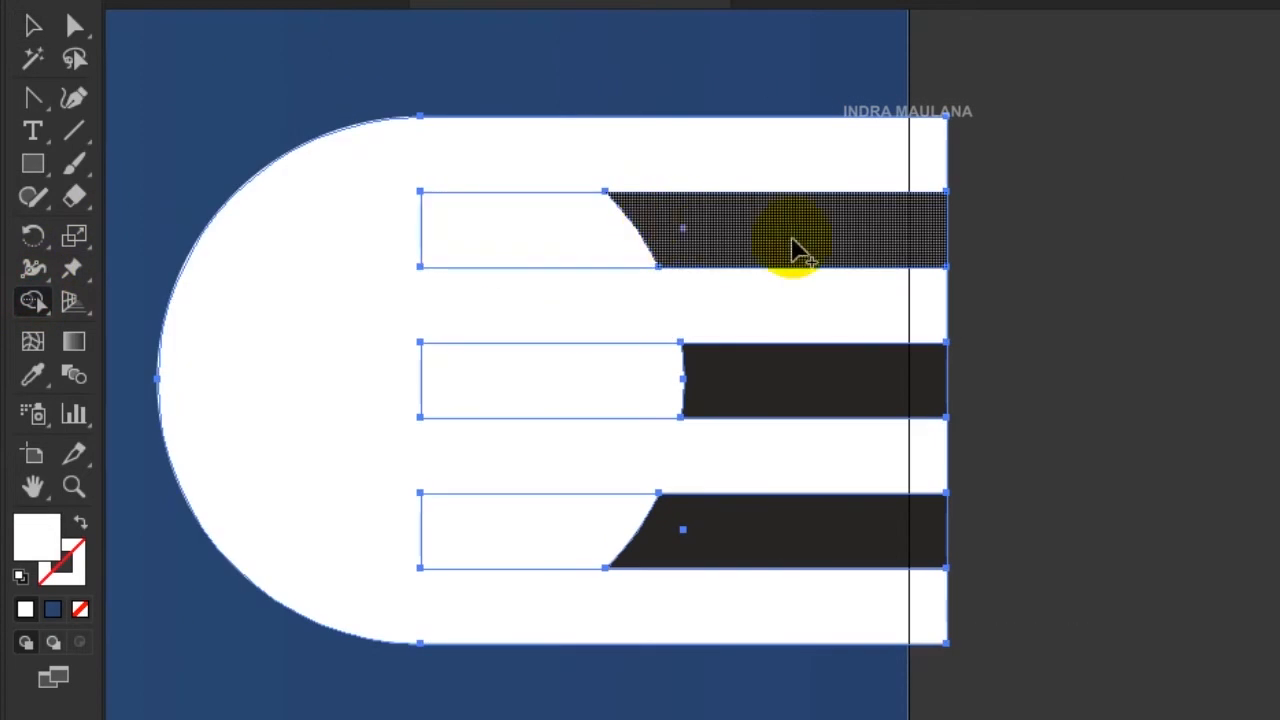
{"action": "left_click_drag", "start_coordinate": [1010, 262], "coordinate": [514, 220]}
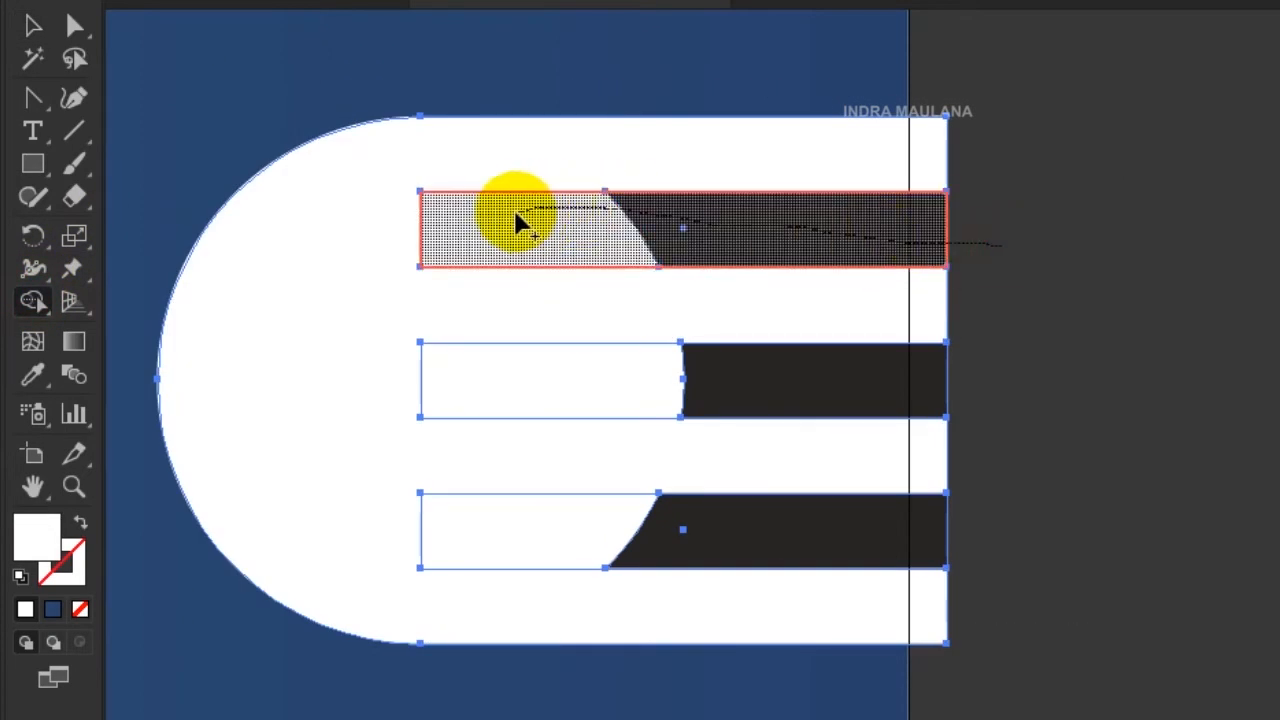
{"action": "mouse_move", "coordinate": [970, 372]}
{"action": "left_mouse_down"}
{"action": "mouse_move", "coordinate": [826, 385]}
{"action": "mouse_move", "coordinate": [520, 380]}
{"action": "left_mouse_up"}
{"action": "left_click_drag", "start_coordinate": [1051, 517], "coordinate": [500, 530]}
{"action": "left_click", "coordinate": [33, 25]}
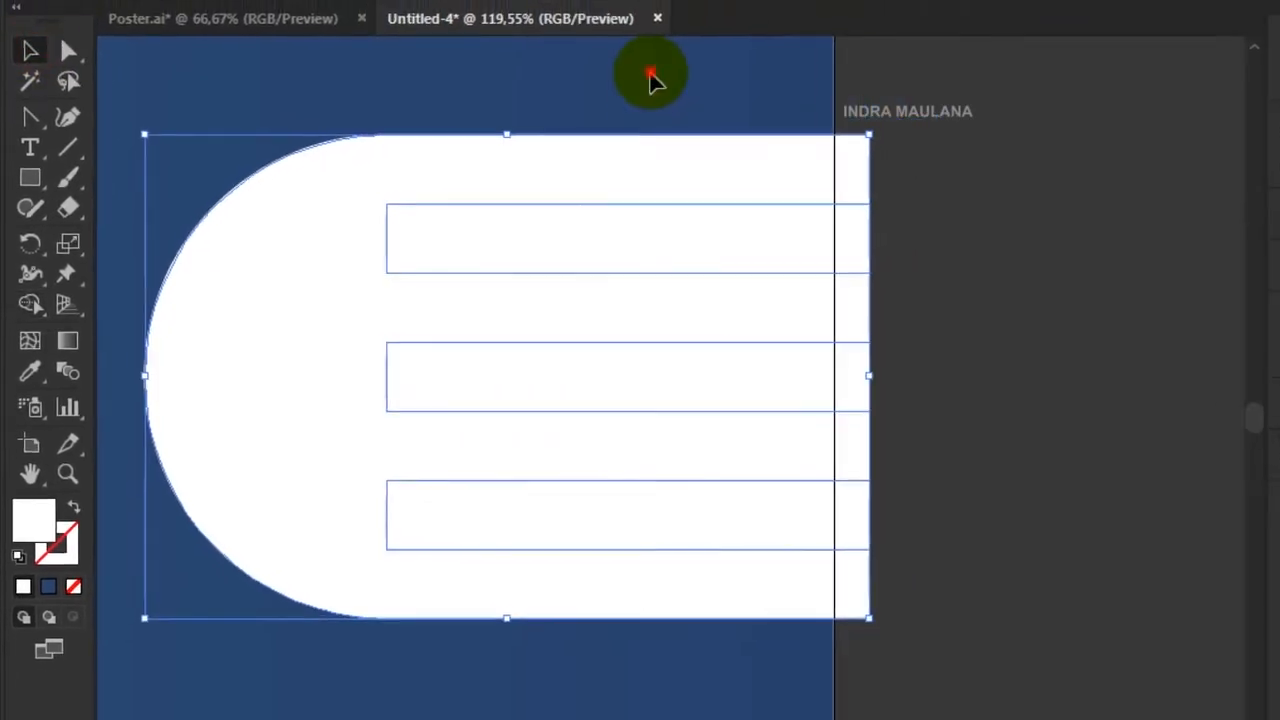
- Delete the three merged bars so that blue gaps separate the white shape's four arms
{"action": "left_click", "coordinate": [799, 228]}
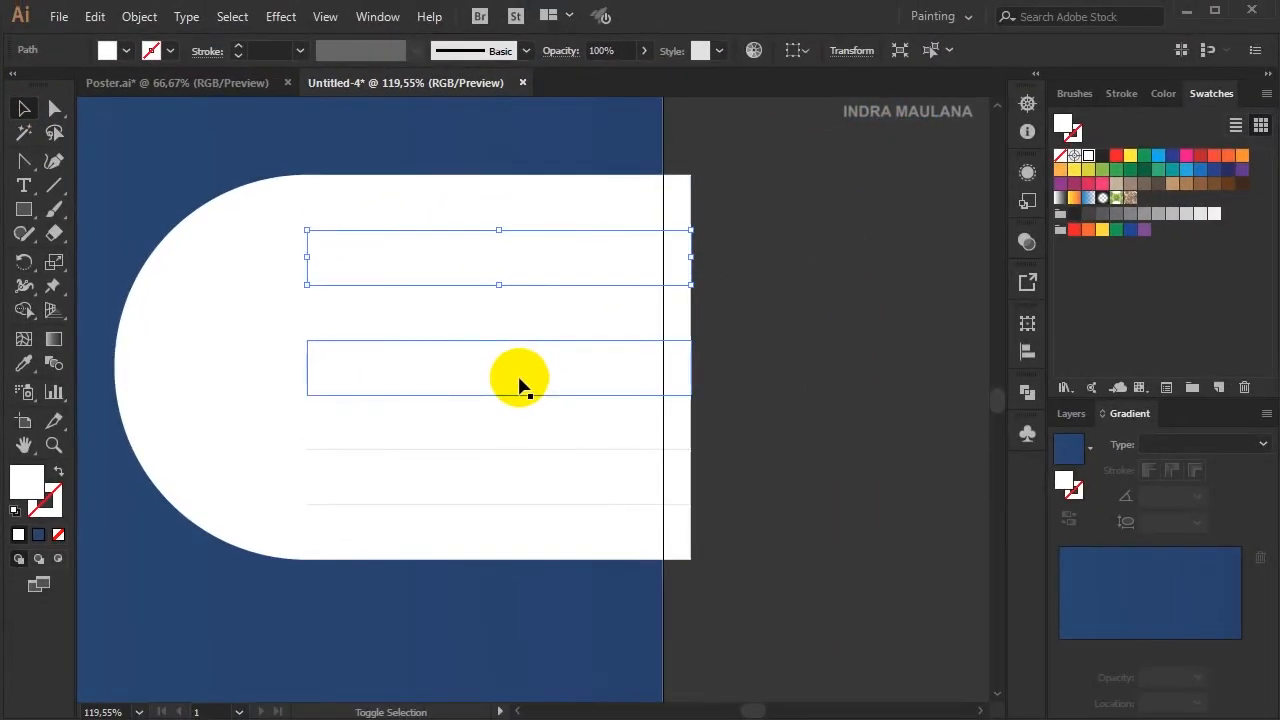
{"action": "left_click", "coordinate": [574, 383], "text": "shift"}
{"action": "left_click", "coordinate": [531, 498], "text": "shift"}
{"action": "left_click_drag", "start_coordinate": [556, 272], "coordinate": [782, 252]}
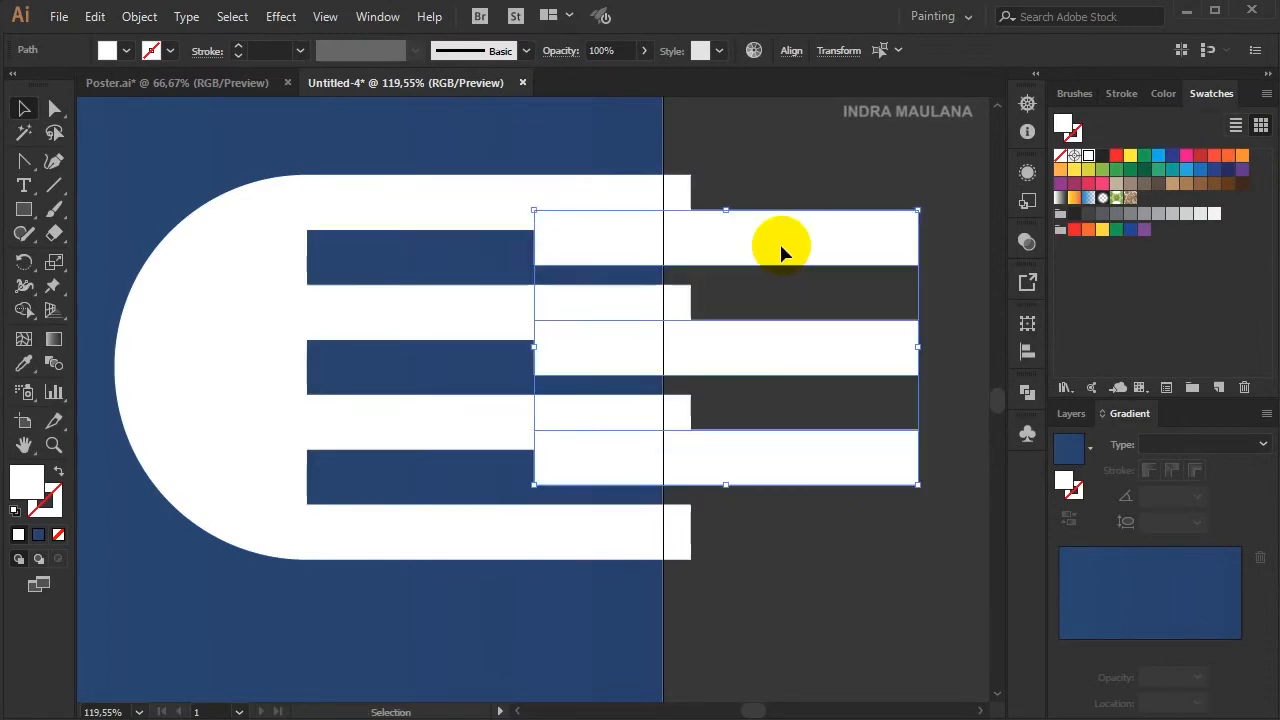
{"action": "key", "text": "Delete"}
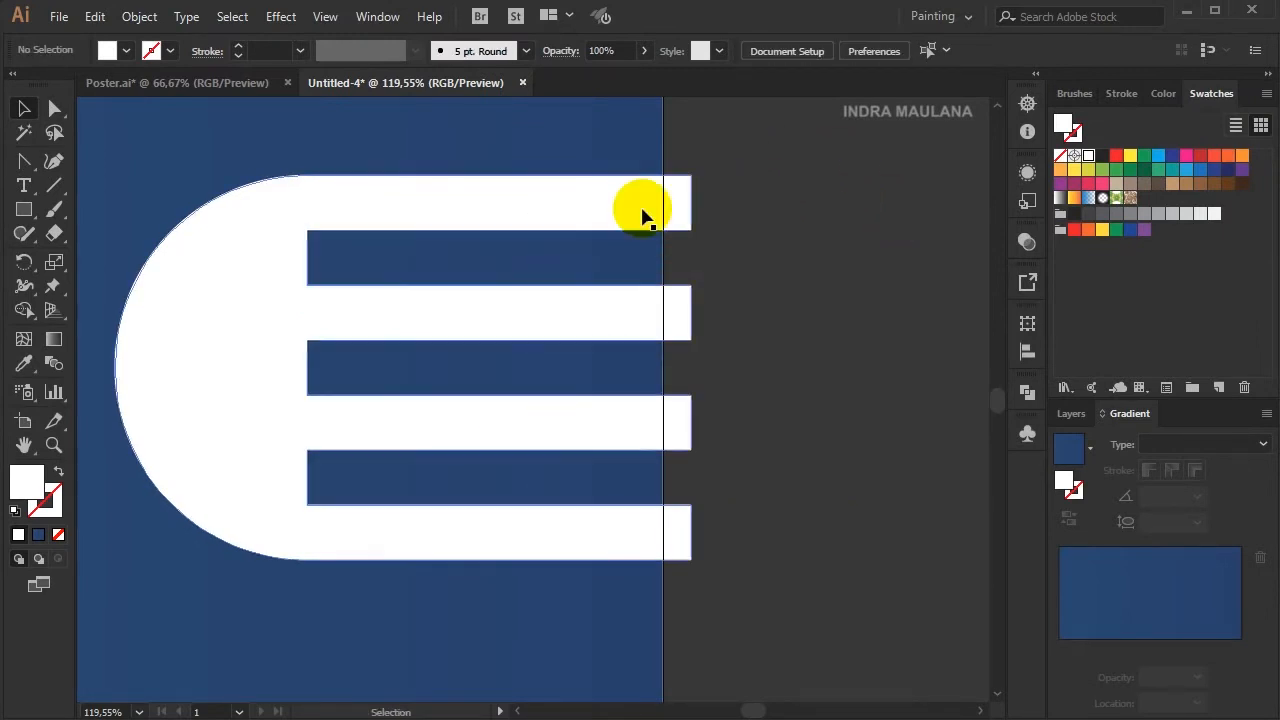
- Extend the end of the white shape's uppermost arm well beyond the artboard's right edge
{"action": "left_click_drag", "start_coordinate": [718, 250], "coordinate": [645, 132]}
{"action": "left_click_drag", "start_coordinate": [690, 176], "coordinate": [795, 176]}
{"action": "left_click_drag", "start_coordinate": [718, 348], "coordinate": [668, 280]}
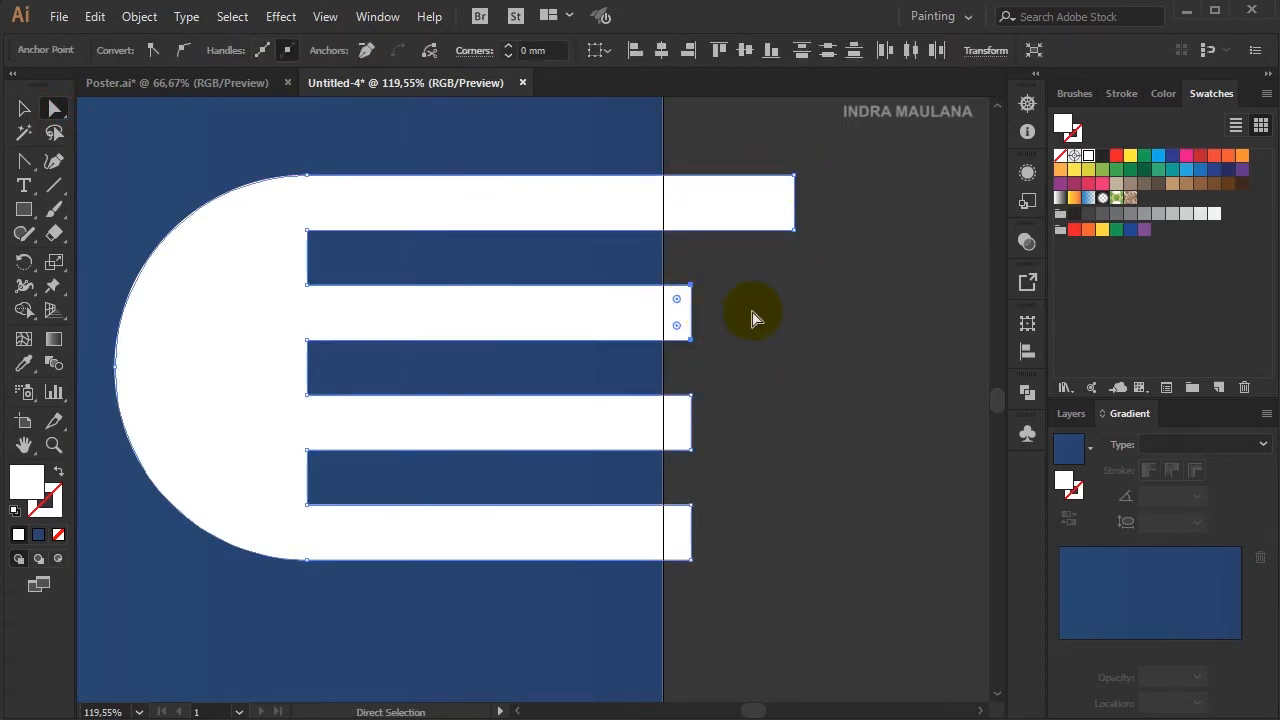
{"action": "left_click_drag", "start_coordinate": [782, 151], "coordinate": [844, 176]}
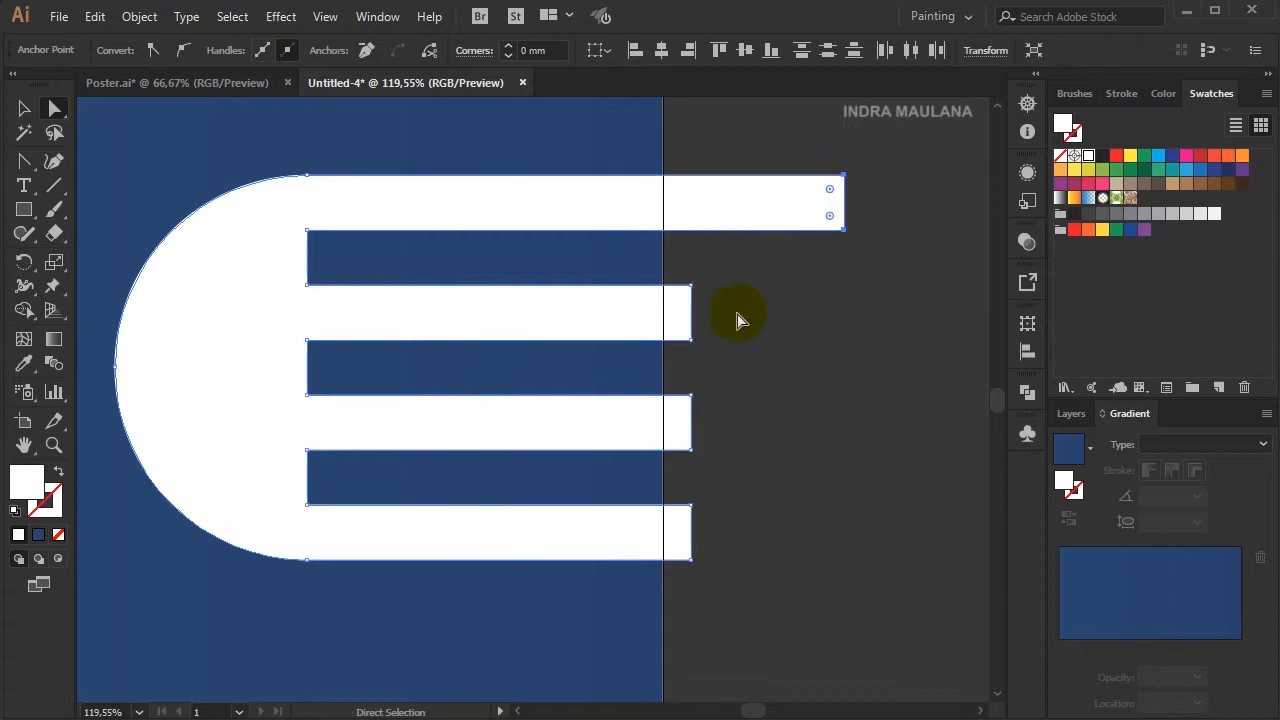
- Extend the second arm to a shorter length than the first, and shorten the third arm to the artboard's right edge
{"action": "left_click_drag", "start_coordinate": [718, 370], "coordinate": [758, 286]}
{"action": "left_click_drag", "start_coordinate": [716, 469], "coordinate": [657, 366]}
{"action": "left_click_drag", "start_coordinate": [689, 408], "coordinate": [662, 399]}
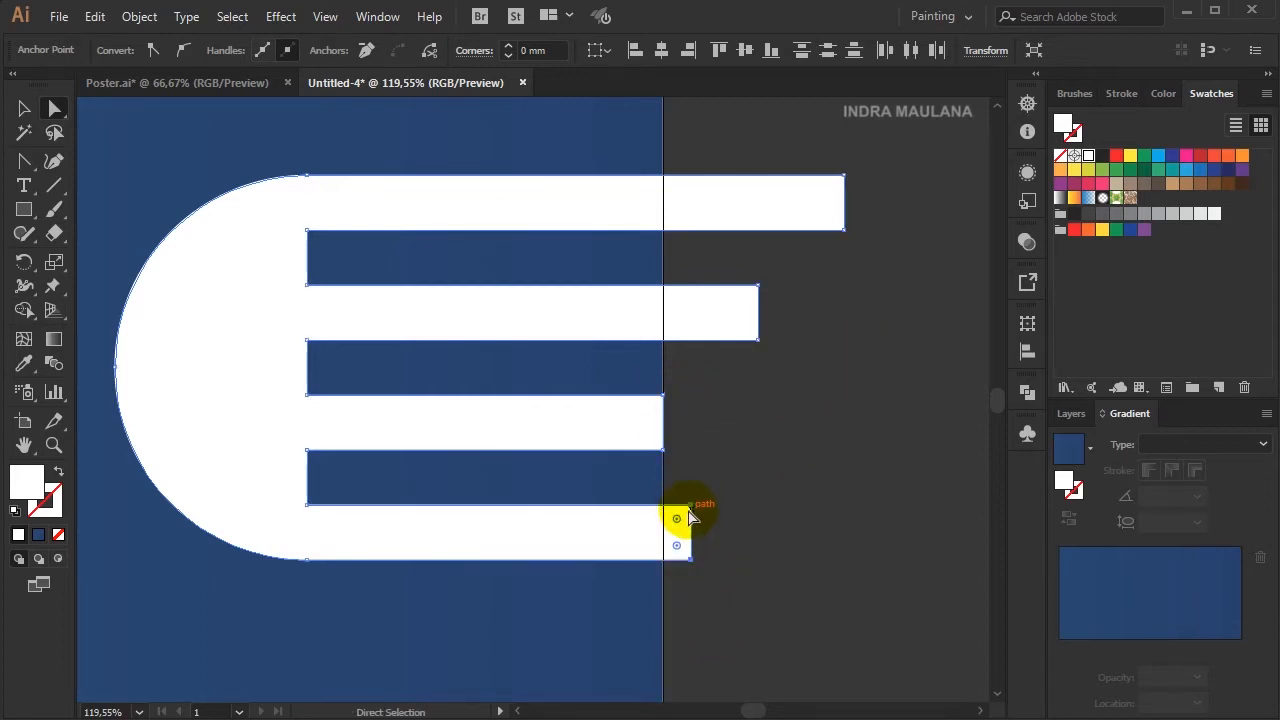
- Shorten the lowest arm to end inside the artboard, and shorten the three gaps from their inner ends, the uppermost gap most and the lowest least
{"action": "left_click_drag", "start_coordinate": [677, 517], "coordinate": [576, 514]}
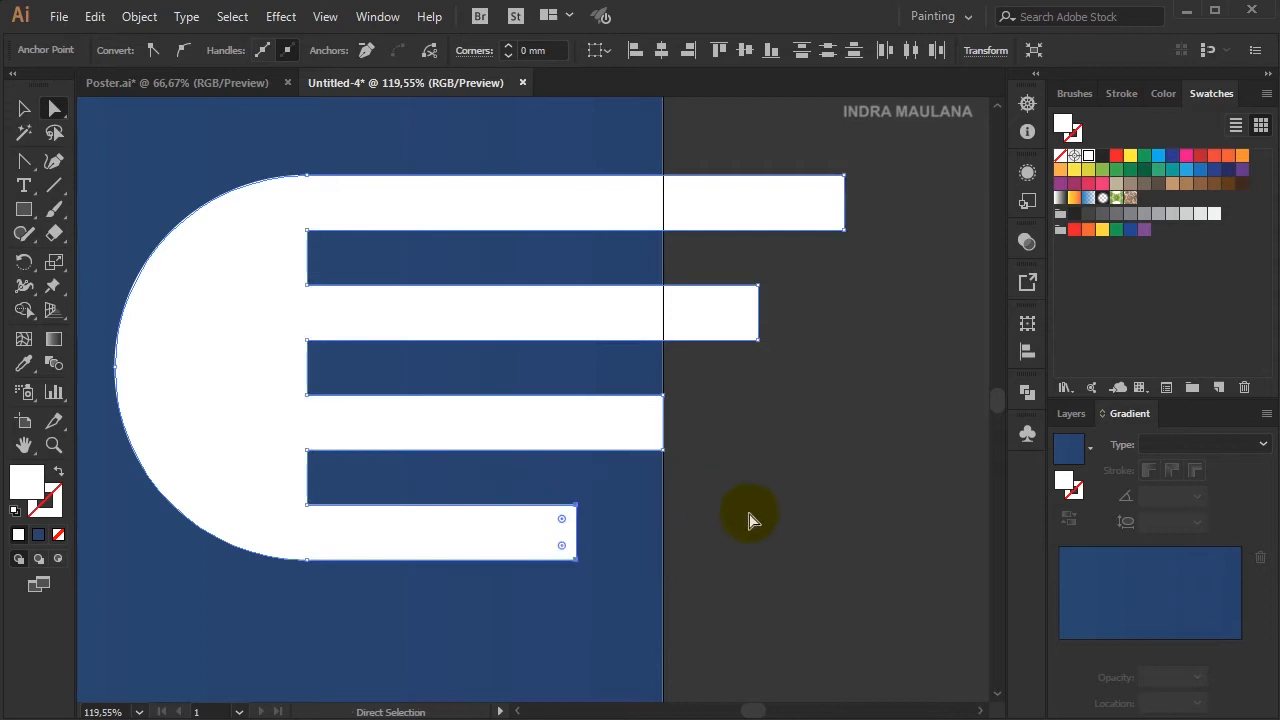
{"action": "left_click", "coordinate": [57, 478]}
{"action": "left_click_drag", "start_coordinate": [271, 430], "coordinate": [340, 512]}
{"action": "left_click_drag", "start_coordinate": [305, 465], "coordinate": [392, 455]}
{"action": "left_click_drag", "start_coordinate": [286, 318], "coordinate": [347, 408]}
{"action": "left_click_drag", "start_coordinate": [309, 348], "coordinate": [437, 355]}
{"action": "left_click_drag", "start_coordinate": [277, 214], "coordinate": [349, 294]}
{"action": "left_click_drag", "start_coordinate": [306, 234], "coordinate": [487, 248]}
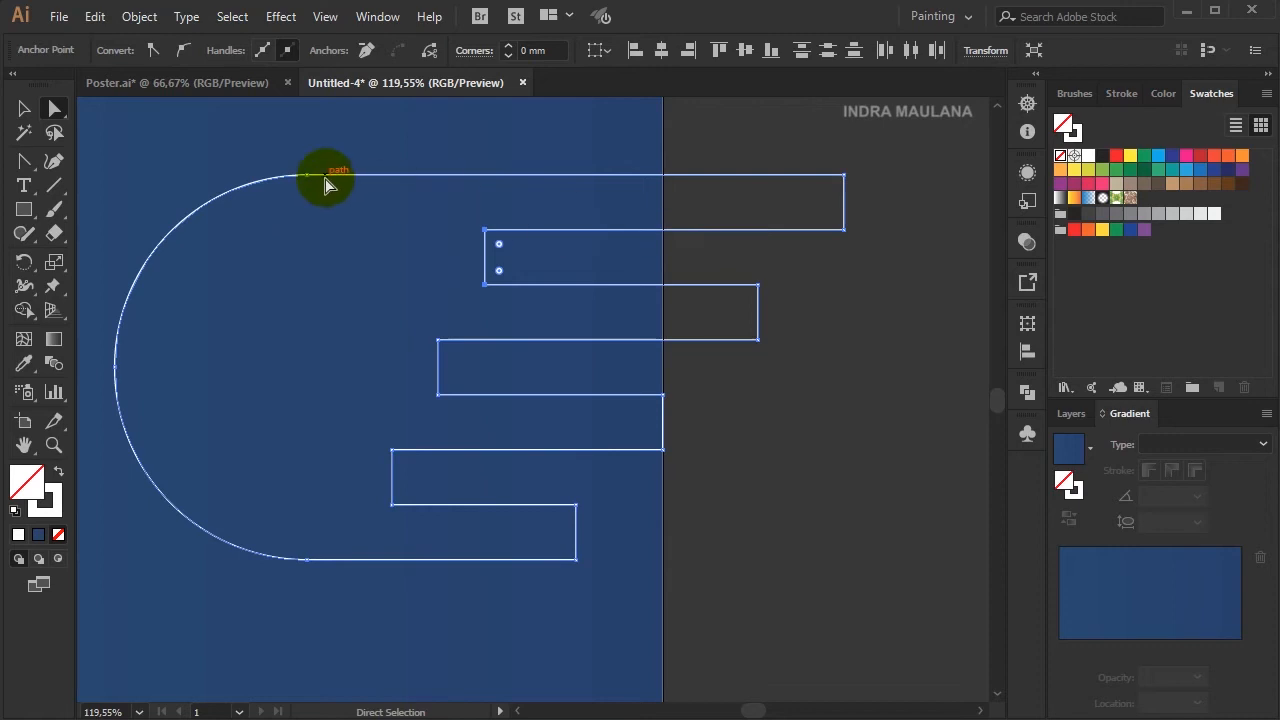
- Fully round the corners at all the arm ends and gap ends of the outlined shape
{"action": "left_click", "coordinate": [371, 150]}
{"action": "left_click_drag", "start_coordinate": [371, 155], "coordinate": [871, 614]}
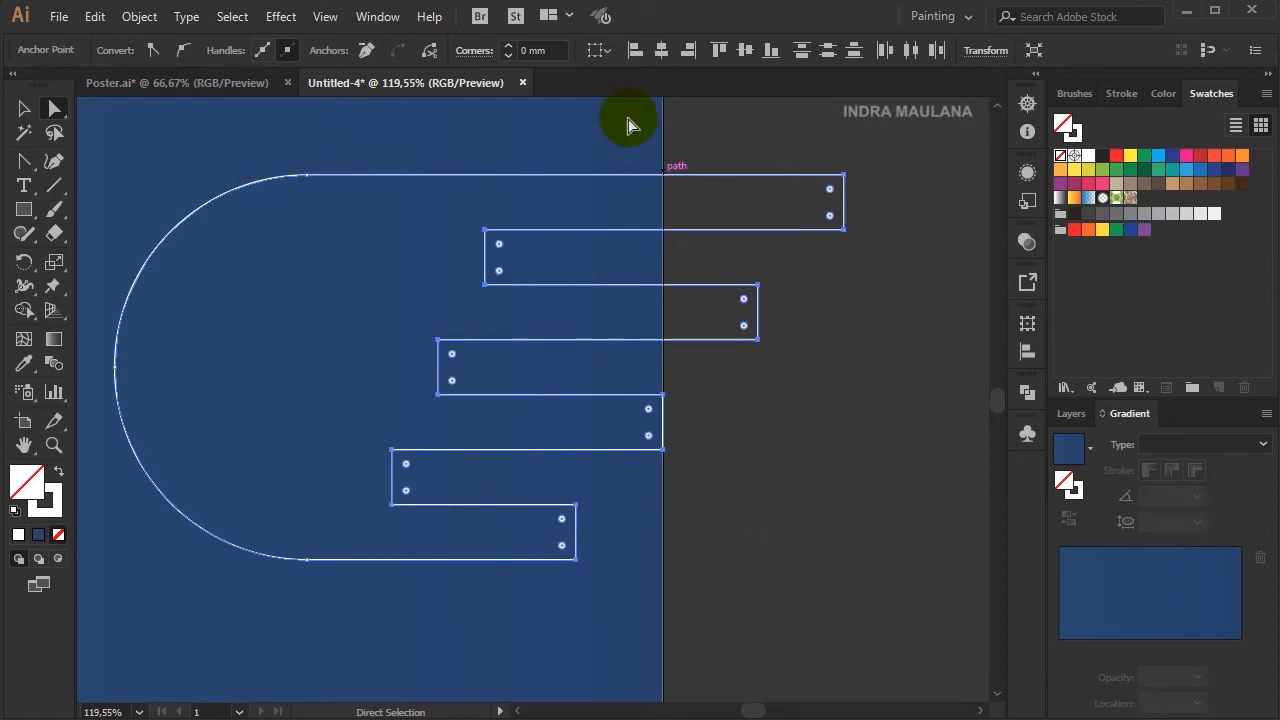
{"action": "left_click", "coordinate": [508, 46]}
{"action": "left_click", "coordinate": [606, 145]}
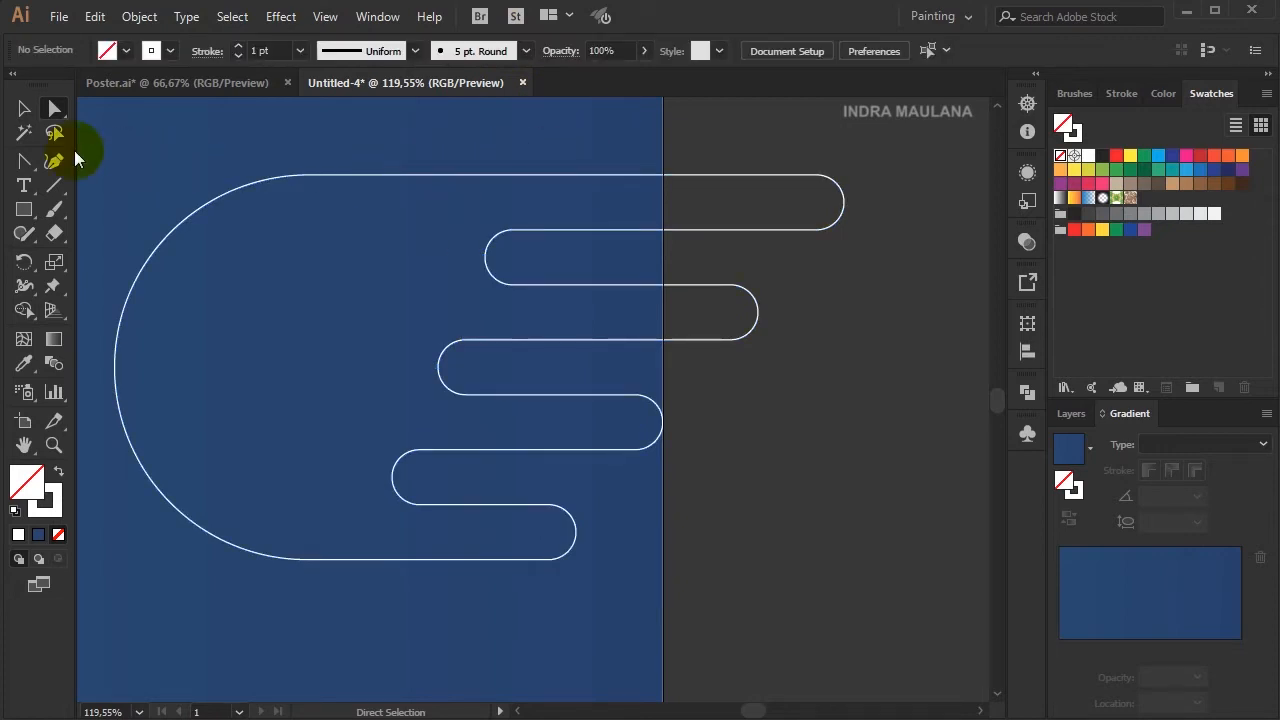
- Swap the rounded shape's white outline back to a solid white fill without a stroke
{"action": "left_click", "coordinate": [28, 110]}
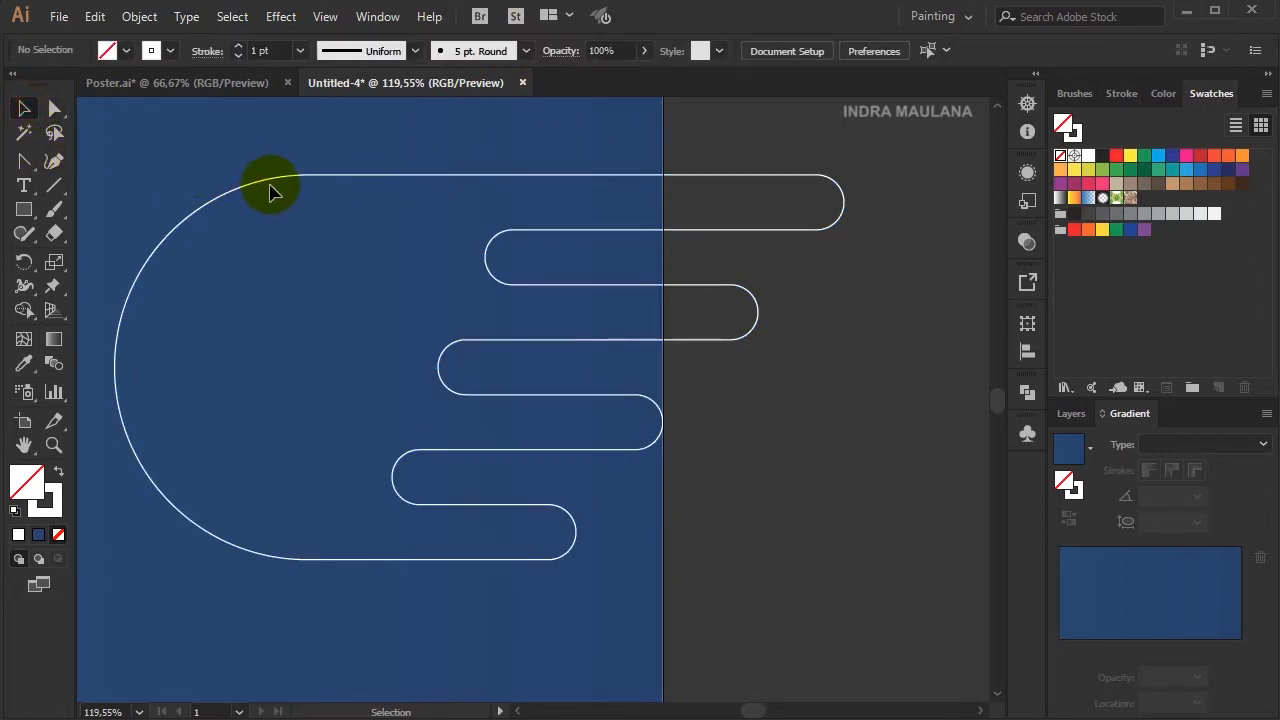
{"action": "left_click", "coordinate": [271, 181]}
{"action": "left_click", "coordinate": [58, 474]}
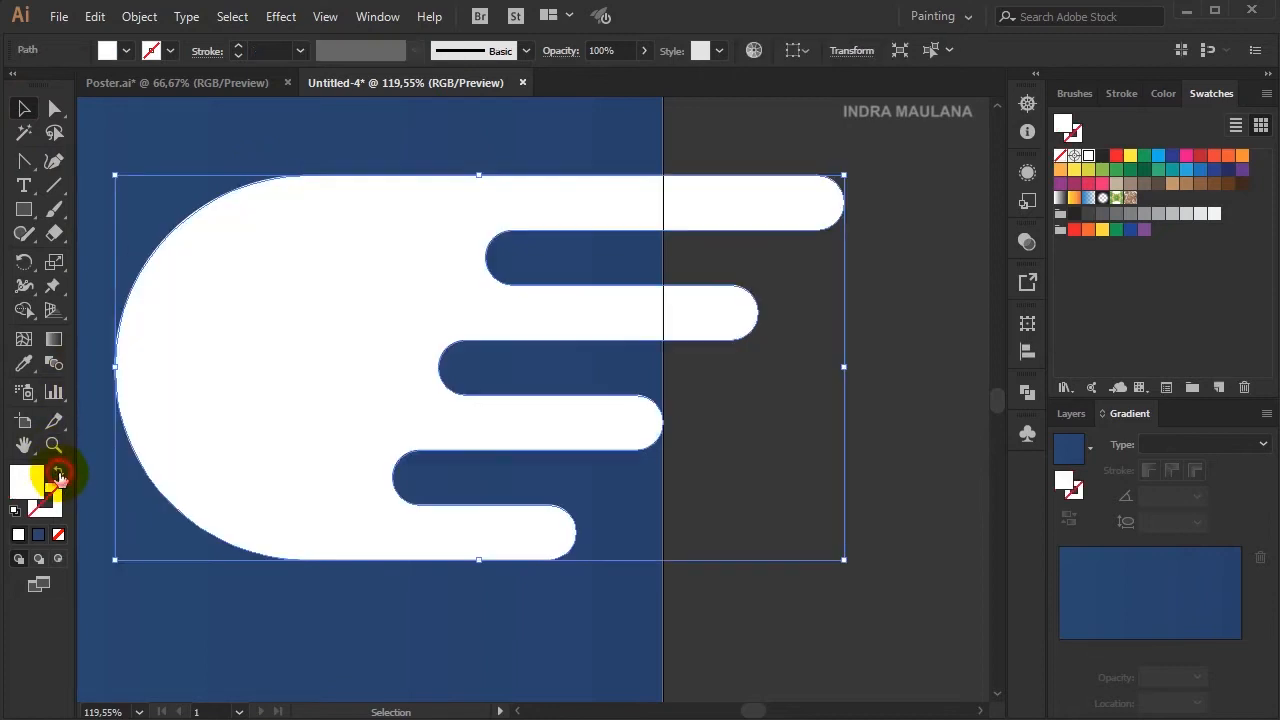
{"action": "left_click", "coordinate": [850, 452]}
{"action": "key", "text": "ctrl+0"}
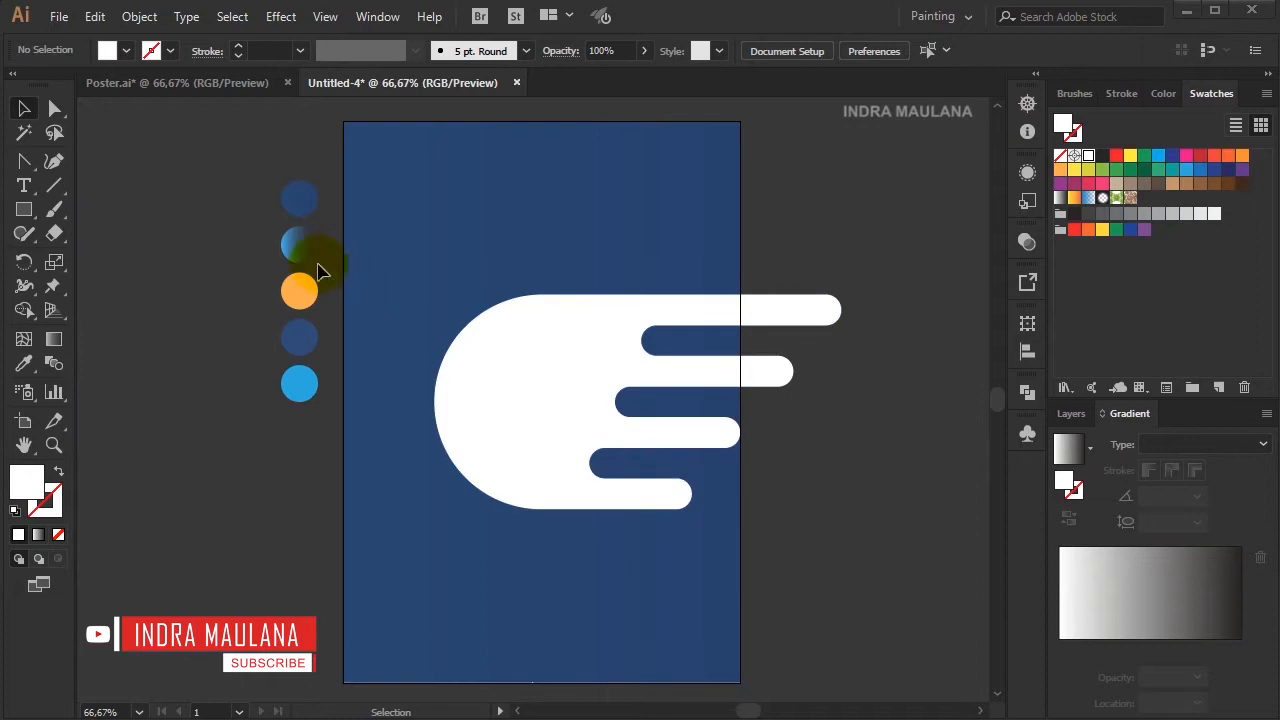
- With the shape shown as an outline, lengthen the lowest and uppermost gaps and shorten the middle one, then restore the white fill
{"action": "left_click", "coordinate": [535, 380]}
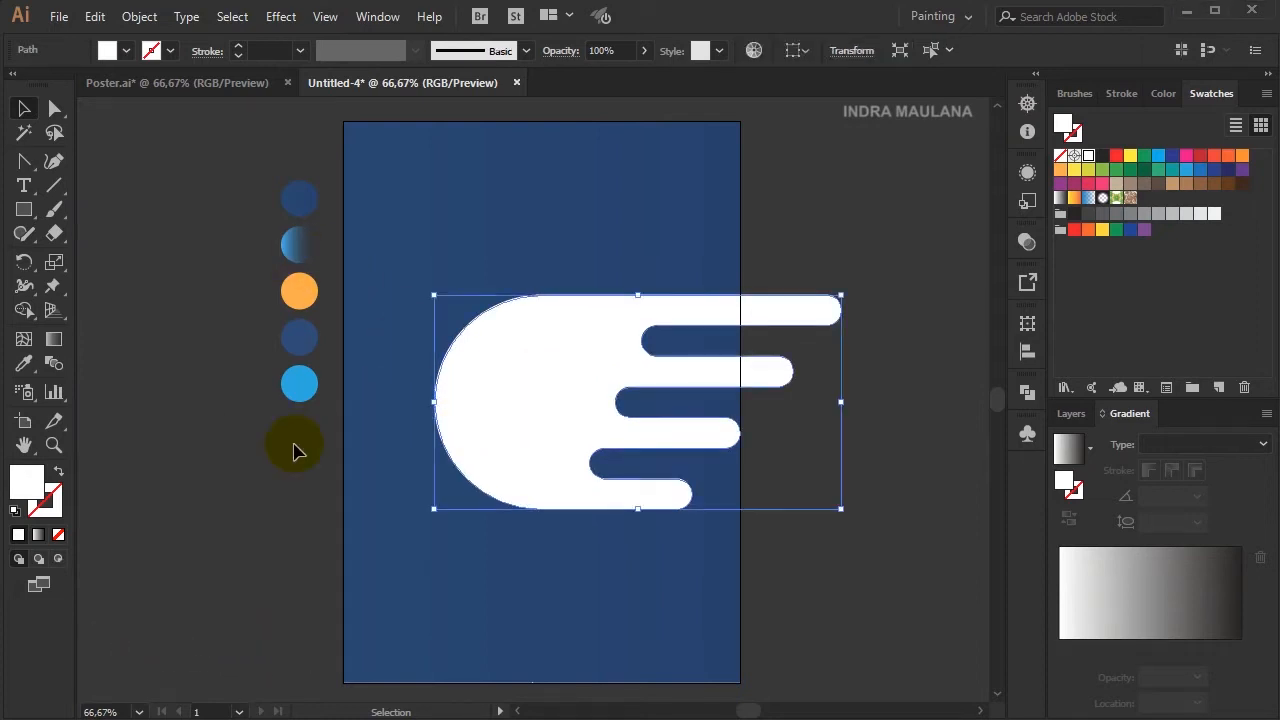
{"action": "left_click", "coordinate": [60, 472]}
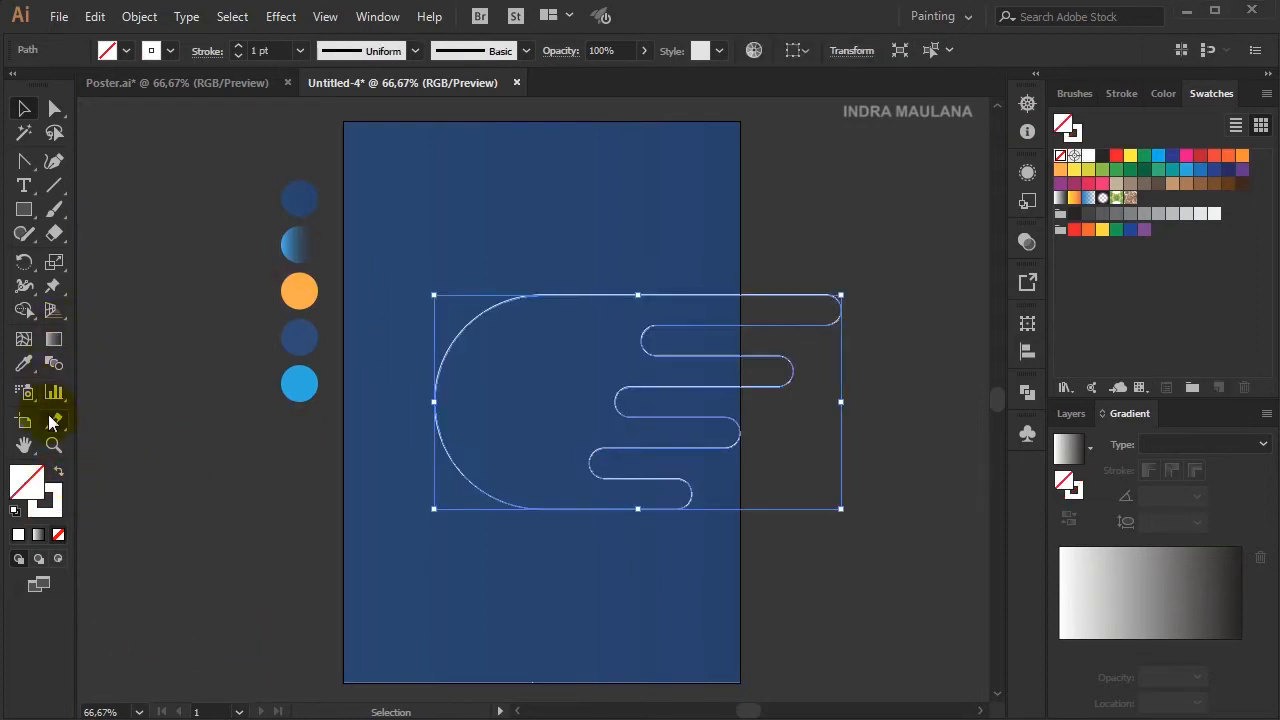
{"action": "left_click", "coordinate": [55, 110]}
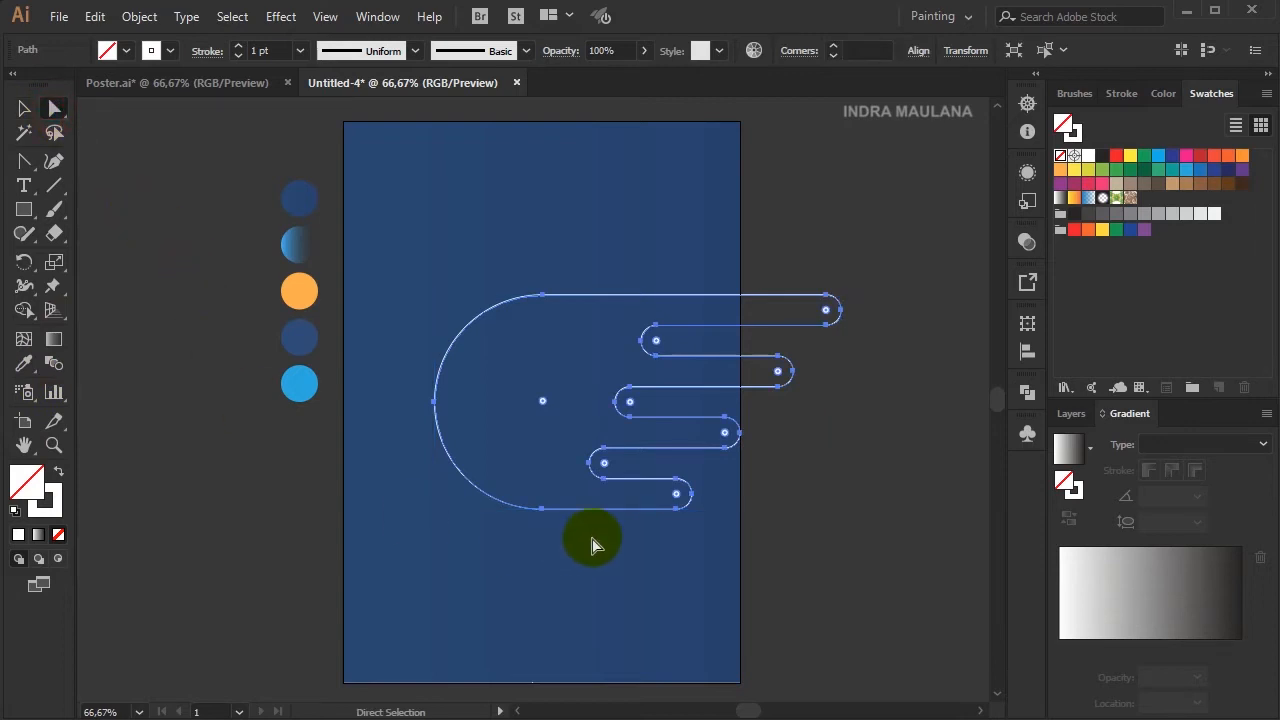
{"action": "left_click", "coordinate": [623, 493]}
{"action": "left_click_drag", "start_coordinate": [582, 442], "coordinate": [571, 458]}
{"action": "left_click_drag", "start_coordinate": [642, 438], "coordinate": [662, 389]}
{"action": "left_click_drag", "start_coordinate": [625, 311], "coordinate": [627, 366]}
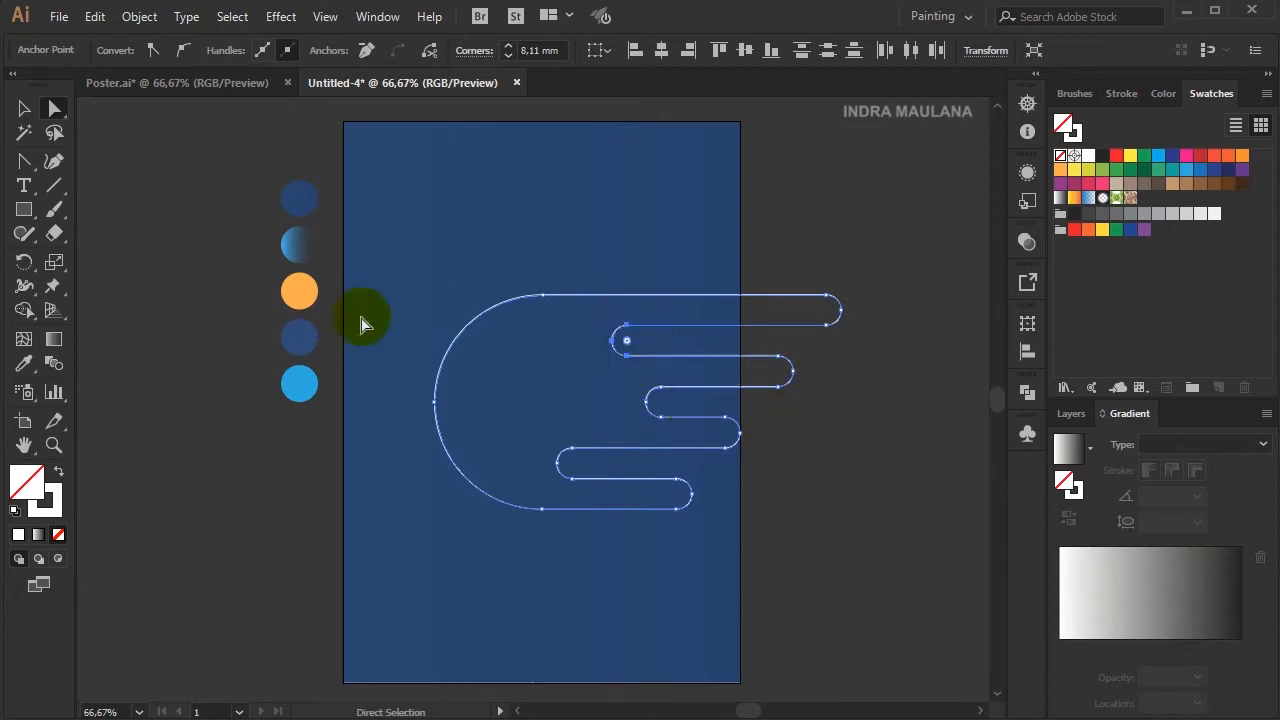
{"action": "left_click", "coordinate": [24, 108]}
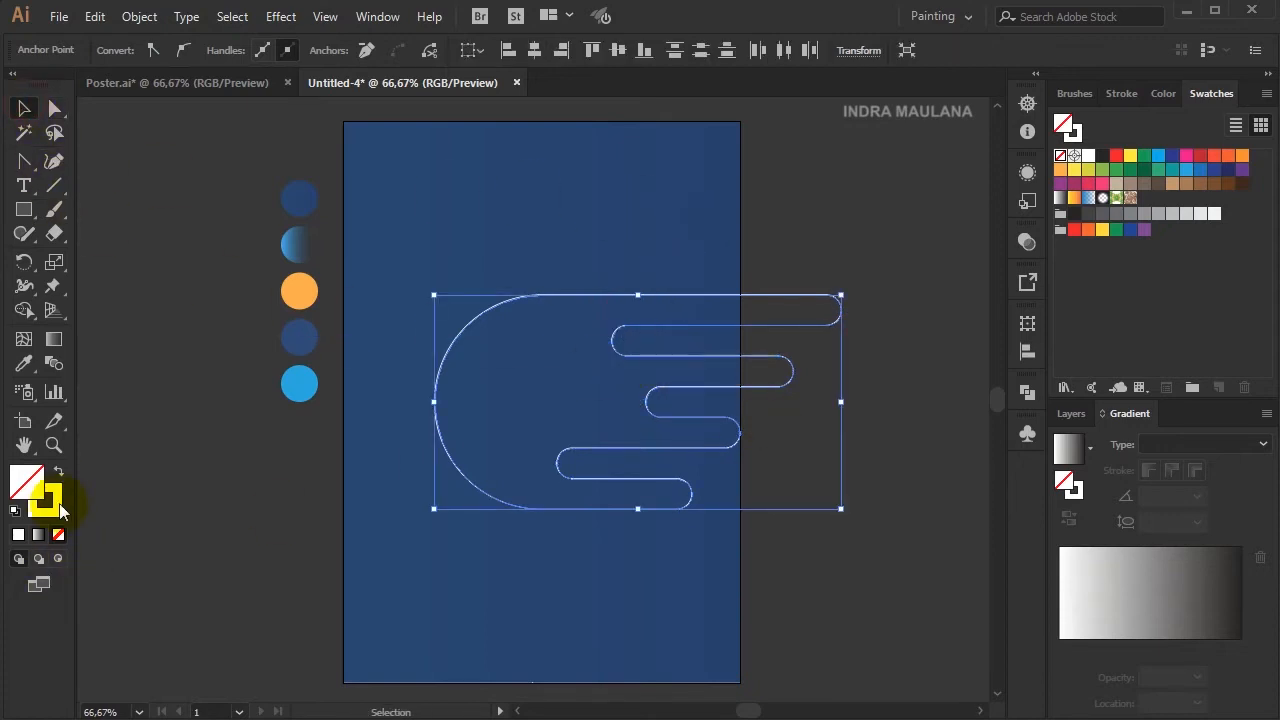
{"action": "left_click", "coordinate": [57, 473]}
- Rotate the white shape so its arms point diagonally up to the right, and move it over the artboard's right edge
{"action": "left_click", "coordinate": [200, 571]}
{"action": "mouse_move", "coordinate": [206, 571]}
{"action": "left_mouse_down"}
{"action": "mouse_move", "coordinate": [217, 531]}
{"action": "mouse_move", "coordinate": [203, 528]}
{"action": "left_mouse_up"}
{"action": "left_click", "coordinate": [457, 423]}
{"action": "left_click_drag", "start_coordinate": [803, 267], "coordinate": [684, 165]}
{"action": "left_click_drag", "start_coordinate": [491, 486], "coordinate": [728, 518]}
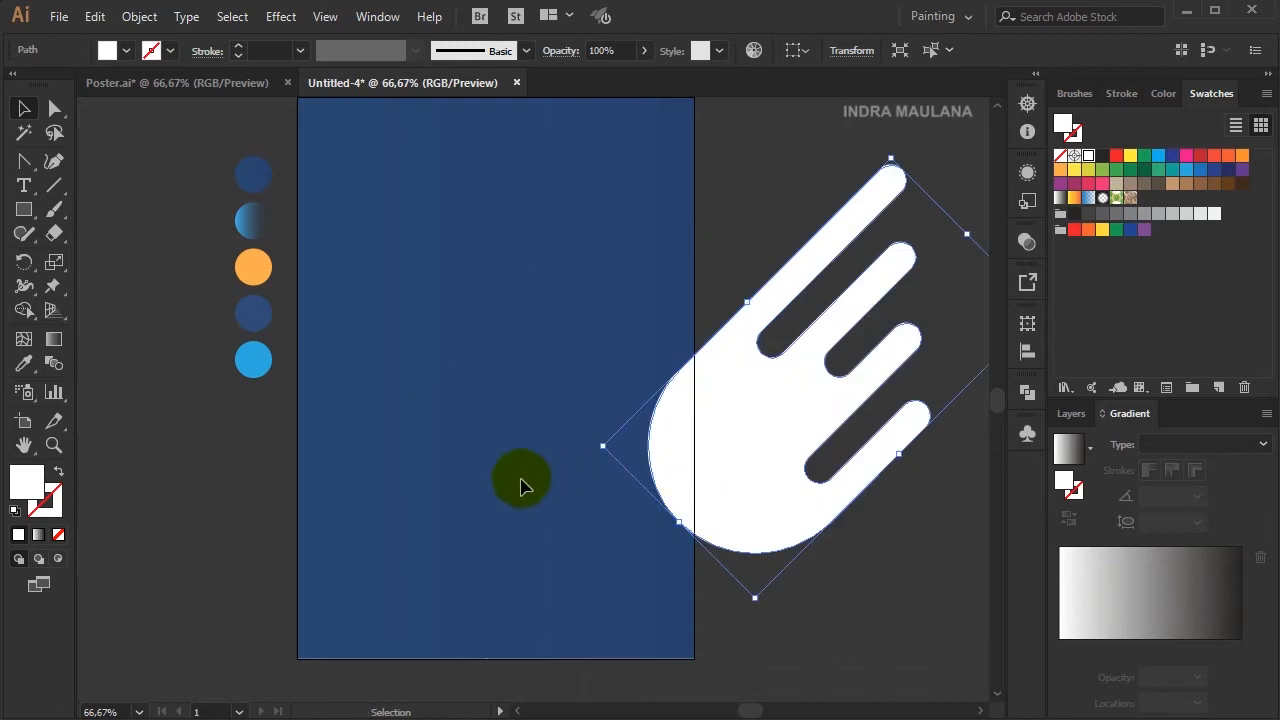
- Draw a large white circle on the artboard with the Ellipse tool and move it straight down about 8 mm
{"action": "left_click", "coordinate": [36, 212]}
{"action": "left_click", "coordinate": [107, 259]}
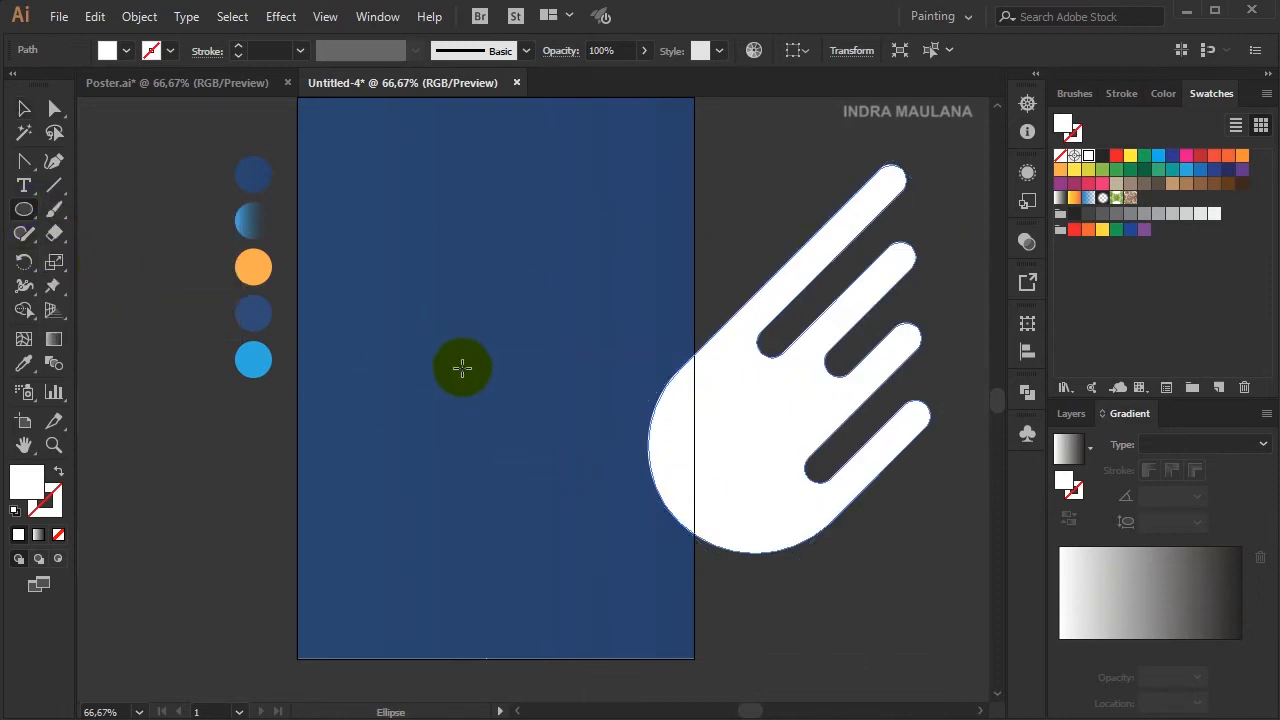
{"action": "left_click_drag", "start_coordinate": [448, 399], "coordinate": [551, 524]}
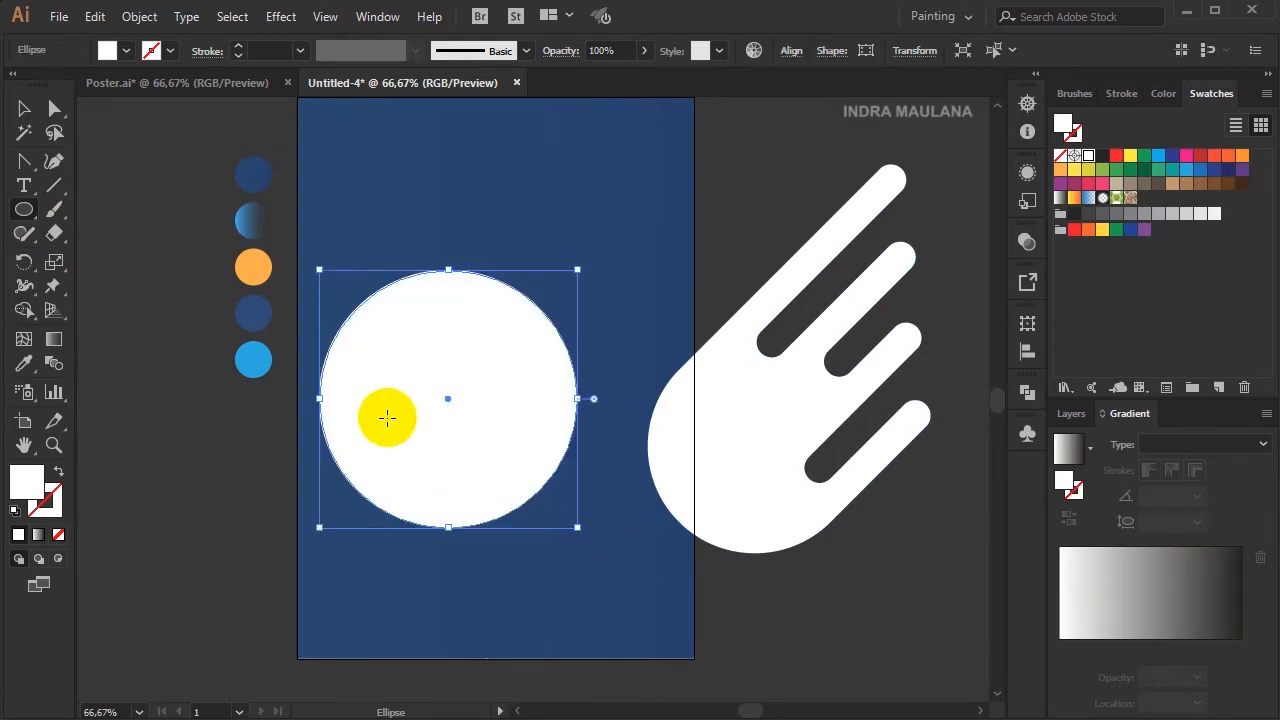
{"action": "left_click", "coordinate": [28, 106]}
{"action": "left_click_drag", "start_coordinate": [416, 368], "coordinate": [360, 310]}
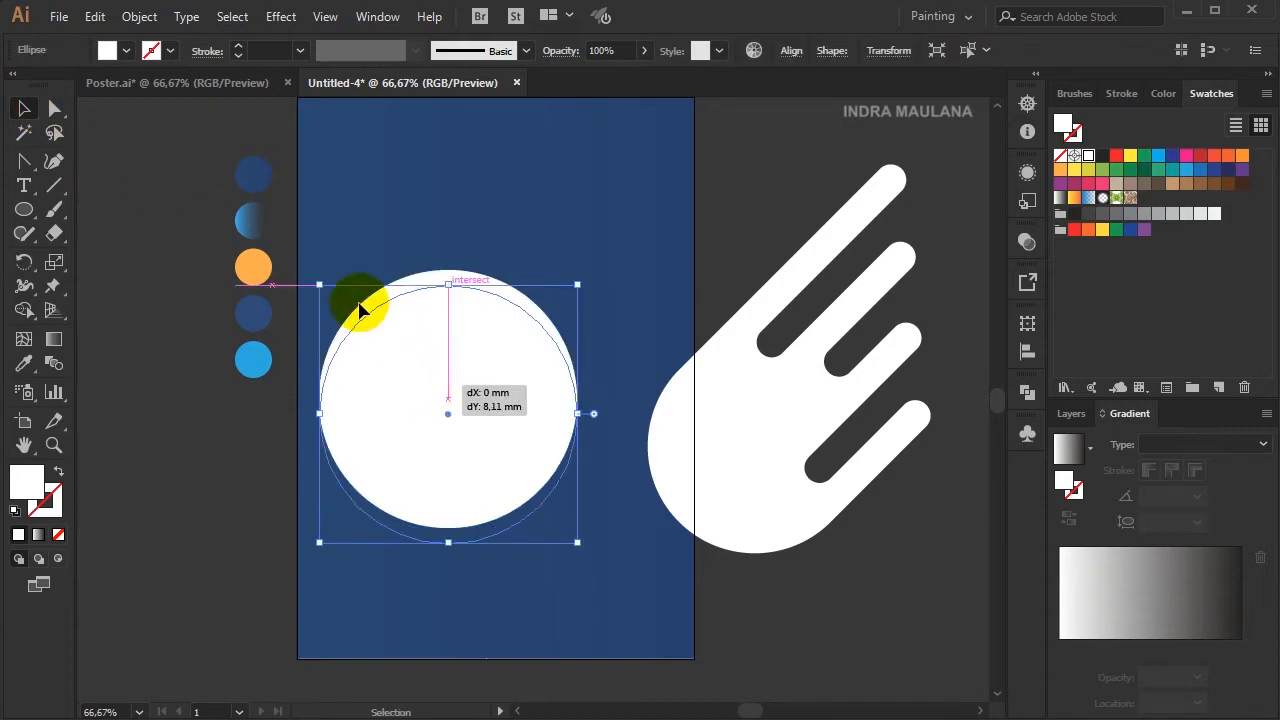
- Fill the circle with dark blue 2D477A sampled from the fourth palette circle, and deselect it
{"action": "left_click", "coordinate": [25, 366]}
{"action": "left_click", "coordinate": [263, 317]}
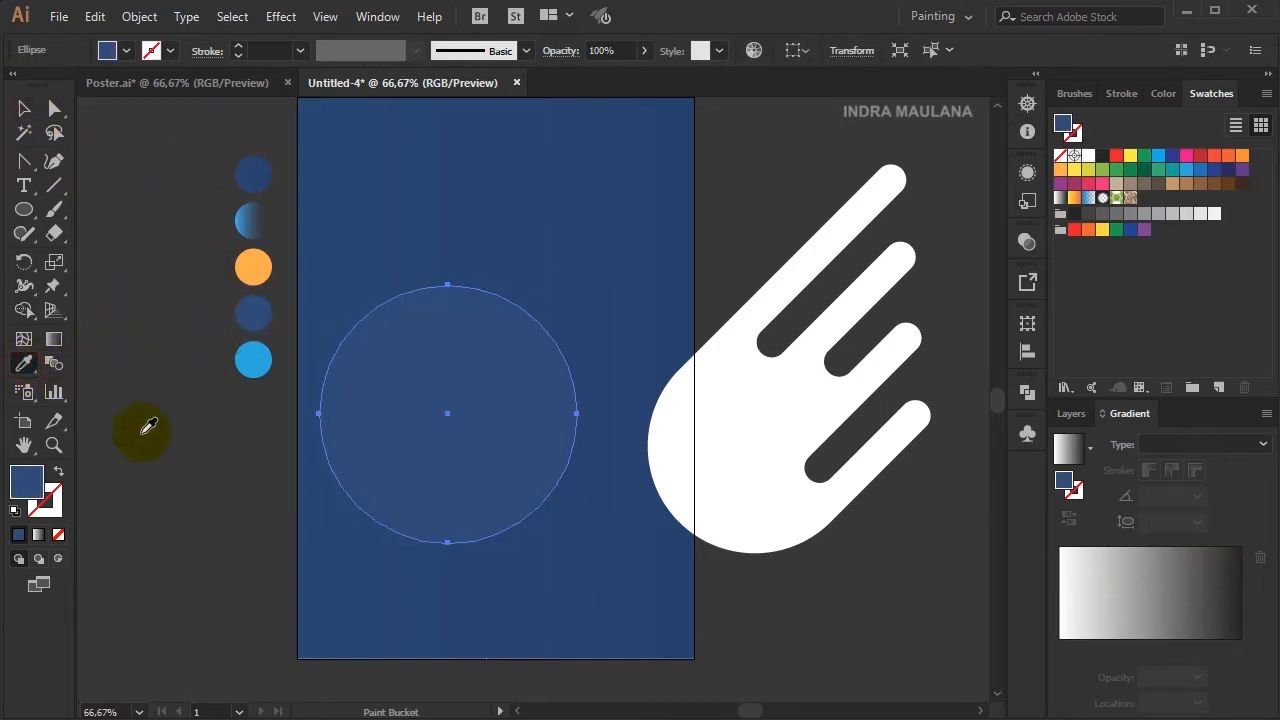
{"action": "left_click", "coordinate": [38, 494]}
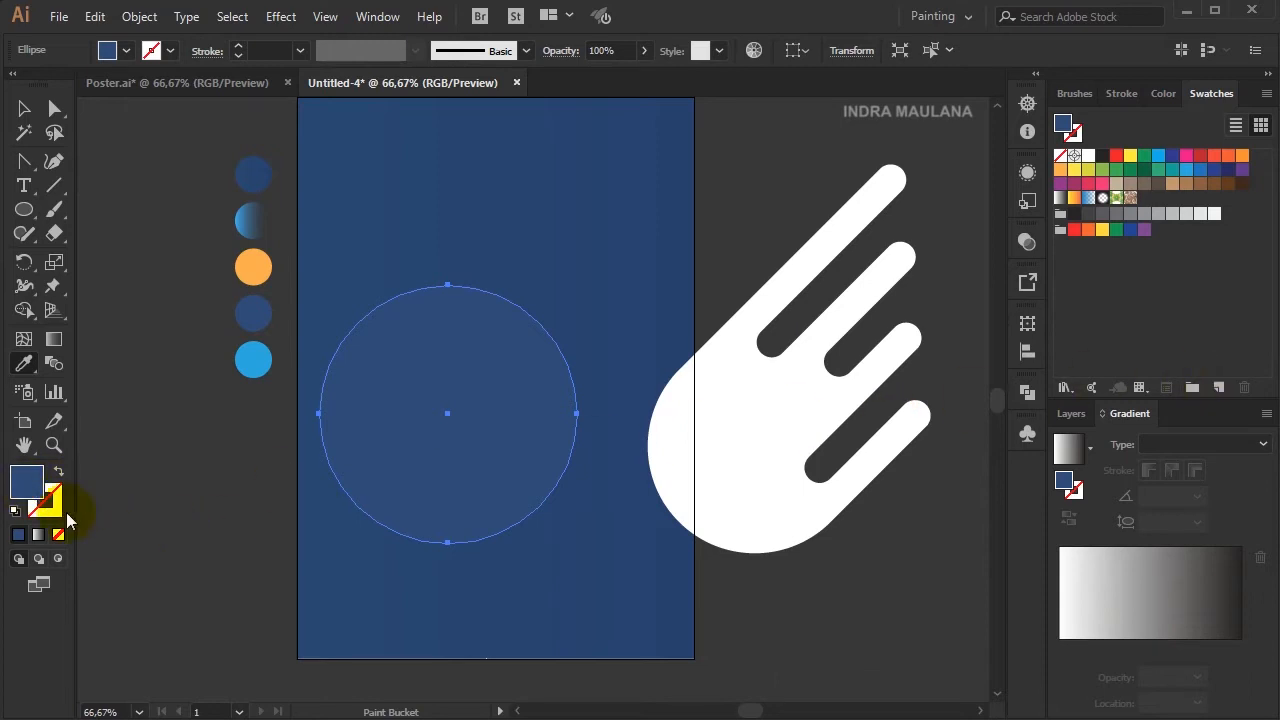
{"action": "double_click", "coordinate": [28, 488]}
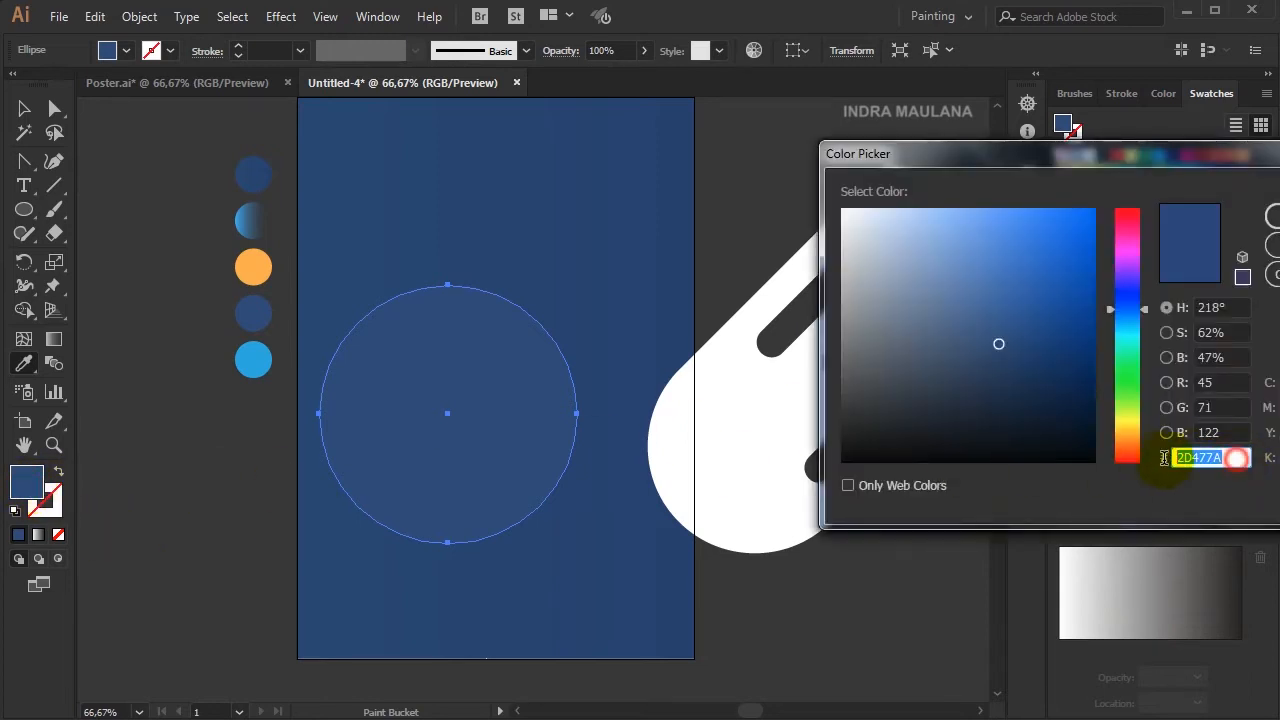
{"action": "left_click", "coordinate": [1272, 216]}
{"action": "left_click", "coordinate": [24, 108]}
{"action": "left_click", "coordinate": [155, 133]}
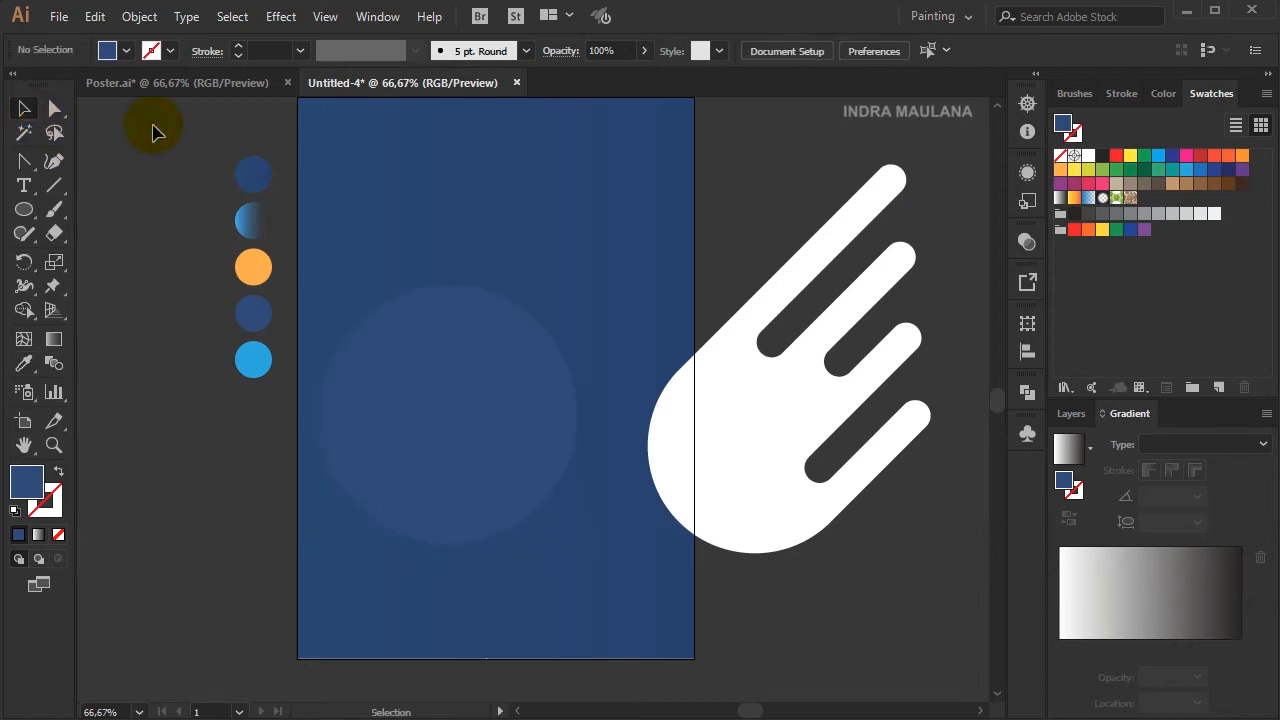
- Move the white shape onto the blue circle so its round end sits inside the circle, and bring it to the front
{"action": "left_click_drag", "start_coordinate": [723, 429], "coordinate": [436, 390]}
{"action": "right_click", "coordinate": [571, 248]}
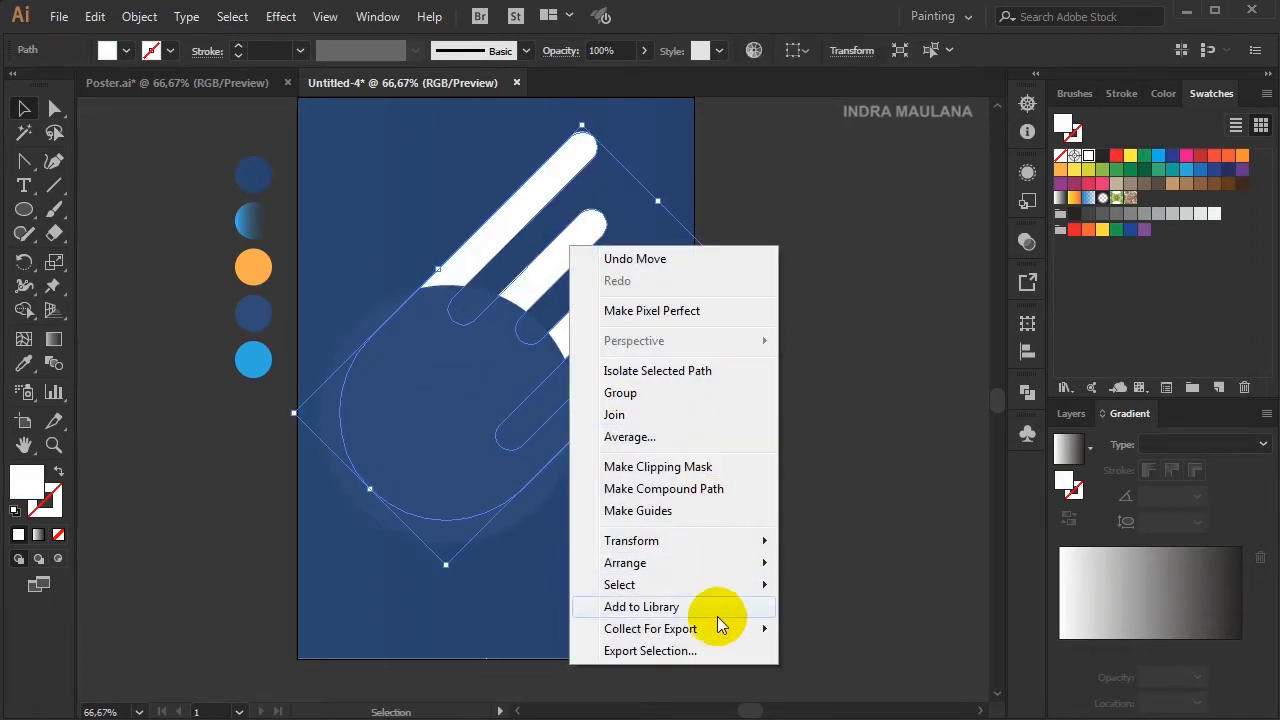
{"action": "mouse_move", "coordinate": [758, 563]}
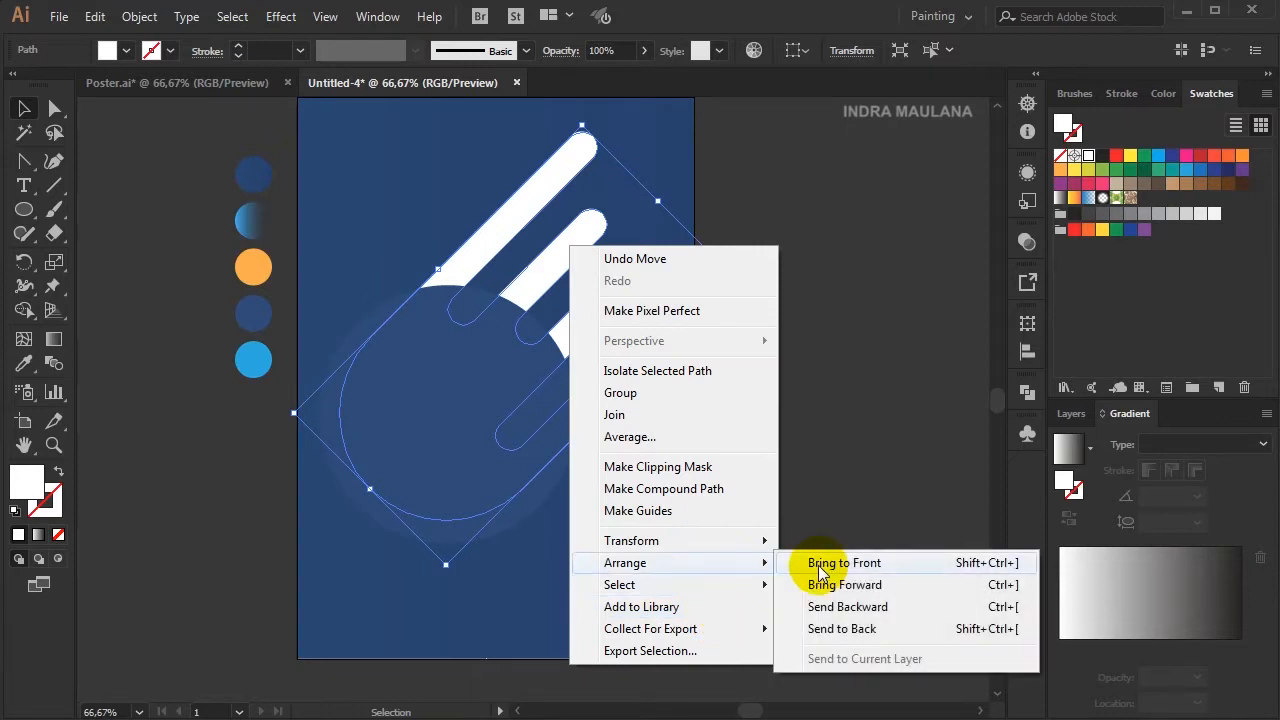
{"action": "left_click", "coordinate": [820, 566]}
{"action": "left_click", "coordinate": [832, 515]}
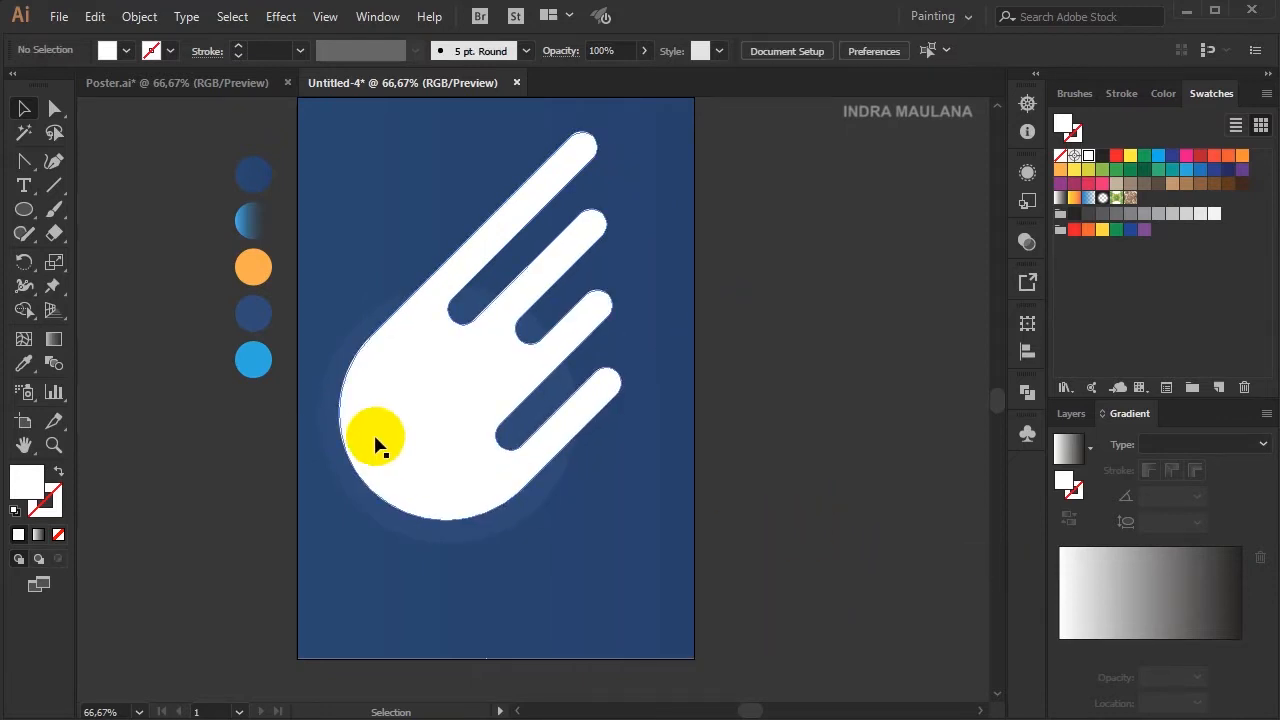
{"action": "key", "text": "ctrl+1"}
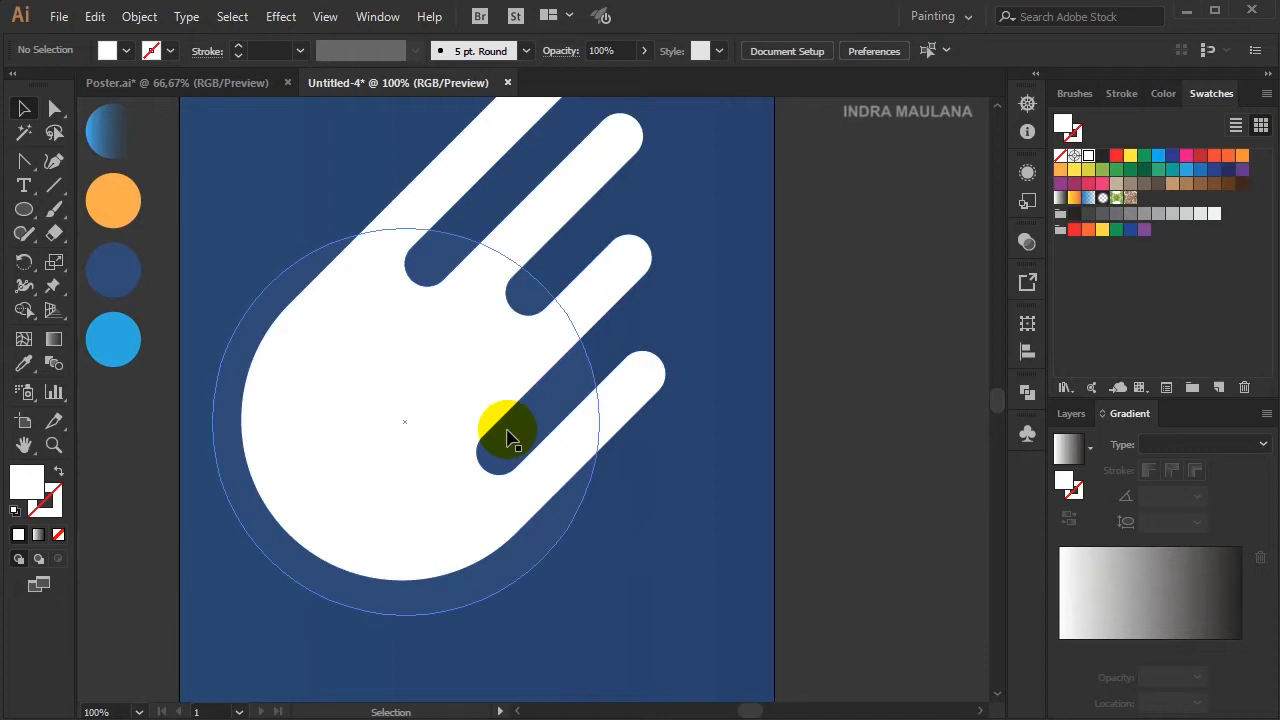
{"action": "key", "text": "ctrl+minus"}
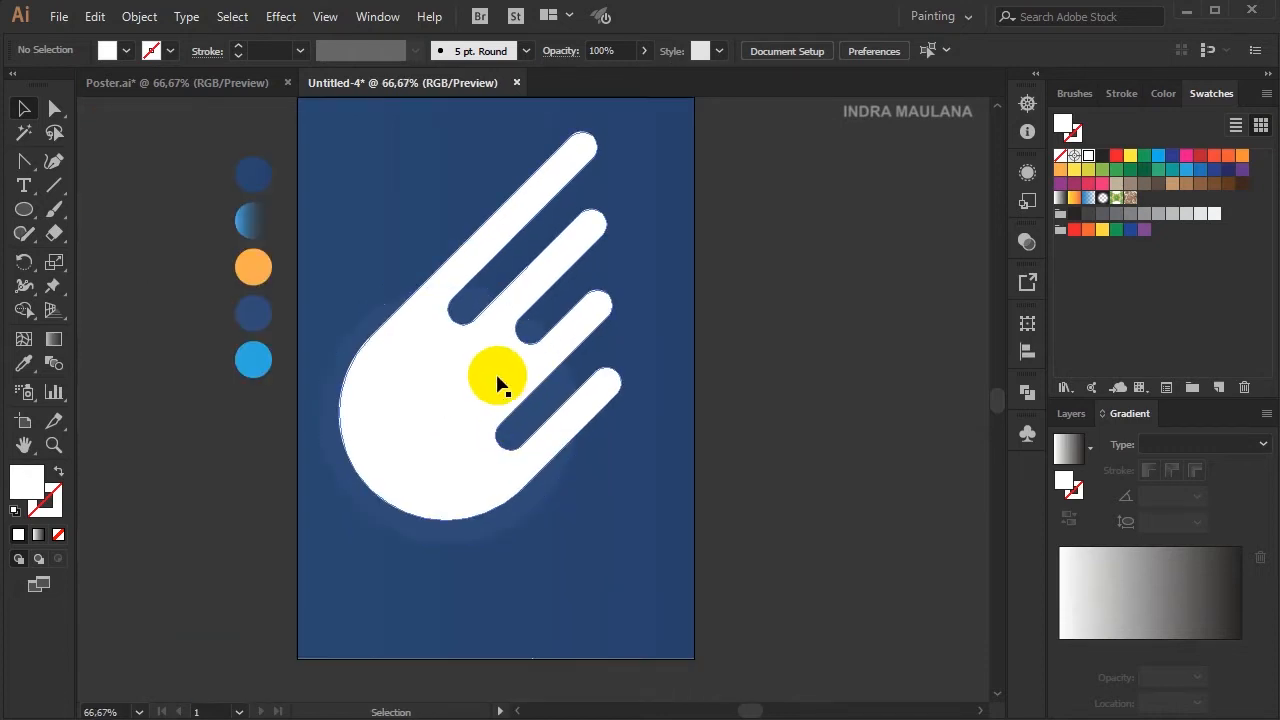
{"action": "left_click", "coordinate": [474, 367]}
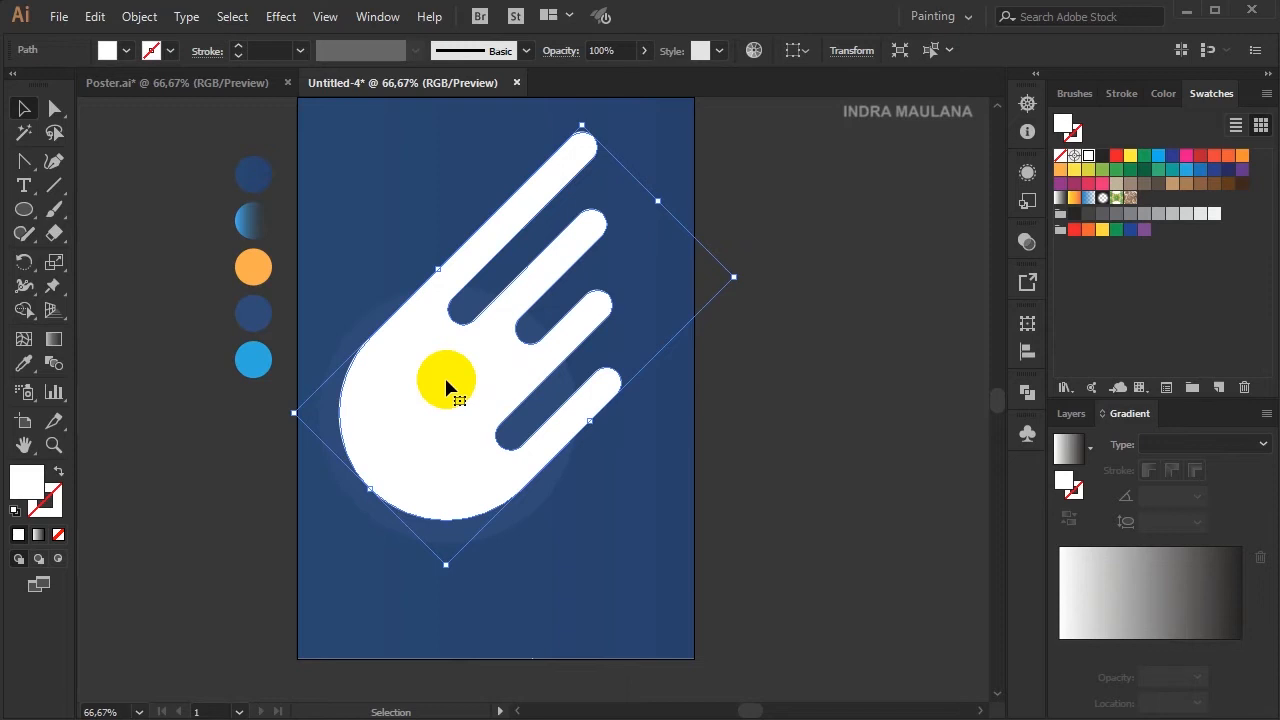
{"action": "left_click", "coordinate": [834, 377]}
- Apply a black drop shadow to the blue circle with Overlay mode, 30% opacity, 4 mm X offset, 5 mm Y offset and 8 mm blur
{"action": "left_click", "coordinate": [375, 330]}
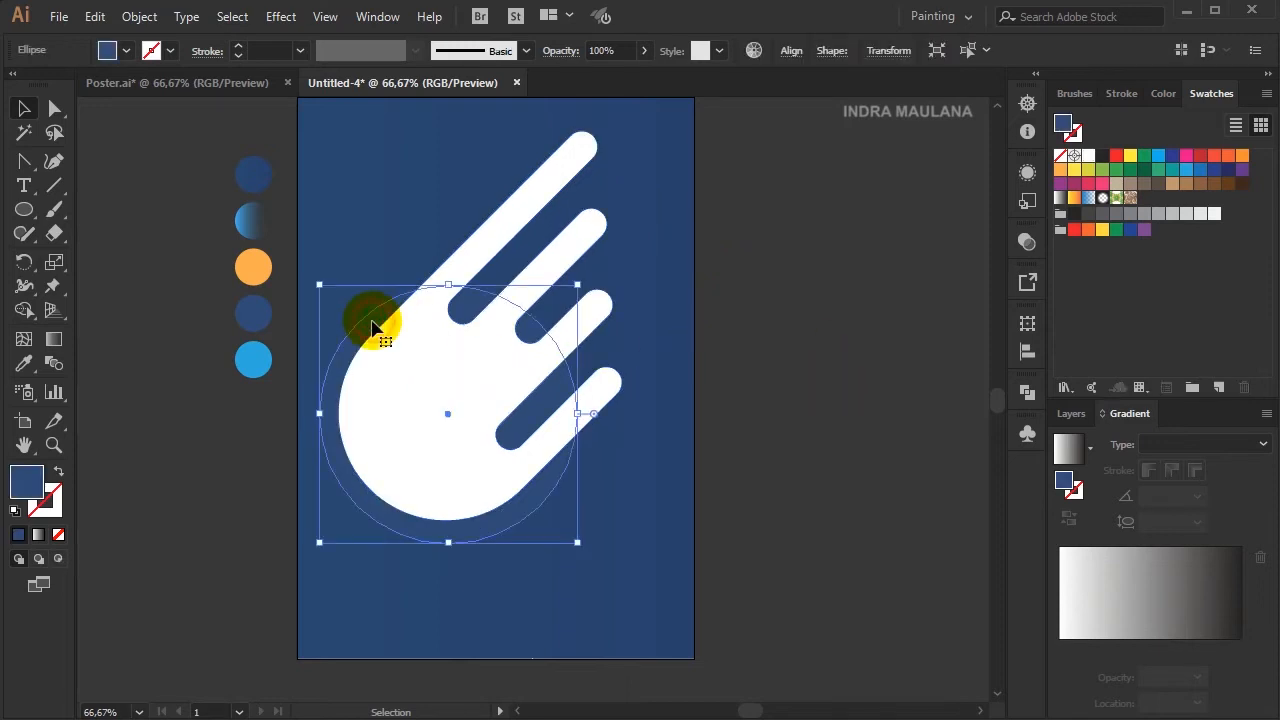
{"action": "left_click", "coordinate": [294, 18]}
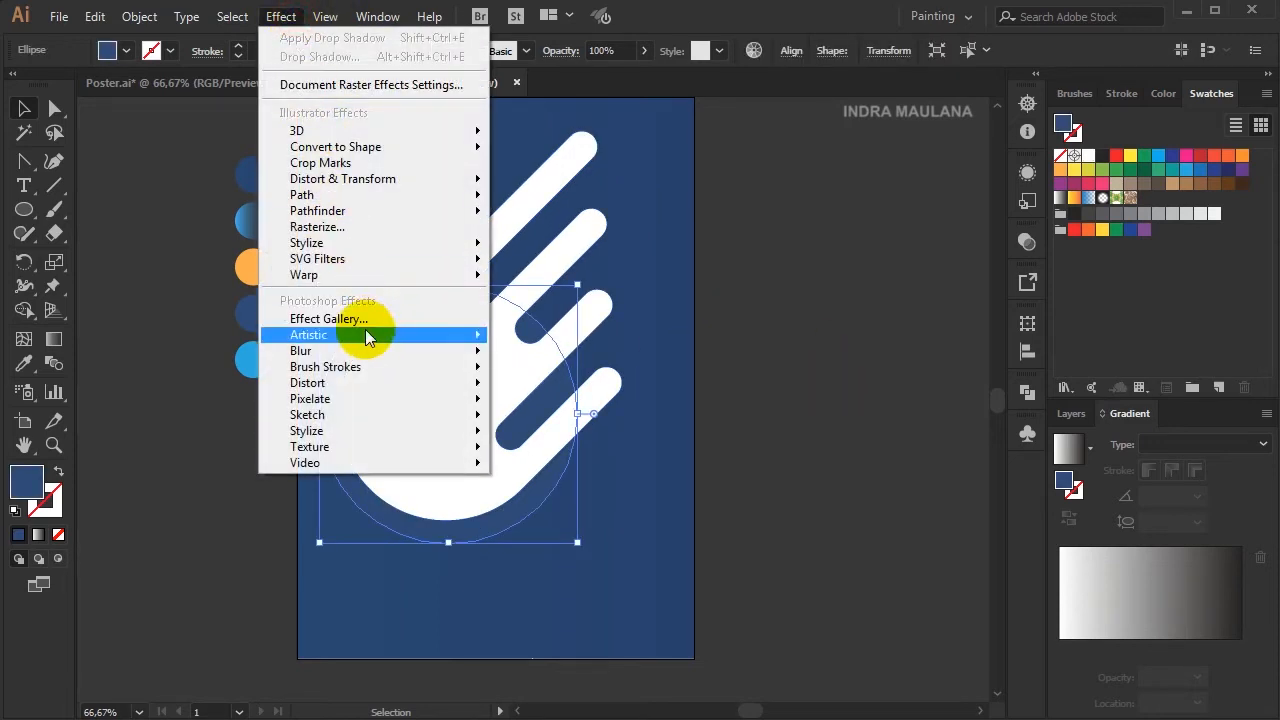
{"action": "mouse_move", "coordinate": [368, 249]}
{"action": "left_click", "coordinate": [540, 245]}
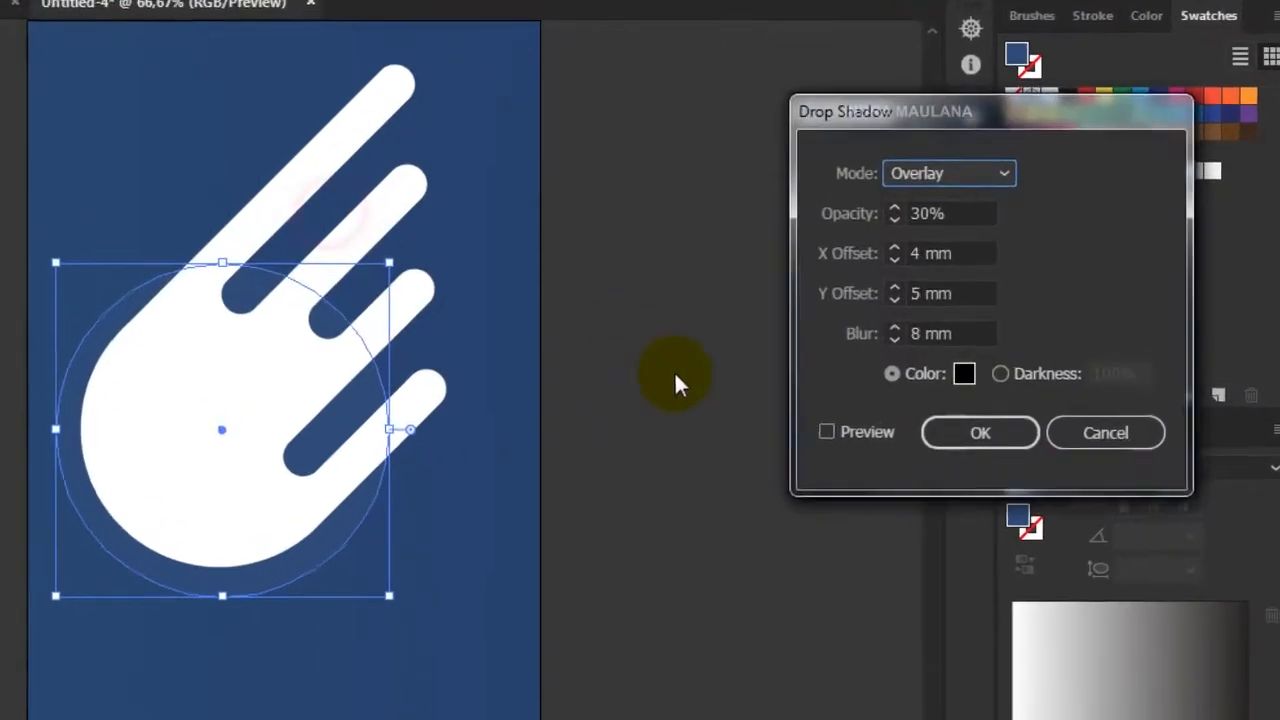
{"action": "left_click", "coordinate": [918, 414]}
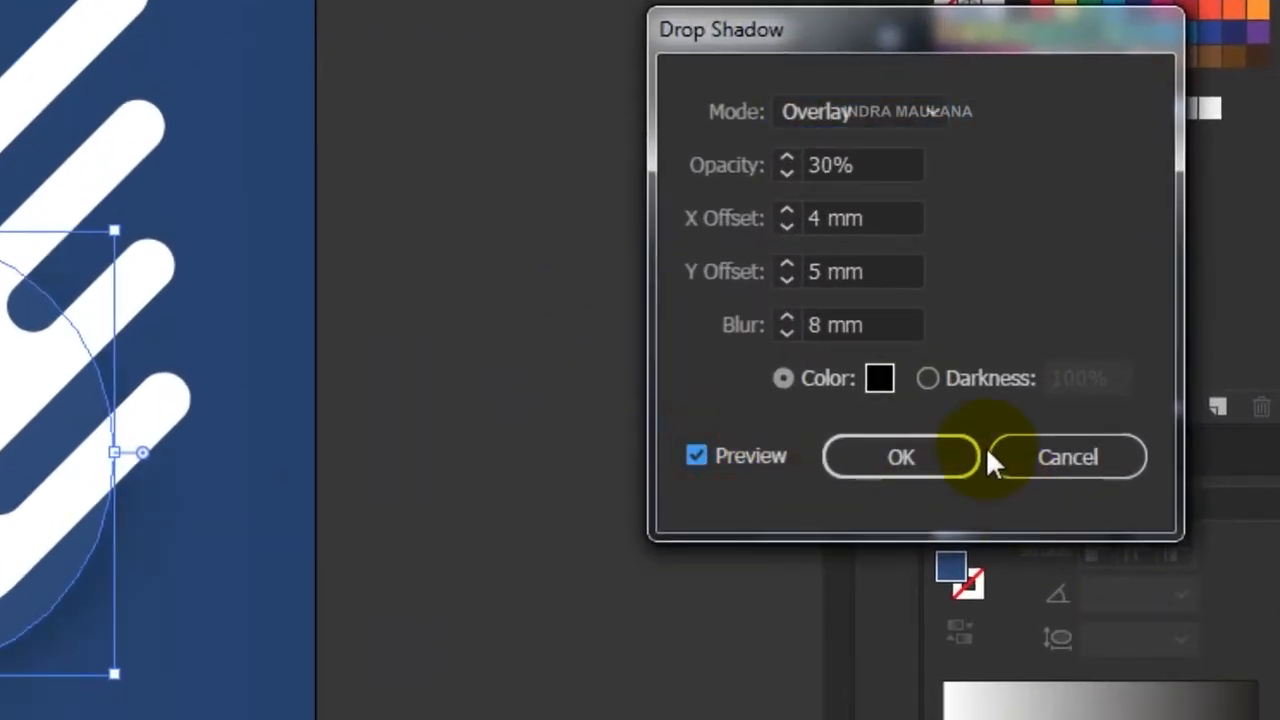
{"action": "left_click", "coordinate": [845, 111]}
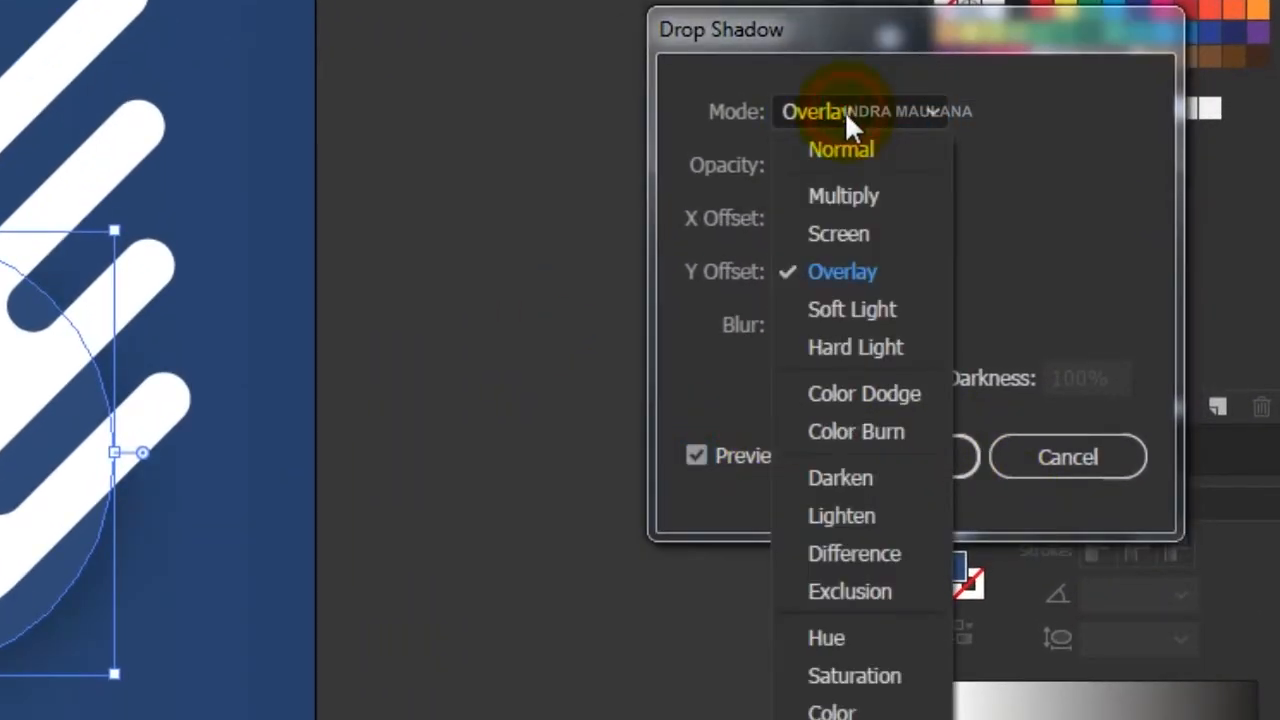
{"action": "left_click", "coordinate": [850, 271]}
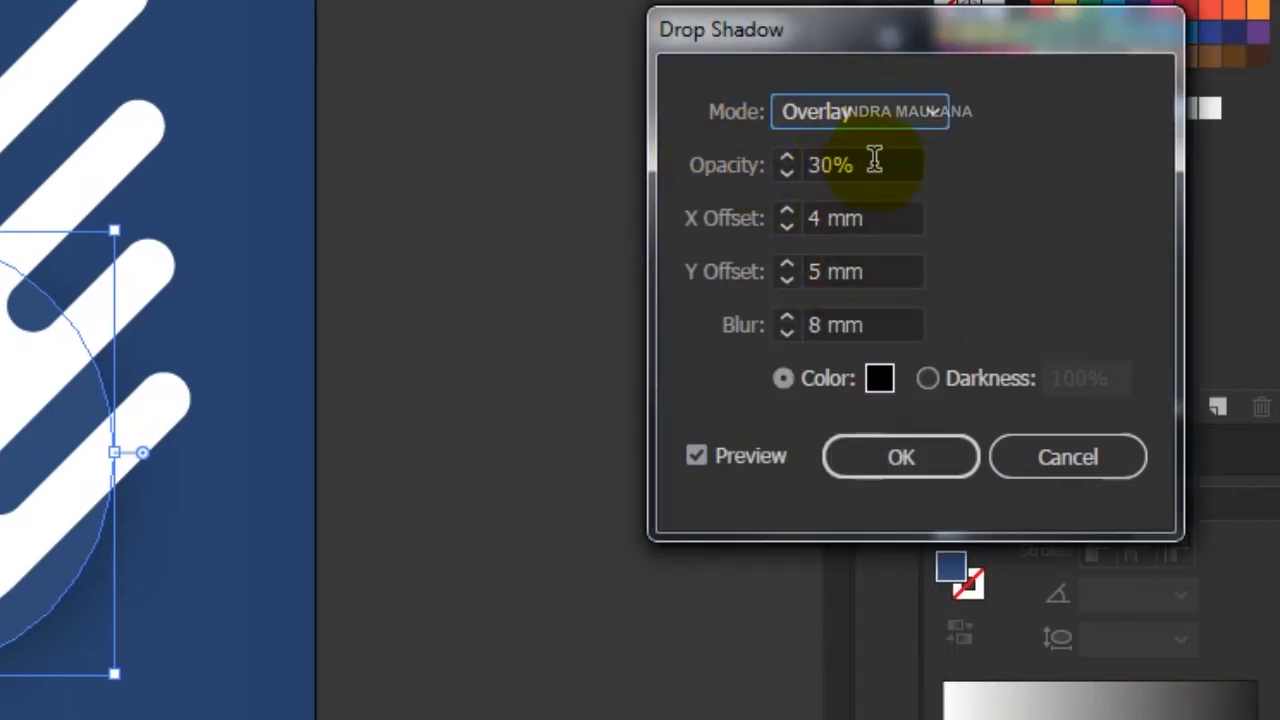
{"action": "left_click", "coordinate": [896, 460]}
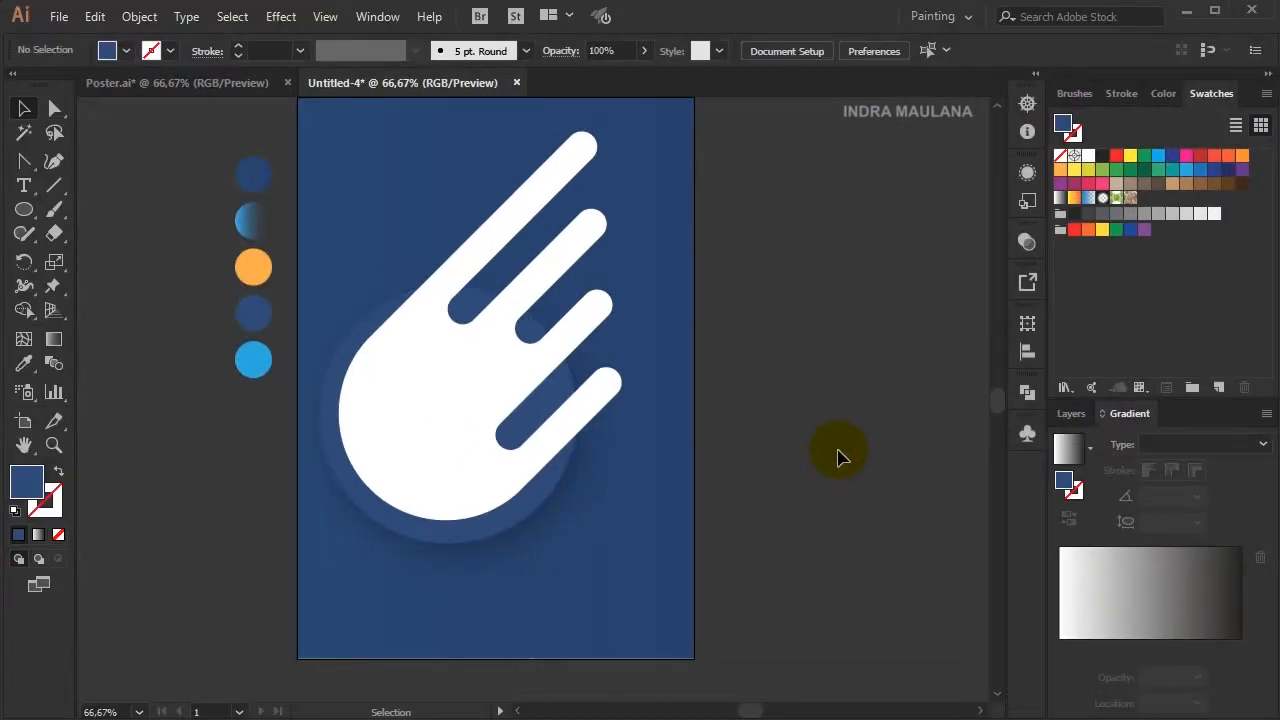
- Select the shadowed blue circle behind the white shape, lock it in place and clear the selection
{"action": "scroll", "coordinate": [707, 434], "scroll_direction": "up", "scroll_amount": 1}
{"action": "left_click_drag", "start_coordinate": [715, 396], "coordinate": [829, 464]}
{"action": "scroll", "coordinate": [775, 445], "scroll_direction": "down", "scroll_amount": 1}
{"action": "left_click", "coordinate": [563, 414]}
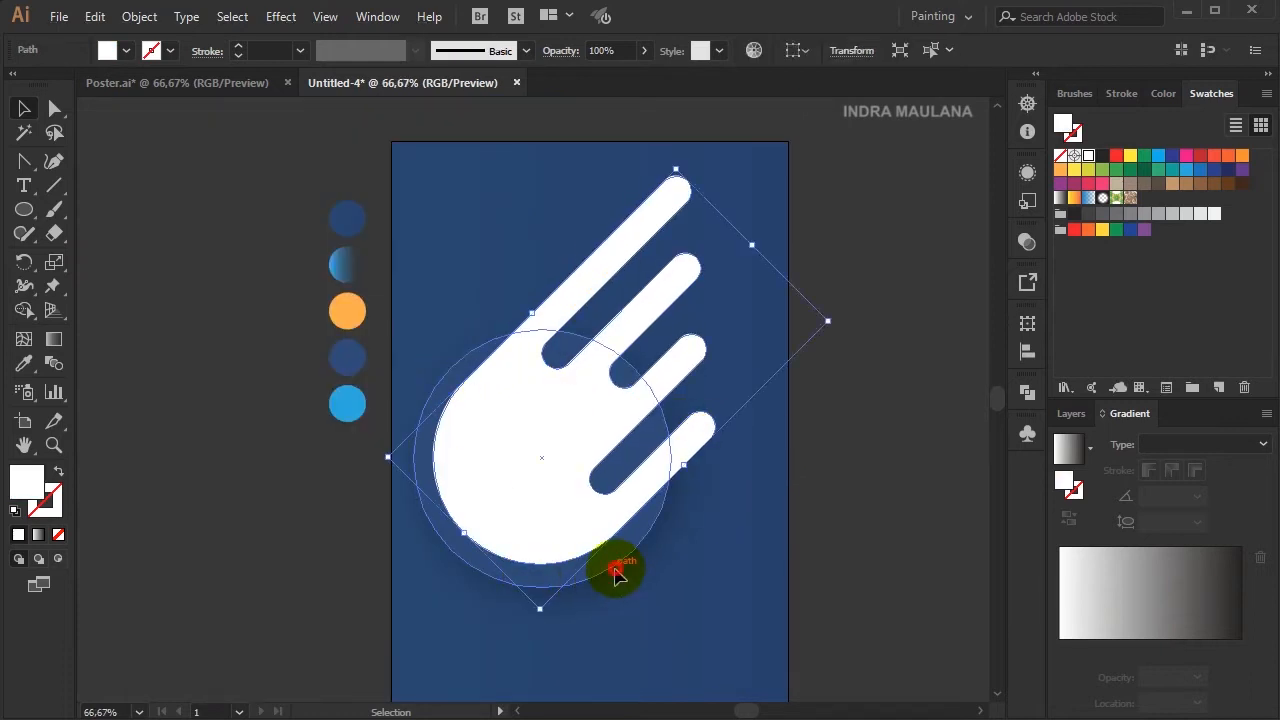
{"action": "left_click", "coordinate": [617, 574]}
{"action": "left_click", "coordinate": [134, 18]}
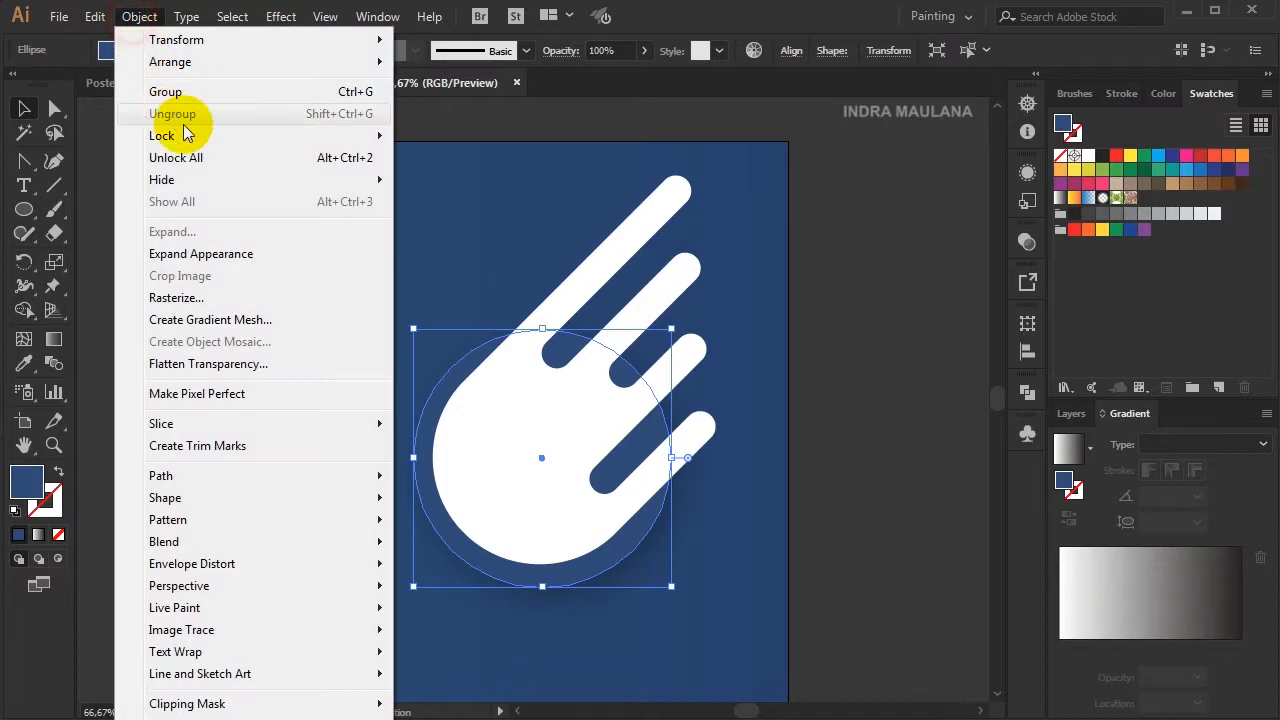
{"action": "mouse_move", "coordinate": [256, 129]}
{"action": "left_click", "coordinate": [440, 130]}
{"action": "left_click", "coordinate": [813, 279]}
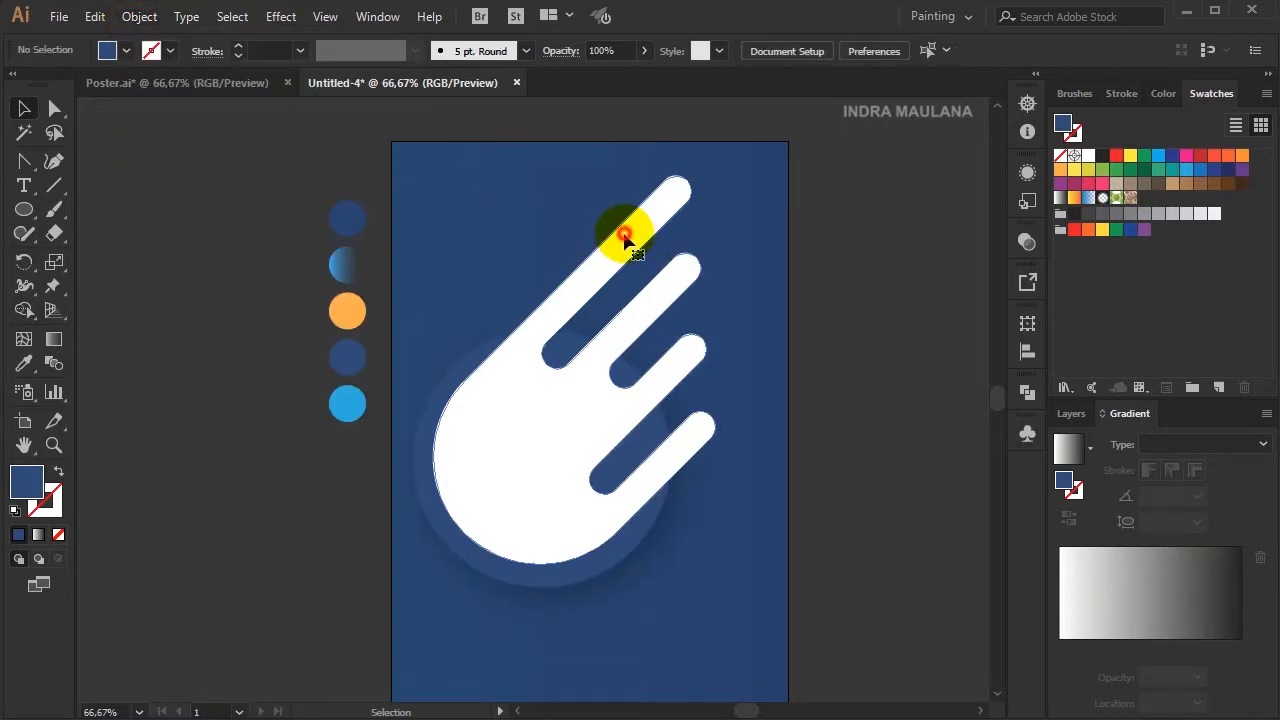
- Fill the white rounded shape with the orange swatch FBB040 and deselect it
{"action": "left_click", "coordinate": [625, 235]}
{"action": "left_click", "coordinate": [1062, 170]}
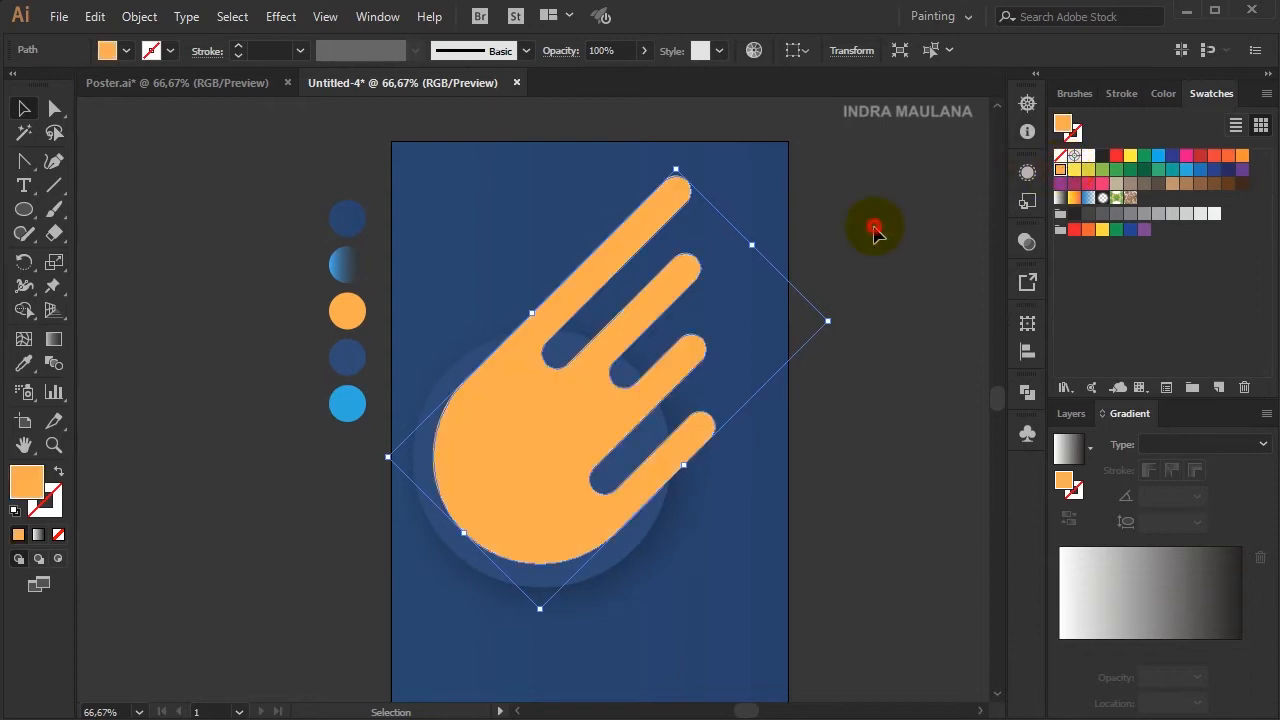
{"action": "left_click", "coordinate": [871, 229]}
{"action": "left_click", "coordinate": [569, 306]}
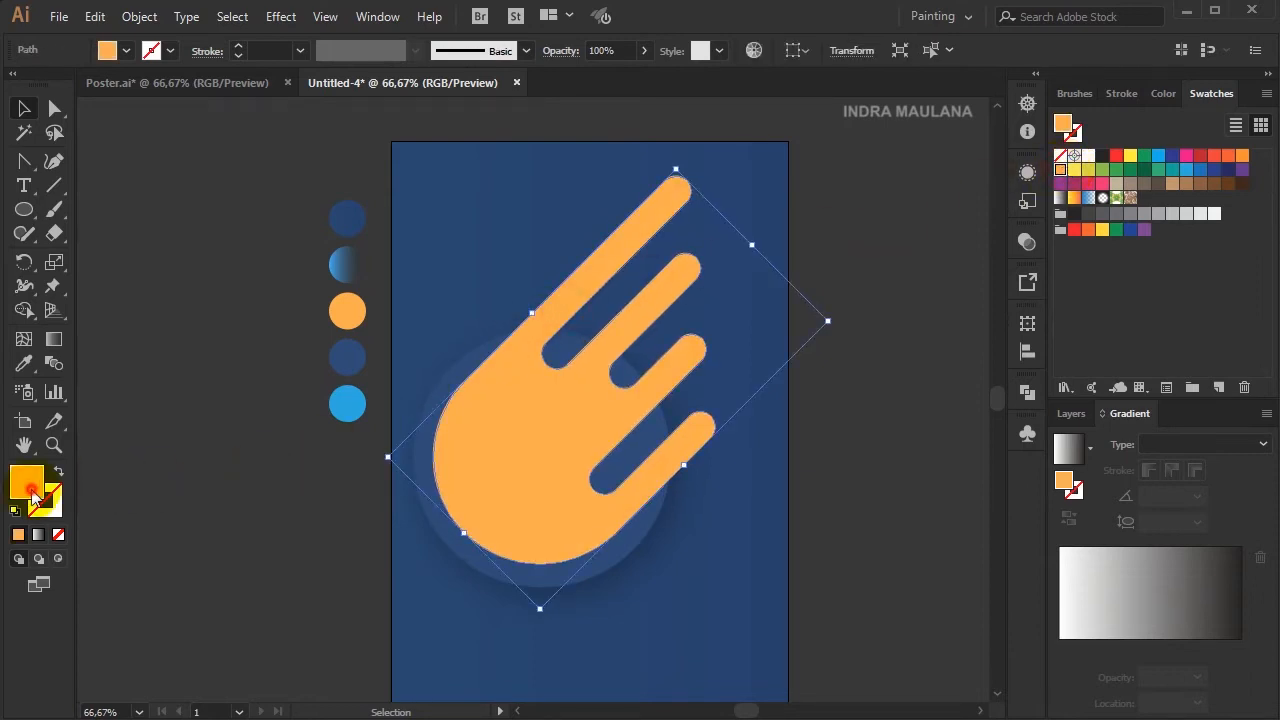
{"action": "double_click", "coordinate": [30, 494]}
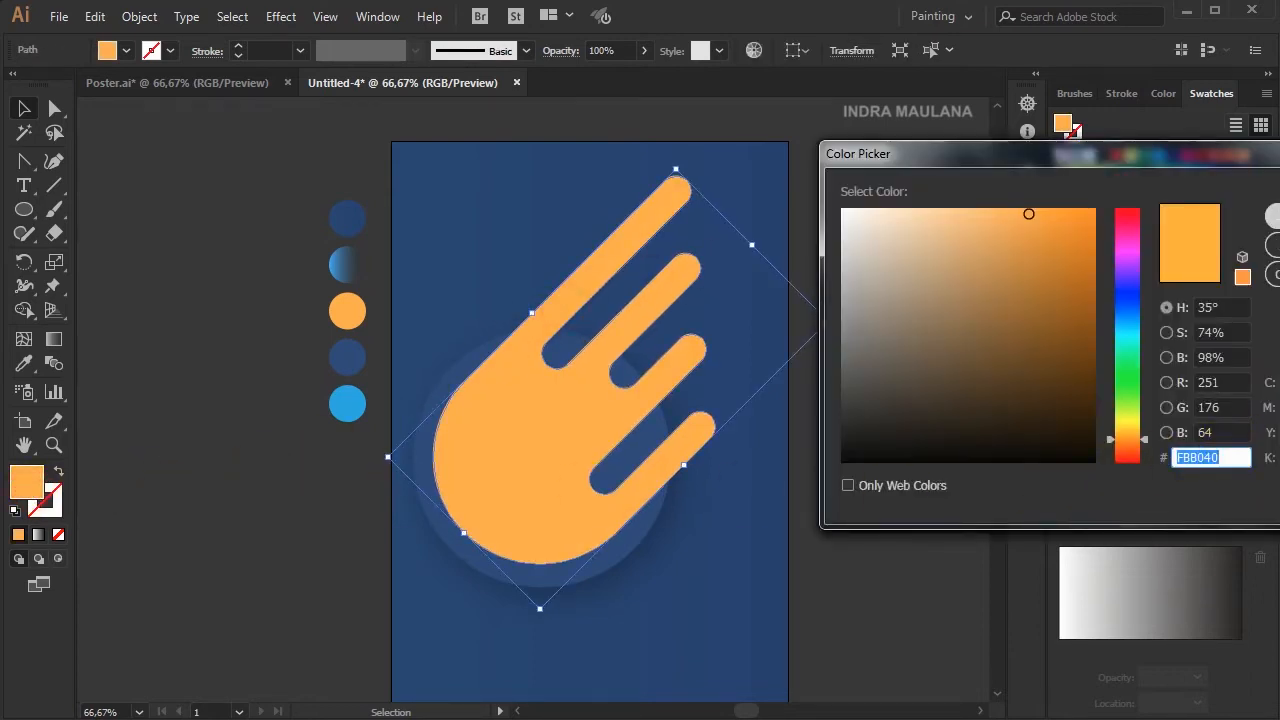
{"action": "left_click", "coordinate": [1277, 245]}
{"action": "left_click", "coordinate": [848, 228]}
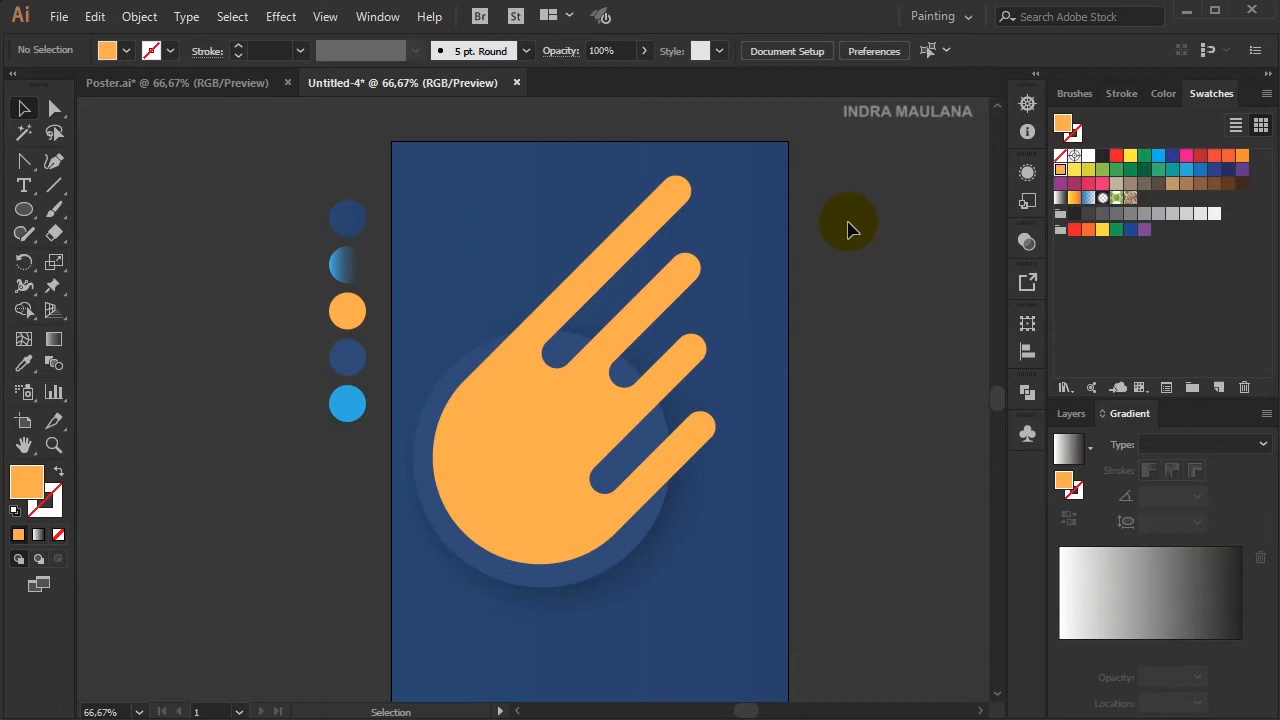
{"action": "left_click", "coordinate": [575, 362]}
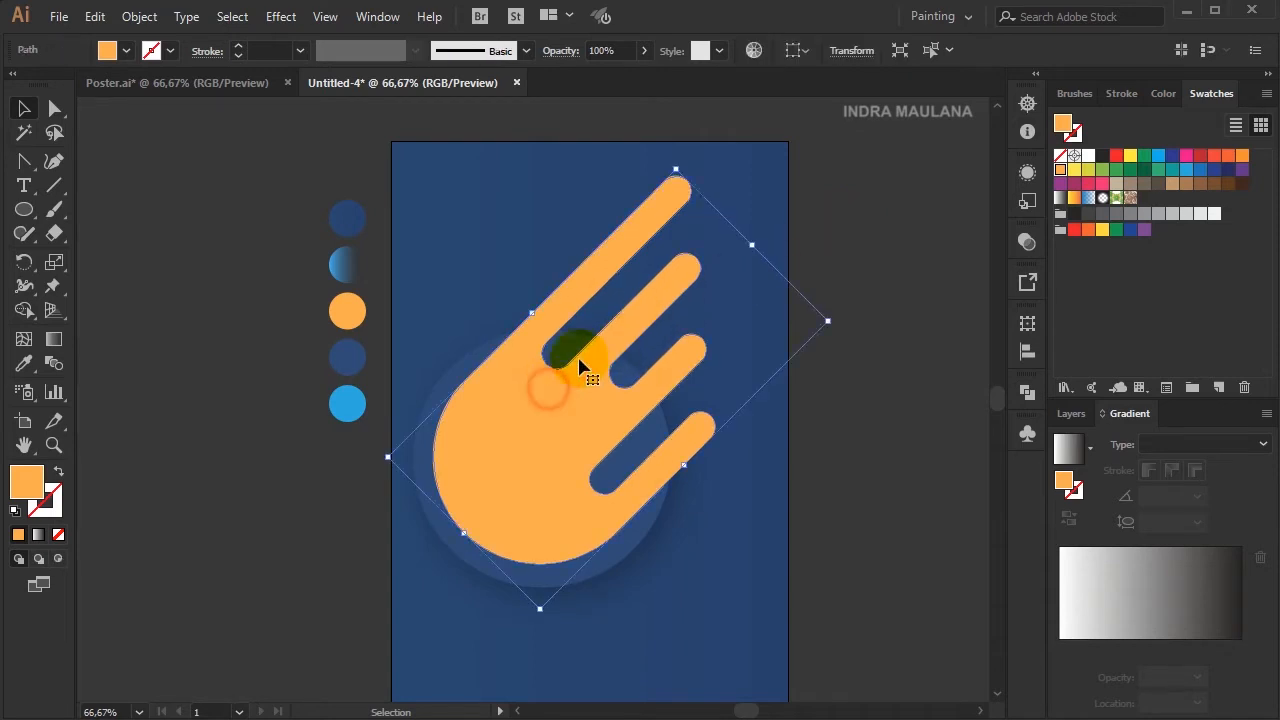
{"action": "left_click_drag", "start_coordinate": [677, 172], "coordinate": [677, 172]}
{"action": "left_click", "coordinate": [889, 172]}
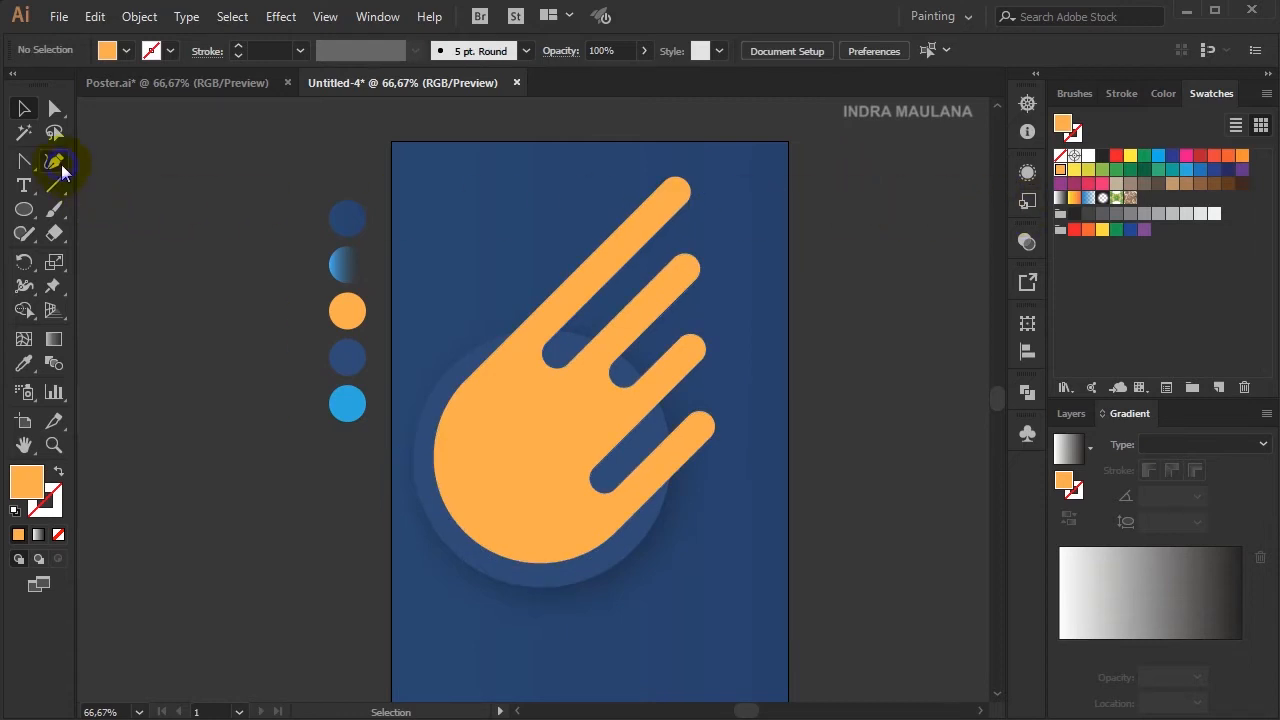
- Draw a closed 45° band with the Pen tool across the artboard's upper-left corner, meeting the left edge about 76 and 129 mm down
{"action": "left_click_drag", "start_coordinate": [24, 161], "coordinate": [72, 160]}
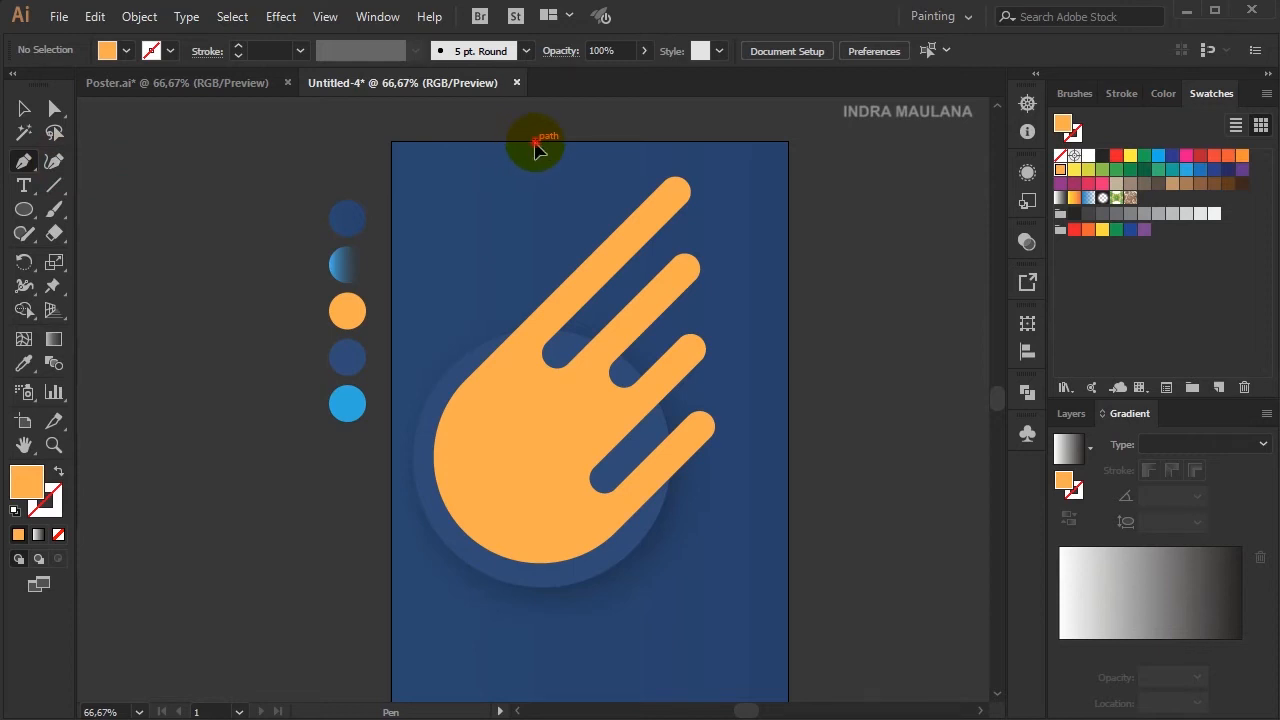
{"action": "left_click", "coordinate": [535, 143]}
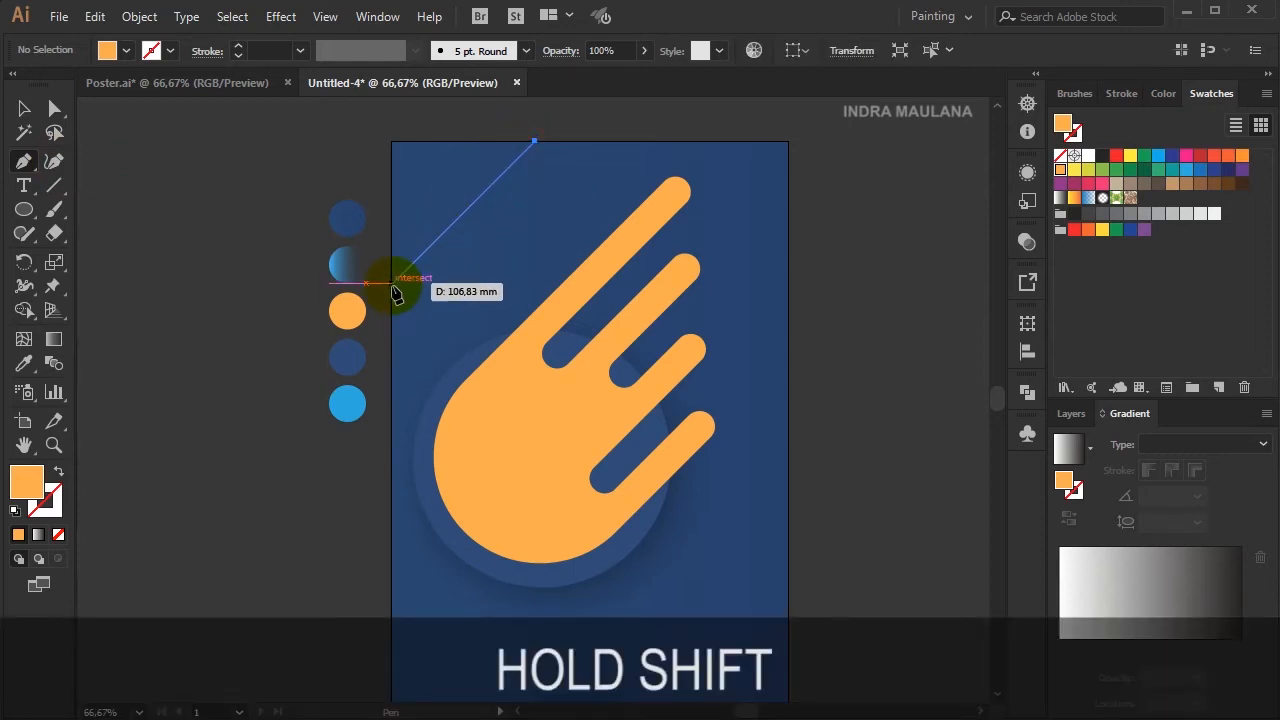
{"action": "left_click", "coordinate": [392, 284], "text": "shift"}
{"action": "left_click", "coordinate": [392, 383], "text": "shift"}
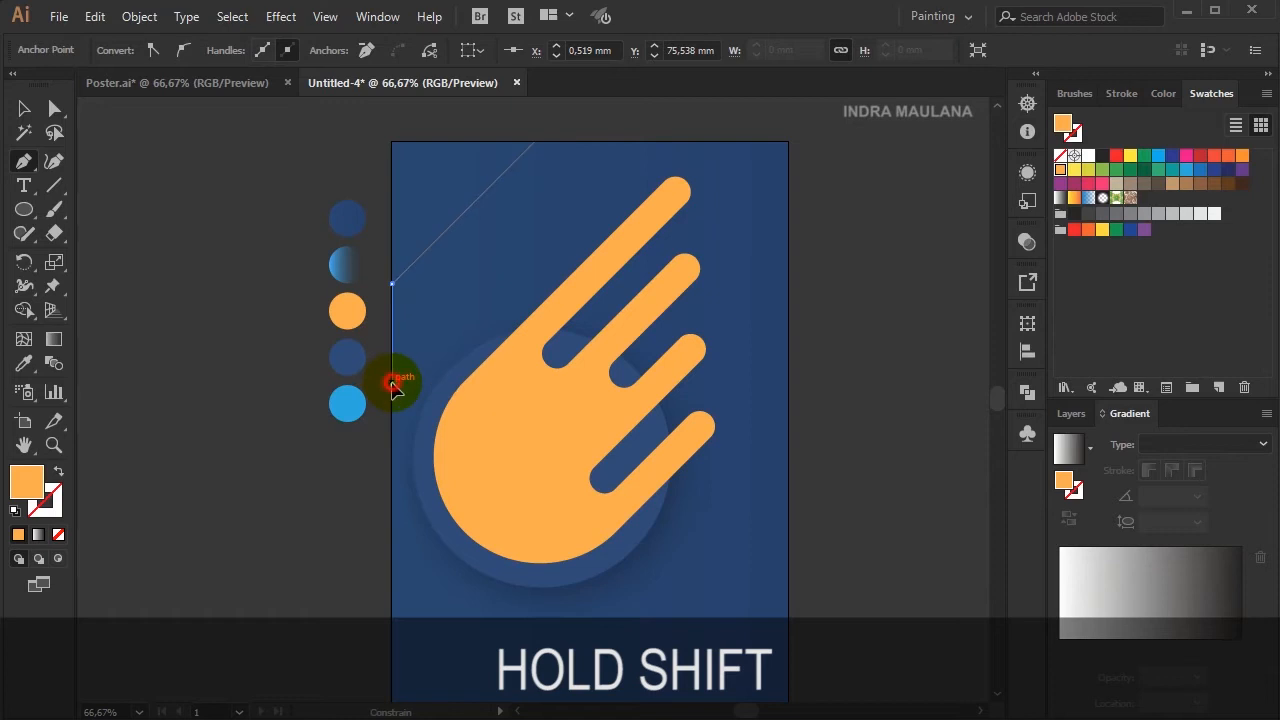
{"action": "left_click", "coordinate": [638, 142]}
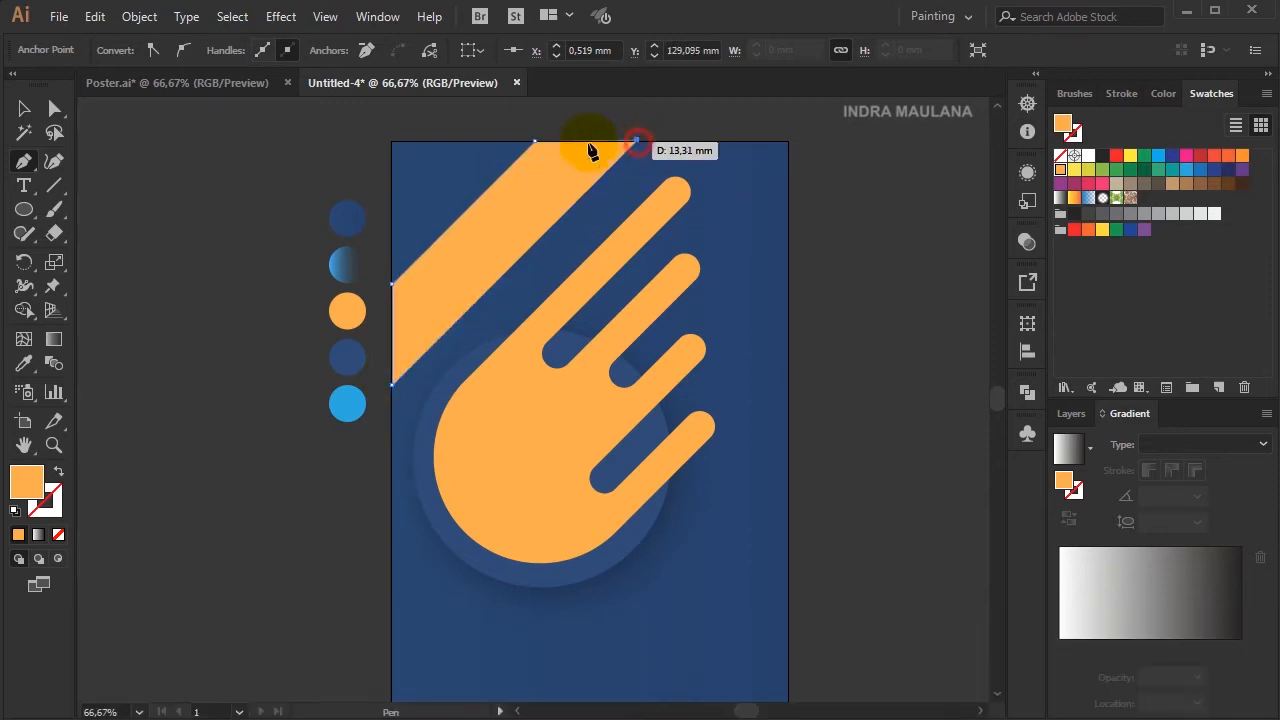
{"action": "left_click", "coordinate": [536, 143]}
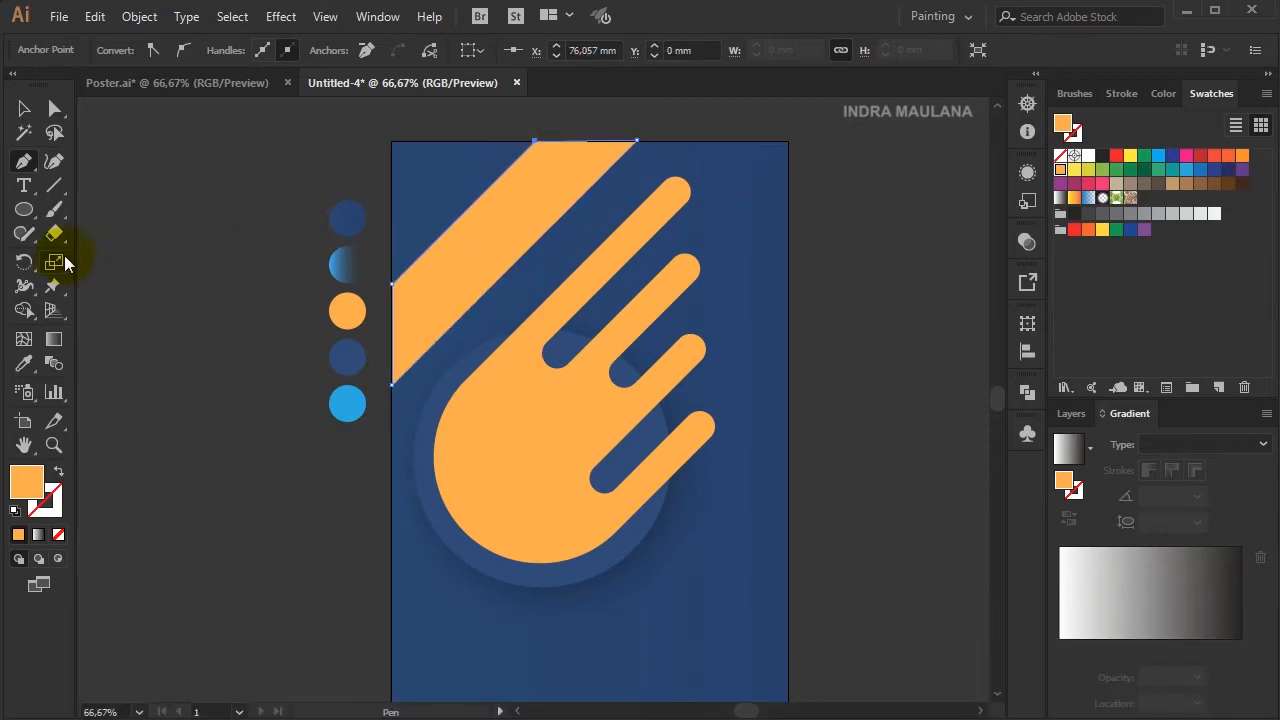
- Fill the diagonal band with the blue-to-transparent gradient sampled from the second palette circle, with the dark end stop at 0% opacity
{"action": "left_click", "coordinate": [345, 261]}
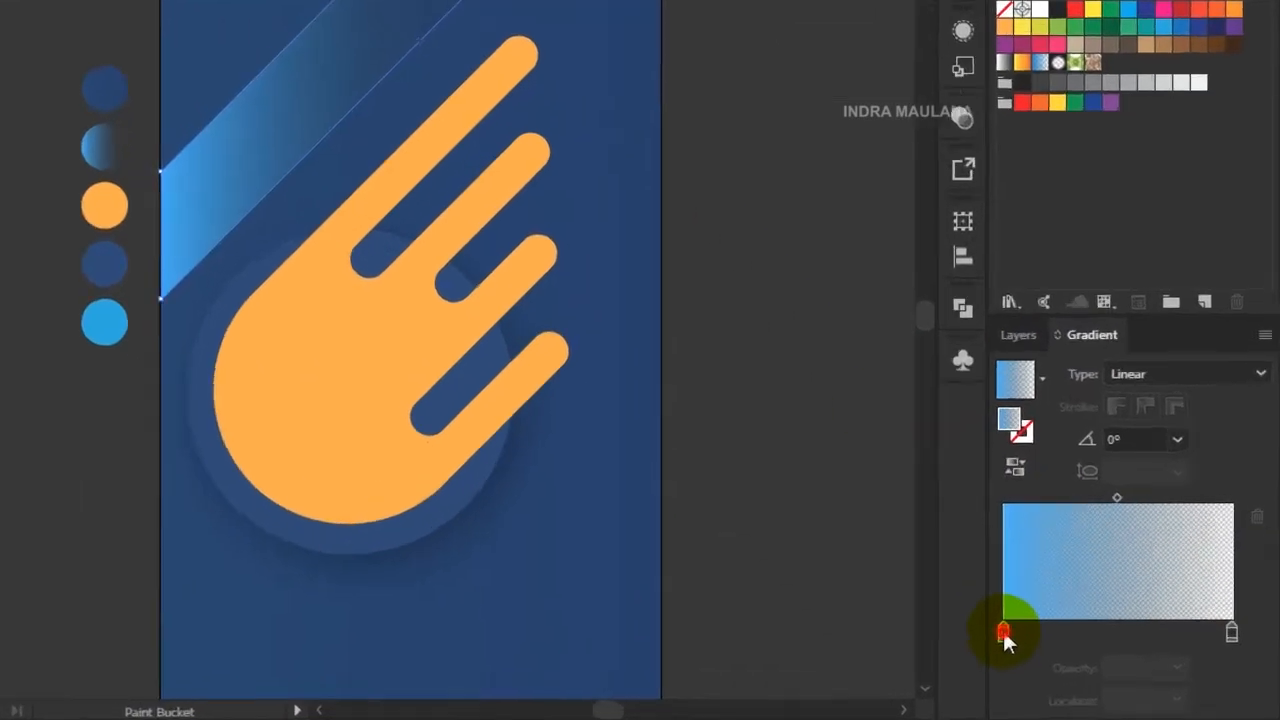
{"action": "double_click", "coordinate": [1060, 646]}
{"action": "left_click_drag", "start_coordinate": [1160, 285], "coordinate": [1029, 280]}
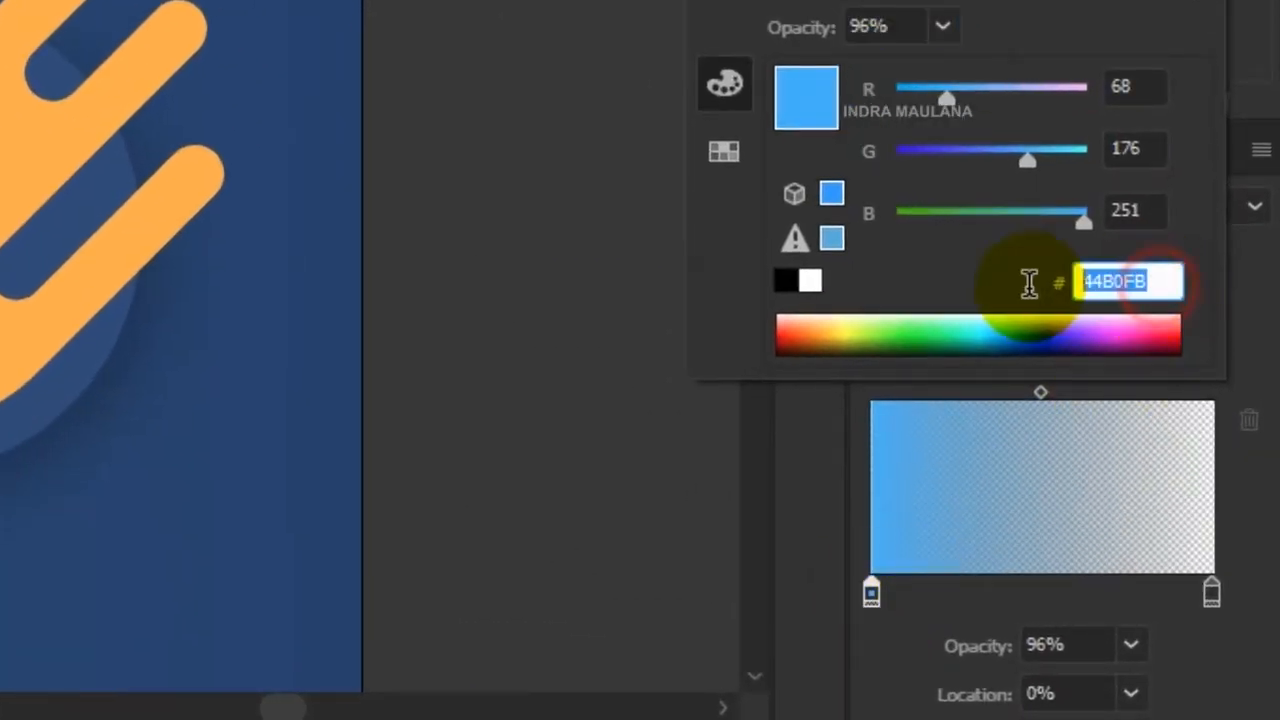
{"action": "double_click", "coordinate": [1212, 594]}
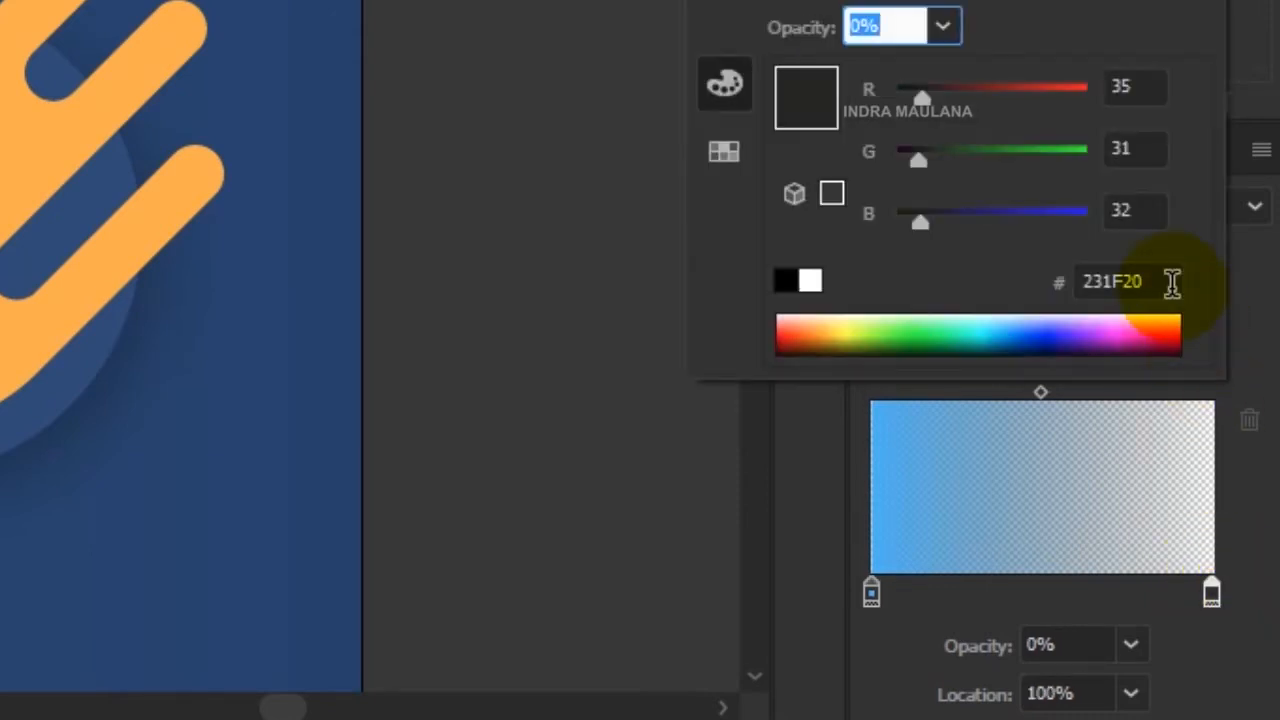
{"action": "left_click_drag", "start_coordinate": [1169, 280], "coordinate": [1071, 281]}
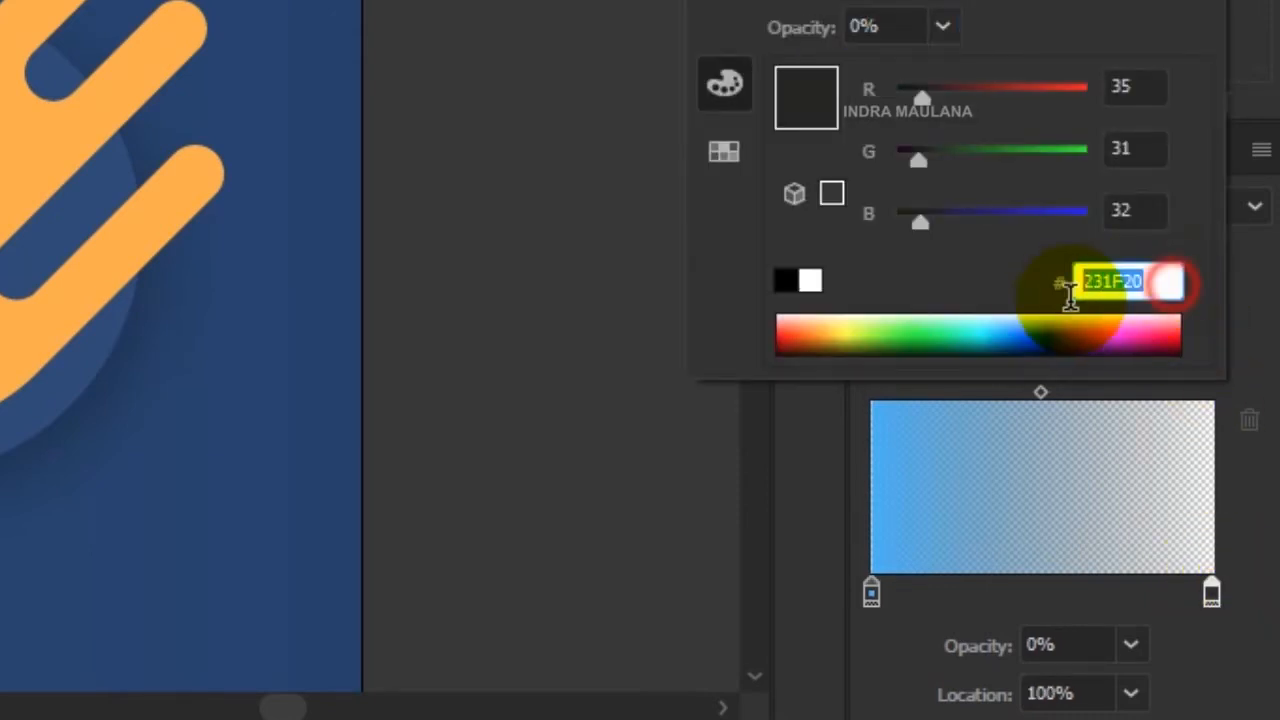
{"action": "left_click", "coordinate": [1140, 652]}
{"action": "left_click", "coordinate": [1133, 648]}
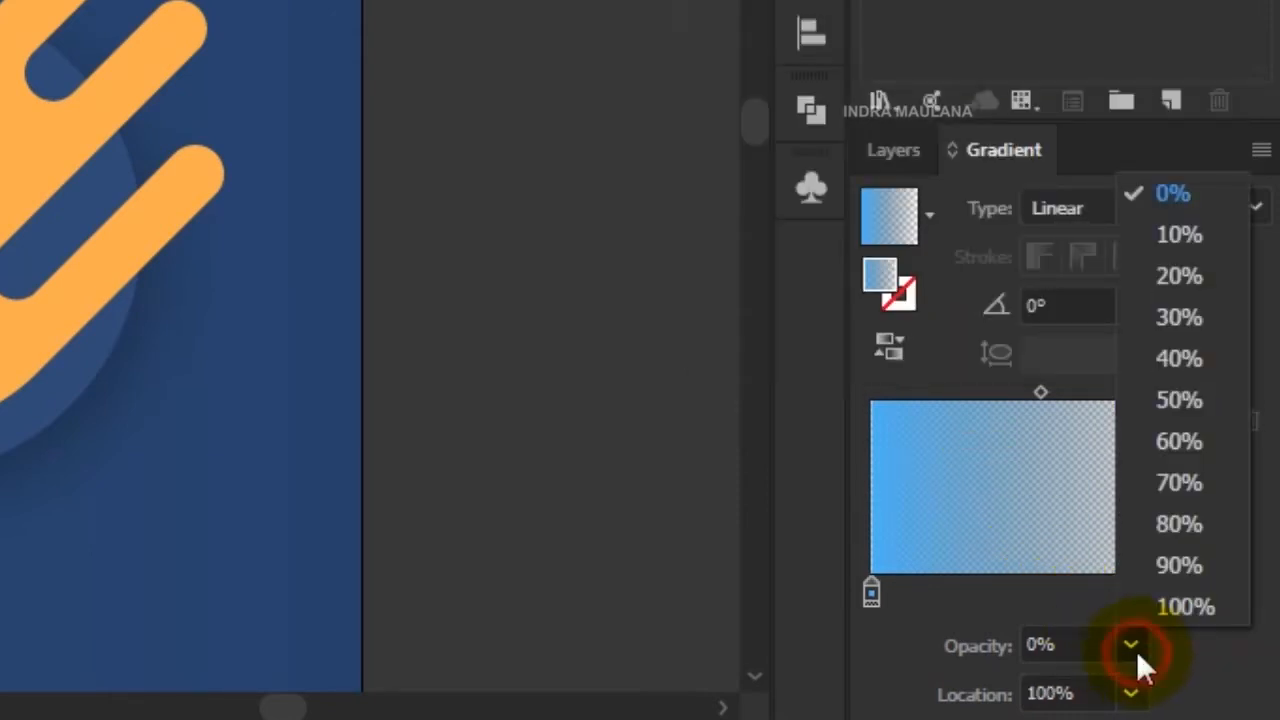
{"action": "left_click", "coordinate": [1163, 195]}
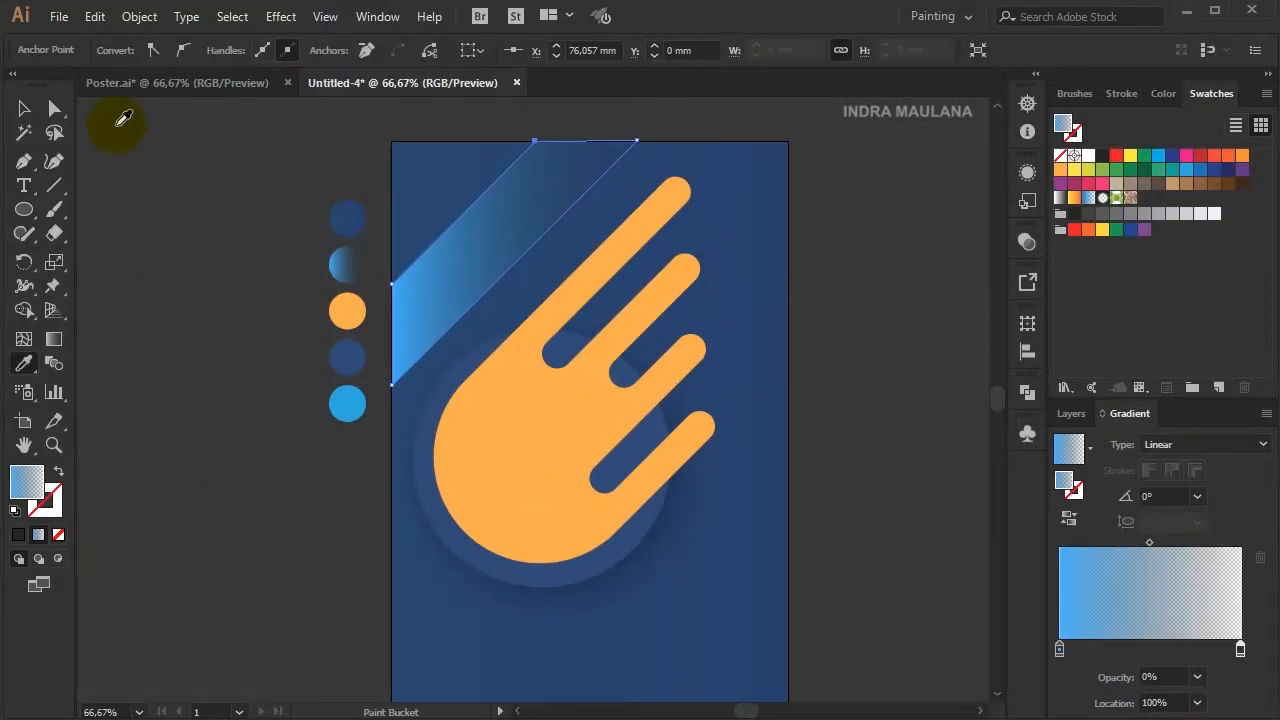
- Redirect the band's gradient with the Gradient tool to -131.9° so blue starts at the upper end, and deselect the band
{"action": "left_click", "coordinate": [19, 106]}
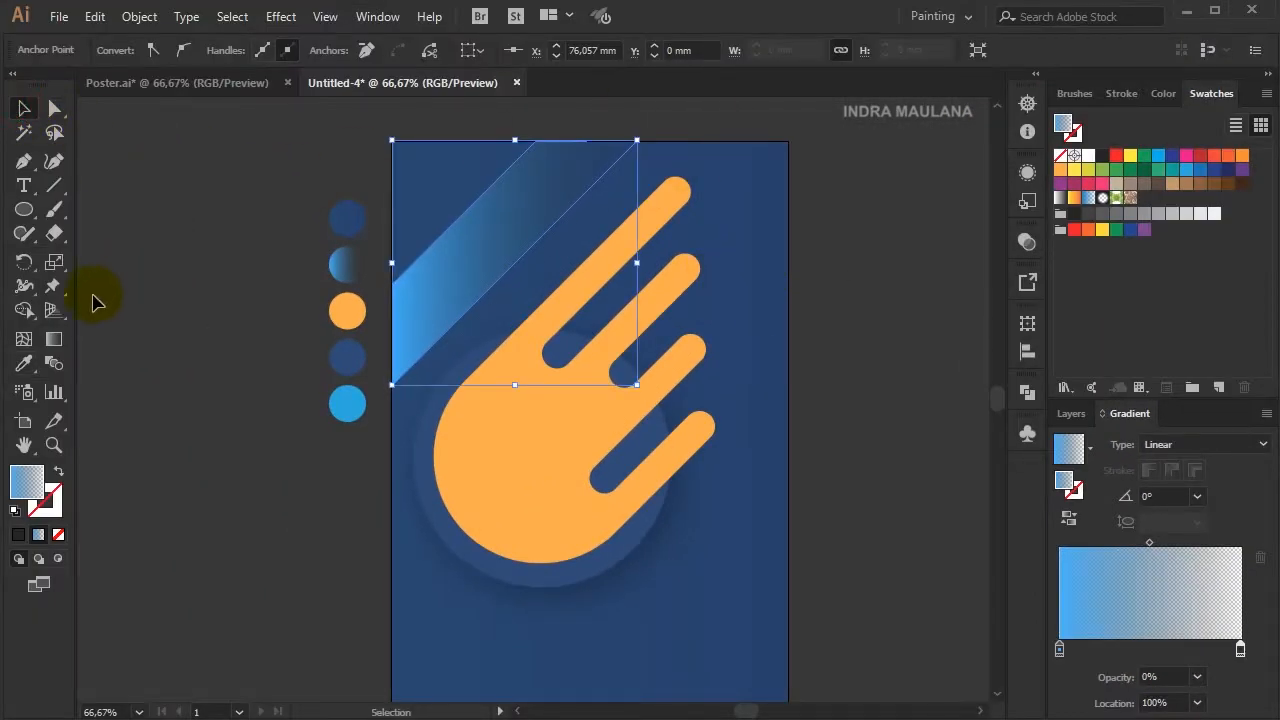
{"action": "left_click", "coordinate": [56, 340]}
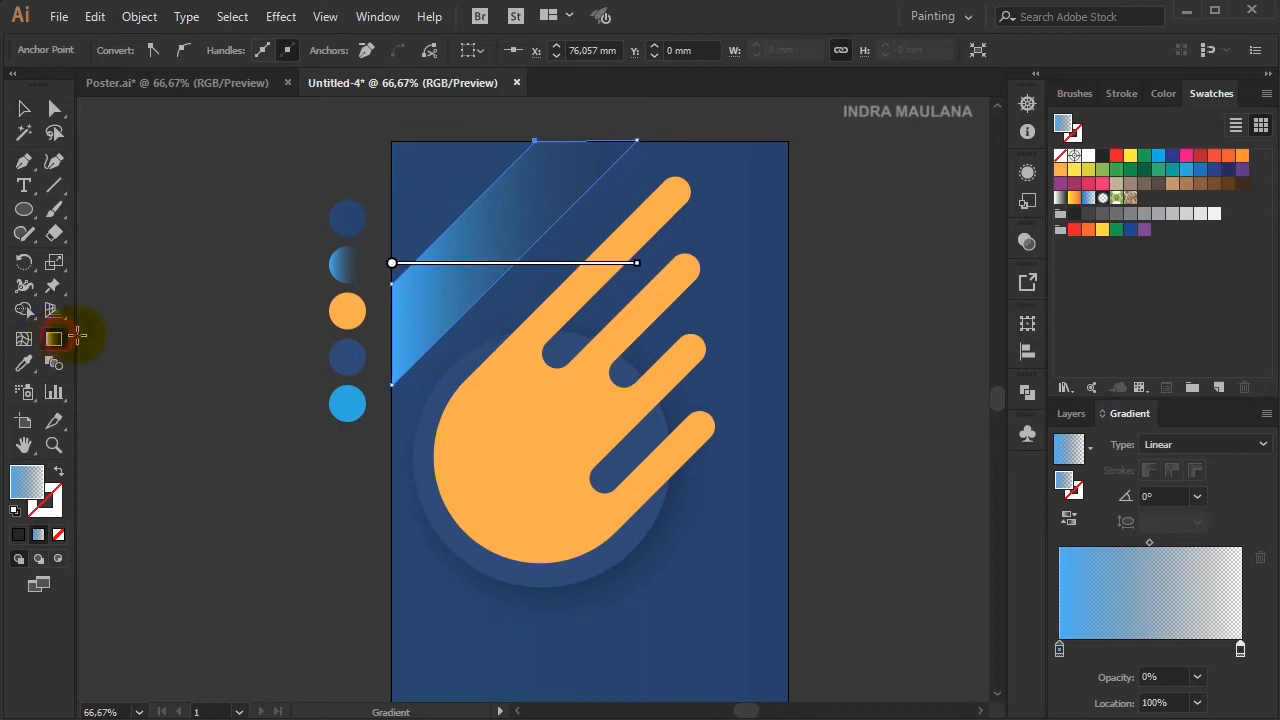
{"action": "left_click_drag", "start_coordinate": [418, 300], "coordinate": [386, 363]}
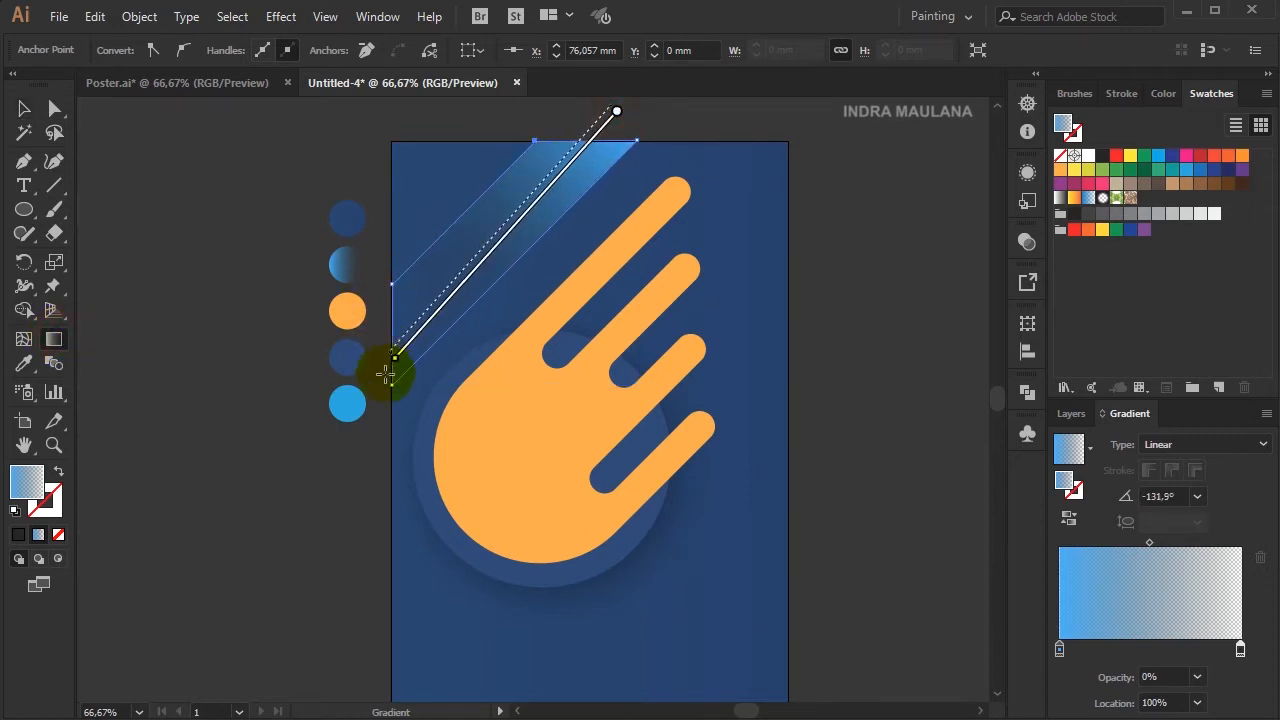
{"action": "left_click", "coordinate": [920, 255], "text": "ctrl"}
- Move the band's upper-right anchor point onto the artboard's top edge so the band's top side is level
{"action": "left_click", "coordinate": [54, 108]}
{"action": "scroll", "coordinate": [657, 129], "scroll_direction": "up", "scroll_amount": 4}
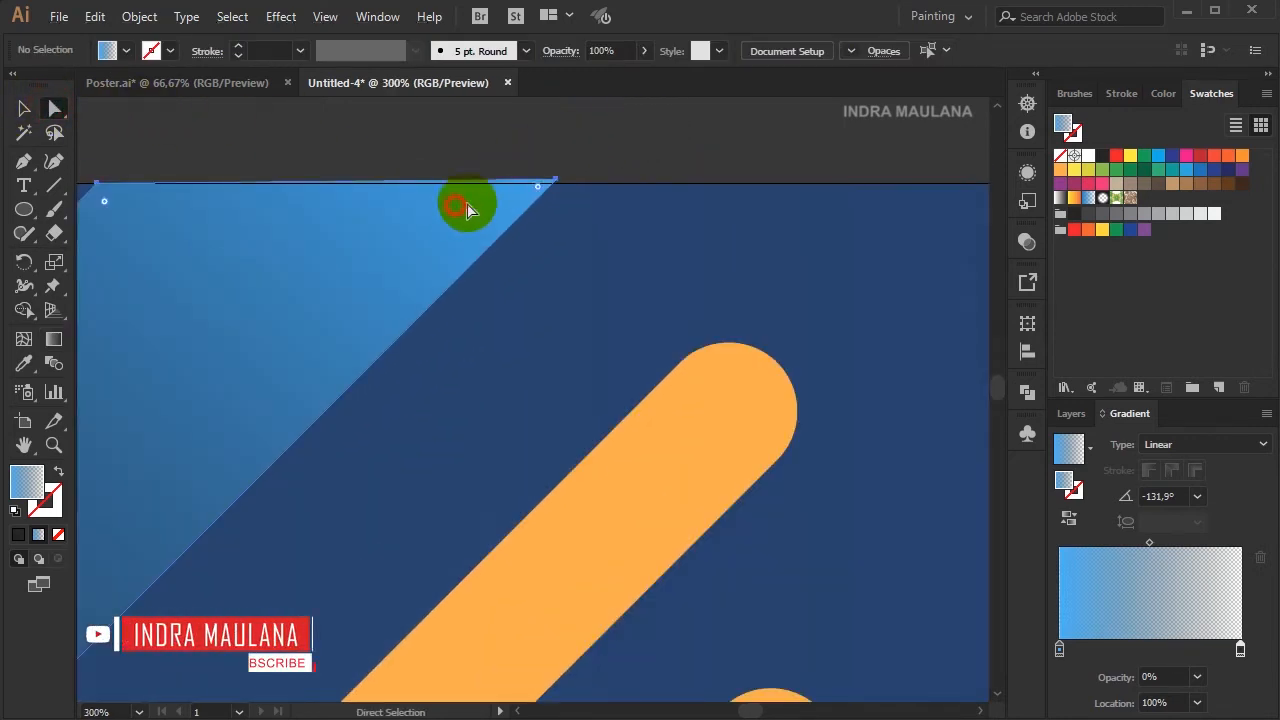
{"action": "left_click", "coordinate": [467, 208]}
{"action": "left_click_drag", "start_coordinate": [556, 181], "coordinate": [552, 185]}
{"action": "left_click", "coordinate": [634, 160]}
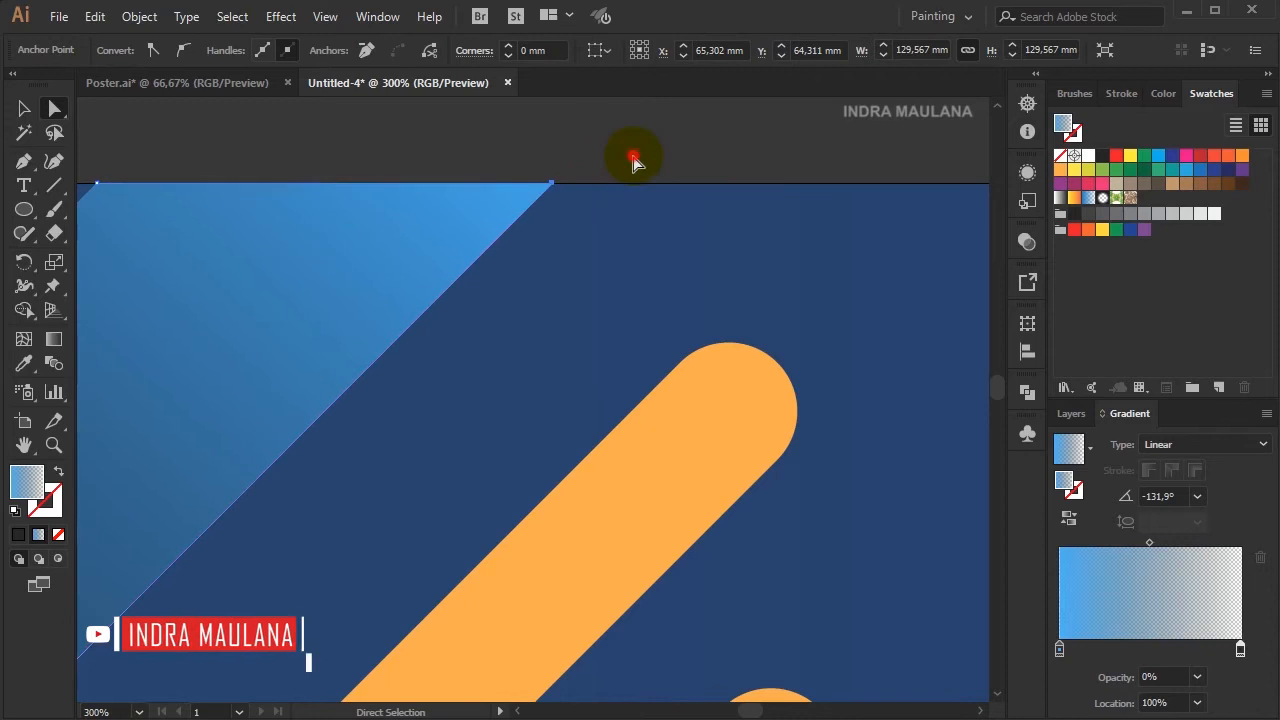
- Set the upper-left gradient band's opacity to 50% and deselect it
{"action": "scroll", "coordinate": [634, 160], "scroll_direction": "down", "scroll_amount": 3}
{"action": "scroll", "coordinate": [640, 205], "scroll_direction": "down", "scroll_amount": 1}
{"action": "left_click", "coordinate": [24, 108]}
{"action": "left_click", "coordinate": [424, 205]}
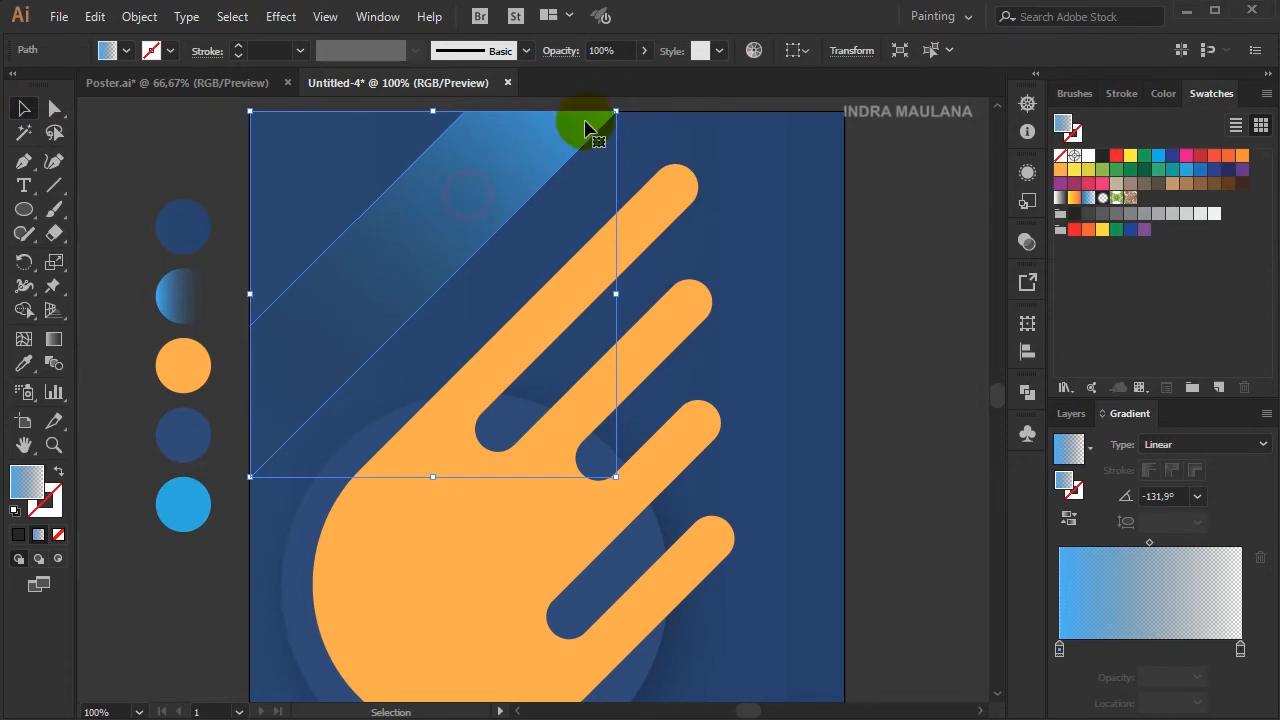
{"action": "left_click", "coordinate": [620, 48]}
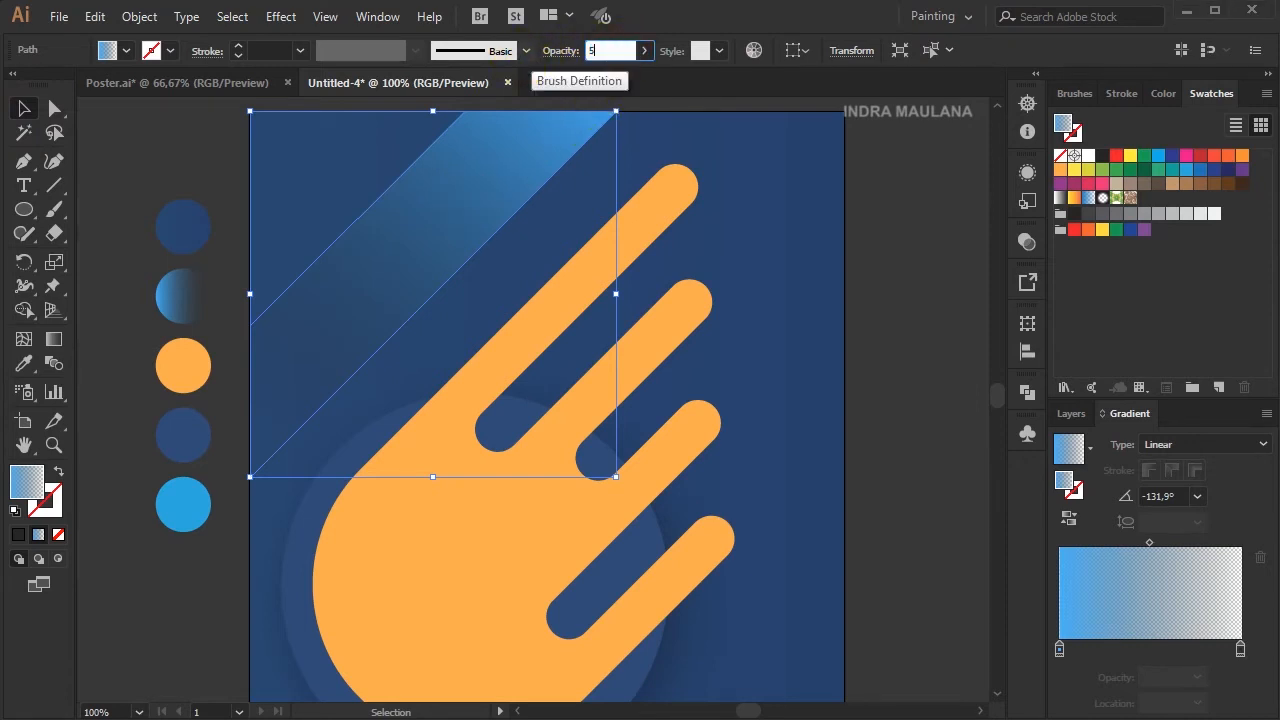
{"action": "key", "text": "Return"}
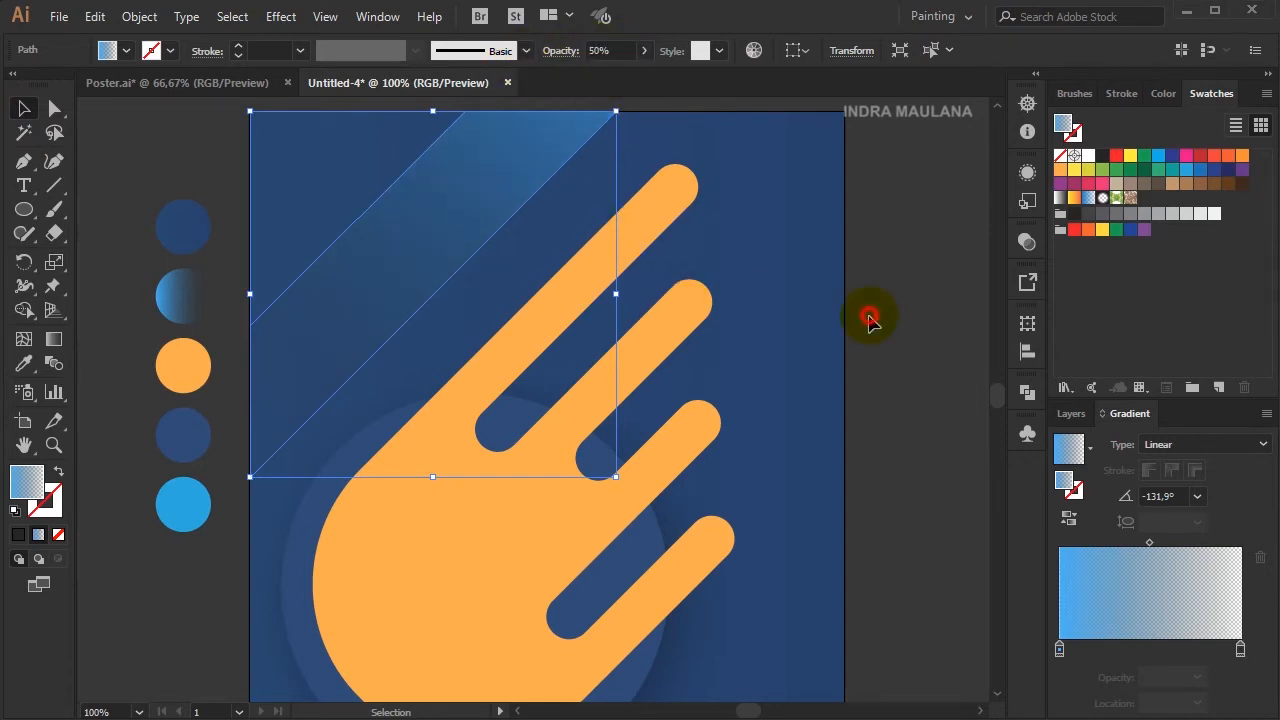
{"action": "left_click", "coordinate": [866, 318]}
- Shift the upper-left band's gradient up and outward along its diagonal with the Gradient tool, and deselect the band
{"action": "scroll", "coordinate": [870, 318], "scroll_direction": "down", "scroll_amount": 1}
{"action": "left_click_drag", "start_coordinate": [840, 346], "coordinate": [805, 345]}
{"action": "scroll", "coordinate": [766, 389], "scroll_direction": "up", "scroll_amount": 1}
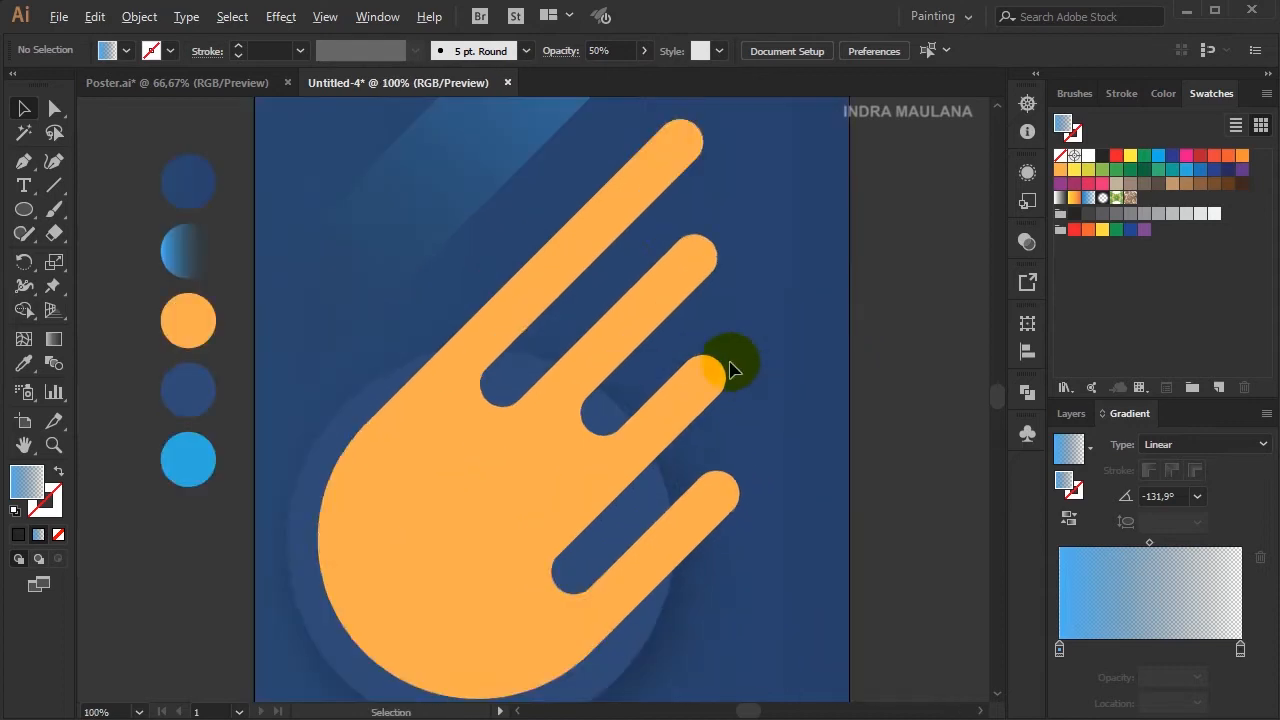
{"action": "left_click_drag", "start_coordinate": [532, 202], "coordinate": [469, 321]}
{"action": "left_click", "coordinate": [433, 250]}
{"action": "left_click", "coordinate": [51, 339]}
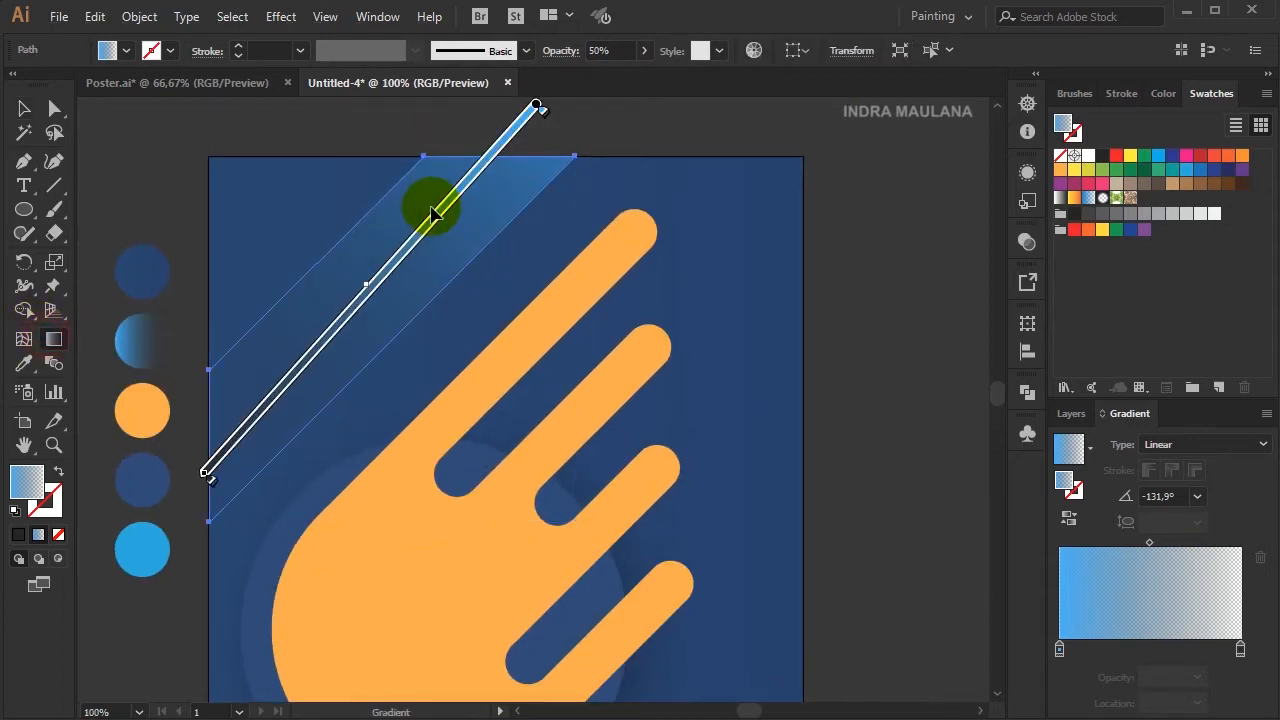
{"action": "left_click_drag", "start_coordinate": [440, 213], "coordinate": [518, 130]}
{"action": "left_click", "coordinate": [831, 182], "text": "ctrl"}
- Draw a closed diagonal band with the Pen tool from the artboard's upper-right corner to the left edge, ending about 233 mm down
{"action": "scroll", "coordinate": [831, 183], "scroll_direction": "down", "scroll_amount": 1}
{"action": "left_click_drag", "start_coordinate": [785, 336], "coordinate": [690, 272]}
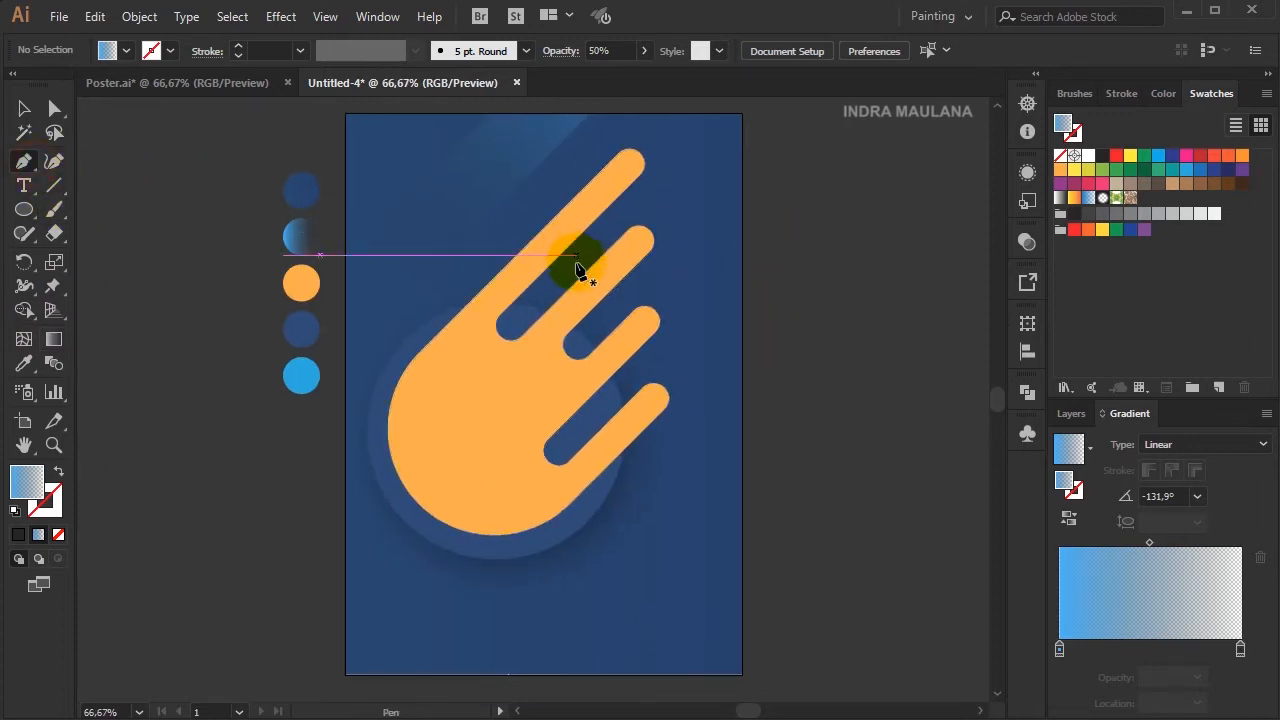
{"action": "left_click", "coordinate": [705, 116]}
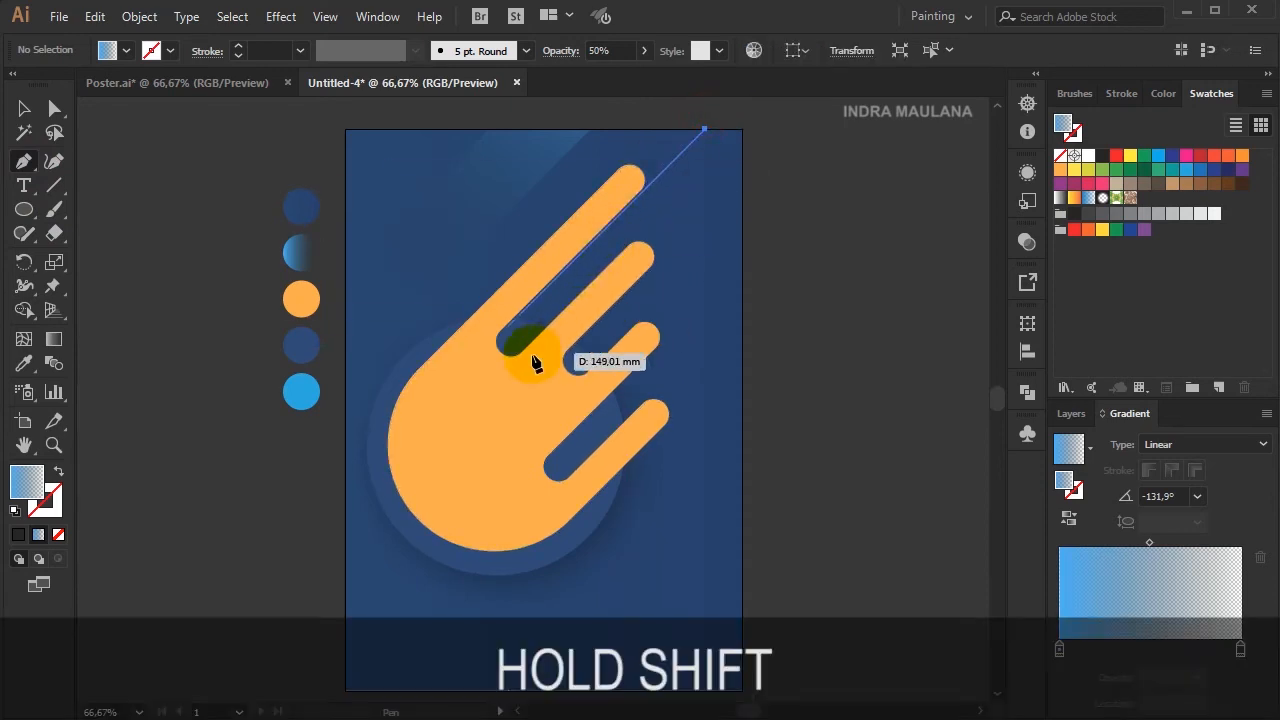
{"action": "left_click", "coordinate": [347, 489]}
{"action": "left_click", "coordinate": [346, 568]}
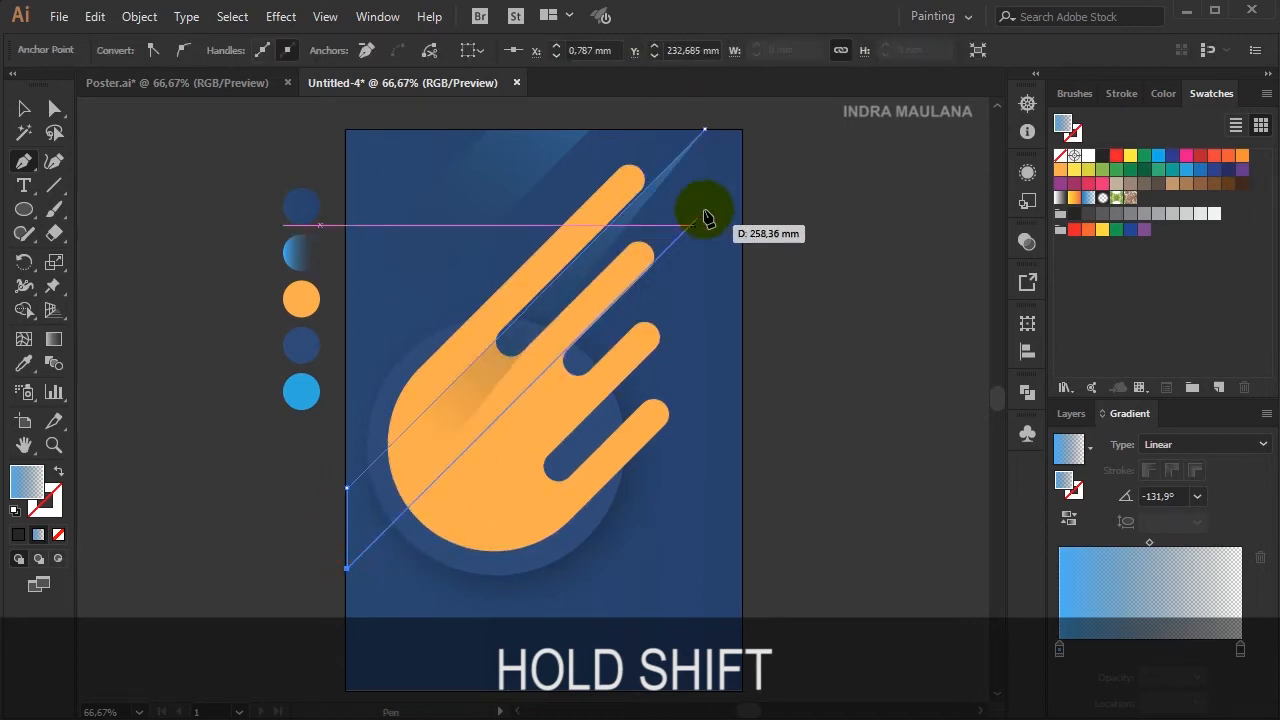
{"action": "left_click", "coordinate": [742, 175]}
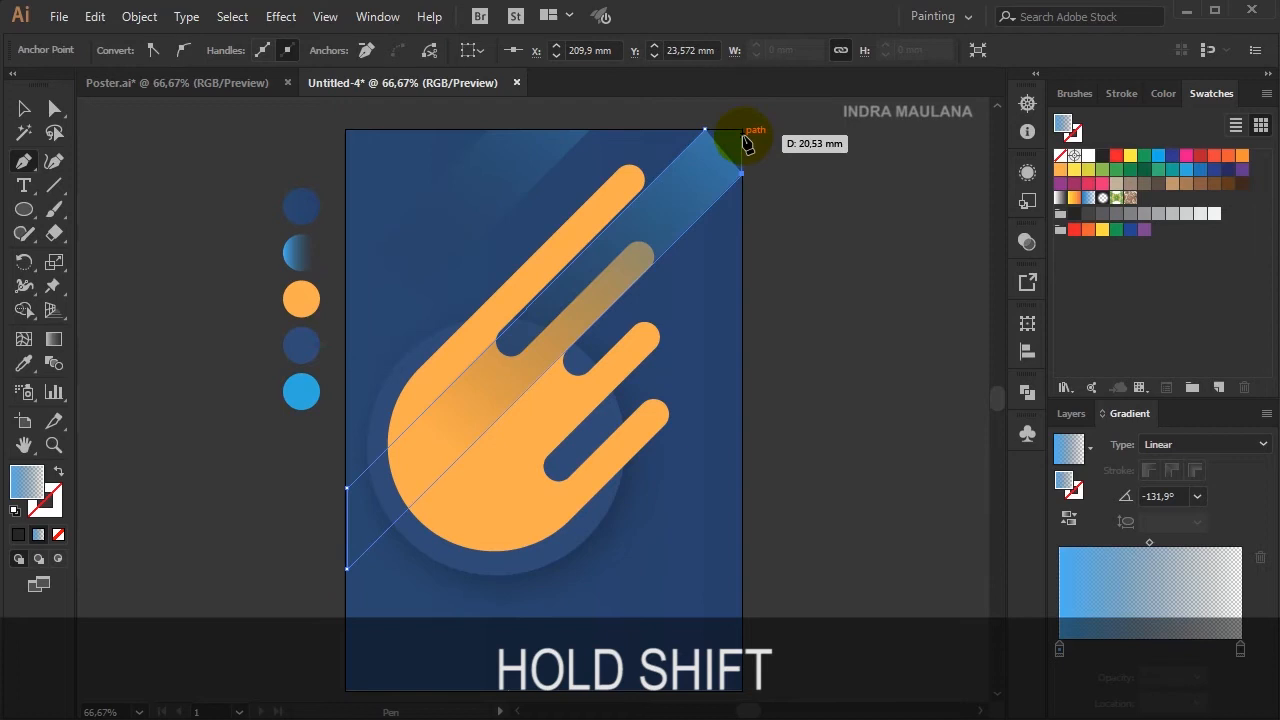
{"action": "left_click", "coordinate": [742, 128]}
{"action": "left_click", "coordinate": [704, 128]}
- Redirect the second band's gradient to -136.4° so blue starts at the upper-right corner, and reselect the band
{"action": "left_click", "coordinate": [54, 339]}
{"action": "left_click_drag", "start_coordinate": [448, 437], "coordinate": [468, 404]}
{"action": "left_click", "coordinate": [811, 205], "text": "ctrl"}
{"action": "left_click", "coordinate": [706, 163], "text": "ctrl"}
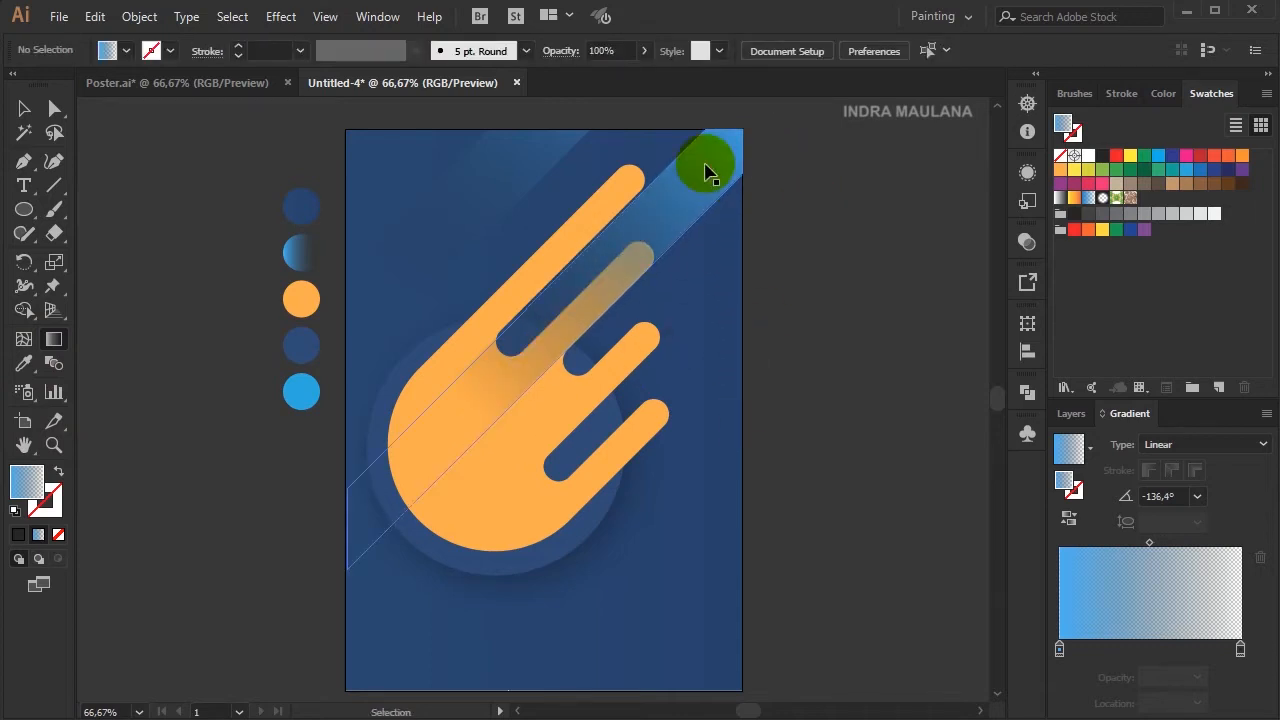
- Shift the upper-right band's gradient along its diagonal with the Gradient tool, and deselect the band
{"action": "left_click_drag", "start_coordinate": [712, 174], "coordinate": [733, 154]}
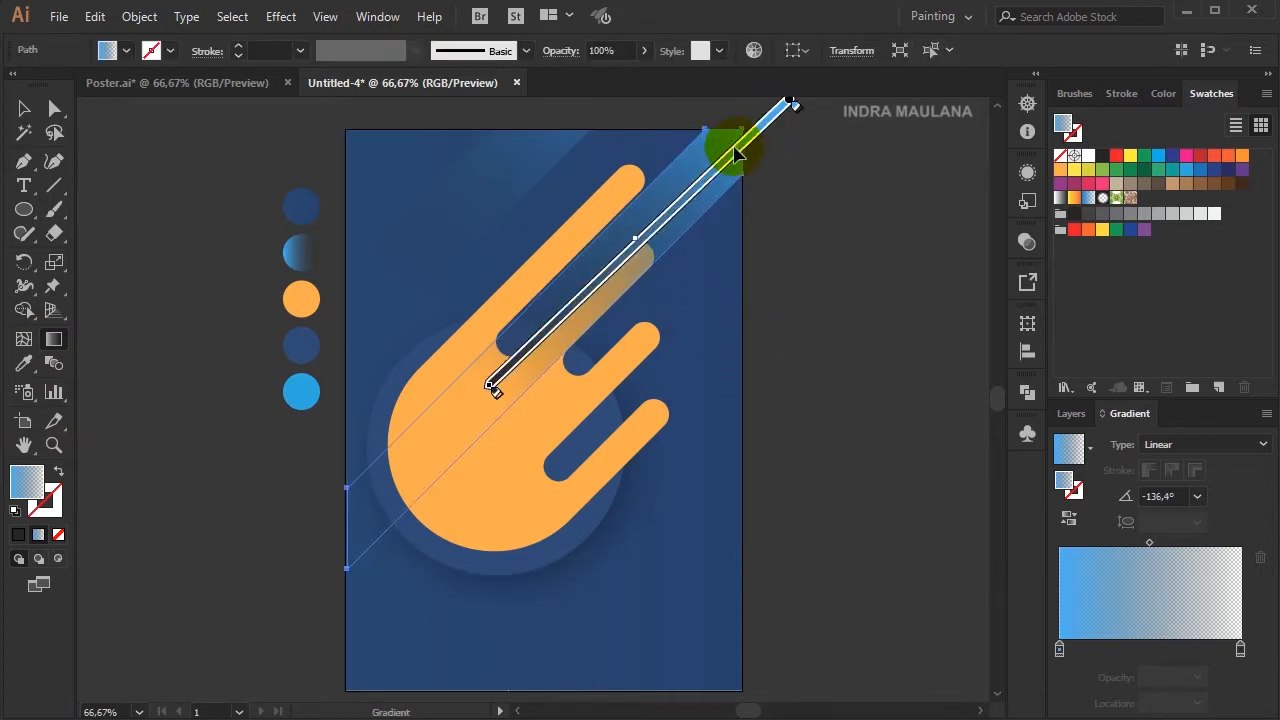
{"action": "left_click", "coordinate": [23, 112]}
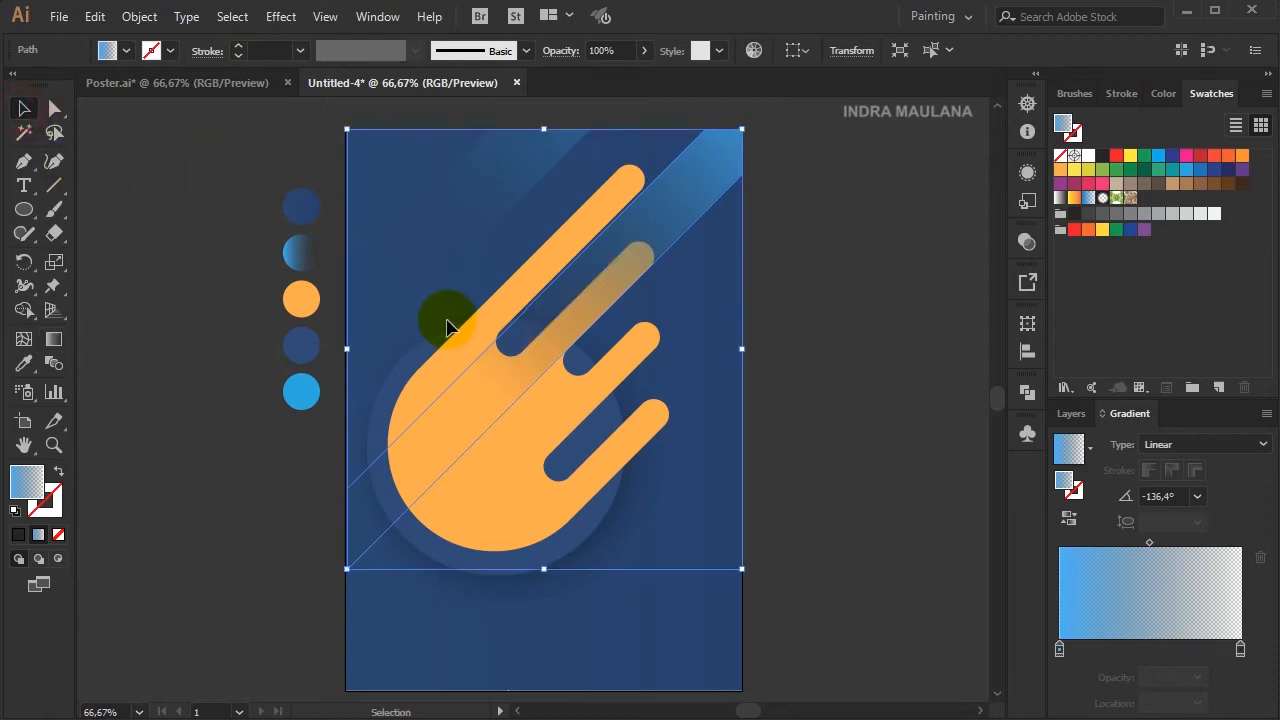
{"action": "left_click", "coordinate": [818, 311]}
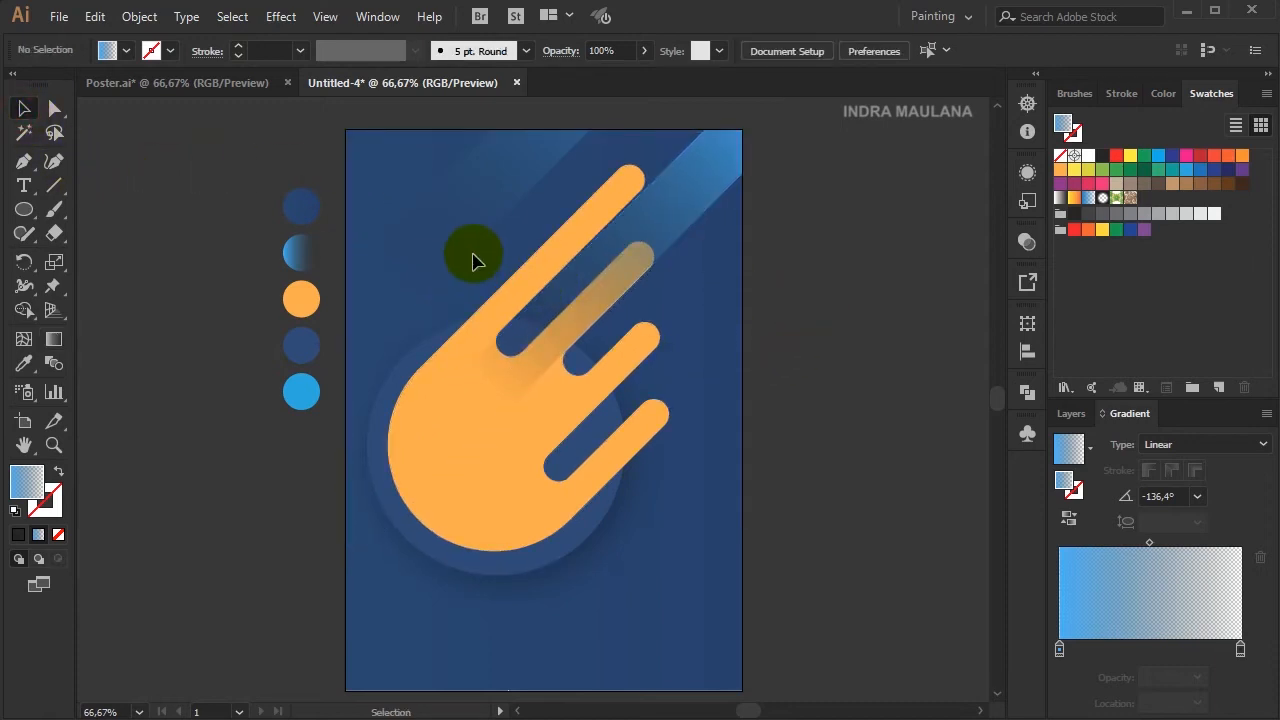
{"action": "left_click", "coordinate": [724, 135]}
{"action": "left_click", "coordinate": [54, 339]}
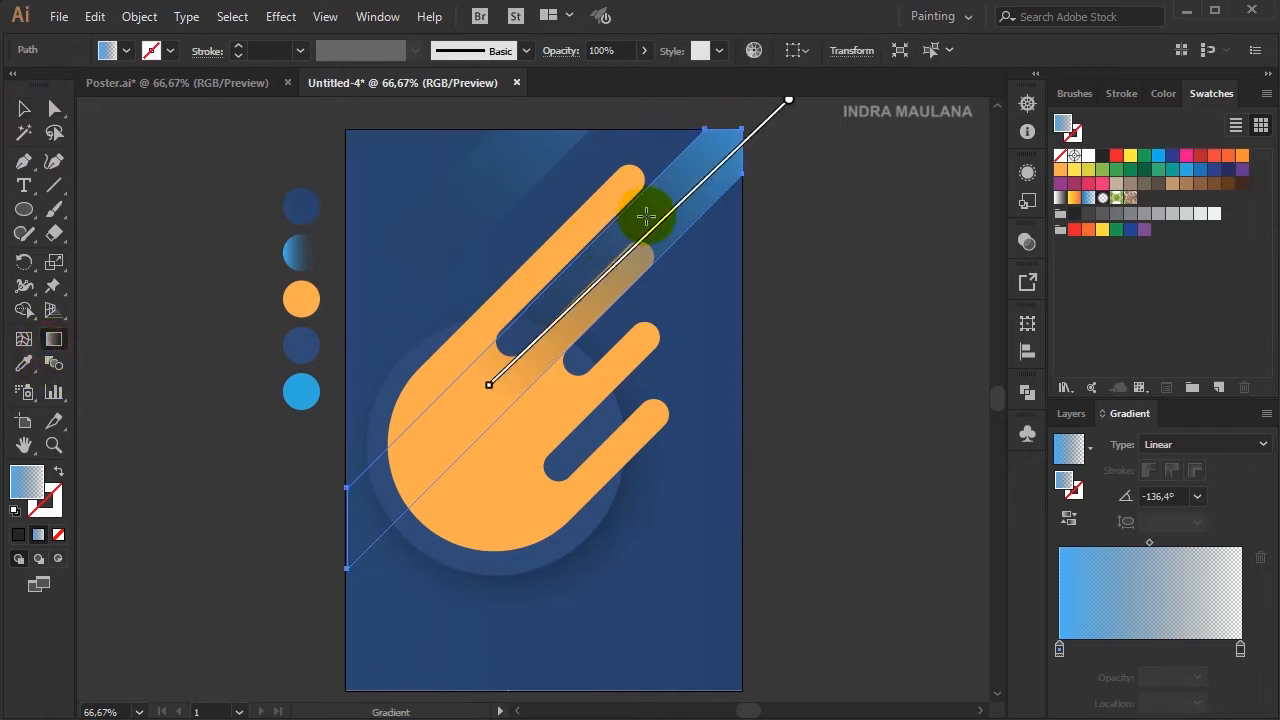
{"action": "left_click_drag", "start_coordinate": [759, 124], "coordinate": [698, 190]}
{"action": "left_click", "coordinate": [24, 112]}
{"action": "left_click", "coordinate": [145, 177]}
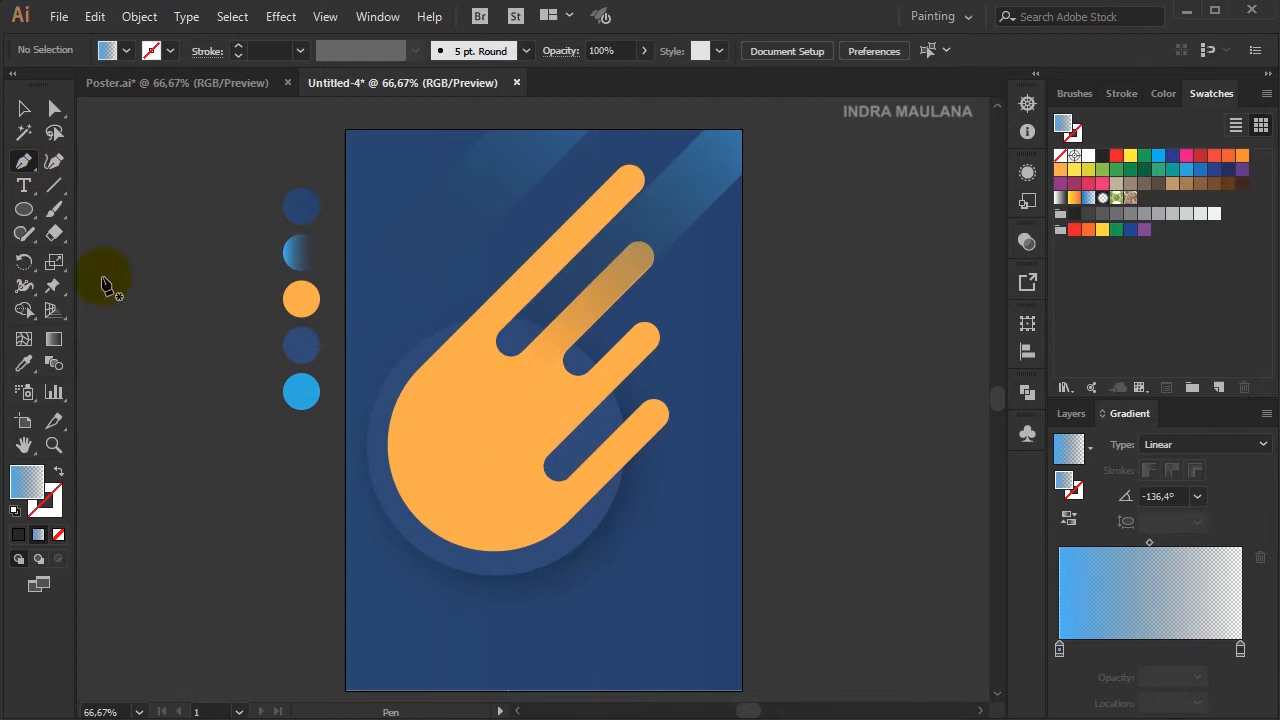
- Draw a narrow vertical rectangle with the same gradient beside the artboard and fully round its corners
{"action": "left_click_drag", "start_coordinate": [22, 208], "coordinate": [83, 213]}
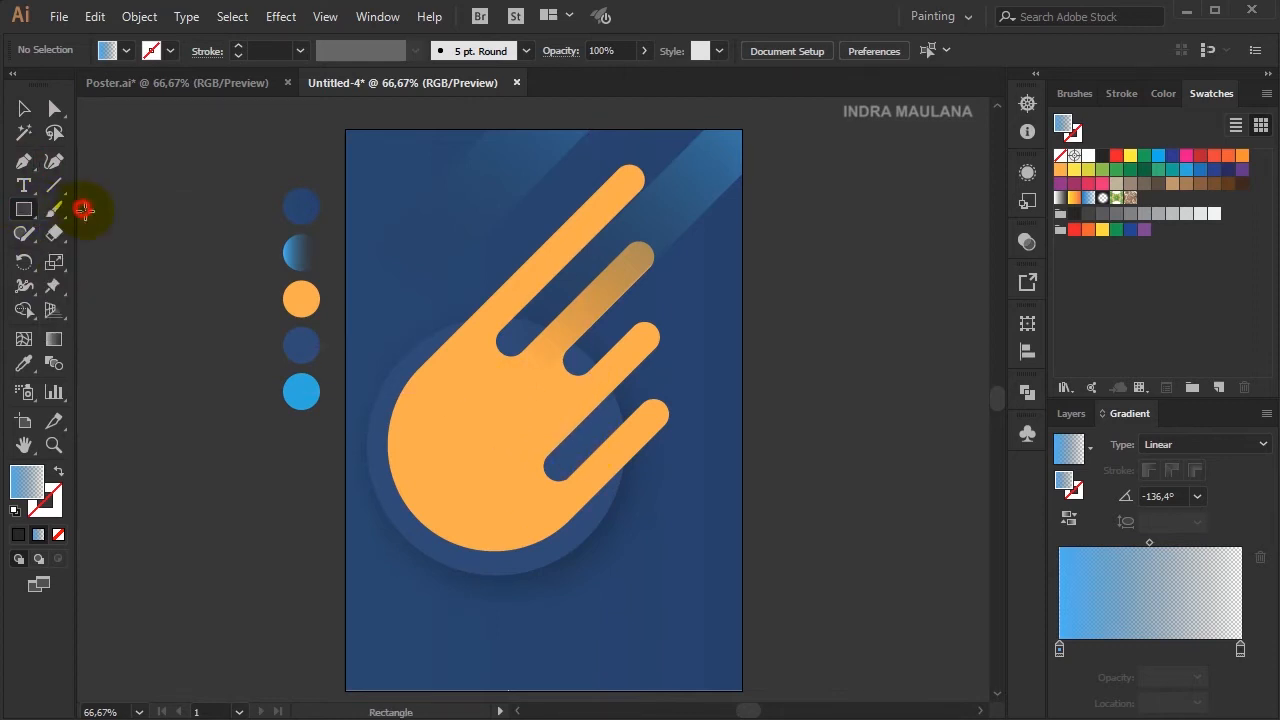
{"action": "mouse_move", "coordinate": [172, 254]}
{"action": "left_mouse_down"}
{"action": "mouse_move", "coordinate": [220, 449]}
{"action": "mouse_move", "coordinate": [205, 592]}
{"action": "left_mouse_up"}
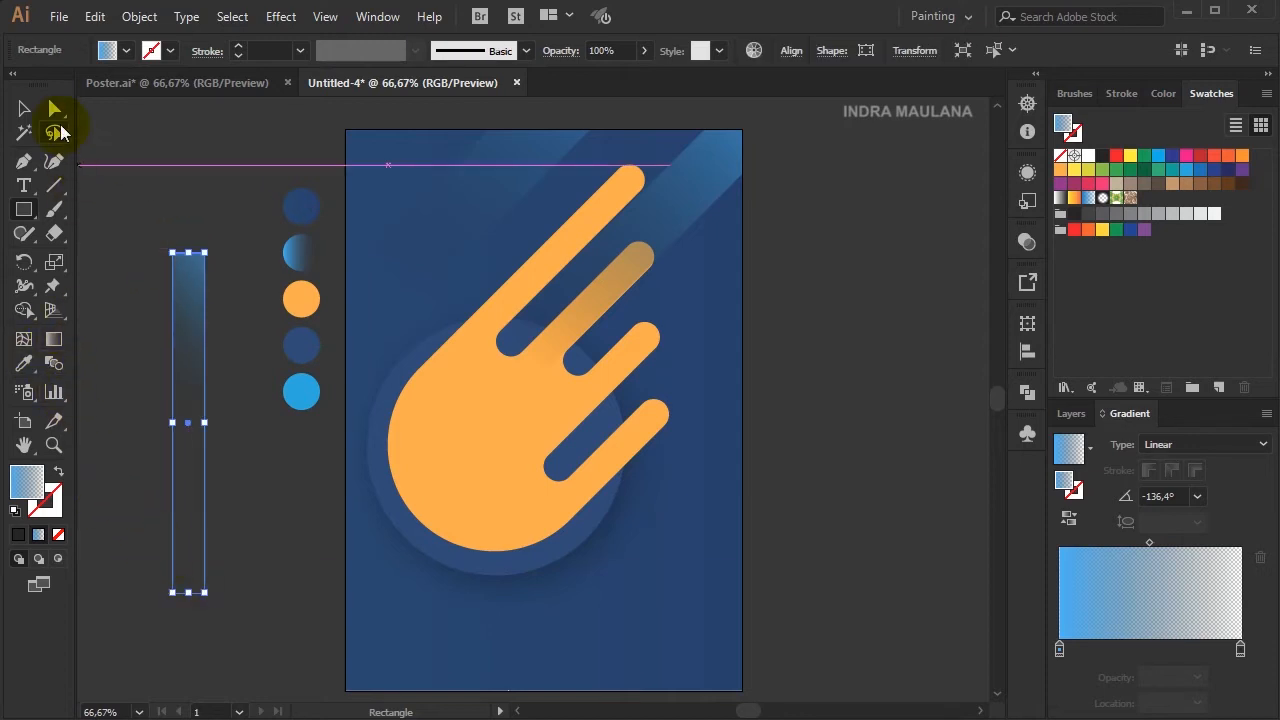
{"action": "left_click", "coordinate": [54, 108]}
{"action": "left_click_drag", "start_coordinate": [182, 277], "coordinate": [238, 377]}
{"action": "left_click", "coordinate": [27, 109]}
- Rotate the rounded bar to the diagonal and place it along the upper-left edge of the orange shape
{"action": "left_click_drag", "start_coordinate": [238, 377], "coordinate": [575, 278]}
{"action": "left_click_drag", "start_coordinate": [656, 215], "coordinate": [628, 234]}
{"action": "scroll", "coordinate": [636, 255], "scroll_direction": "up", "scroll_amount": 1}
{"action": "left_click_drag", "start_coordinate": [583, 251], "coordinate": [567, 287]}
{"action": "scroll", "coordinate": [564, 250], "scroll_direction": "down", "scroll_amount": 1}
{"action": "left_click_drag", "start_coordinate": [562, 225], "coordinate": [508, 172]}
{"action": "left_click_drag", "start_coordinate": [251, 460], "coordinate": [324, 371]}
{"action": "left_click_drag", "start_coordinate": [492, 193], "coordinate": [435, 245]}
{"action": "left_click", "coordinate": [517, 263]}
{"action": "scroll", "coordinate": [517, 263], "scroll_direction": "down", "scroll_amount": 1}
- Redirect the rounded bar's gradient to -133.8° so the blue starts at its upper end, and deselect it
{"action": "left_click", "coordinate": [467, 200]}
{"action": "left_click", "coordinate": [54, 339]}
{"action": "mouse_move", "coordinate": [506, 151]}
{"action": "left_mouse_down"}
{"action": "mouse_move", "coordinate": [405, 268]}
{"action": "mouse_move", "coordinate": [251, 390]}
{"action": "left_mouse_up"}
{"action": "left_click_drag", "start_coordinate": [449, 203], "coordinate": [428, 223]}
{"action": "left_click_drag", "start_coordinate": [316, 375], "coordinate": [257, 397]}
{"action": "left_click", "coordinate": [55, 108]}
{"action": "left_click", "coordinate": [134, 180]}
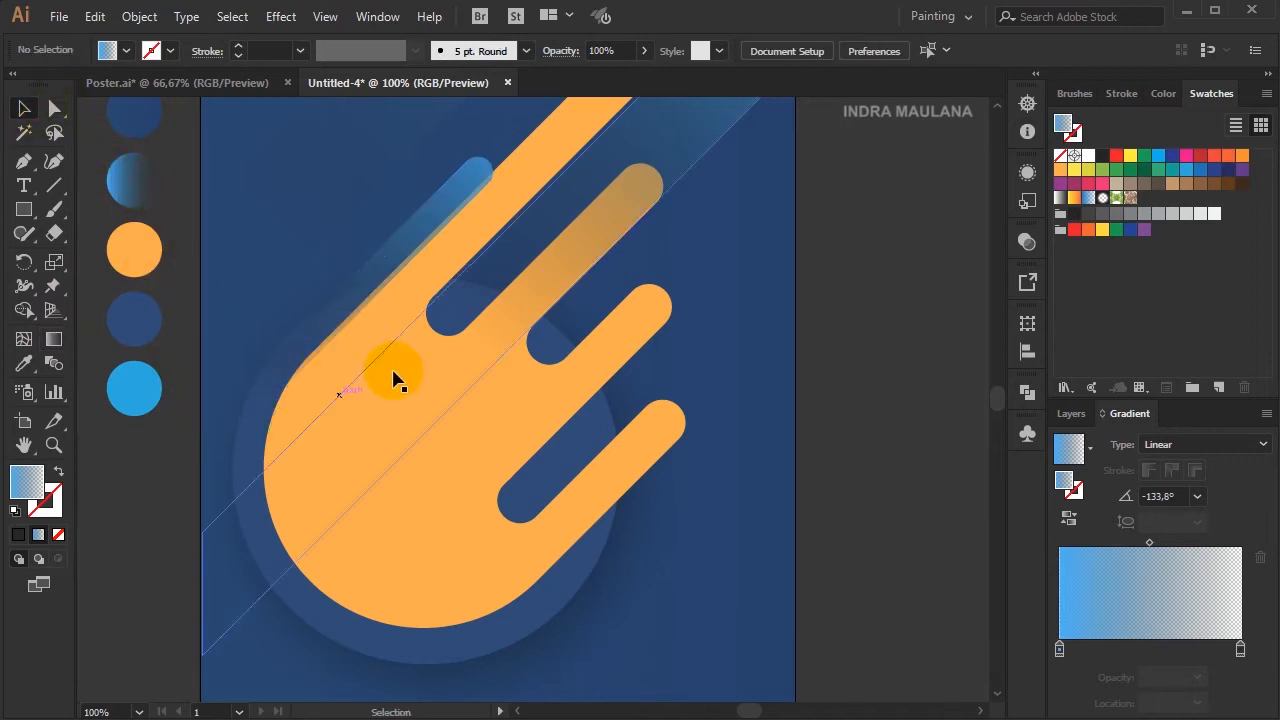
- Duplicate the gradient bar beside the lowest orange arm and in the gap between the two upper arms, widening that copy to fit
{"action": "left_click_drag", "start_coordinate": [457, 203], "coordinate": [681, 479]}
{"action": "left_click", "coordinate": [869, 383]}
{"action": "left_click_drag", "start_coordinate": [902, 410], "coordinate": [832, 502]}
{"action": "left_click_drag", "start_coordinate": [643, 530], "coordinate": [508, 293]}
{"action": "key", "text": "a"}
{"action": "left_click_drag", "start_coordinate": [507, 288], "coordinate": [525, 330]}
{"action": "key", "text": "v"}
{"action": "scroll", "coordinate": [610, 358], "scroll_direction": "down", "scroll_amount": 1}
{"action": "scroll", "coordinate": [677, 500], "scroll_direction": "up", "scroll_amount": 1}
{"action": "left_click", "coordinate": [812, 330]}
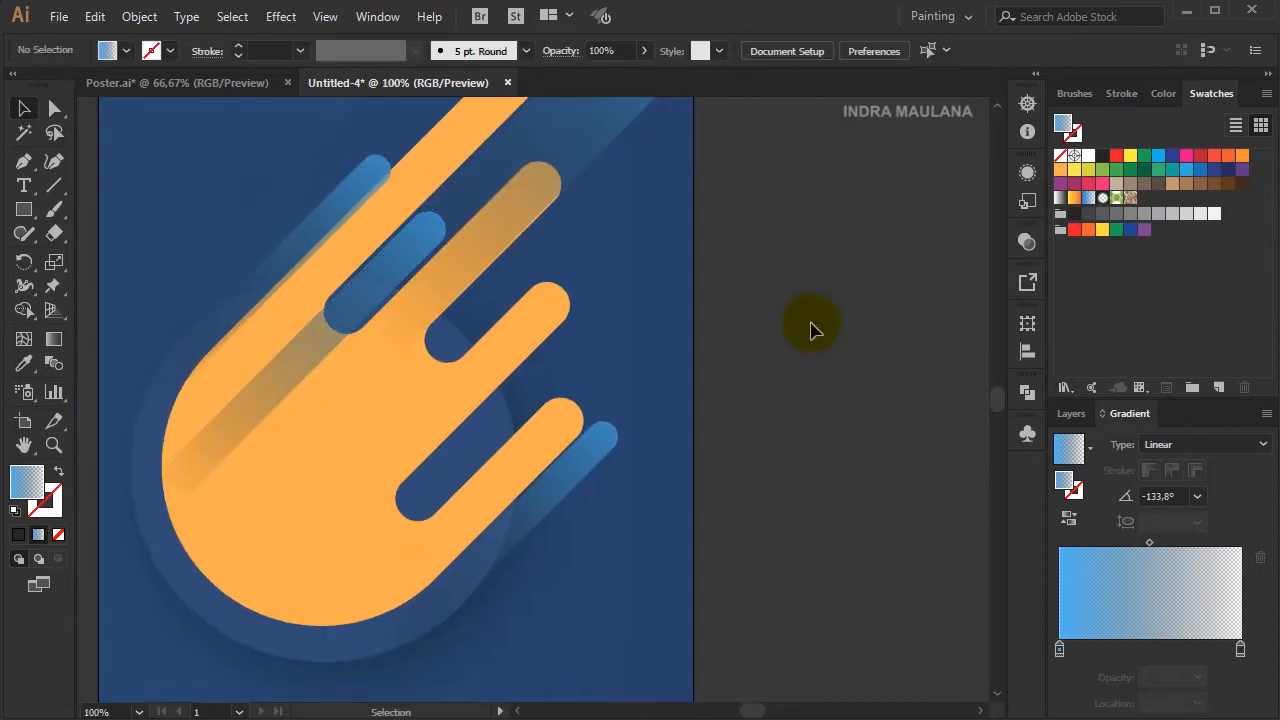
- Bring the orange shape to the front, over the gradient bars, and deselect it
{"action": "scroll", "coordinate": [692, 338], "scroll_direction": "up", "scroll_amount": 1}
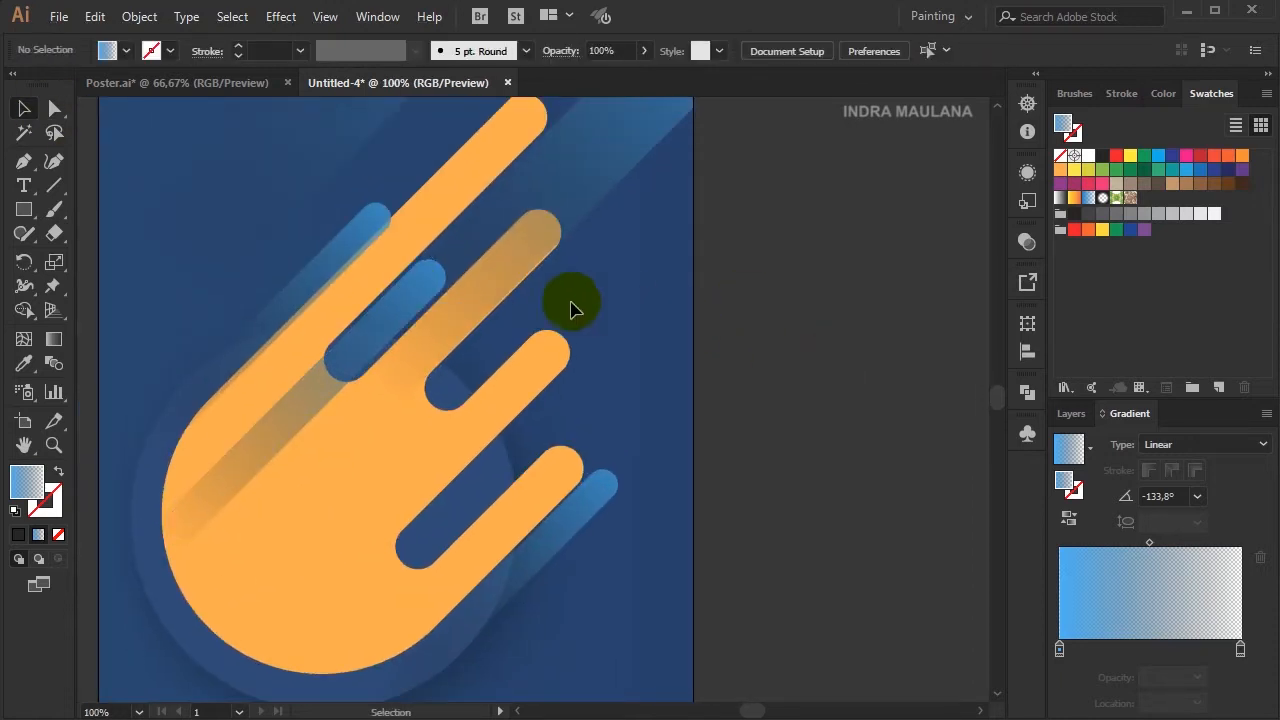
{"action": "left_click", "coordinate": [364, 492]}
{"action": "right_click", "coordinate": [364, 492]}
{"action": "mouse_move", "coordinate": [484, 388]}
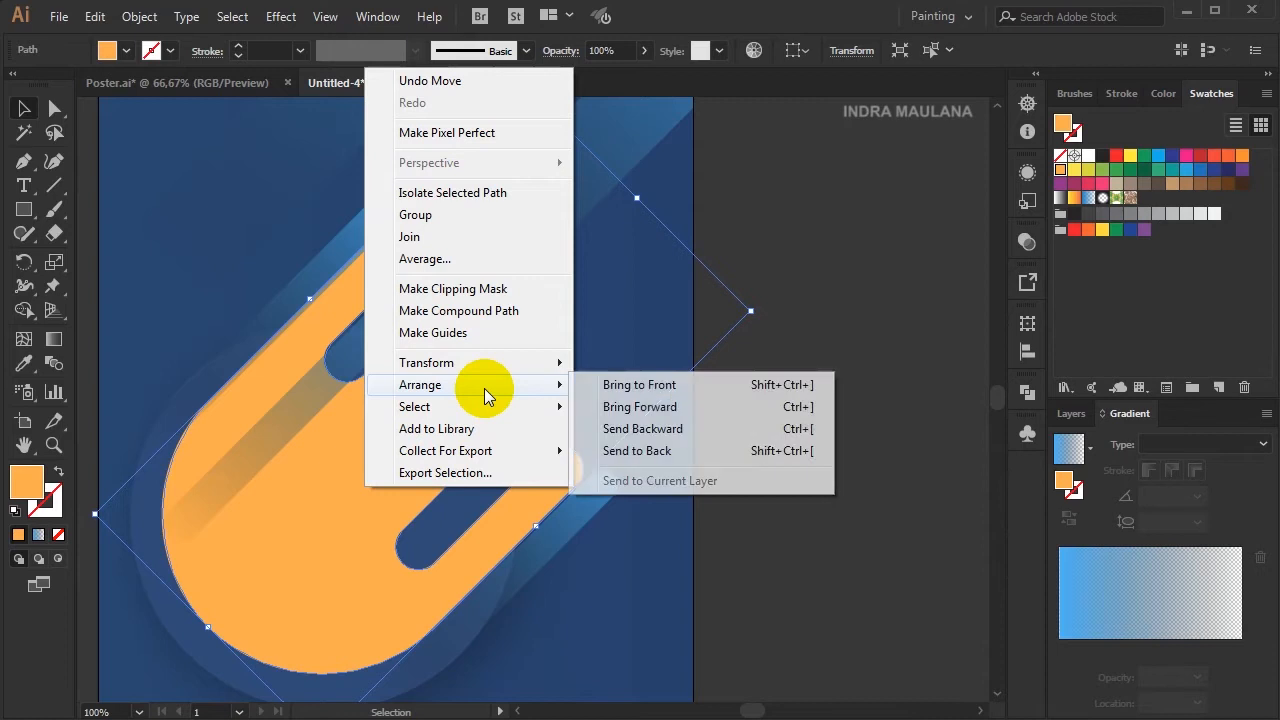
{"action": "left_click", "coordinate": [659, 388]}
{"action": "left_click", "coordinate": [863, 407]}
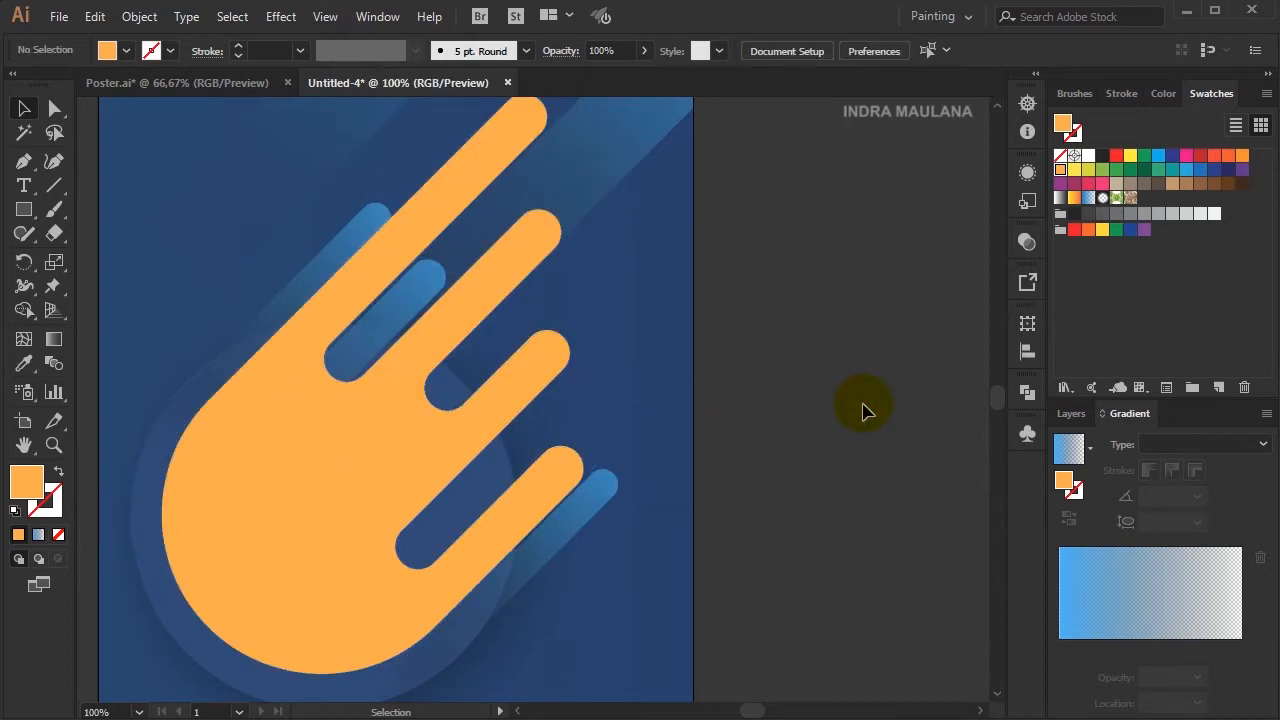
- Slide the gradient bar in the upper gap down its diagonal so less of it shows
{"action": "left_click_drag", "start_coordinate": [402, 315], "coordinate": [471, 303]}
{"action": "left_click", "coordinate": [749, 329]}
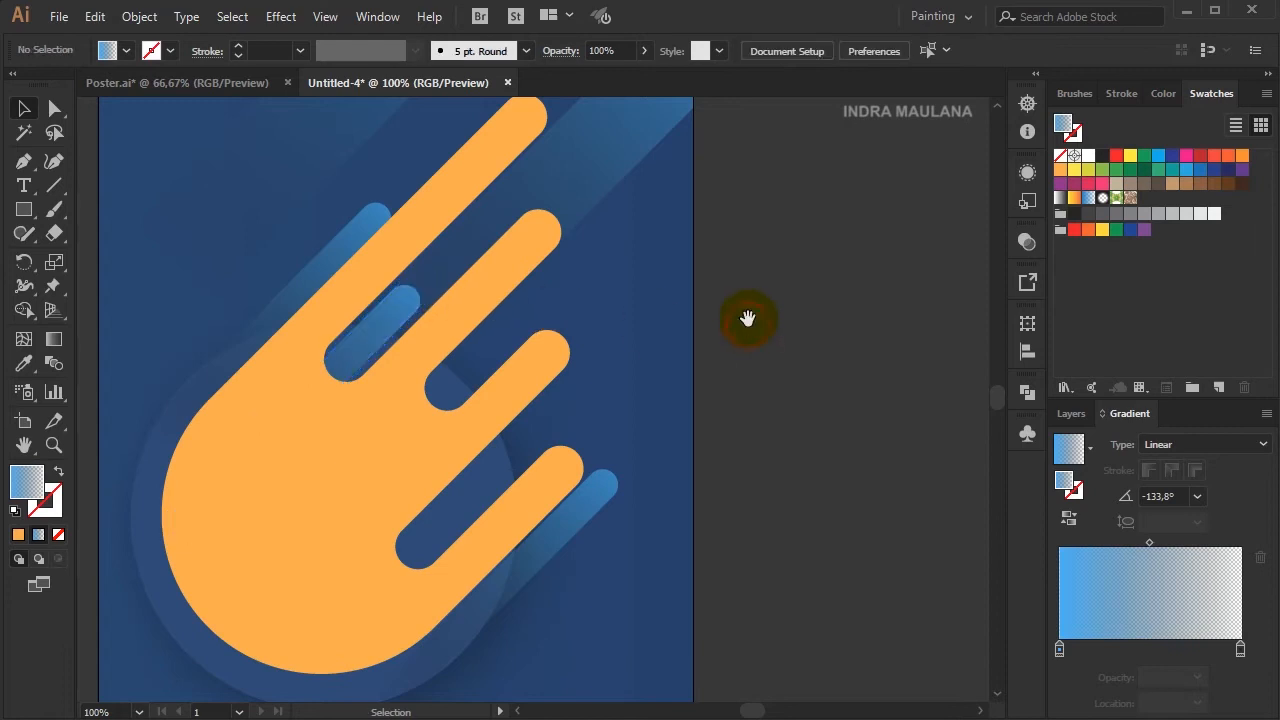
{"action": "left_click_drag", "start_coordinate": [749, 329], "coordinate": [741, 327]}
- Draw a diagonal line with the Line Segment tool from the orange body up through the gap between the second and third arms
{"action": "left_click_drag", "start_coordinate": [451, 380], "coordinate": [541, 345]}
{"action": "key", "text": "ctrl+minus"}
{"action": "left_click", "coordinate": [603, 207]}
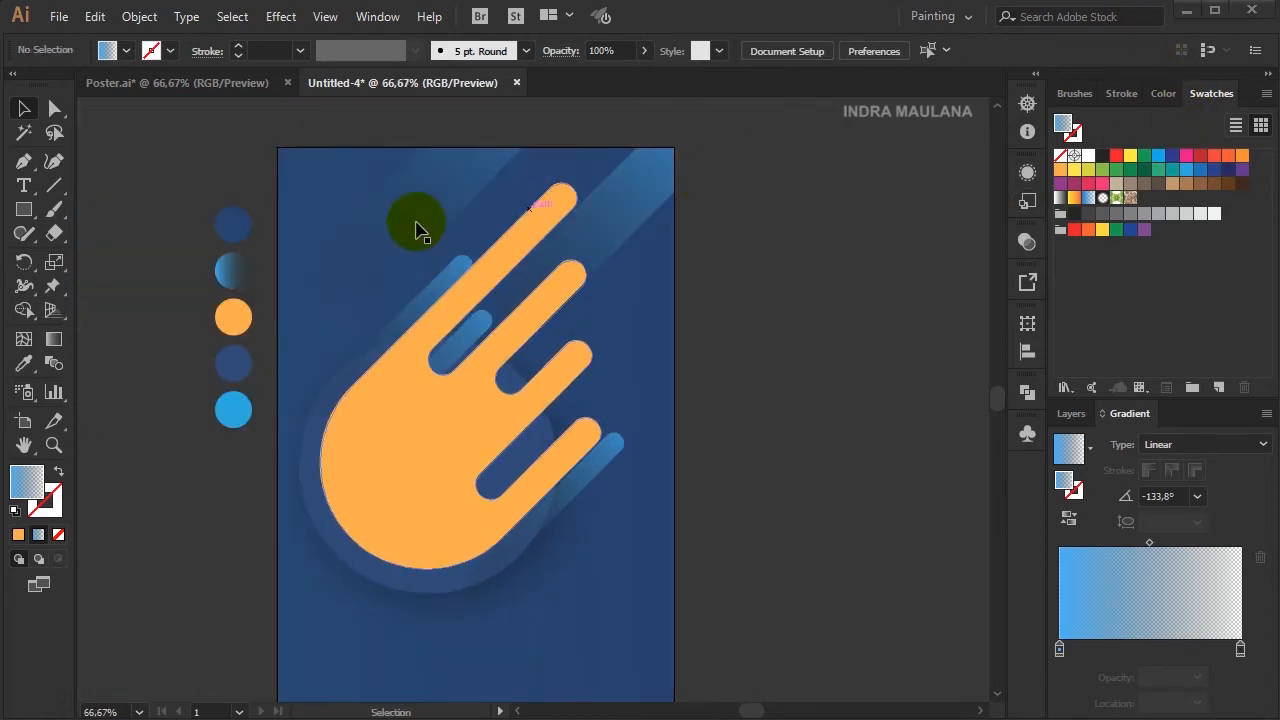
{"action": "left_click", "coordinate": [56, 185]}
{"action": "left_click_drag", "start_coordinate": [483, 405], "coordinate": [618, 272]}
{"action": "left_click", "coordinate": [547, 284]}
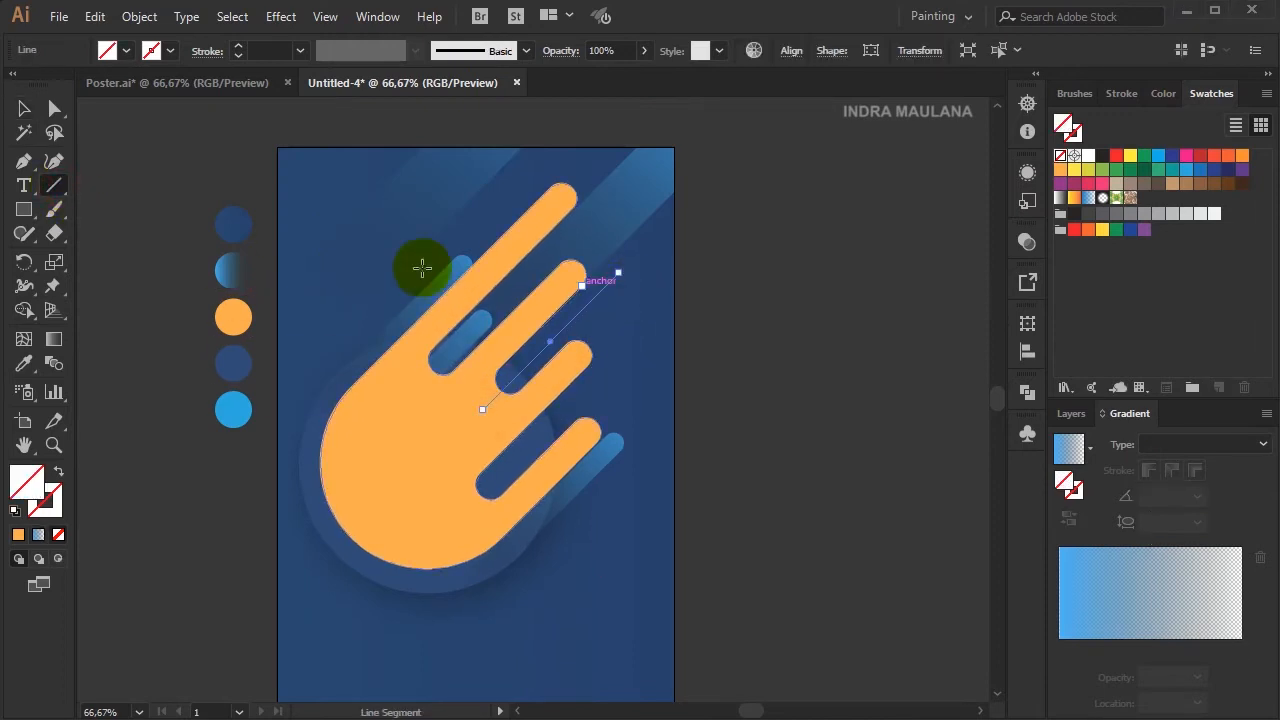
- Give the diagonal line a white 17 pt stroke with round caps, and deselect it
{"action": "left_click", "coordinate": [24, 108]}
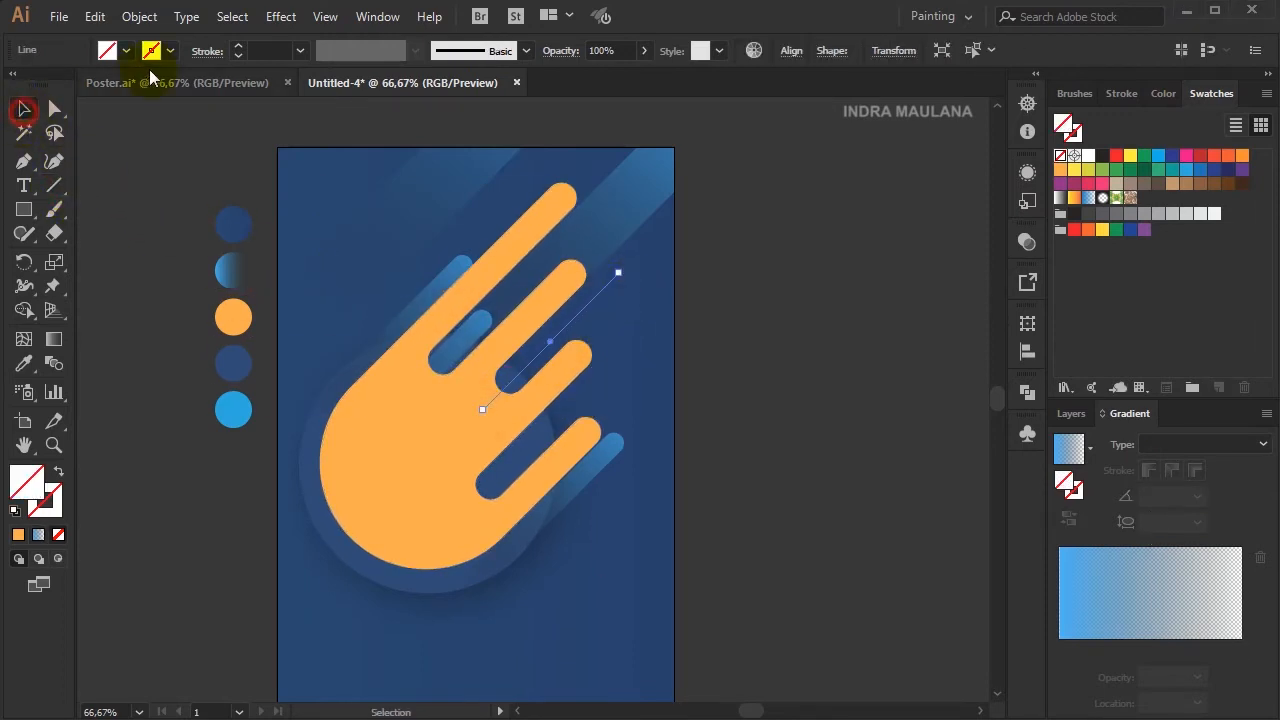
{"action": "left_click", "coordinate": [204, 52]}
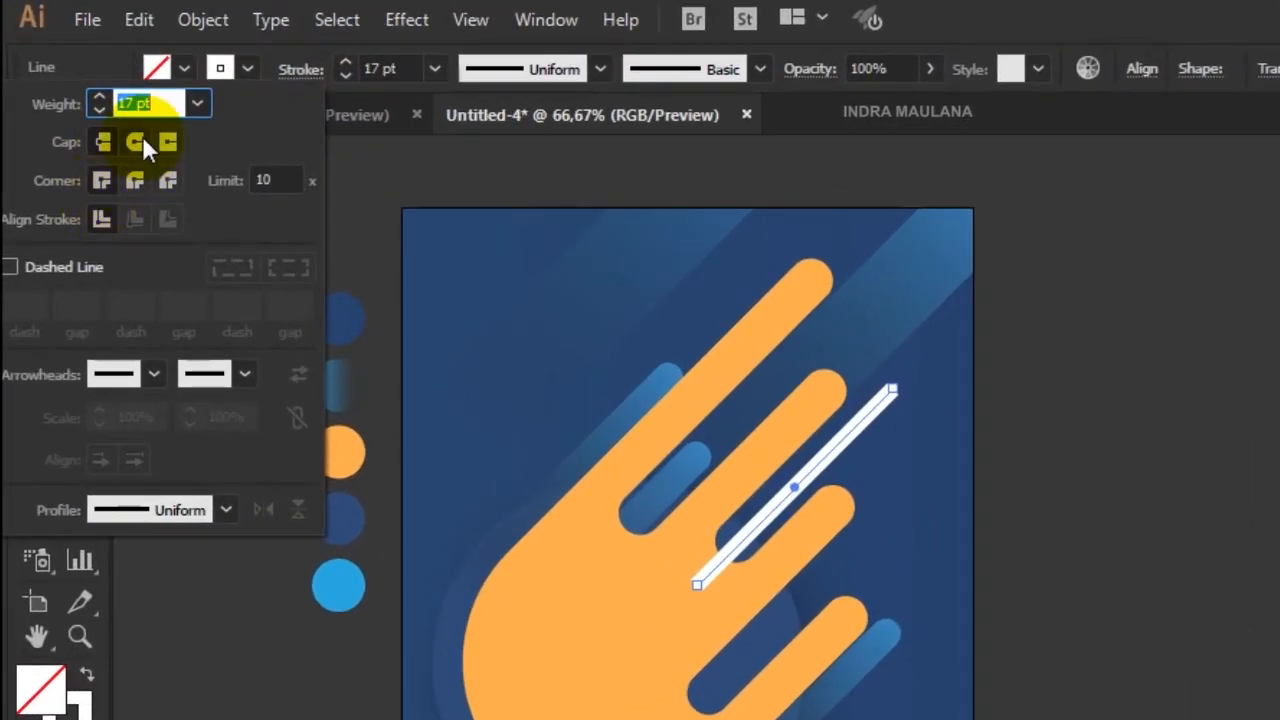
{"action": "left_click", "coordinate": [140, 140]}
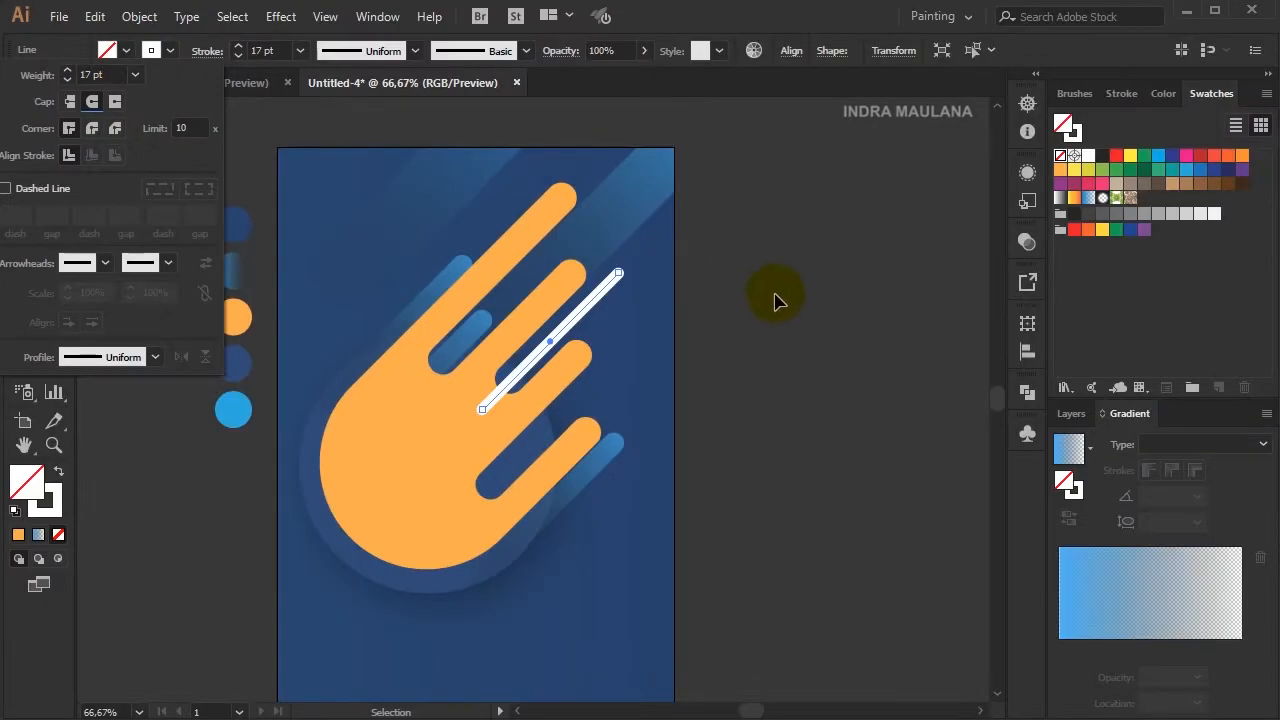
{"action": "left_click", "coordinate": [755, 300]}
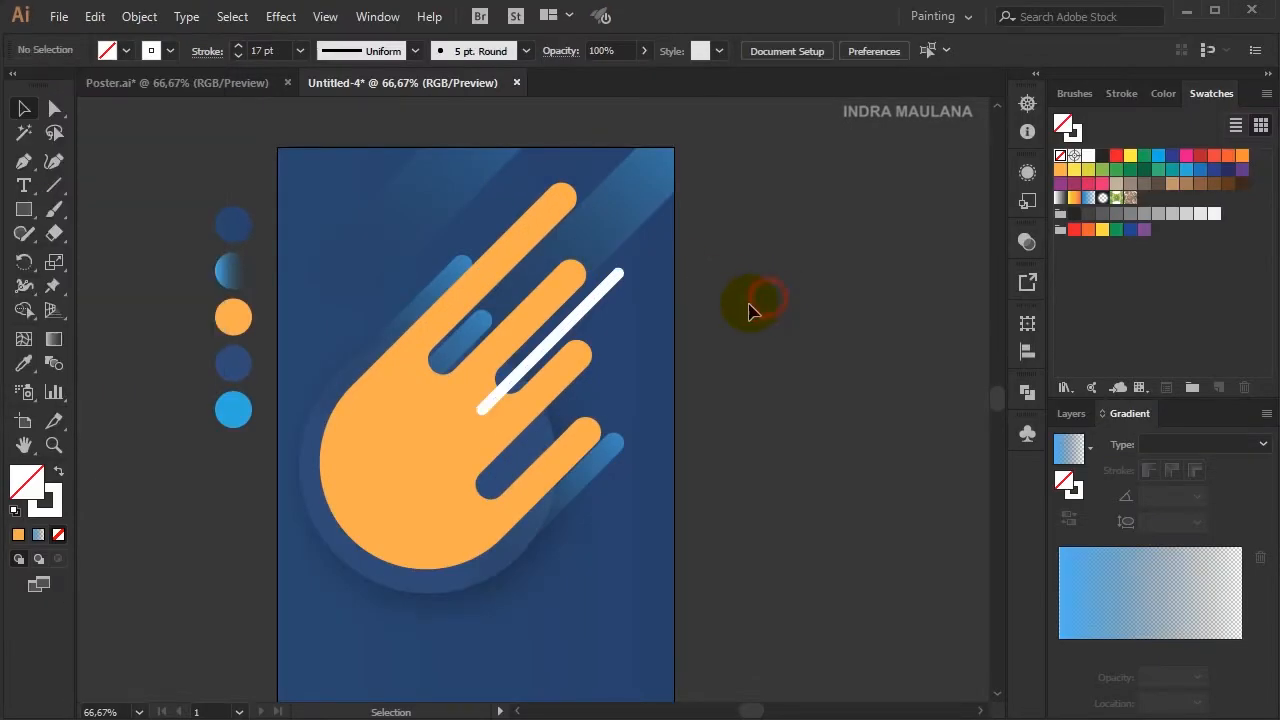
- Apply the light blue swatch to the diagonal line's stroke and deselect it
{"action": "left_click", "coordinate": [593, 305]}
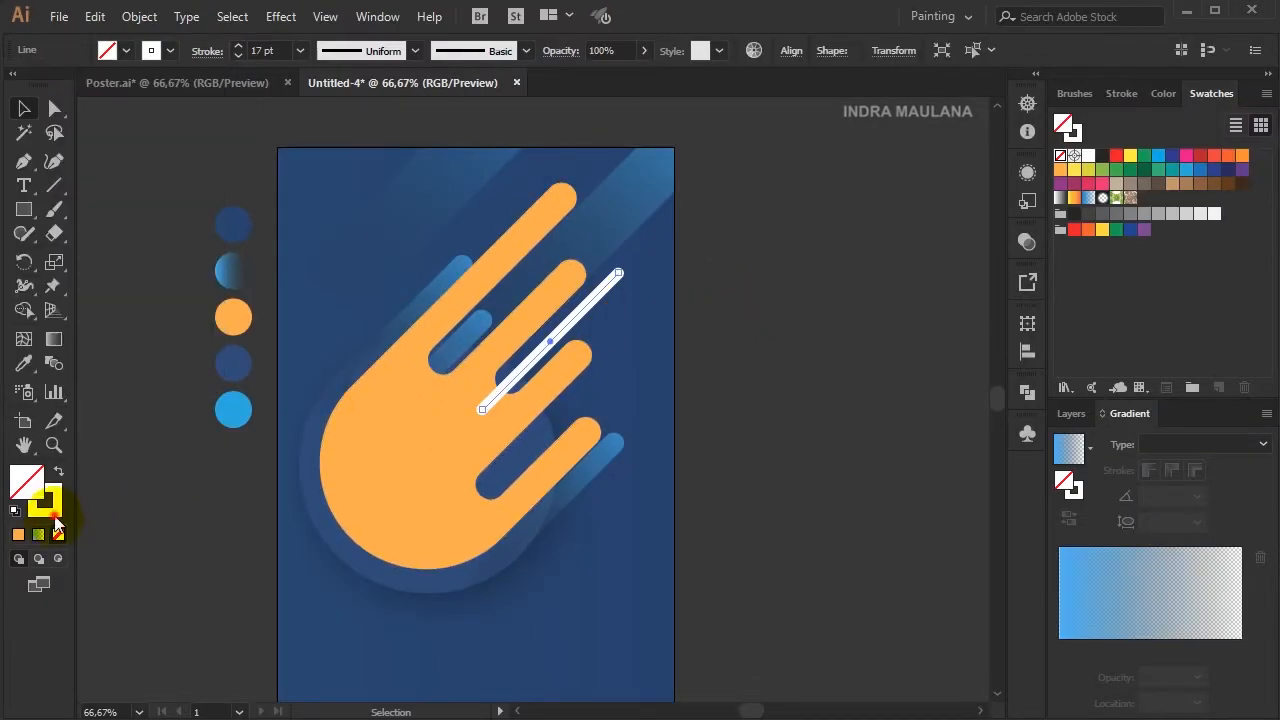
{"action": "left_click", "coordinate": [45, 505]}
{"action": "left_click", "coordinate": [1120, 100]}
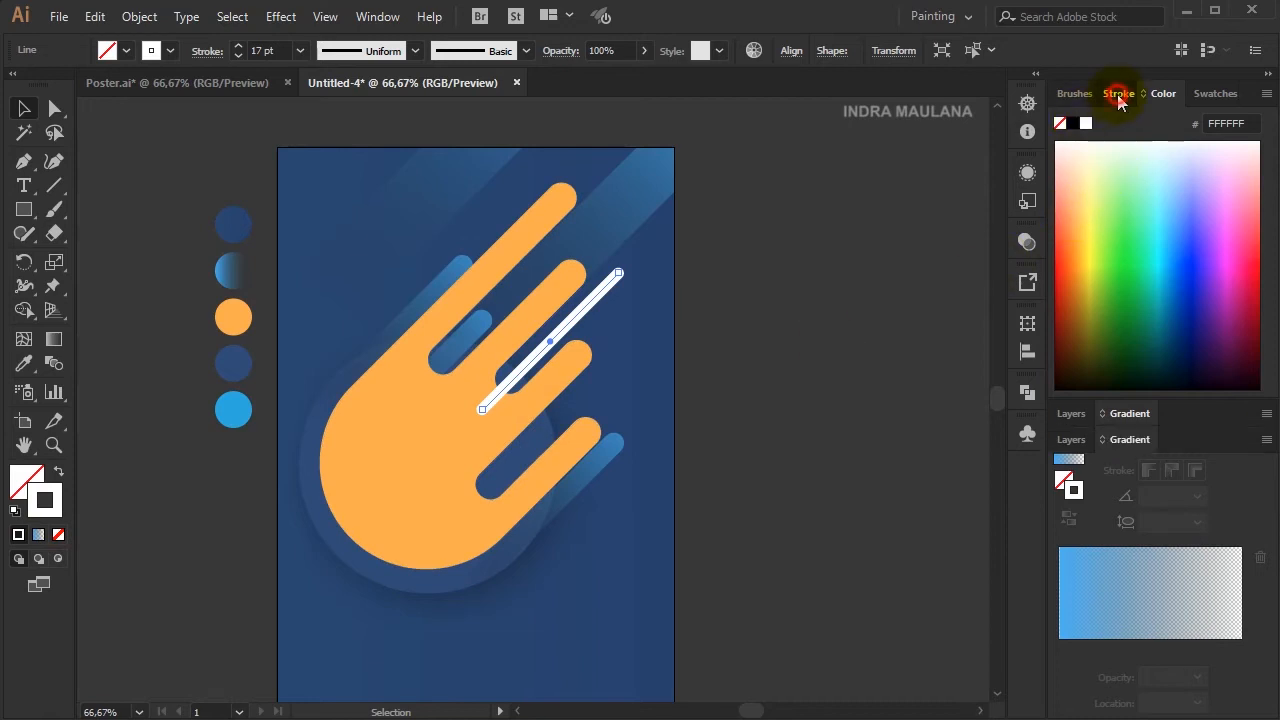
{"action": "left_click", "coordinate": [1120, 96]}
{"action": "left_click", "coordinate": [1208, 94]}
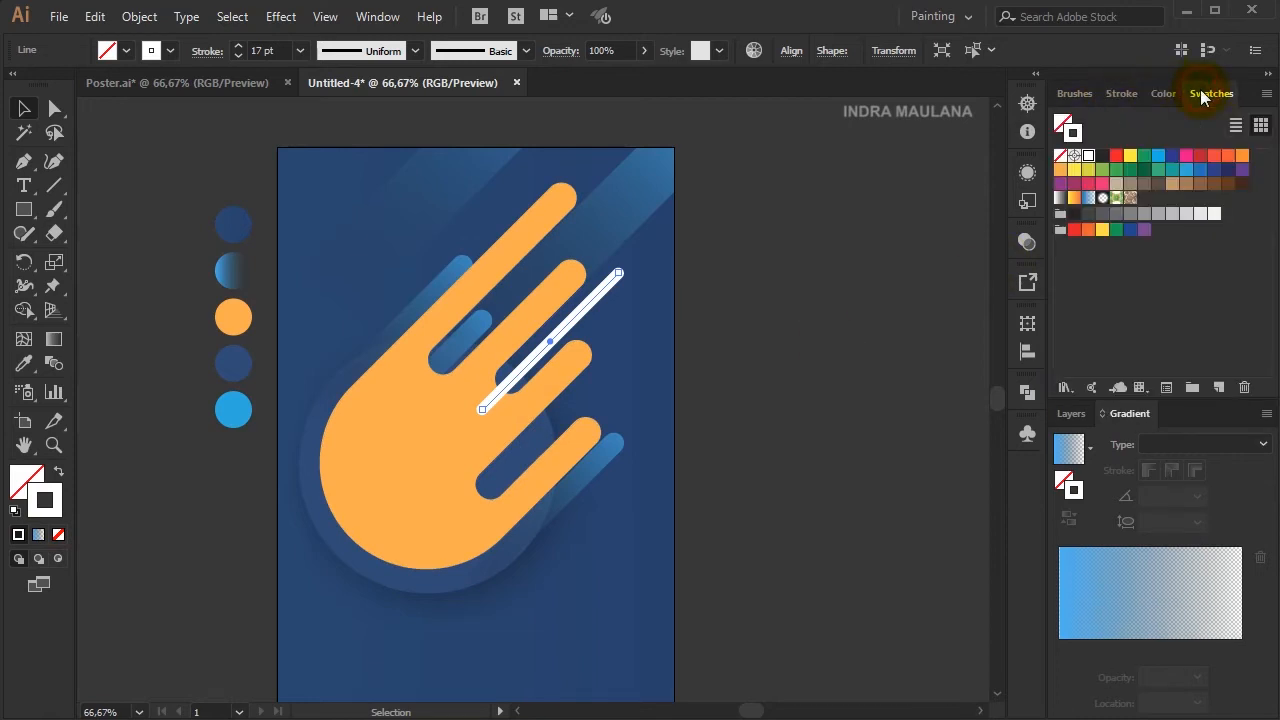
{"action": "left_click", "coordinate": [1185, 170]}
{"action": "left_click", "coordinate": [583, 347]}
- Set the blue line's stroke weight to 22 pt and shift the line down along its diagonal
{"action": "scroll", "coordinate": [563, 342], "scroll_direction": "up", "scroll_amount": 1}
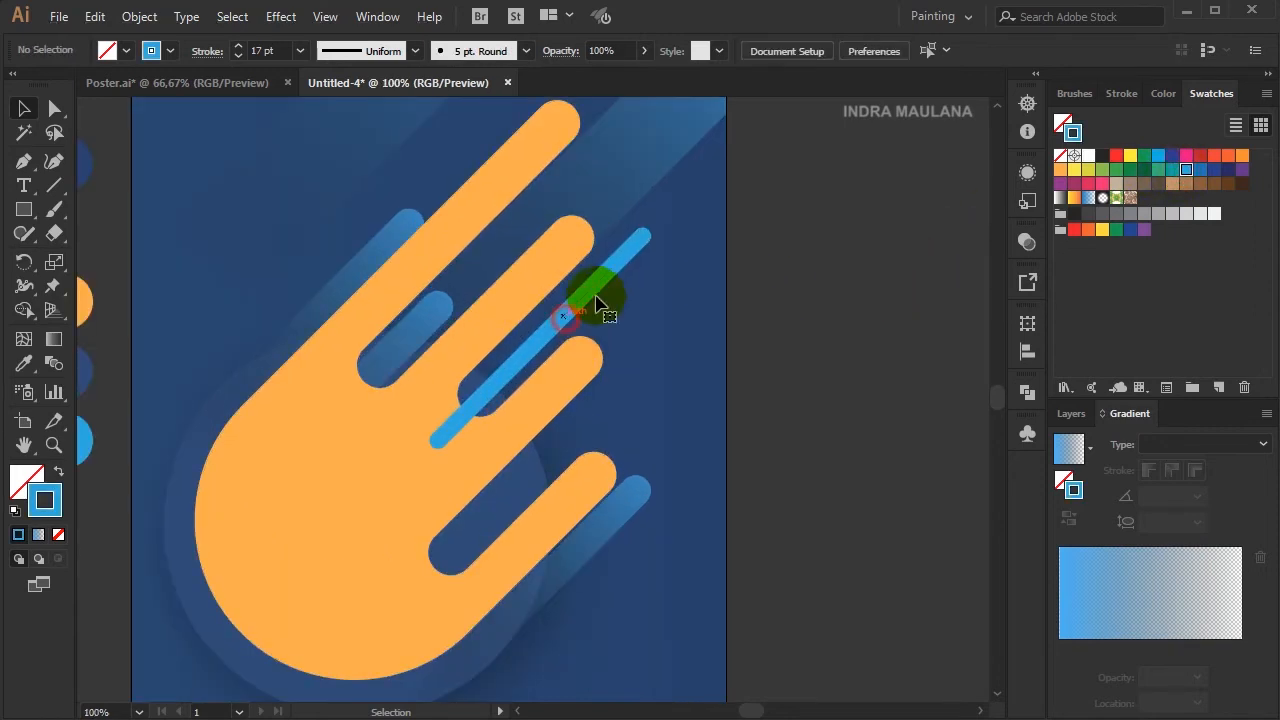
{"action": "left_click_drag", "start_coordinate": [597, 302], "coordinate": [298, 90]}
{"action": "left_click", "coordinate": [238, 46]}
{"action": "mouse_move", "coordinate": [608, 251]}
{"action": "left_mouse_down"}
{"action": "mouse_move", "coordinate": [588, 309]}
{"action": "mouse_move", "coordinate": [582, 275]}
{"action": "left_mouse_up"}
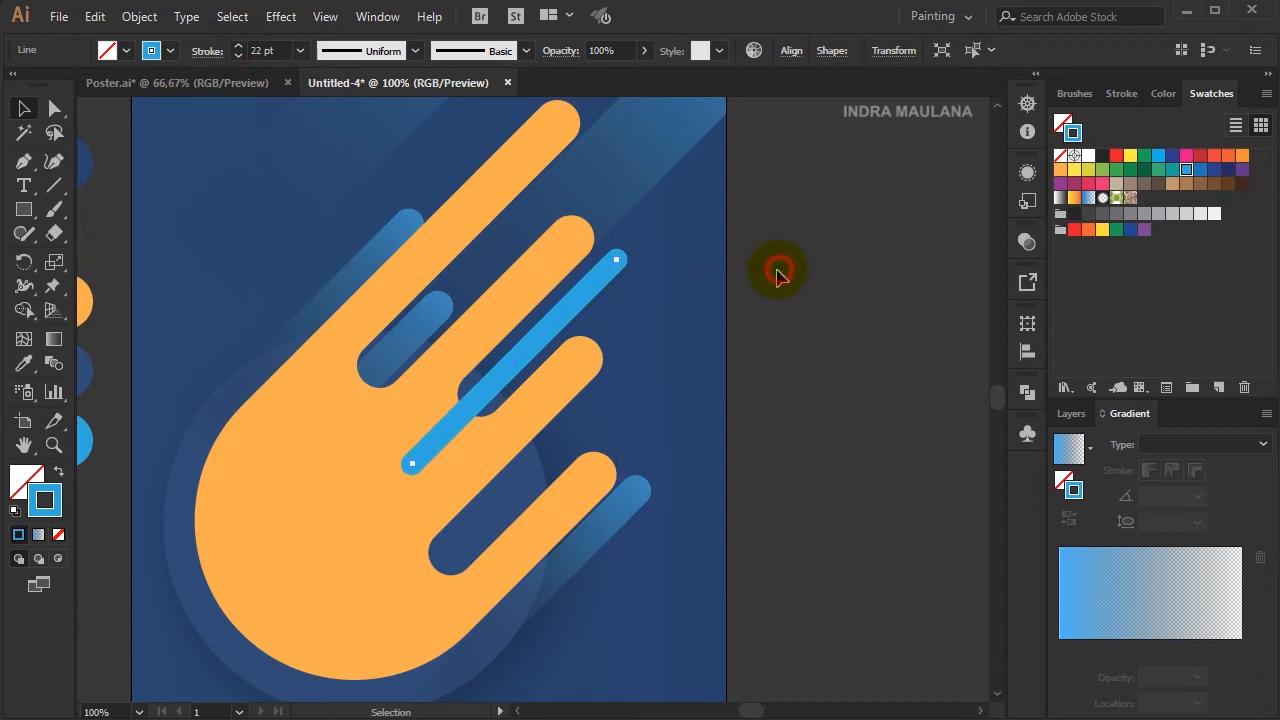
{"action": "left_click", "coordinate": [779, 275]}
- Draw a shorter diagonal line above the second arm and give it the orange swatch as stroke colour
{"action": "left_click", "coordinate": [54, 185]}
{"action": "mouse_move", "coordinate": [466, 284]}
{"action": "left_mouse_down"}
{"action": "mouse_move", "coordinate": [571, 194]}
{"action": "mouse_move", "coordinate": [563, 207]}
{"action": "left_mouse_up"}
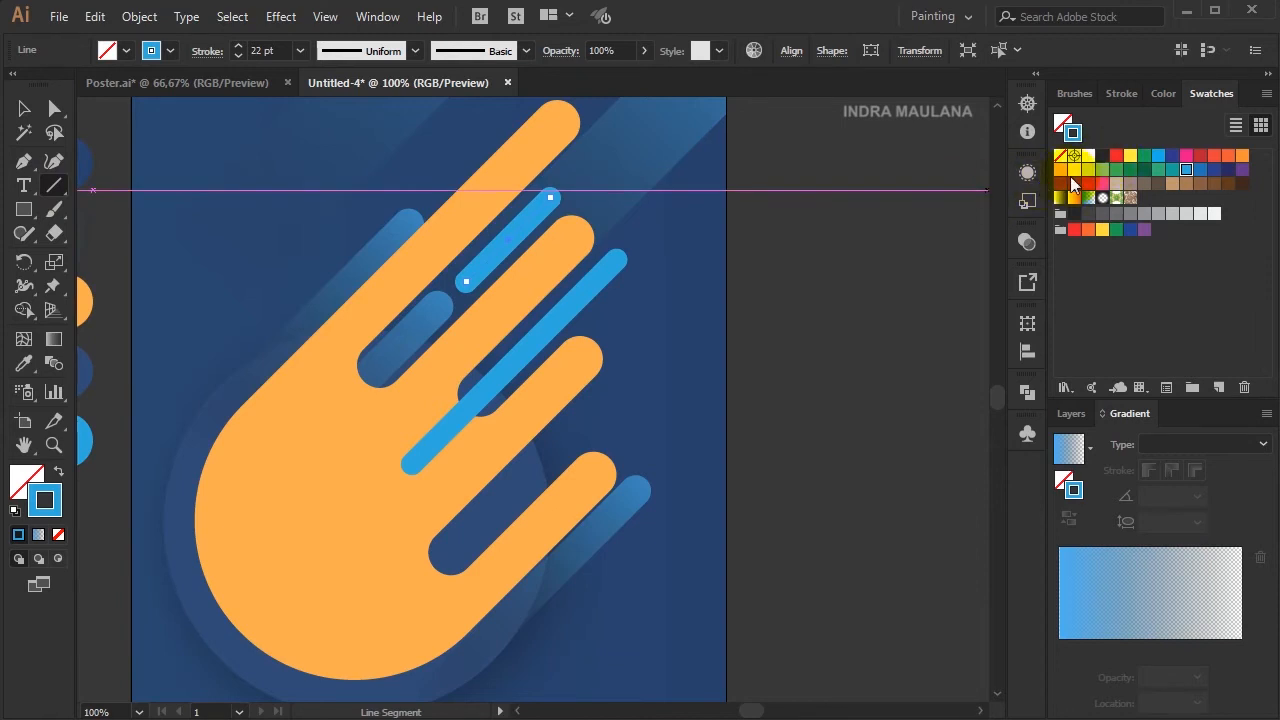
{"action": "left_click", "coordinate": [1062, 172]}
- Move the short orange line to the tip of the longest arm and shorten it by its anchor point
{"action": "left_click", "coordinate": [24, 108]}
{"action": "left_click_drag", "start_coordinate": [525, 284], "coordinate": [594, 155]}
{"action": "left_click", "coordinate": [54, 108]}
{"action": "left_click", "coordinate": [24, 108]}
{"action": "left_click", "coordinate": [223, 186]}
{"action": "scroll", "coordinate": [481, 318], "scroll_direction": "down", "scroll_amount": 1}
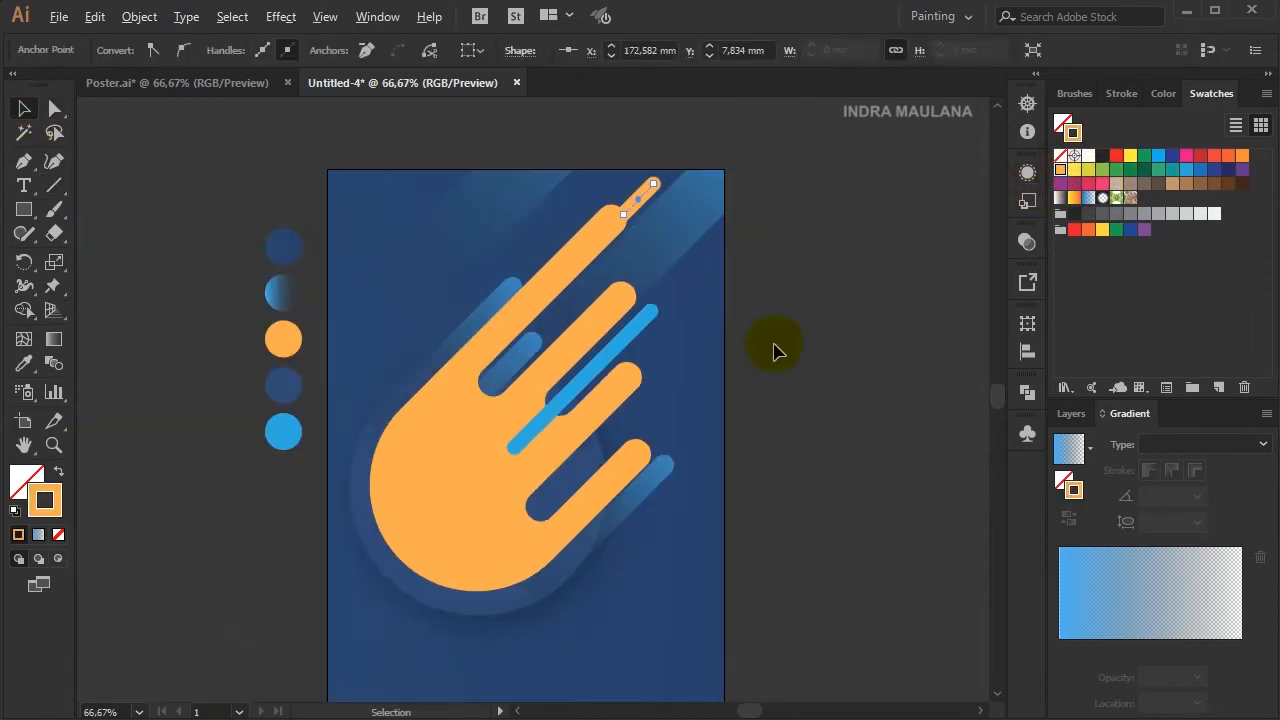
- Select the background artwork behind the orange shape and lock it
{"action": "scroll", "coordinate": [600, 550], "scroll_direction": "down", "scroll_amount": 1}
{"action": "left_click_drag", "start_coordinate": [614, 556], "coordinate": [390, 215]}
{"action": "left_click", "coordinate": [337, 352]}
{"action": "left_click", "coordinate": [139, 16]}
{"action": "left_click", "coordinate": [170, 148]}
{"action": "left_click", "coordinate": [766, 517]}
{"action": "left_click", "coordinate": [616, 620]}
{"action": "left_click", "coordinate": [340, 546], "text": "shift"}
{"action": "left_click", "coordinate": [518, 522], "text": "shift"}
{"action": "left_click", "coordinate": [139, 16]}
{"action": "left_click", "coordinate": [430, 135]}
- Select the orange shape with its circle, bars and lines, and move them together slightly down the poster
{"action": "left_click_drag", "start_coordinate": [754, 554], "coordinate": [366, 125]}
{"action": "mouse_move", "coordinate": [455, 360]}
{"action": "left_mouse_down"}
{"action": "mouse_move", "coordinate": [455, 400]}
{"action": "mouse_move", "coordinate": [455, 384]}
{"action": "left_mouse_up"}
{"action": "left_click", "coordinate": [731, 237]}
- Shorten the small orange line, leave a gap beyond the longest arm's tip, and set its stroke weight to 29 pt
{"action": "left_click_drag", "start_coordinate": [727, 238], "coordinate": [696, 245]}
{"action": "left_click_drag", "start_coordinate": [563, 182], "coordinate": [571, 175]}
{"action": "scroll", "coordinate": [594, 139], "scroll_direction": "up", "scroll_amount": 3}
{"action": "left_click", "coordinate": [54, 108]}
{"action": "left_click", "coordinate": [24, 108]}
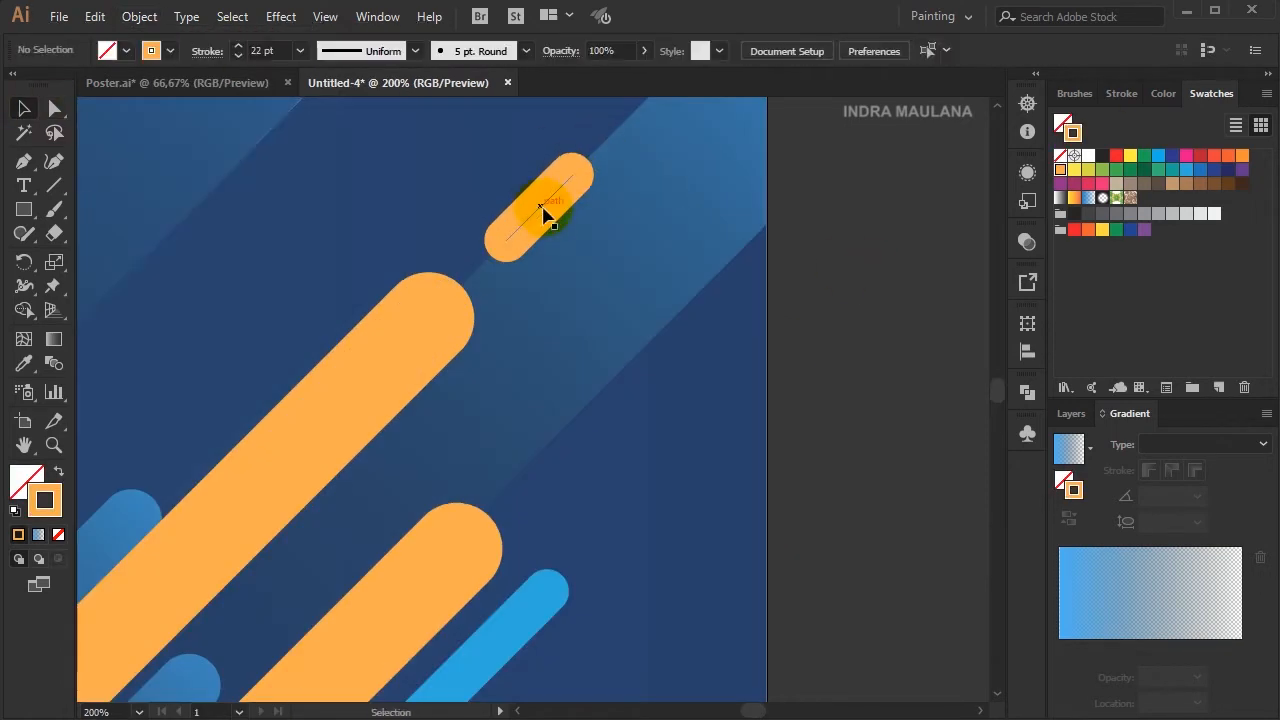
{"action": "left_click", "coordinate": [534, 217]}
{"action": "scroll", "coordinate": [620, 105], "scroll_direction": "down", "scroll_amount": 2}
{"action": "scroll", "coordinate": [610, 540], "scroll_direction": "down", "scroll_amount": 2}
- Bring the orange shape in front of the light blue line
{"action": "right_click", "coordinate": [292, 457]}
{"action": "left_click", "coordinate": [560, 357]}
{"action": "scroll", "coordinate": [802, 490], "scroll_direction": "down", "scroll_amount": 1}
- Copy the small orange line into the gap between the two lowest arms and recolour the copy light blue
{"action": "left_click_drag", "start_coordinate": [657, 177], "coordinate": [626, 426]}
{"action": "left_click", "coordinate": [1187, 170]}
{"action": "left_click", "coordinate": [824, 384]}
{"action": "left_click_drag", "start_coordinate": [928, 268], "coordinate": [891, 272]}
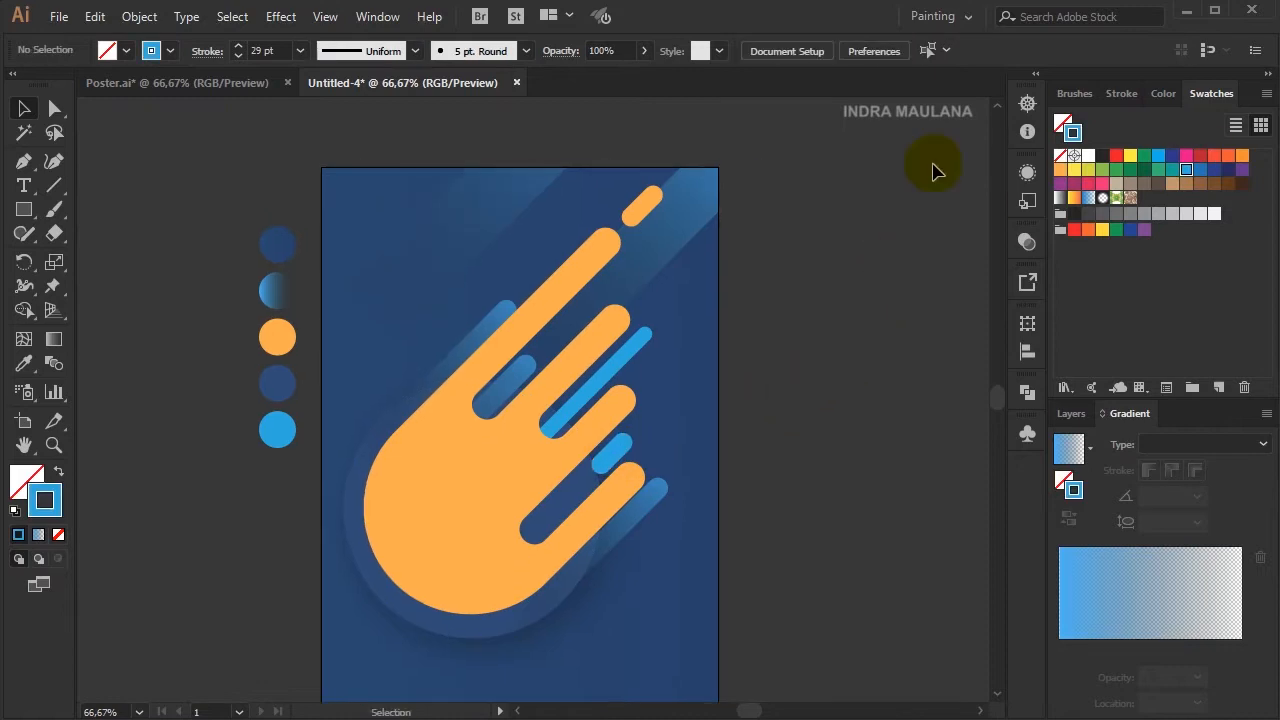
- Lengthen the lower blue line at both ends along its diagonal with the Direct Selection tool, and deselect it
{"action": "left_click", "coordinate": [619, 450]}
{"action": "left_click", "coordinate": [614, 452]}
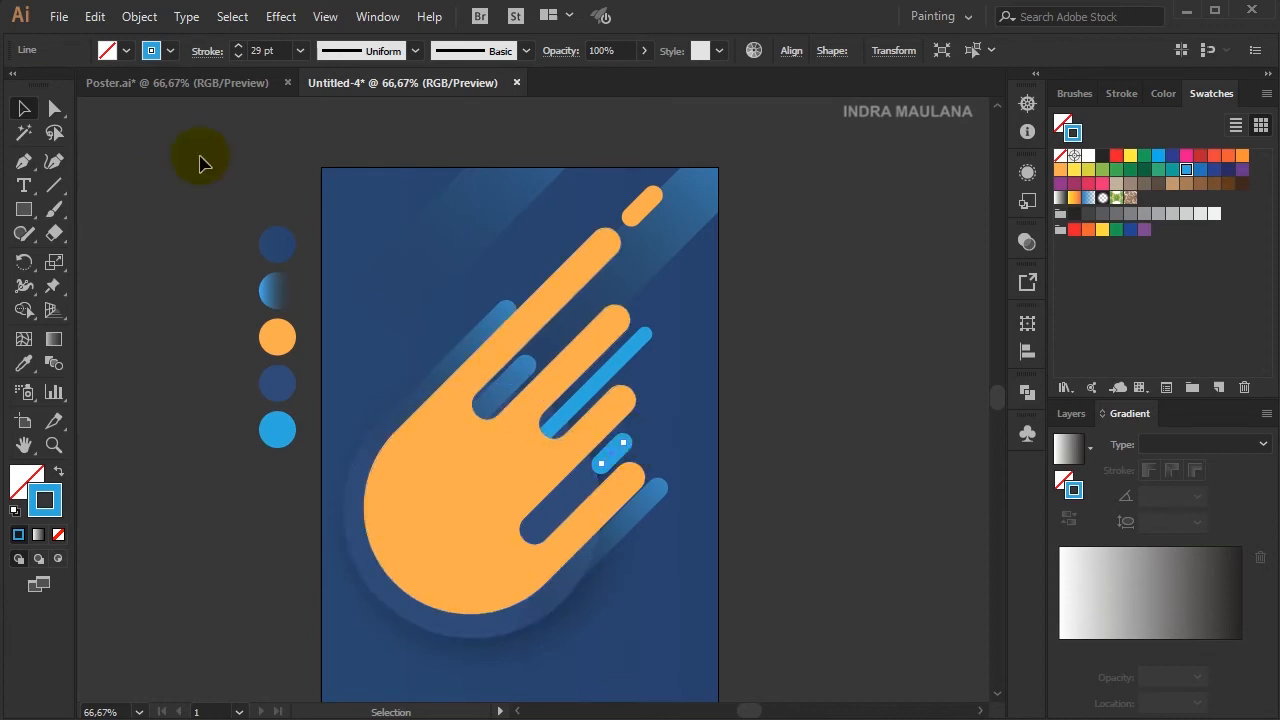
{"action": "left_click", "coordinate": [53, 110]}
{"action": "left_click_drag", "start_coordinate": [626, 452], "coordinate": [657, 419]}
{"action": "left_click_drag", "start_coordinate": [608, 466], "coordinate": [572, 503]}
{"action": "left_click", "coordinate": [24, 109]}
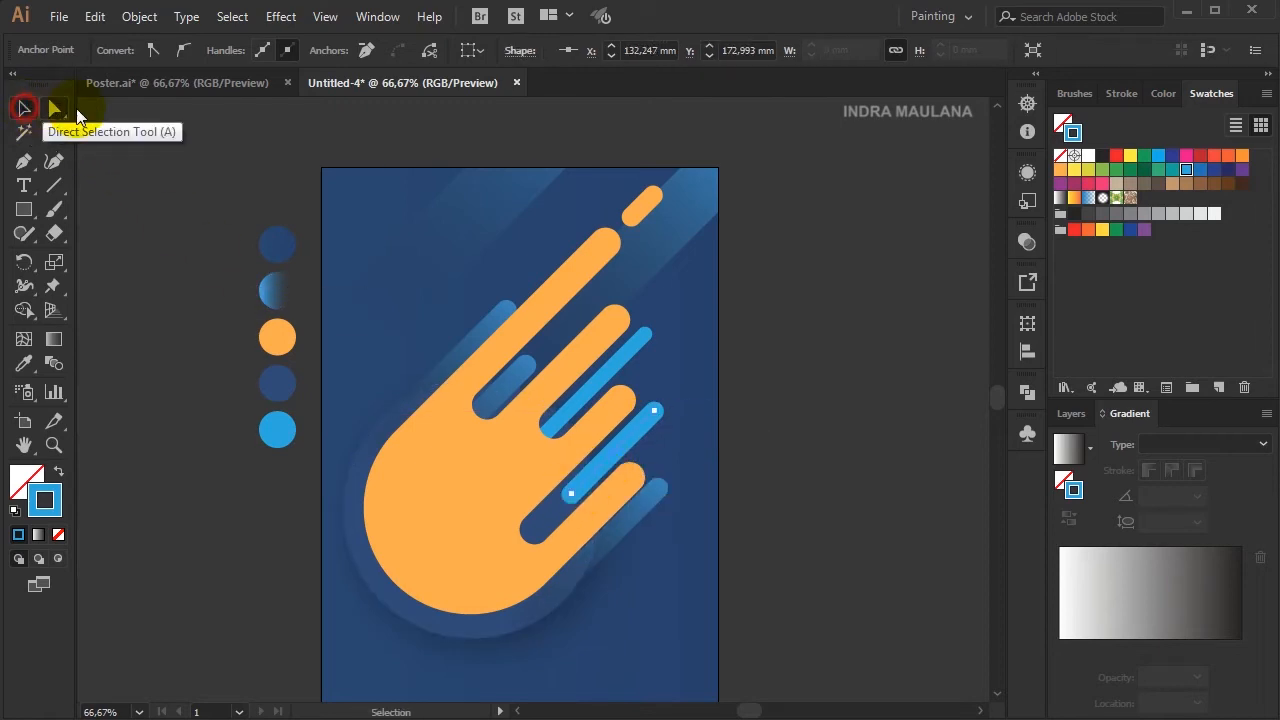
{"action": "left_click", "coordinate": [169, 277]}
- Set the lower blue line's stroke weight to 55 pt and adjust its stacking with Send Backward followed by Bring Forward
{"action": "left_click", "coordinate": [629, 437]}
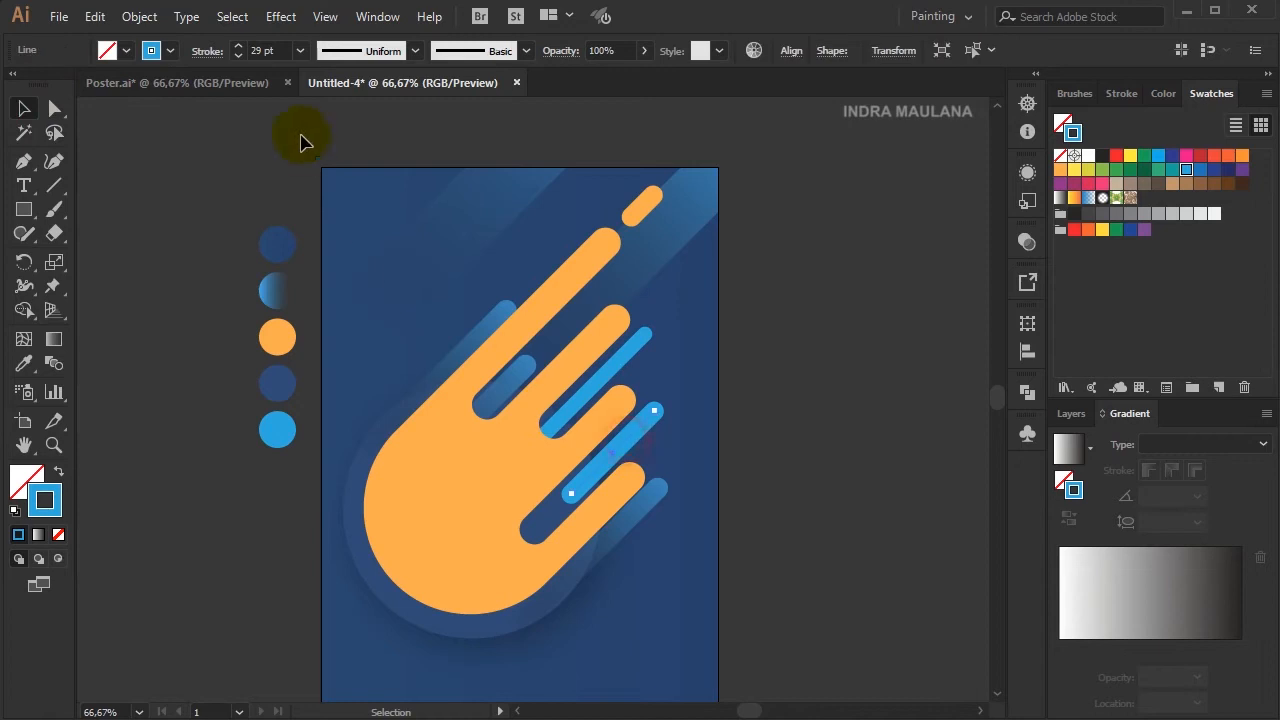
{"action": "left_click", "coordinate": [237, 48]}
{"action": "right_click", "coordinate": [632, 441]}
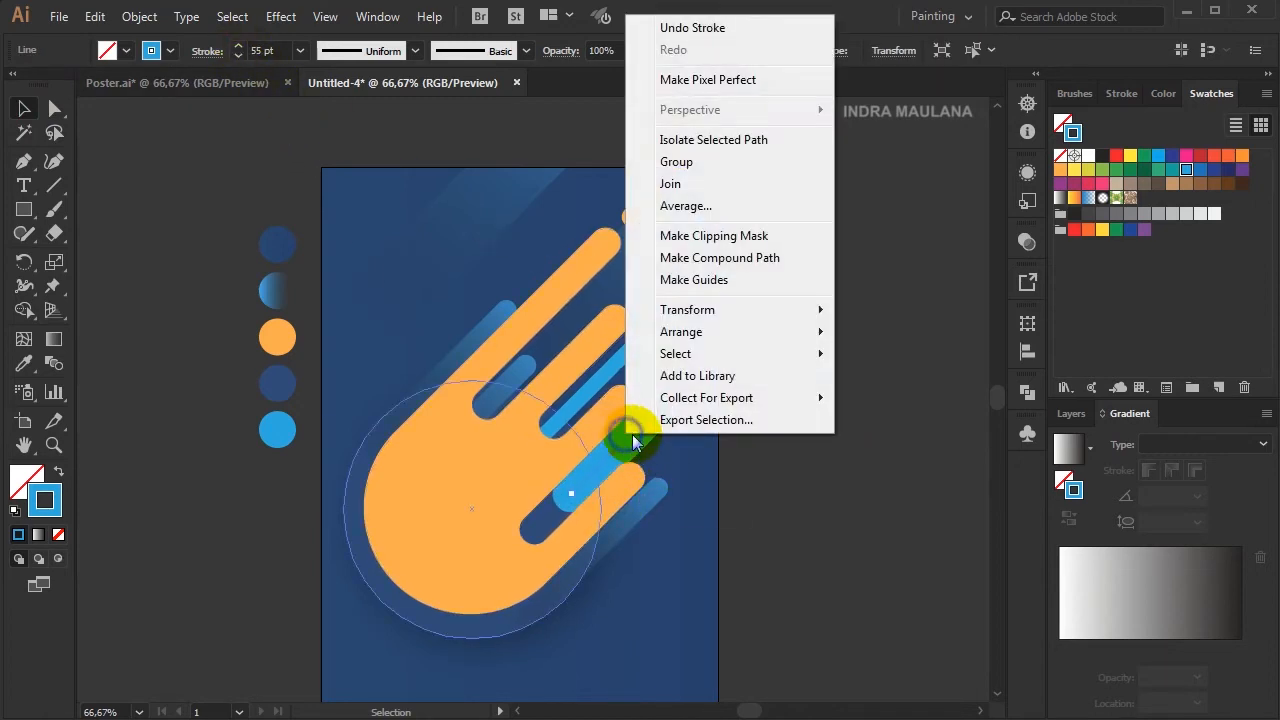
{"action": "mouse_move", "coordinate": [783, 333]}
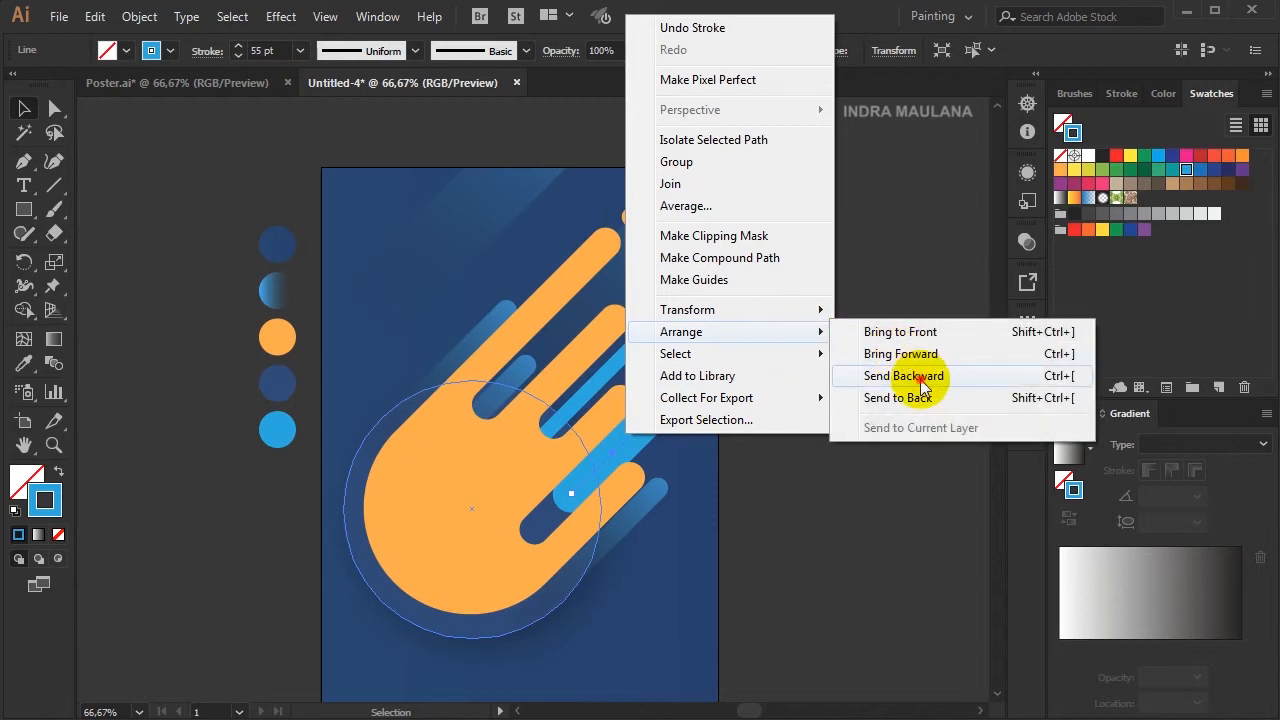
{"action": "left_click", "coordinate": [921, 383]}
{"action": "right_click", "coordinate": [625, 437]}
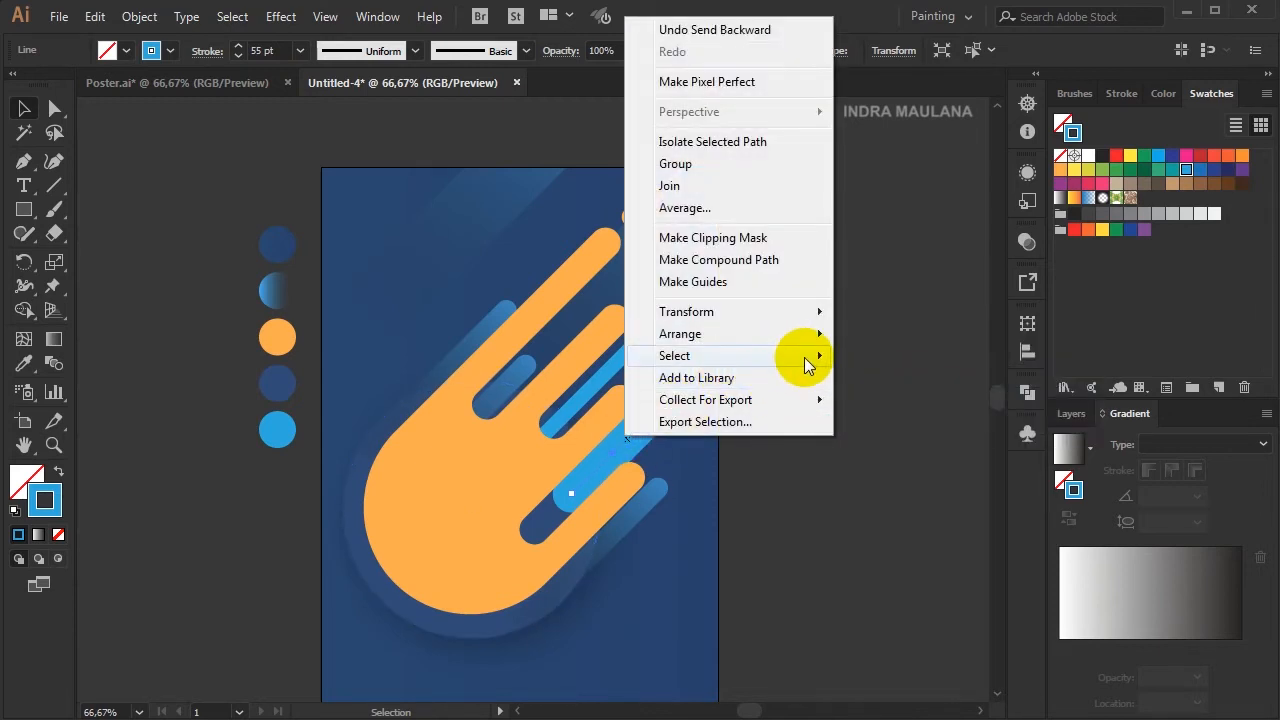
{"action": "mouse_move", "coordinate": [807, 334]}
{"action": "left_click", "coordinate": [925, 355]}
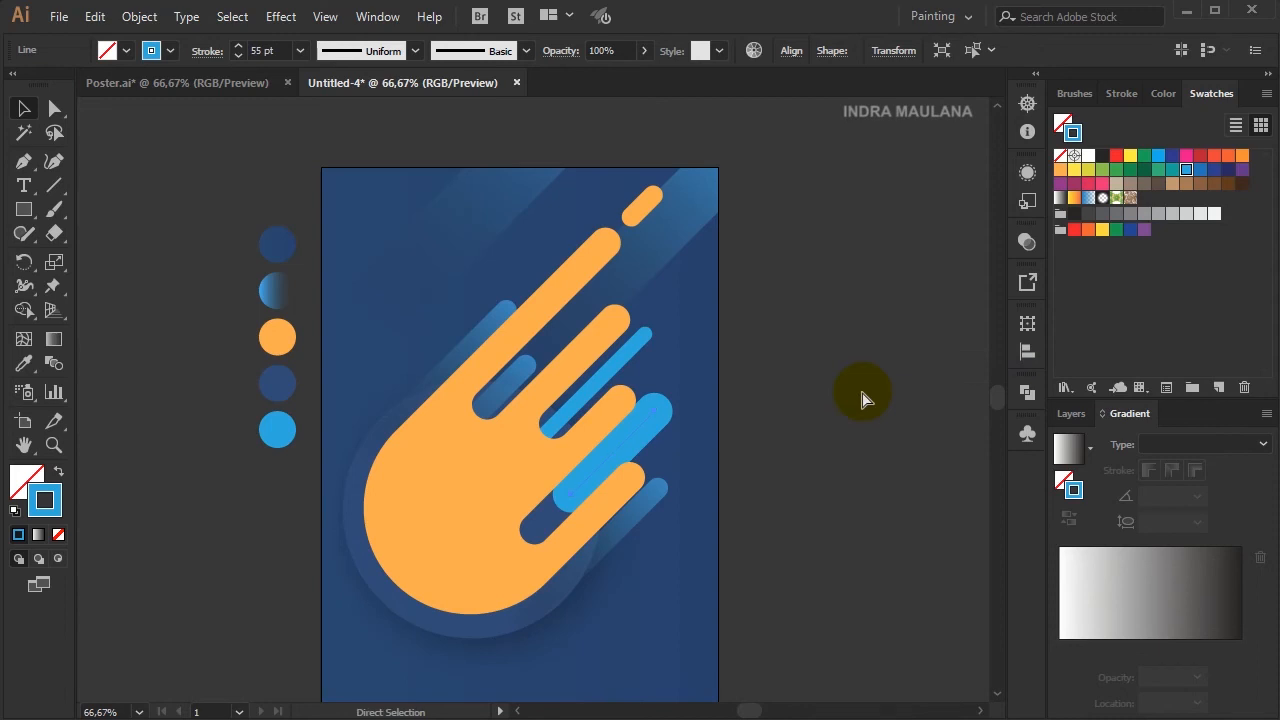
- Send the thick light blue line backward so it sits behind the dark circle, and deselect it
{"action": "key", "text": "ctrl+bracketleft"}
{"action": "key", "text": "ctrl+bracketleft"}
{"action": "key", "text": "ctrl+z"}
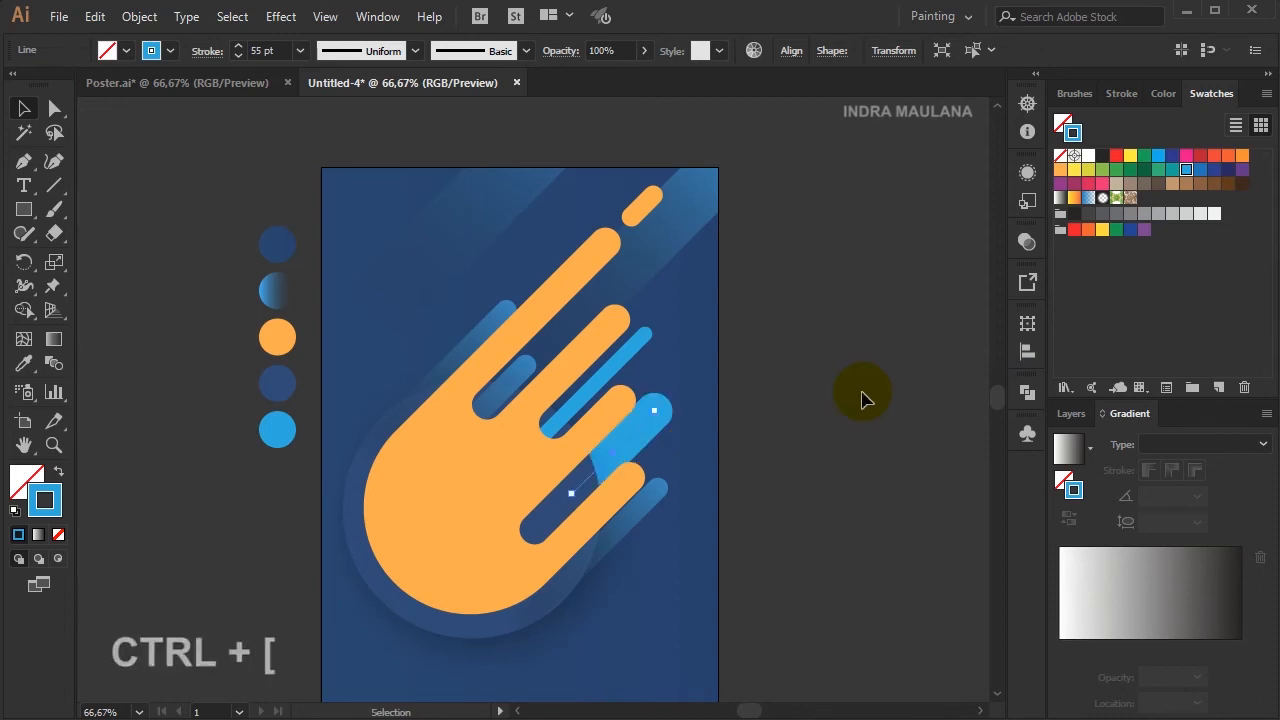
{"action": "left_click", "coordinate": [802, 486]}
{"action": "key", "text": "ctrl+plus"}
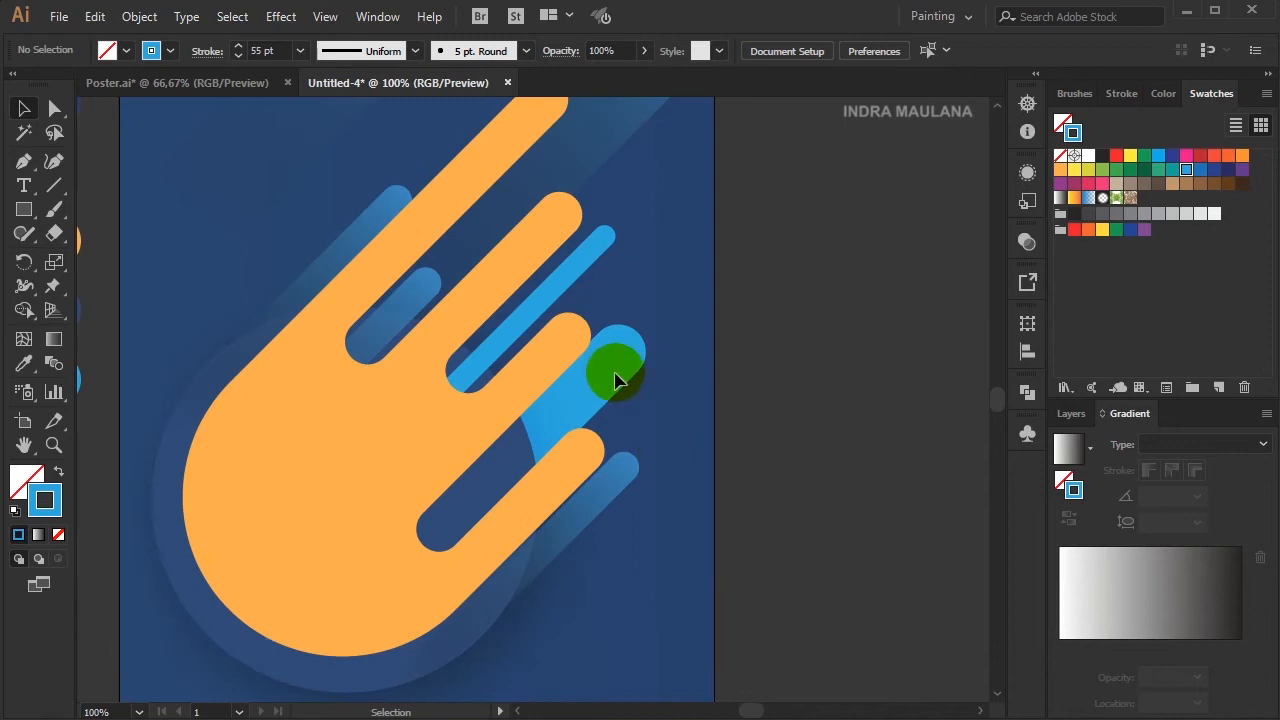
- Move the thick light blue line down and left into the gap between the two lowest orange arms
{"action": "left_click_drag", "start_coordinate": [600, 380], "coordinate": [560, 442]}
{"action": "left_click", "coordinate": [866, 400]}
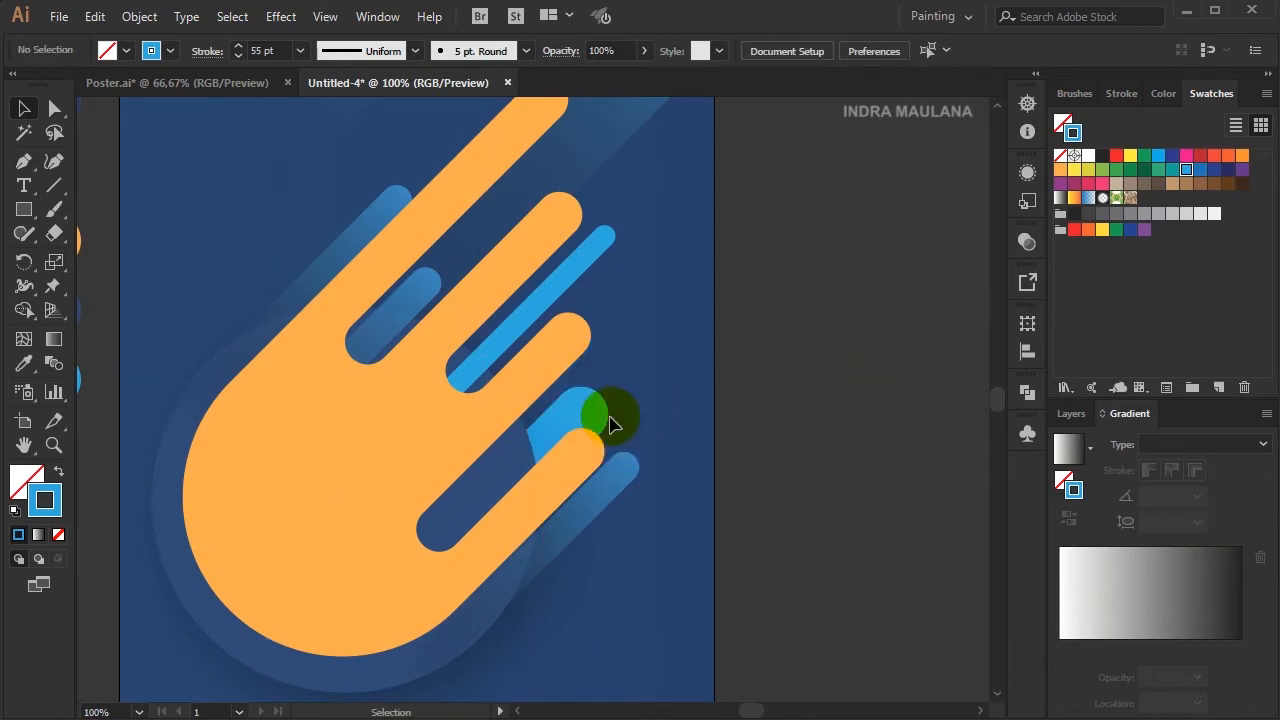
{"action": "left_click", "coordinate": [557, 428]}
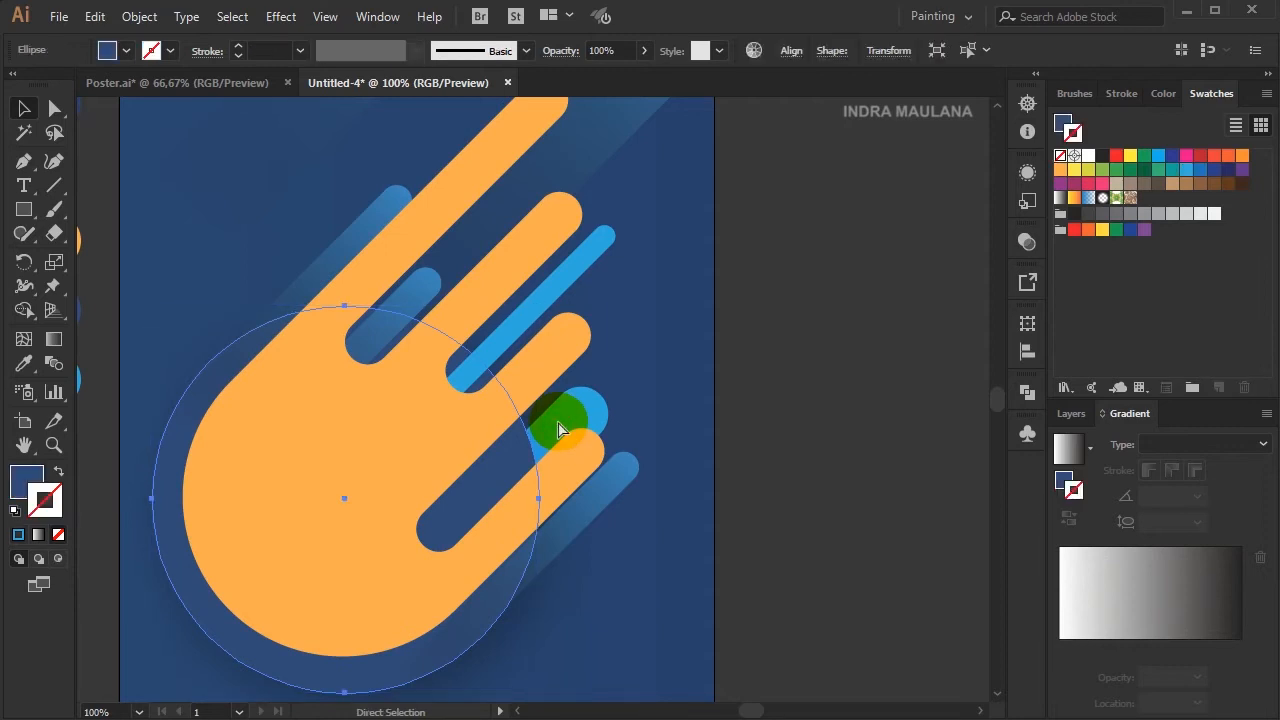
{"action": "key", "text": "ctrl+shift+a"}
{"action": "left_click_drag", "start_coordinate": [560, 450], "coordinate": [548, 437]}
{"action": "left_click", "coordinate": [796, 405]}
{"action": "scroll", "coordinate": [796, 405], "scroll_direction": "down", "scroll_amount": 1}
{"action": "scroll", "coordinate": [771, 406], "scroll_direction": "down", "scroll_amount": 1}
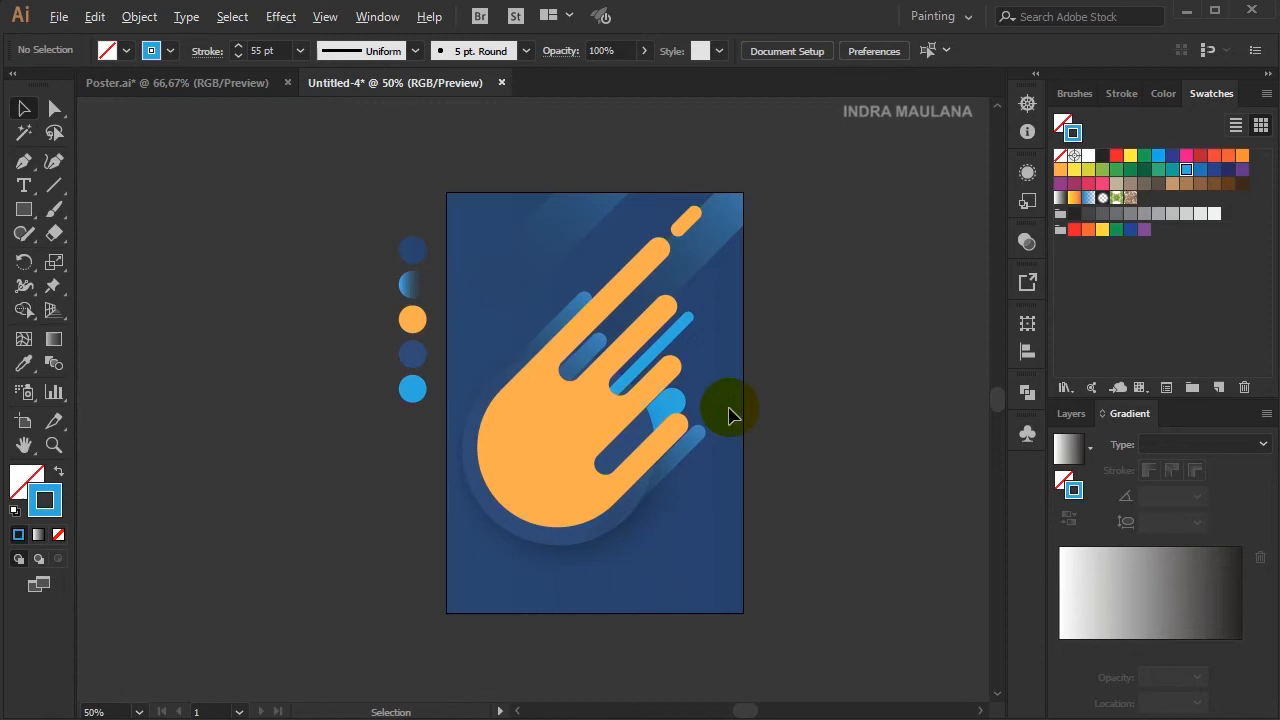
- Lengthen the thick light blue line by moving its upper end diagonally up and right with the Direct Selection tool
{"action": "scroll", "coordinate": [731, 414], "scroll_direction": "up", "scroll_amount": 1}
{"action": "left_click", "coordinate": [655, 415]}
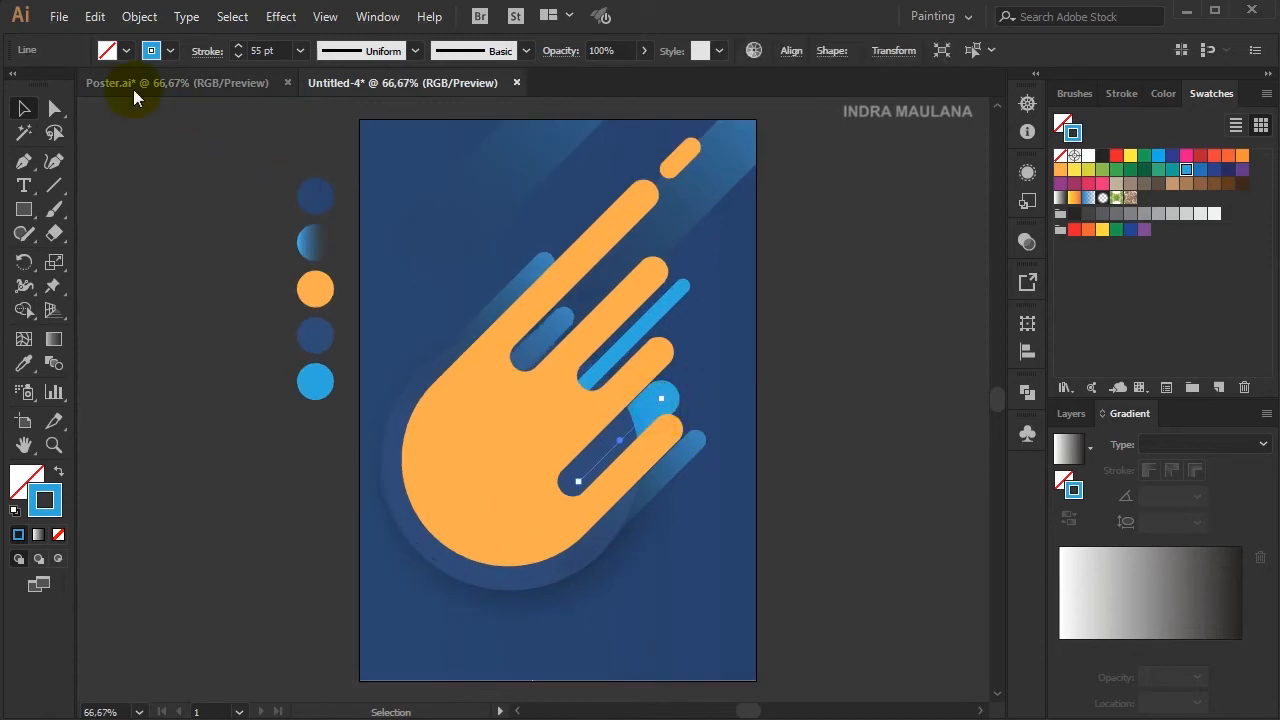
{"action": "left_click", "coordinate": [55, 108]}
{"action": "left_click_drag", "start_coordinate": [661, 408], "coordinate": [690, 368]}
{"action": "left_click", "coordinate": [855, 428]}
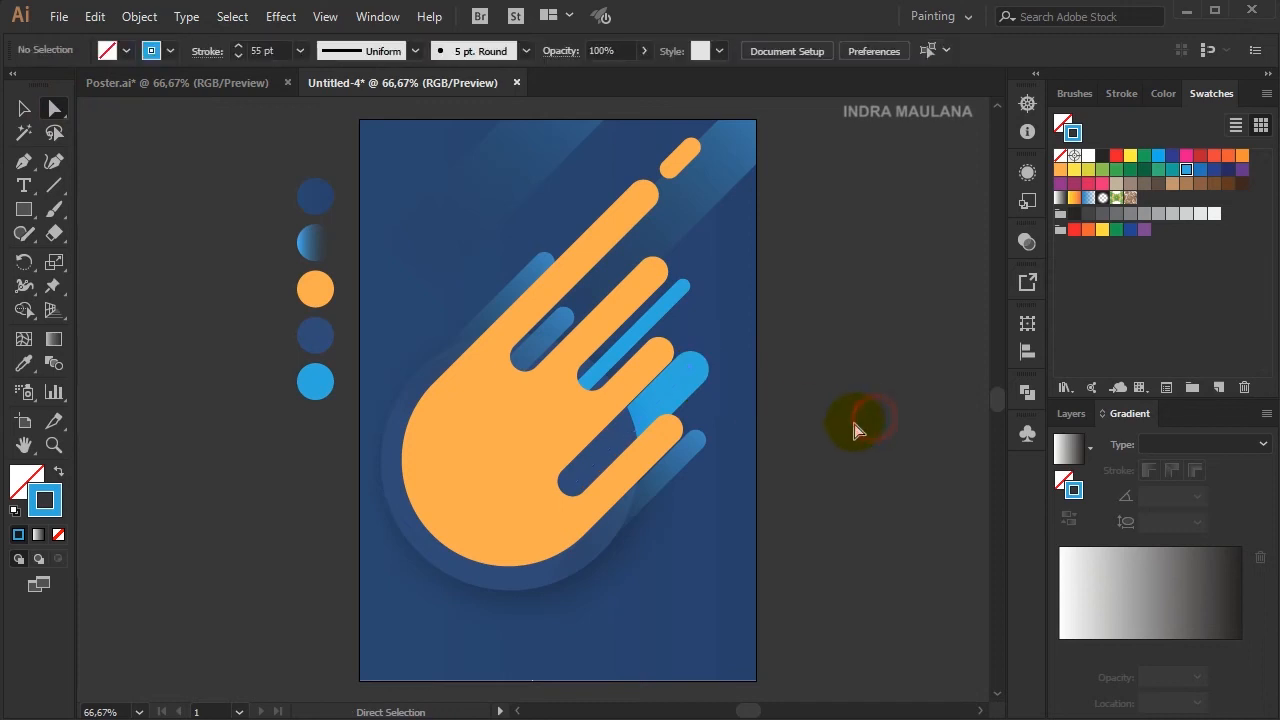
- Bring the gradient band beside the lowest arm in front of the orange shape and shift it along the arm's edge
{"action": "scroll", "coordinate": [683, 410], "scroll_direction": "down", "scroll_amount": 1}
{"action": "left_click", "coordinate": [647, 430]}
{"action": "left_click", "coordinate": [829, 337]}
{"action": "left_click", "coordinate": [683, 441]}
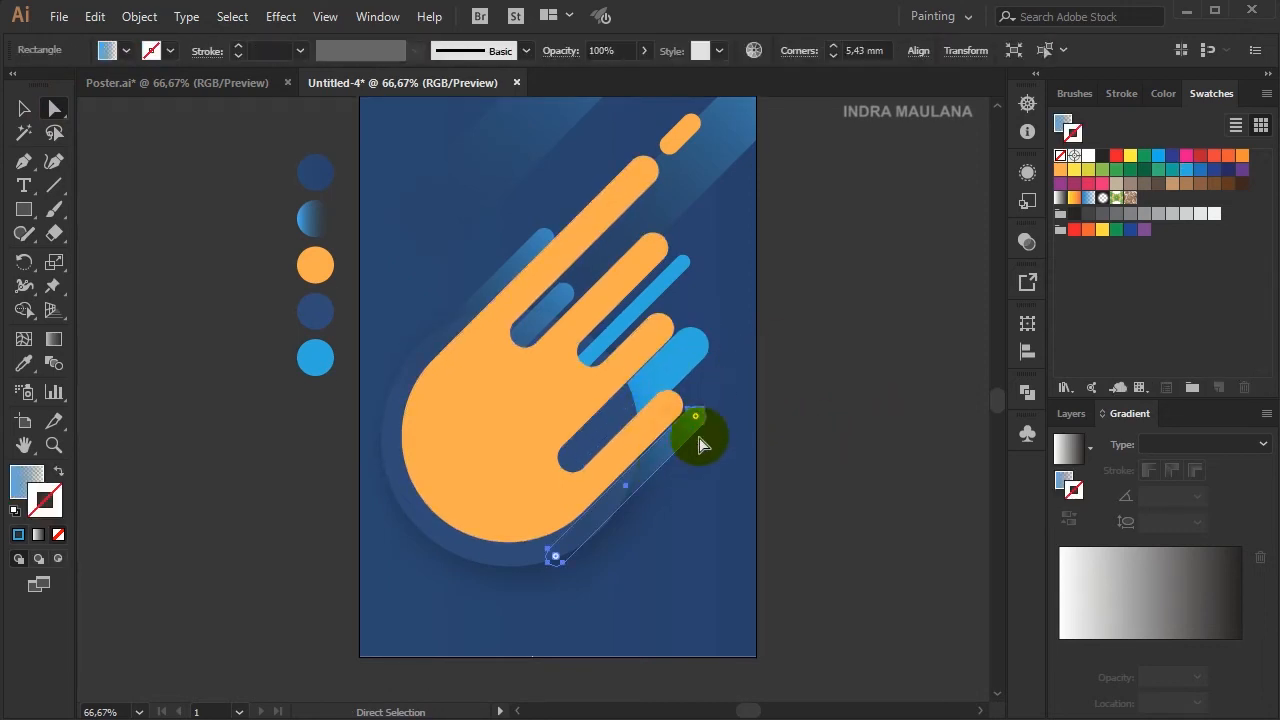
{"action": "left_click_drag", "start_coordinate": [711, 416], "coordinate": [656, 427]}
{"action": "left_click", "coordinate": [722, 373]}
{"action": "key", "text": "v"}
- Place light blue copies of the small orange line beyond the upper ends of the thin and thick blue lines
{"action": "left_click", "coordinate": [620, 190]}
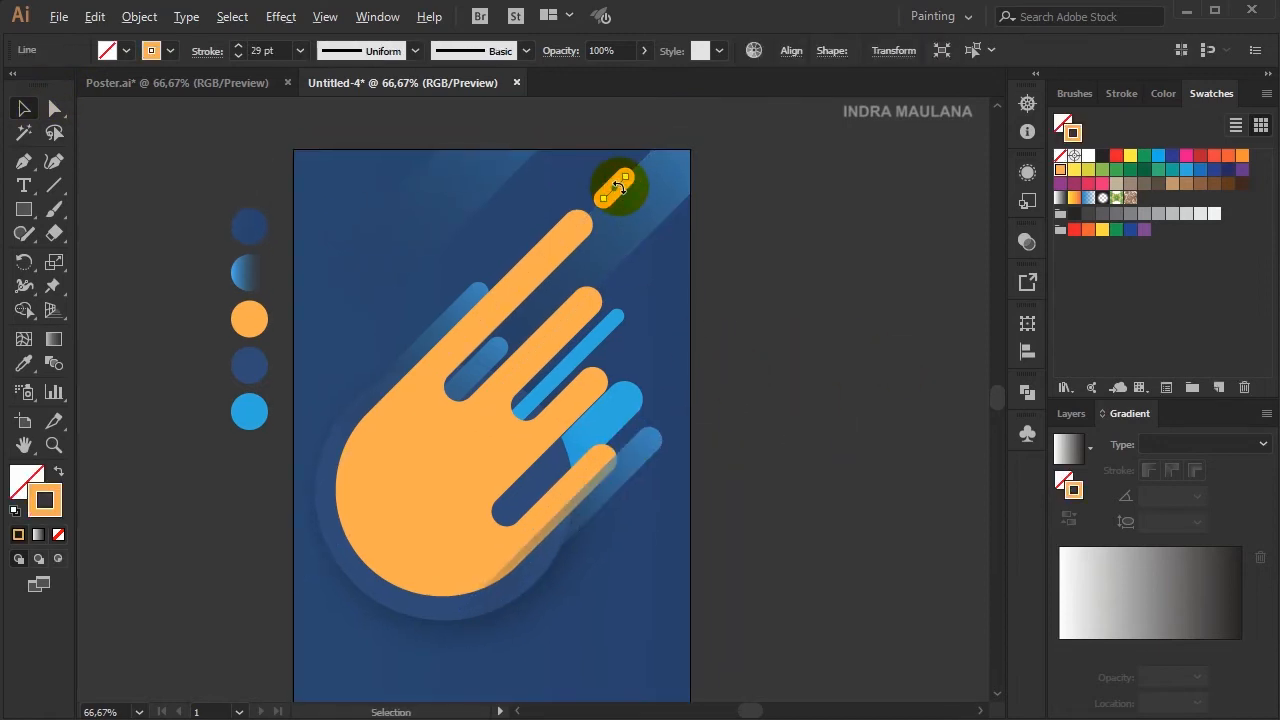
{"action": "mouse_move", "coordinate": [620, 190]}
{"action": "left_mouse_down"}
{"action": "mouse_move", "coordinate": [671, 277]}
{"action": "mouse_move", "coordinate": [617, 188]}
{"action": "left_mouse_up"}
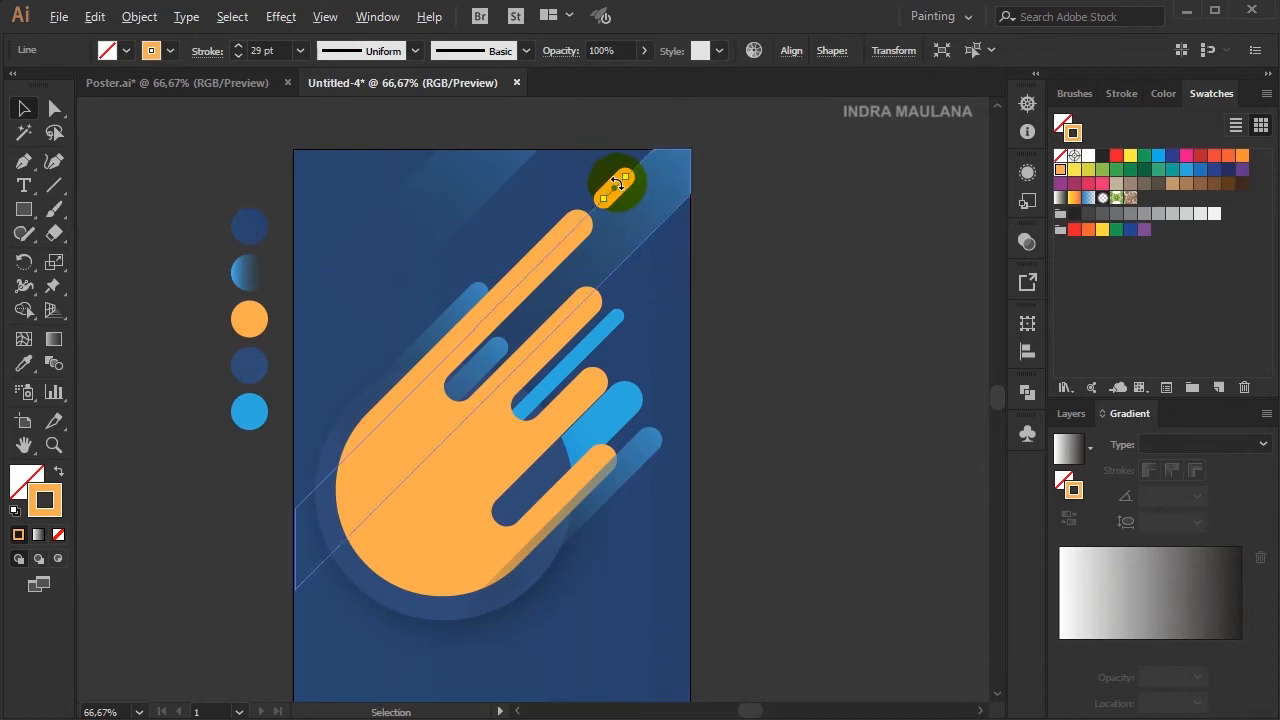
{"action": "scroll", "coordinate": [617, 183], "scroll_direction": "up", "scroll_amount": 2}
{"action": "left_click_drag", "start_coordinate": [623, 186], "coordinate": [681, 424]}
{"action": "left_click", "coordinate": [1158, 155]}
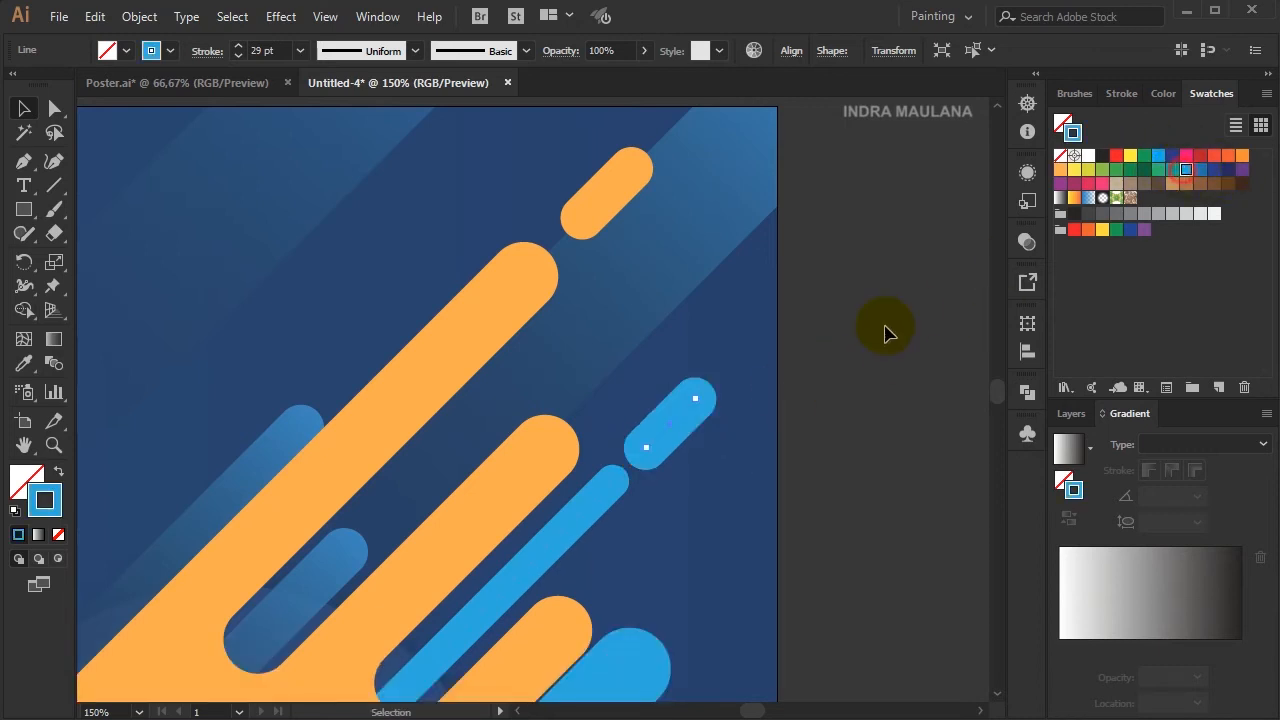
{"action": "key", "text": "ctrl+0"}
{"action": "key", "text": "ctrl+1"}
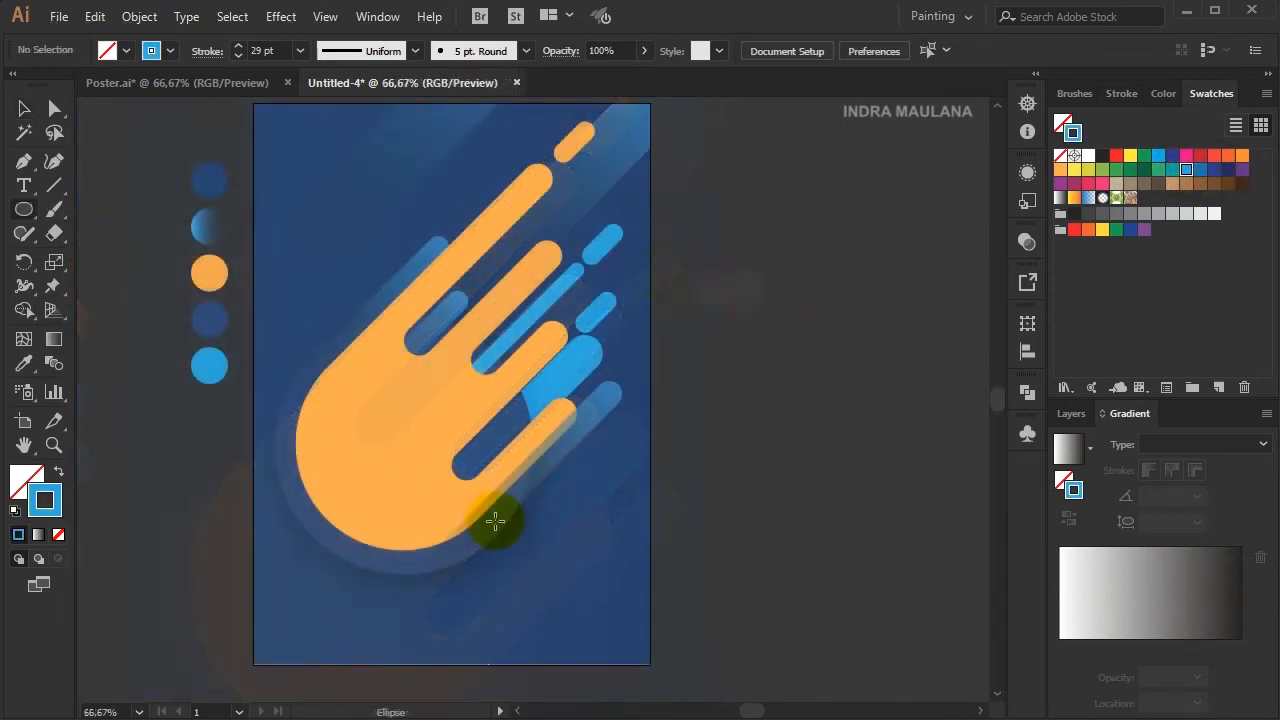
- Draw a circle outline with a 13 pt light blue stroke, place it over the topmost arm and send it behind the orange shape
{"action": "mouse_move", "coordinate": [502, 490]}
{"action": "left_mouse_down"}
{"action": "mouse_move", "coordinate": [574, 571]}
{"action": "mouse_move", "coordinate": [589, 609]}
{"action": "mouse_move", "coordinate": [620, 608]}
{"action": "left_mouse_up"}
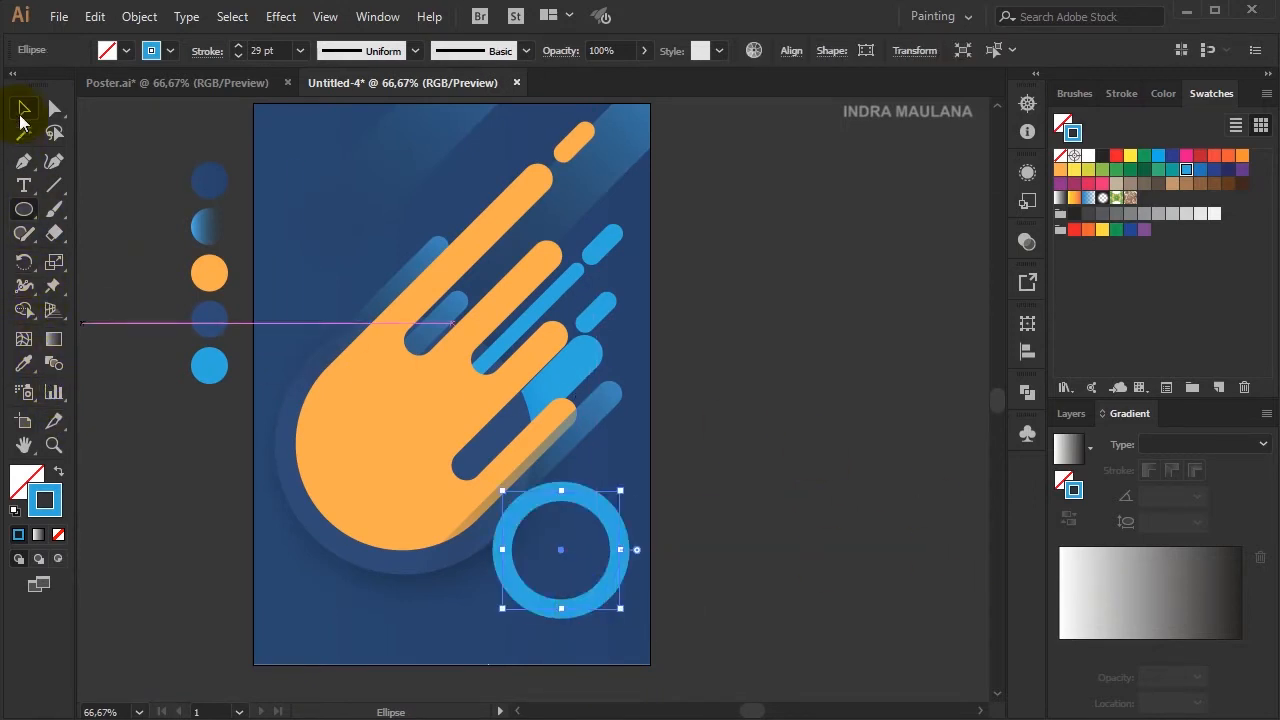
{"action": "left_click", "coordinate": [23, 110]}
{"action": "mouse_move", "coordinate": [582, 500]}
{"action": "left_mouse_down"}
{"action": "mouse_move", "coordinate": [443, 223]}
{"action": "mouse_move", "coordinate": [484, 212]}
{"action": "mouse_move", "coordinate": [365, 152]}
{"action": "left_mouse_up"}
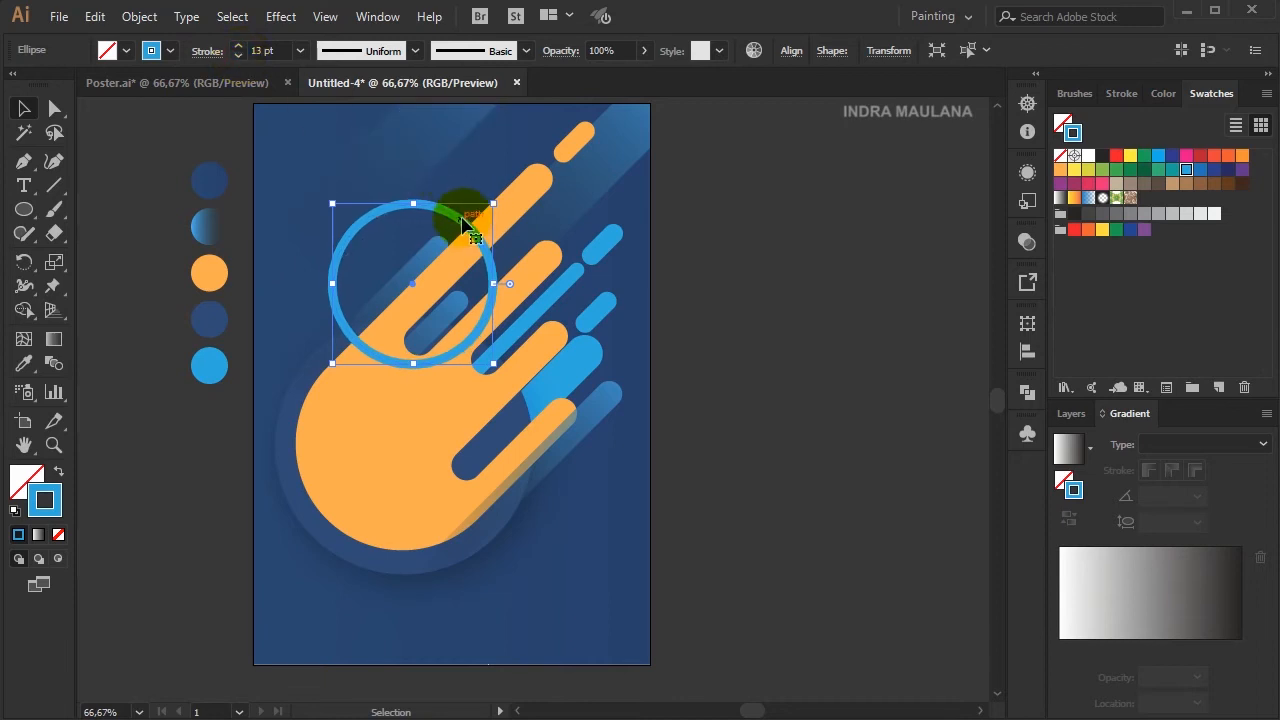
{"action": "key", "text": "ctrl+bracketleft"}
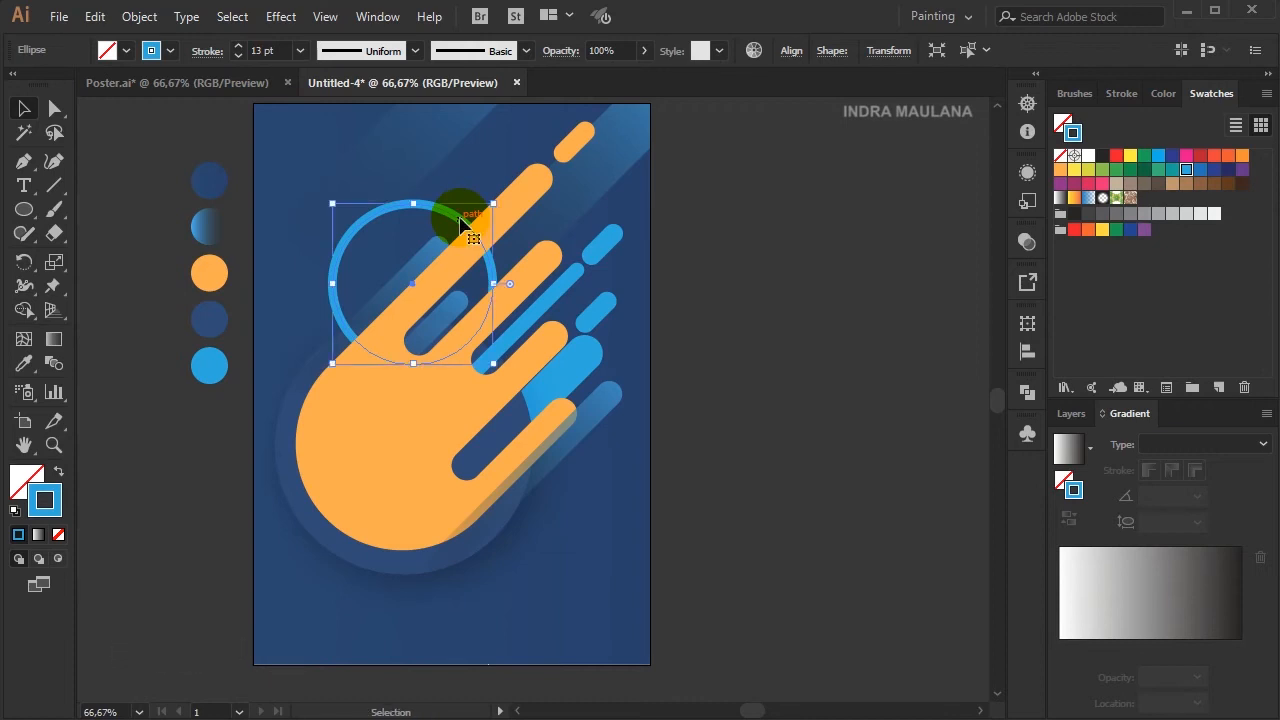
{"action": "left_click", "coordinate": [758, 302]}
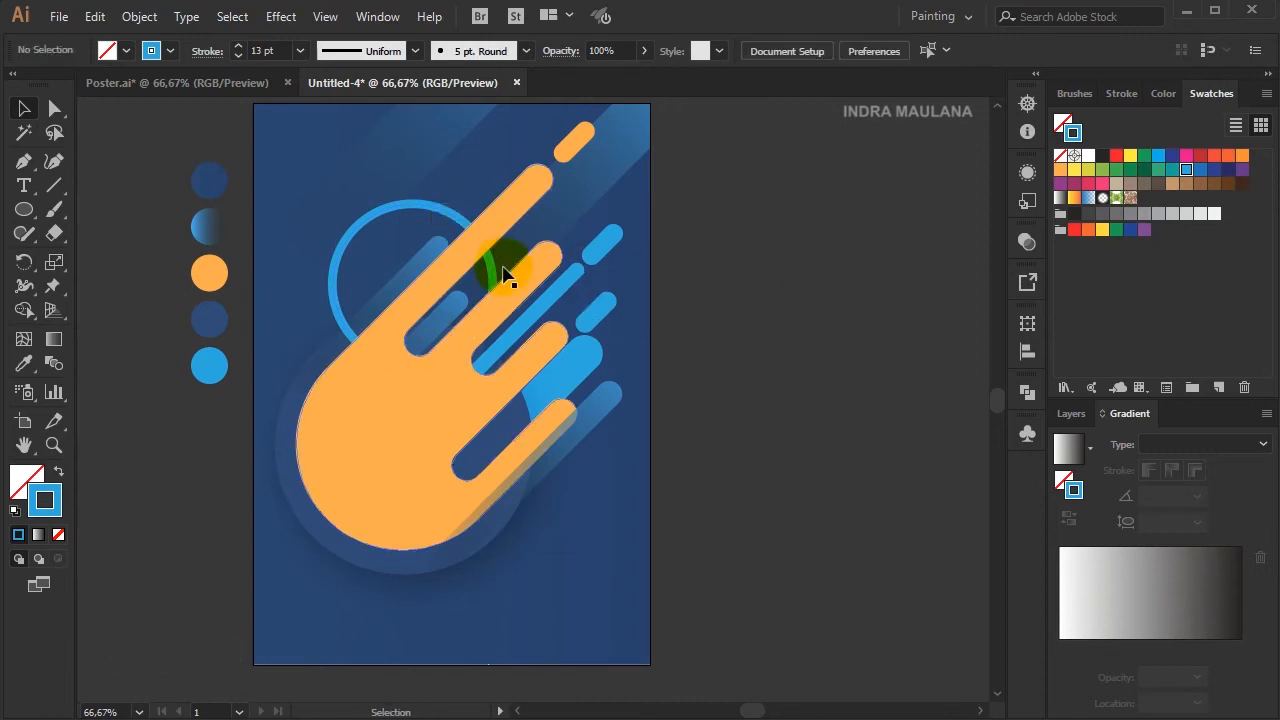
{"action": "left_click", "coordinate": [426, 213]}
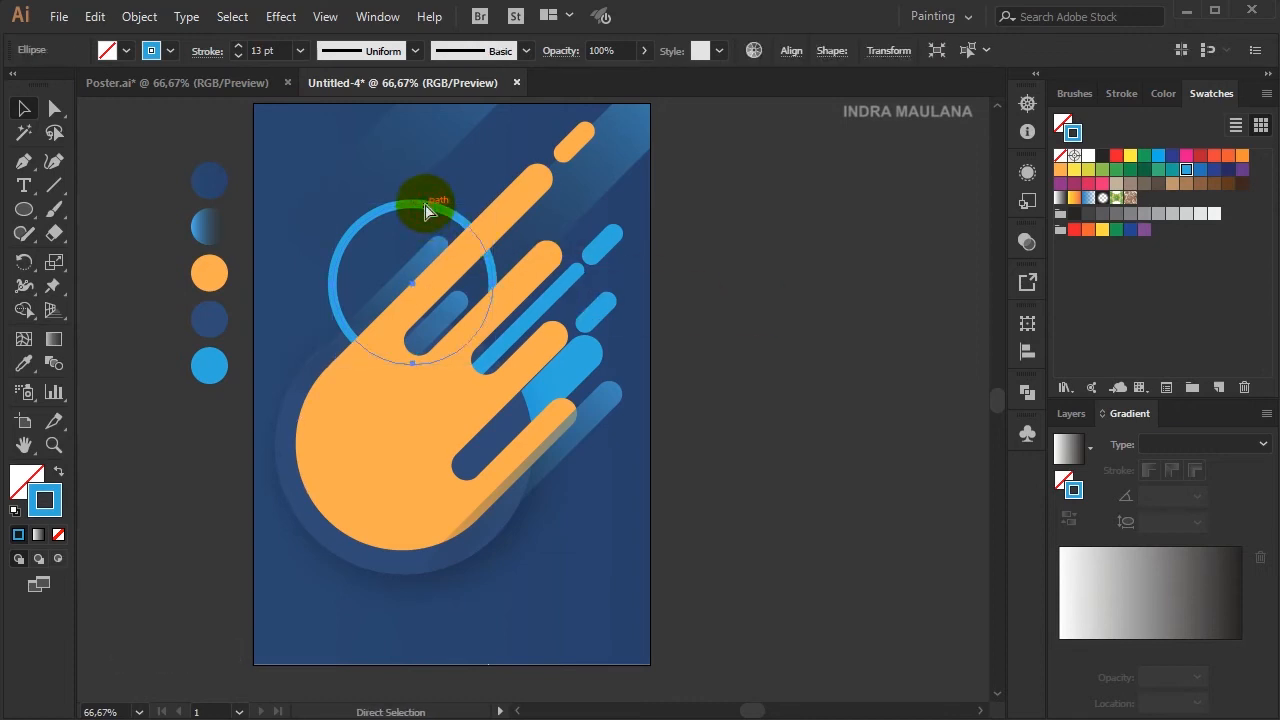
{"action": "left_click", "coordinate": [700, 192]}
{"action": "scroll", "coordinate": [669, 393], "scroll_direction": "up", "scroll_amount": 1}
{"action": "left_click_drag", "start_coordinate": [672, 409], "coordinate": [712, 417]}
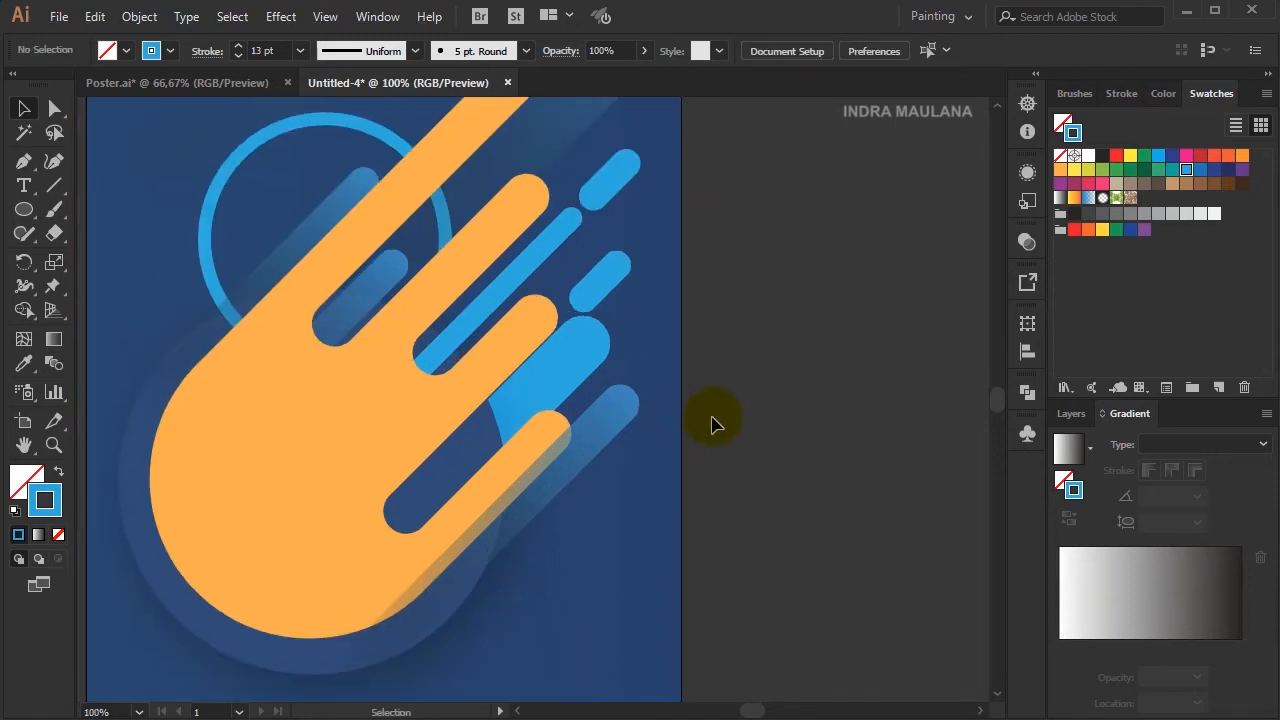
{"action": "left_click", "coordinate": [314, 251]}
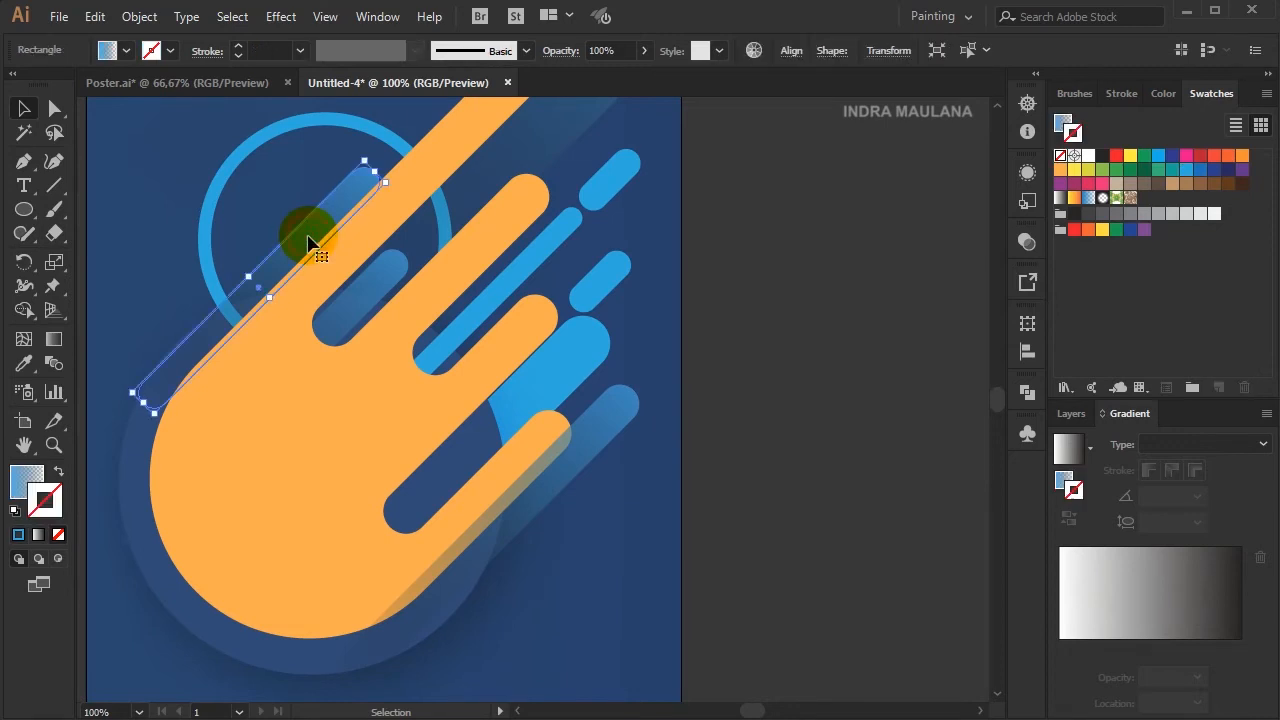
{"action": "left_click", "coordinate": [771, 377]}
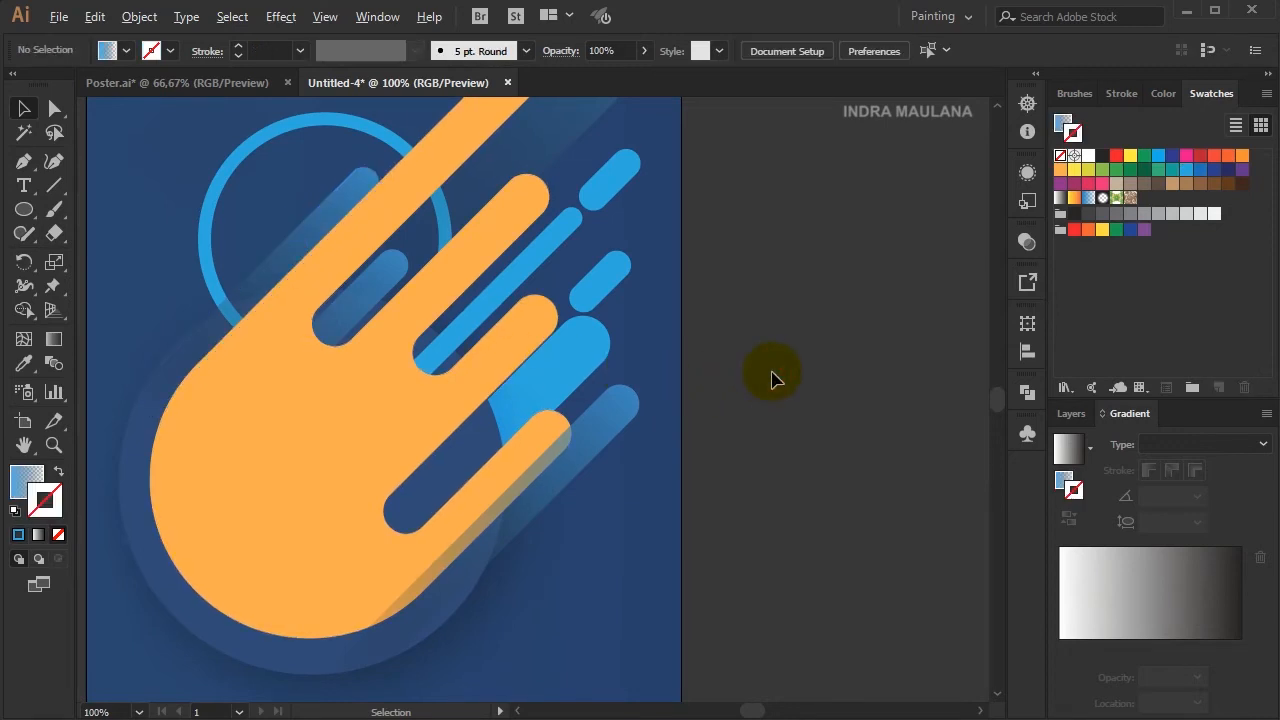
- Send the thin light blue line backward behind the dark circle
{"action": "scroll", "coordinate": [771, 377], "scroll_direction": "down", "scroll_amount": 1}
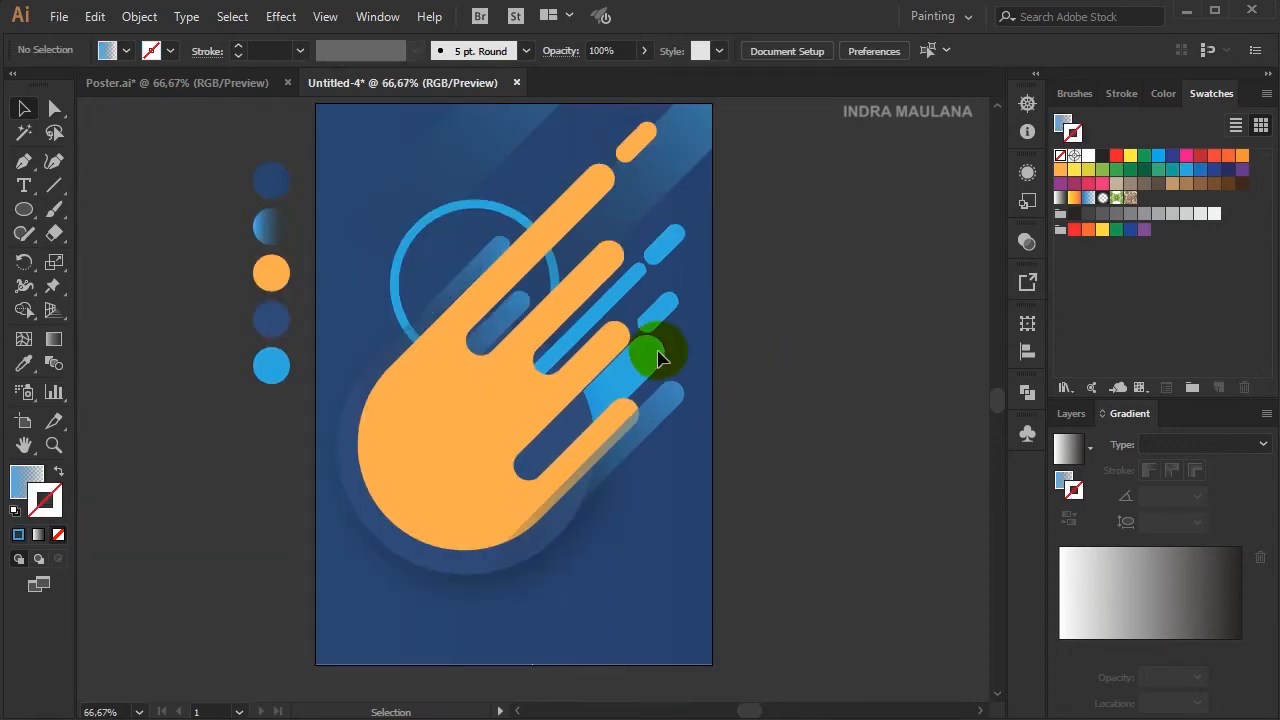
{"action": "left_click", "coordinate": [595, 317]}
{"action": "key", "text": "ctrl+bracketleft"}
- Copy the light blue ring to the lower edge of the dark circle
{"action": "left_click", "coordinate": [458, 215]}
{"action": "left_click_drag", "start_coordinate": [463, 206], "coordinate": [493, 450]}
{"action": "left_click", "coordinate": [596, 557]}
{"action": "left_click_drag", "start_coordinate": [596, 557], "coordinate": [552, 545]}
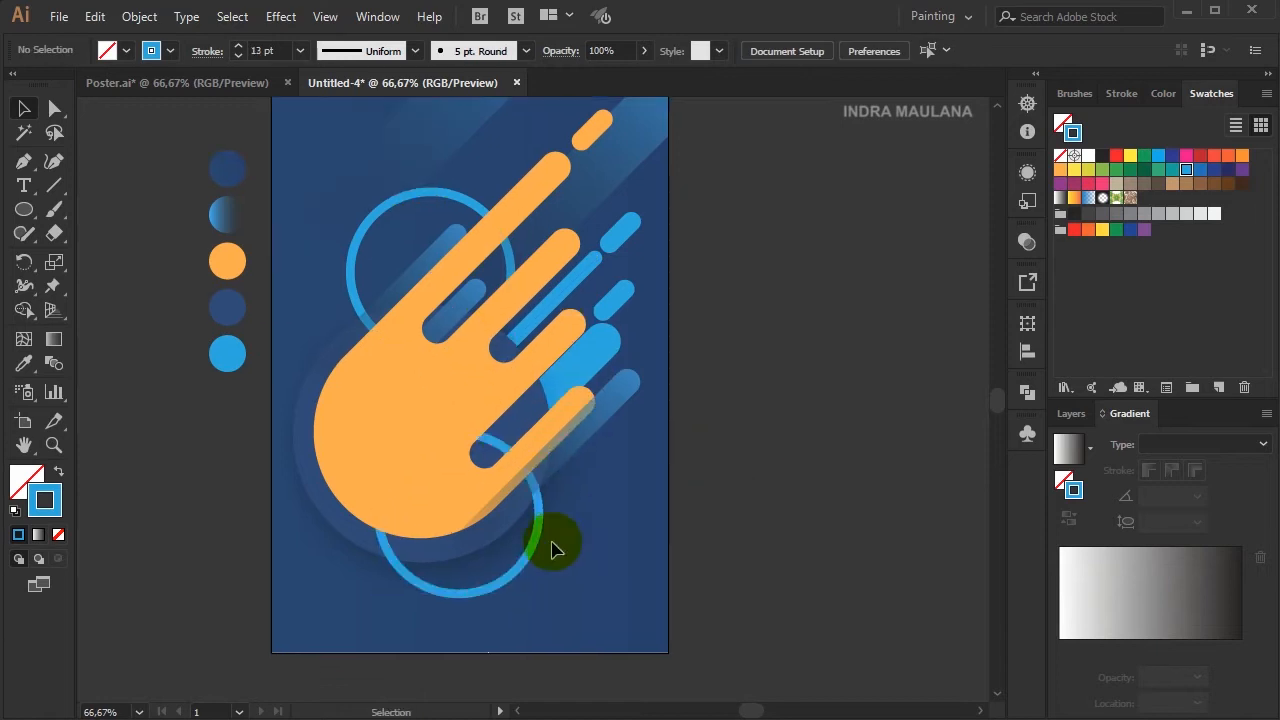
- Recolour the lower ring orange, send it behind the dark circle and nudge it slightly down and right
{"action": "left_click", "coordinate": [536, 545]}
{"action": "left_click", "coordinate": [1061, 170]}
{"action": "key", "text": "ctrl+bracketleft"}
{"action": "left_click", "coordinate": [911, 463]}
{"action": "left_click_drag", "start_coordinate": [911, 463], "coordinate": [884, 455]}
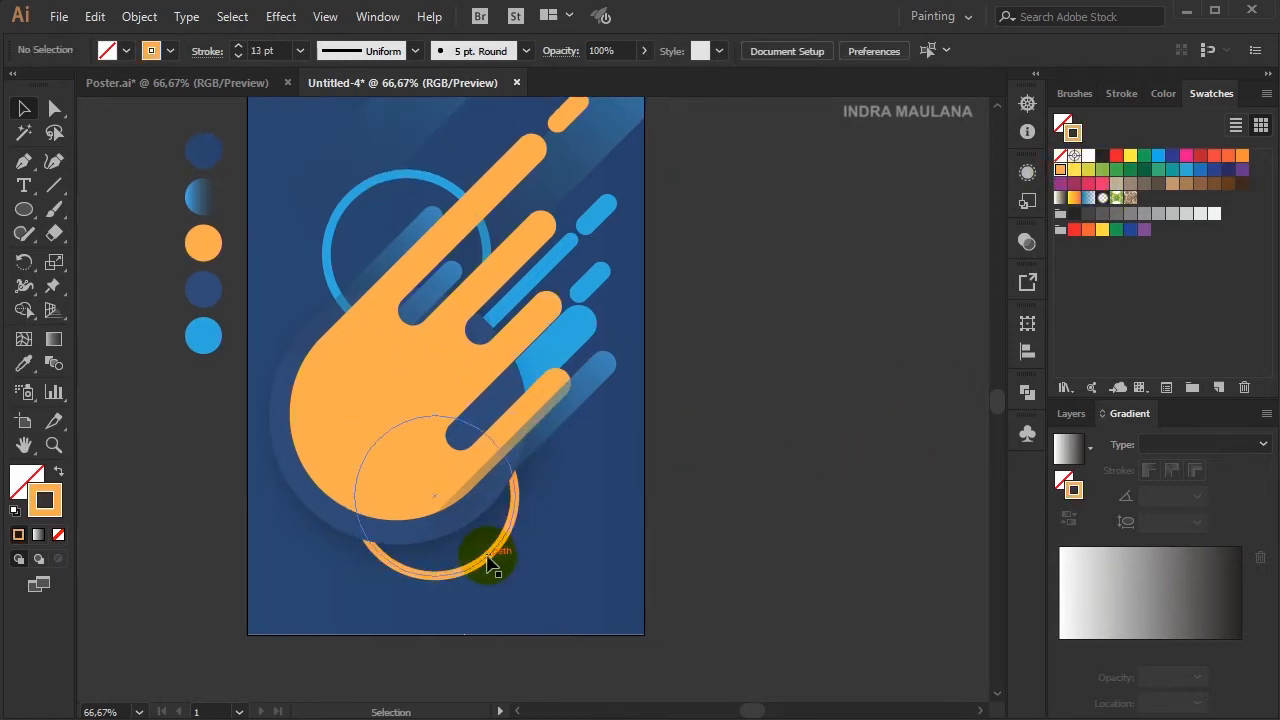
{"action": "left_click_drag", "start_coordinate": [491, 563], "coordinate": [502, 571]}
{"action": "left_click", "coordinate": [738, 418]}
{"action": "left_click_drag", "start_coordinate": [798, 416], "coordinate": [769, 415]}
- Draw a small circle in the poster's lower left corner and fill it with the blue gradient sampled from the palette circle
{"action": "left_click", "coordinate": [23, 209]}
{"action": "scroll", "coordinate": [350, 598], "scroll_direction": "up", "scroll_amount": 1}
{"action": "left_click_drag", "start_coordinate": [283, 567], "coordinate": [334, 612]}
{"action": "scroll", "coordinate": [380, 590], "scroll_direction": "down", "scroll_amount": 1}
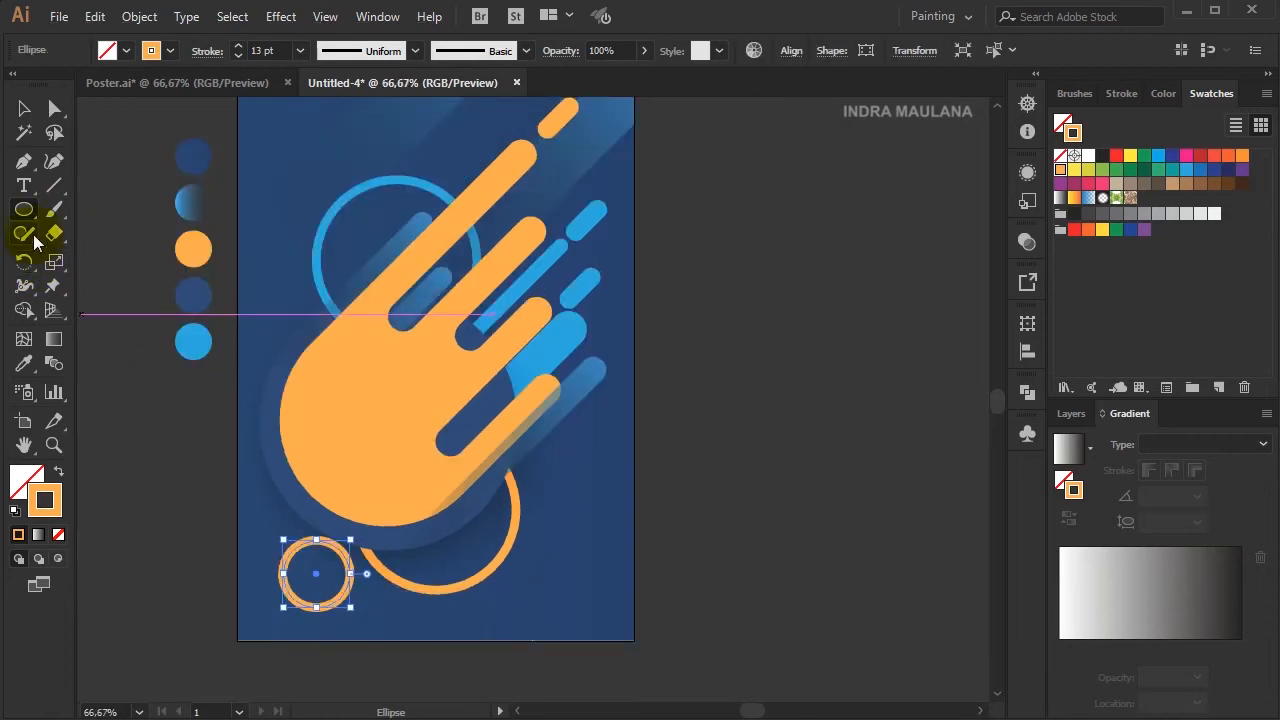
{"action": "left_click", "coordinate": [24, 364]}
{"action": "left_click", "coordinate": [197, 204]}
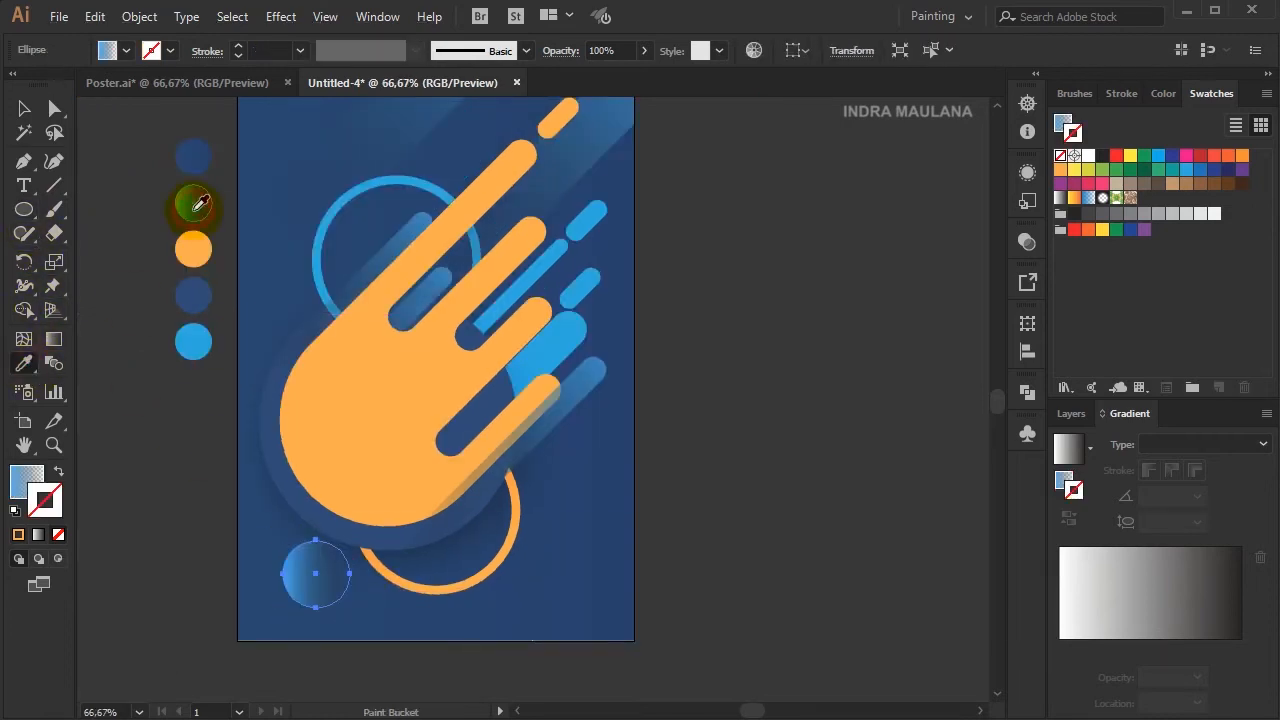
- Examine the colour and opacity of both gradient stops in the small circle's fill
{"action": "left_click", "coordinate": [30, 108]}
{"action": "left_click", "coordinate": [1064, 481]}
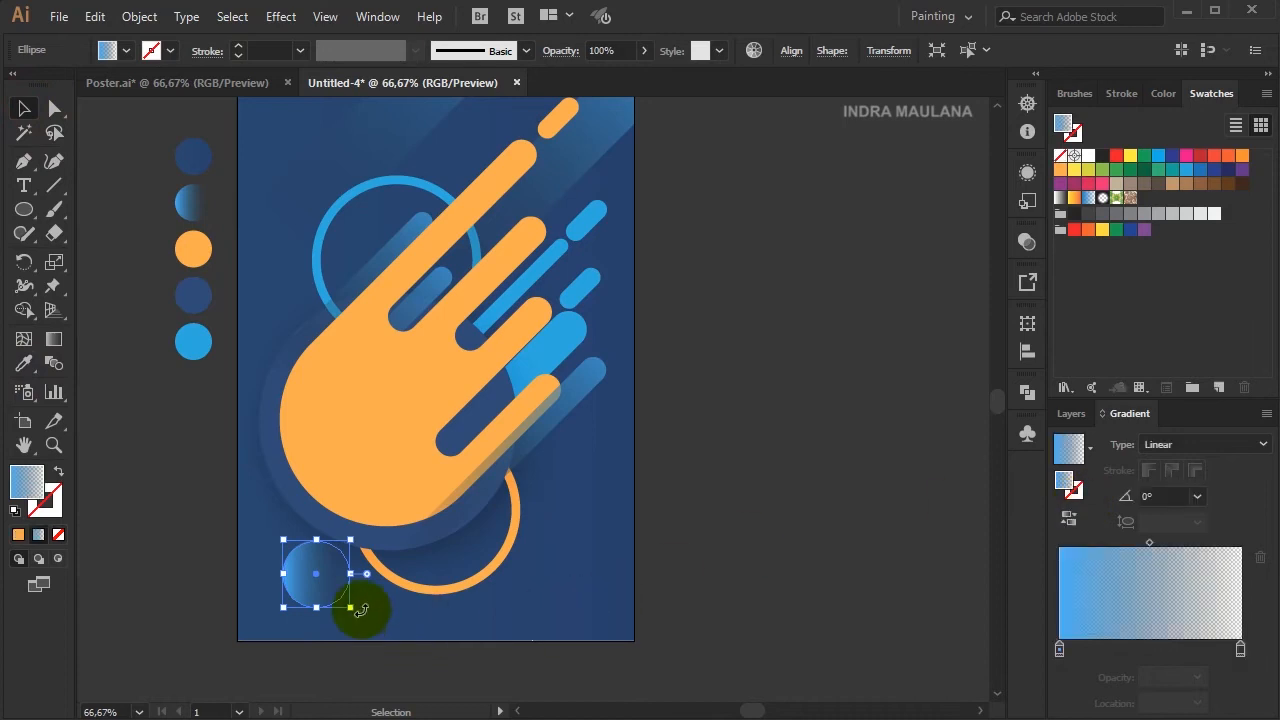
{"action": "double_click", "coordinate": [1061, 651]}
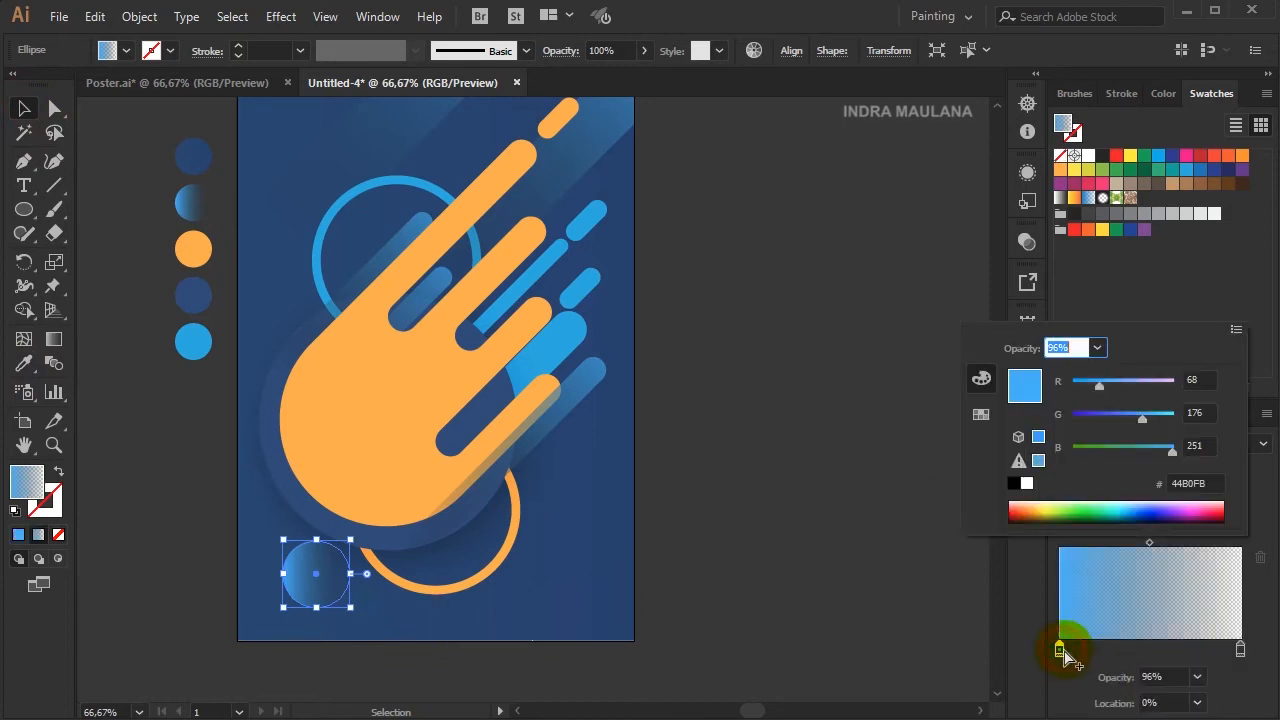
{"action": "double_click", "coordinate": [1240, 651]}
{"action": "left_click", "coordinate": [1241, 651]}
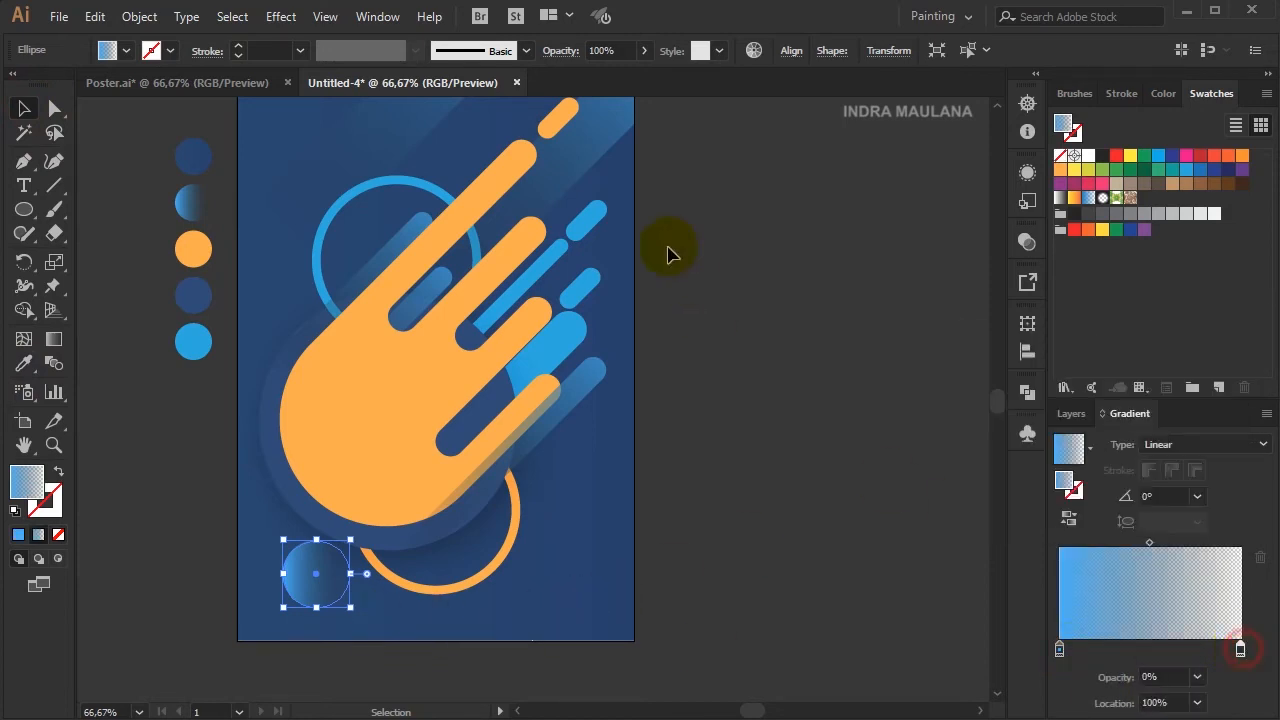
- Set the small gradient circle's opacity to 40%, keeping the Normal blending mode
{"action": "left_click", "coordinate": [558, 52]}
{"action": "left_click", "coordinate": [422, 88]}
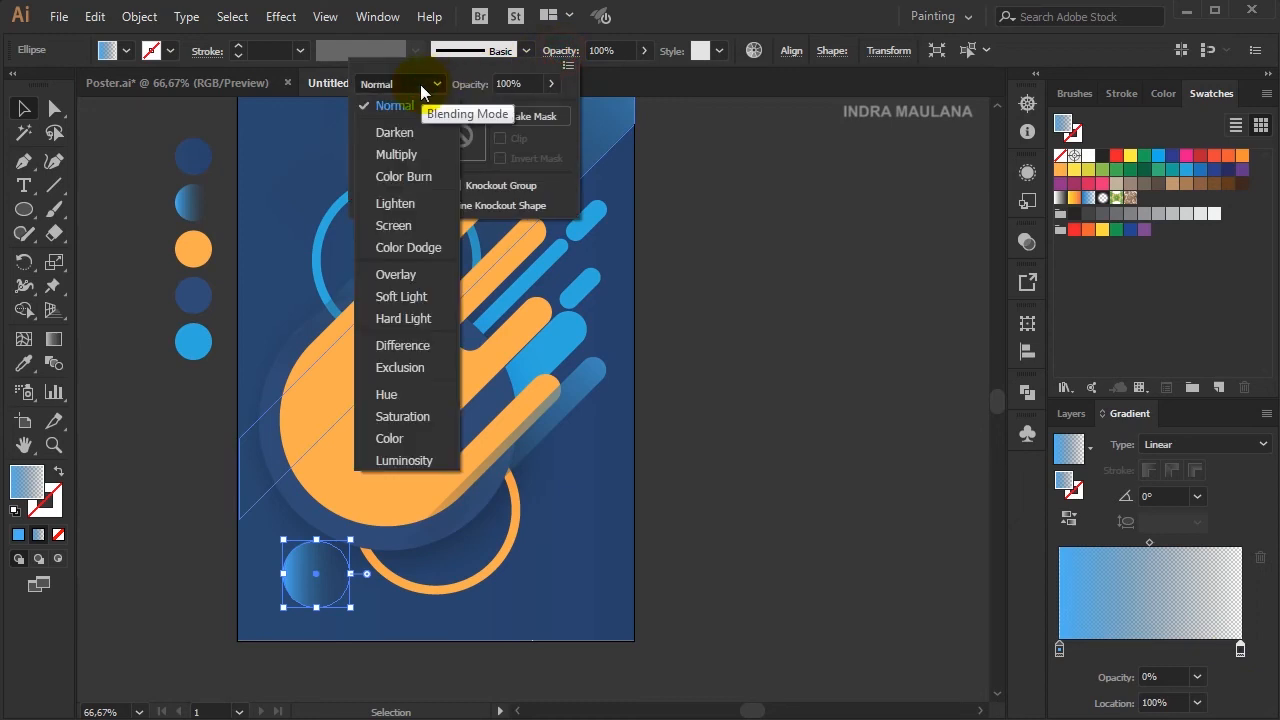
{"action": "left_click", "coordinate": [422, 88]}
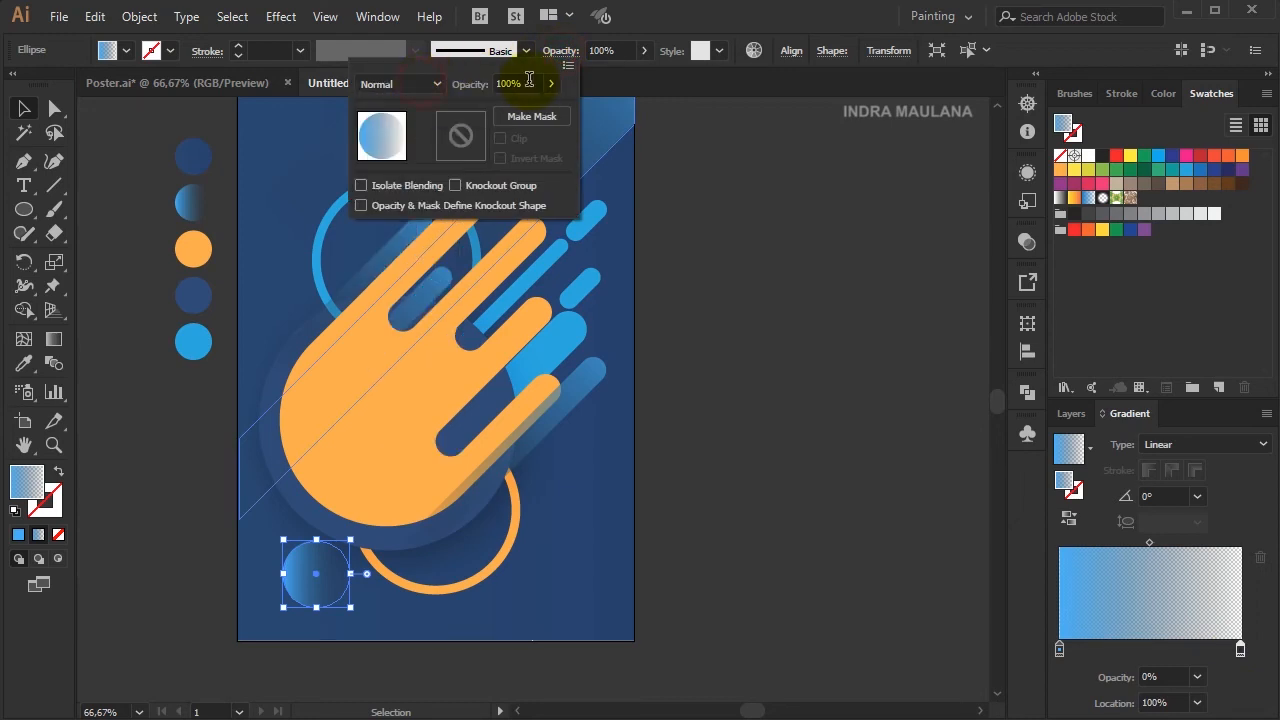
{"action": "left_click_drag", "start_coordinate": [534, 108], "coordinate": [516, 108]}
{"action": "left_click", "coordinate": [24, 108]}
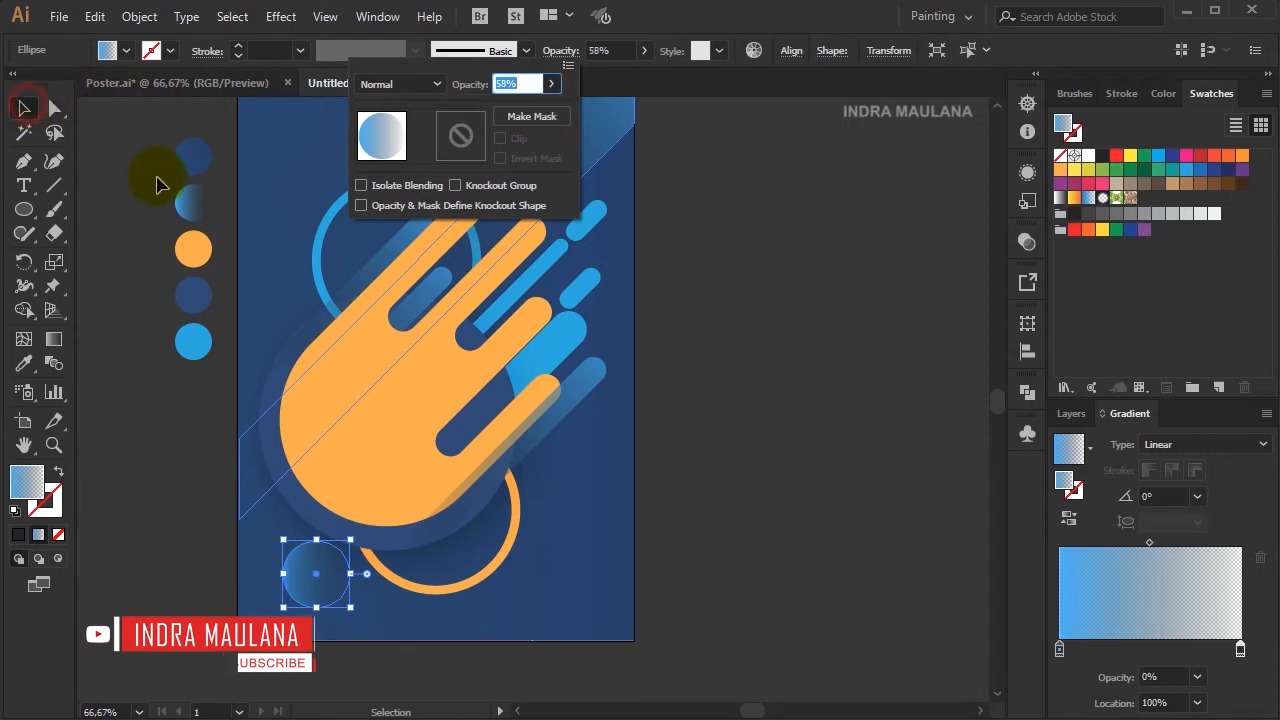
{"action": "left_click", "coordinate": [157, 177]}
{"action": "scroll", "coordinate": [305, 600], "scroll_direction": "up", "scroll_amount": 1}
{"action": "left_click", "coordinate": [305, 600]}
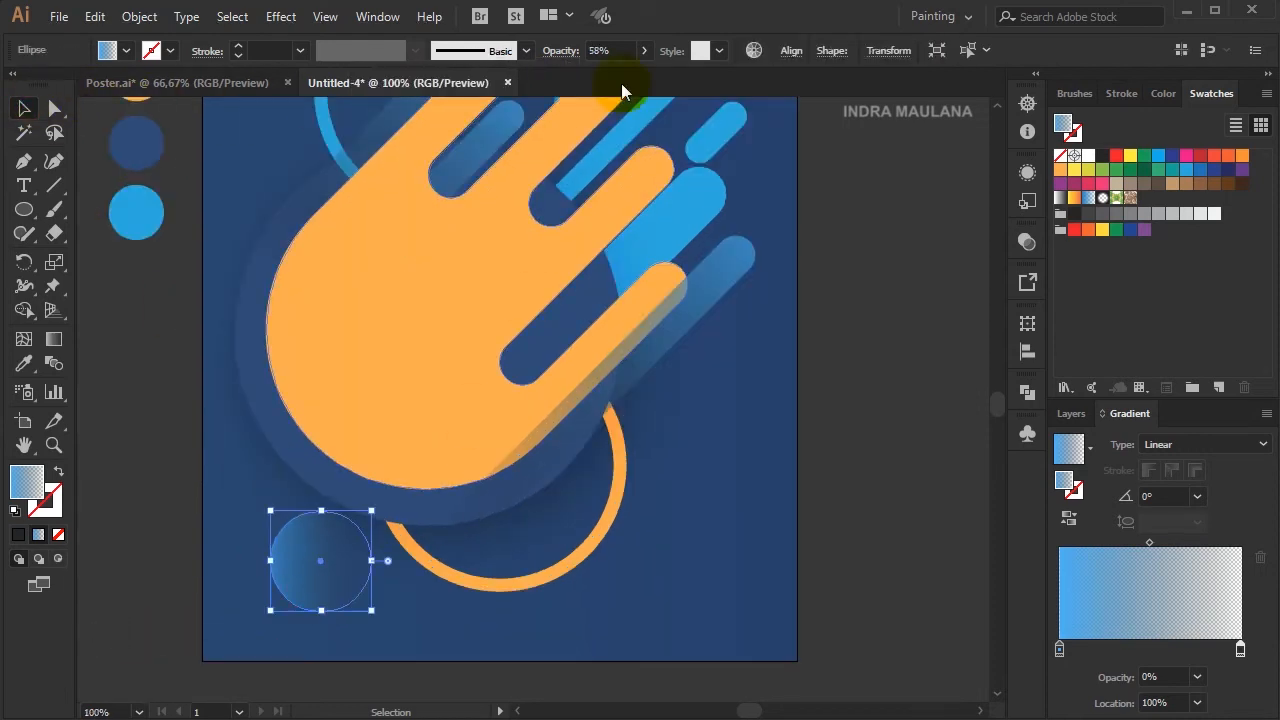
{"action": "left_click", "coordinate": [770, 429]}
{"action": "left_click", "coordinate": [771, 430]}
{"action": "left_click_drag", "start_coordinate": [753, 574], "coordinate": [732, 583]}
- Redirect the small circle's gradient with the Gradient tool so it fades diagonally from lower left to upper right
{"action": "left_click", "coordinate": [300, 583]}
{"action": "key", "text": "g"}
{"action": "left_click_drag", "start_coordinate": [204, 594], "coordinate": [339, 478]}
{"action": "left_click_drag", "start_coordinate": [229, 617], "coordinate": [357, 522]}
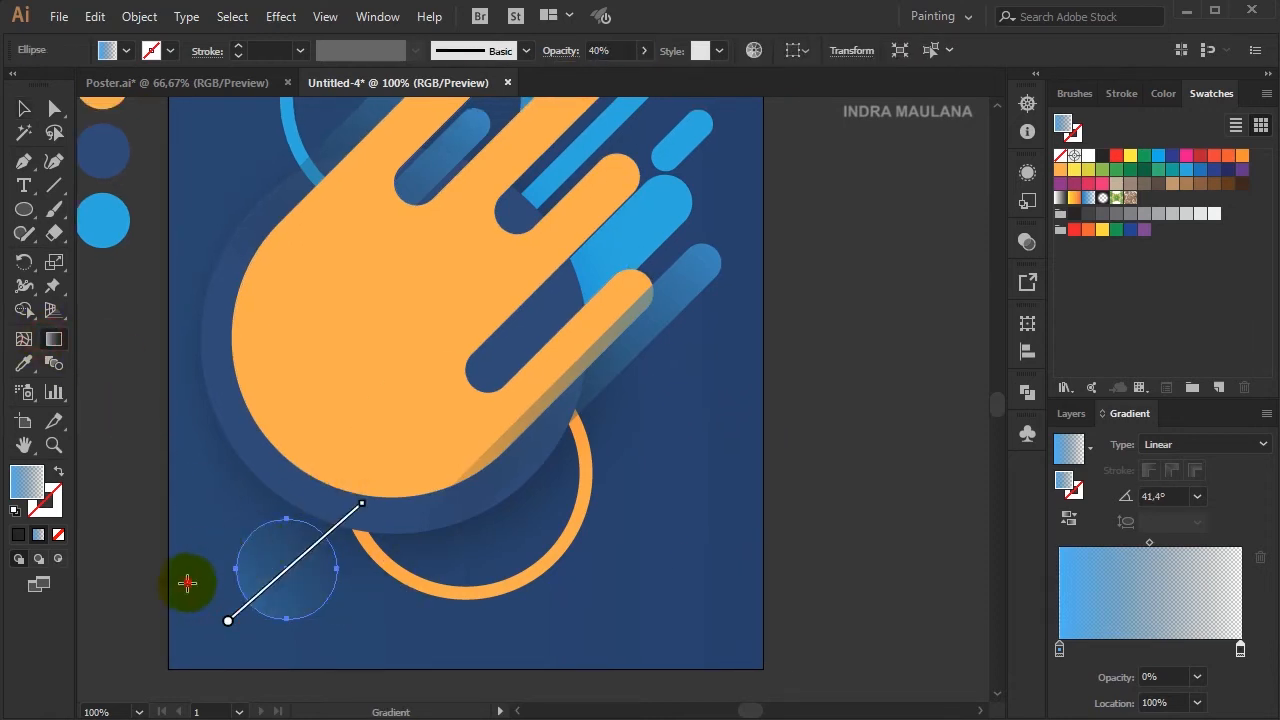
- Copy the faded gradient circle into the light blue ring beside the topmost arm and enlarge the copy
{"action": "left_click", "coordinate": [23, 108]}
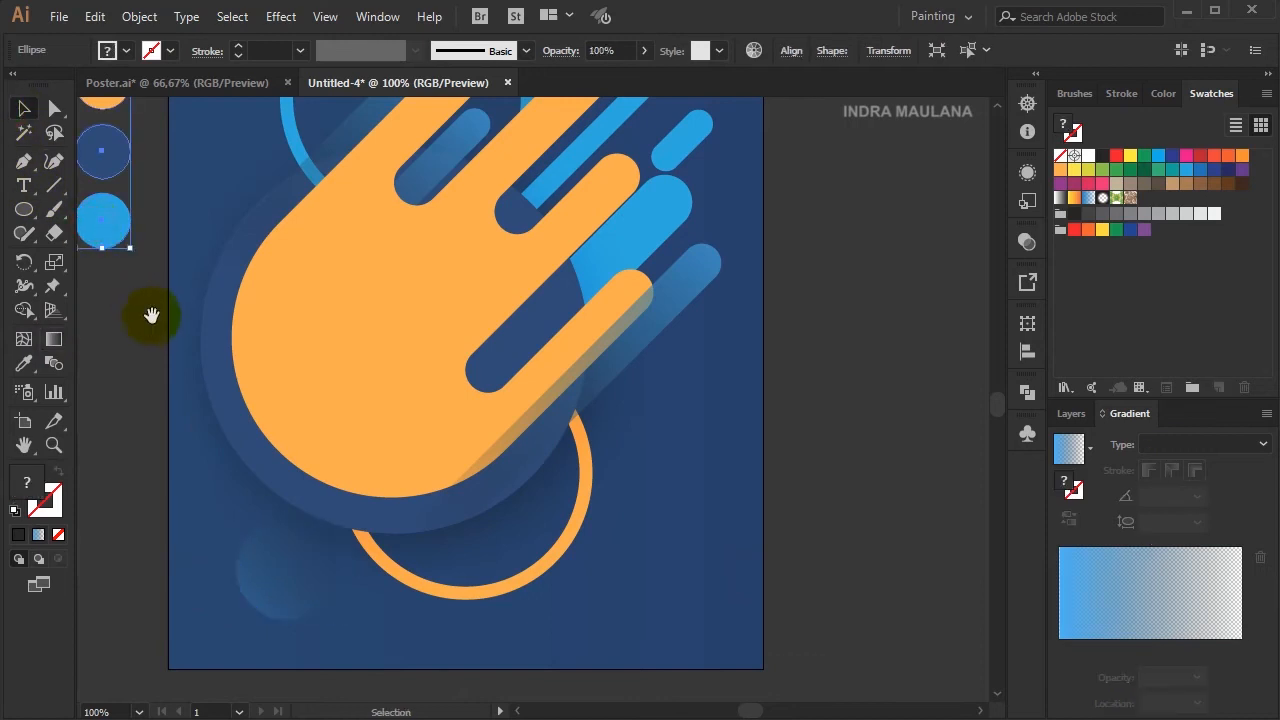
{"action": "scroll", "coordinate": [143, 309], "scroll_direction": "up", "scroll_amount": 2}
{"action": "left_click_drag", "start_coordinate": [260, 630], "coordinate": [367, 280]}
{"action": "left_click_drag", "start_coordinate": [303, 322], "coordinate": [347, 256]}
{"action": "left_click", "coordinate": [790, 409]}
- Copy the enlarged gradient circle to the empty area below and right of the lowest arm
{"action": "left_click_drag", "start_coordinate": [812, 488], "coordinate": [680, 388]}
{"action": "scroll", "coordinate": [740, 354], "scroll_direction": "down", "scroll_amount": 1}
{"action": "left_click_drag", "start_coordinate": [352, 268], "coordinate": [567, 500]}
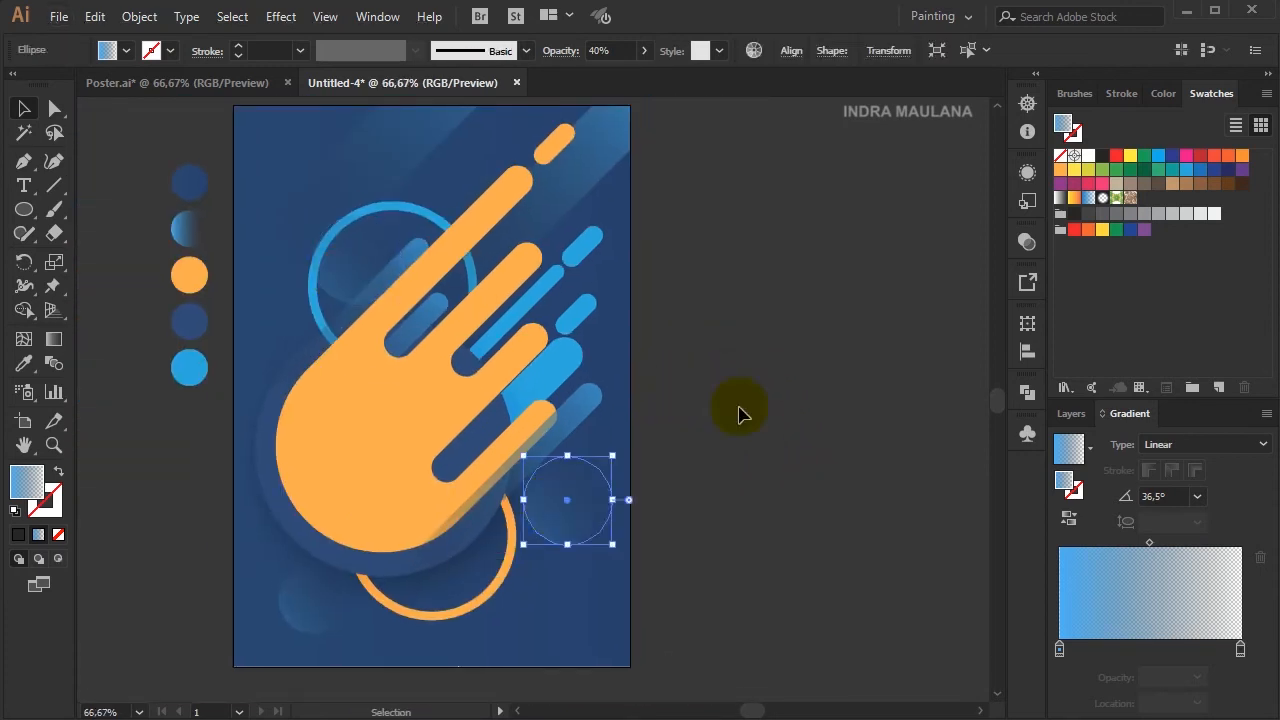
- Move the large faded circle onto the orange ring and place a small faded circle at the shadowed circle's left edge
{"action": "left_click_drag", "start_coordinate": [737, 409], "coordinate": [681, 387]}
{"action": "left_click_drag", "start_coordinate": [471, 520], "coordinate": [421, 583]}
{"action": "left_click_drag", "start_coordinate": [422, 527], "coordinate": [160, 304]}
{"action": "scroll", "coordinate": [211, 269], "scroll_direction": "up", "scroll_amount": 2}
{"action": "left_click_drag", "start_coordinate": [327, 485], "coordinate": [263, 336]}
{"action": "scroll", "coordinate": [215, 606], "scroll_direction": "down", "scroll_amount": 2}
{"action": "left_click", "coordinate": [215, 606]}
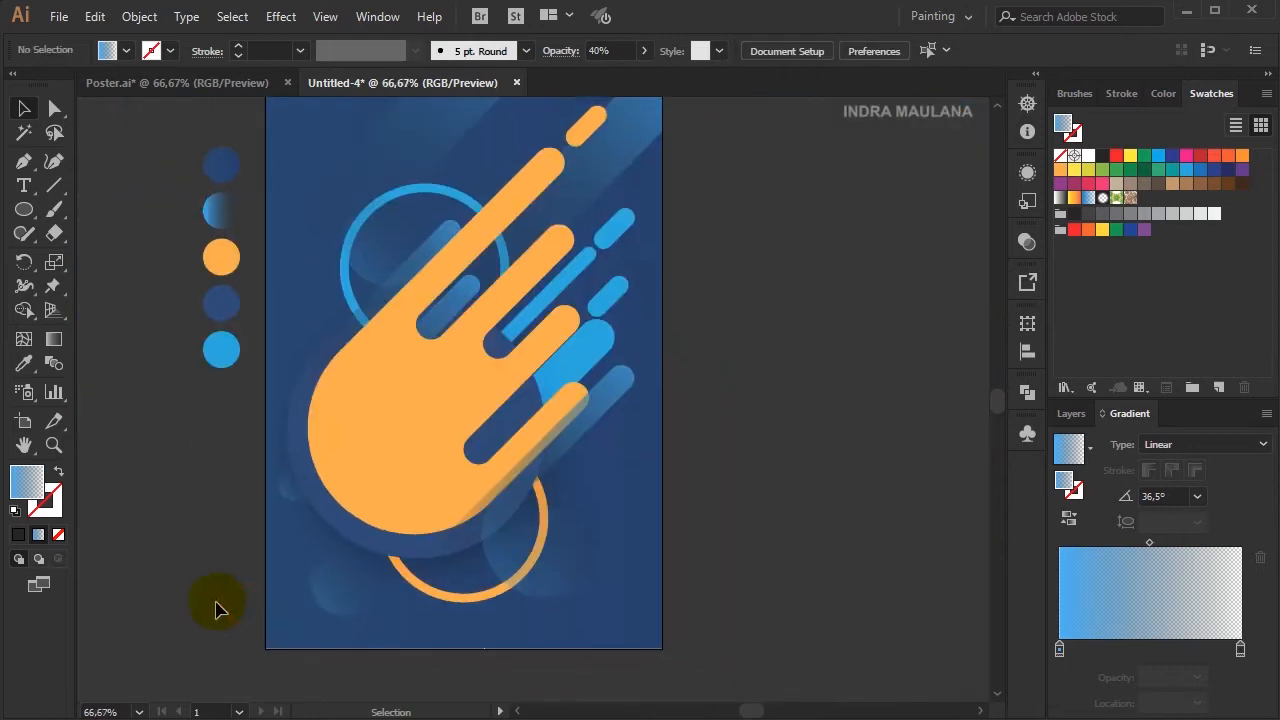
- Slightly reduce the stroke weight of the light blue ring and the orange ring together
{"action": "left_click_drag", "start_coordinate": [768, 337], "coordinate": [738, 374]}
{"action": "left_click", "coordinate": [486, 296]}
{"action": "left_click", "coordinate": [525, 580], "text": "shift"}
{"action": "left_click", "coordinate": [237, 57]}
- Fill the upper short light blue rounded dash with white, and undo the same recolouring tried on a neighbouring line
{"action": "left_click", "coordinate": [597, 273]}
{"action": "left_click", "coordinate": [1088, 155]}
{"action": "left_click_drag", "start_coordinate": [567, 331], "coordinate": [560, 323]}
{"action": "left_click", "coordinate": [1088, 155]}
{"action": "left_click", "coordinate": [883, 283]}
{"action": "key", "text": "ctrl+z"}
- Draw a closed diagonal band with the Pen tool from the poster's lower left corner up to its right edge
{"action": "left_click", "coordinate": [25, 163]}
{"action": "left_click", "coordinate": [638, 201]}
{"action": "left_click", "coordinate": [243, 600], "text": "shift"}
{"action": "left_click", "coordinate": [241, 667], "text": "shift"}
{"action": "key", "text": "shift+x"}
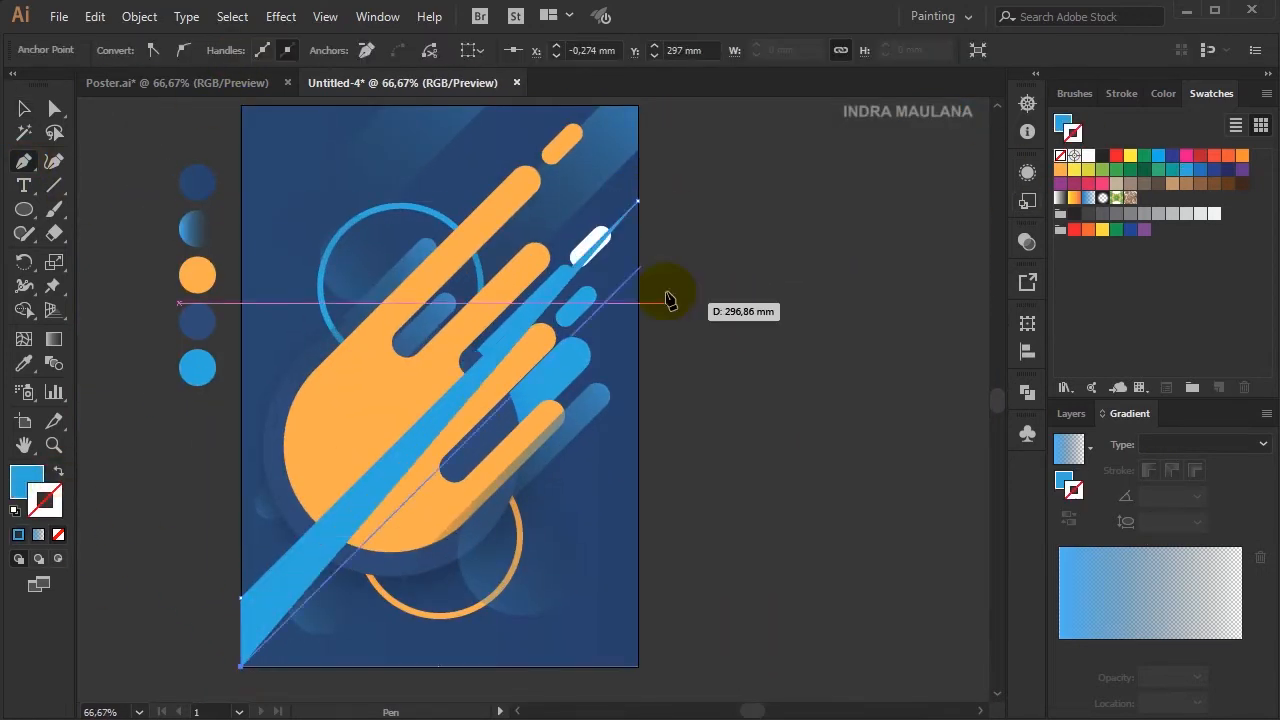
{"action": "left_click", "coordinate": [640, 266], "text": "shift"}
{"action": "left_click", "coordinate": [638, 201]}
- Give the diagonal band the fading blue gradient running up from the lower left corner, and send it behind the other artwork
{"action": "left_click", "coordinate": [54, 339]}
{"action": "left_click", "coordinate": [314, 566]}
{"action": "left_click_drag", "start_coordinate": [228, 660], "coordinate": [292, 585]}
{"action": "left_click_drag", "start_coordinate": [189, 646], "coordinate": [350, 493]}
{"action": "key", "text": "ctrl+shift+["}
{"action": "key", "text": "ctrl+shift+a"}
{"action": "left_click_drag", "start_coordinate": [367, 269], "coordinate": [337, 283]}
{"action": "key", "text": "v"}
- Draw a circle inside the large rounded end of the orange shape and fill it with white
{"action": "left_click", "coordinate": [24, 209]}
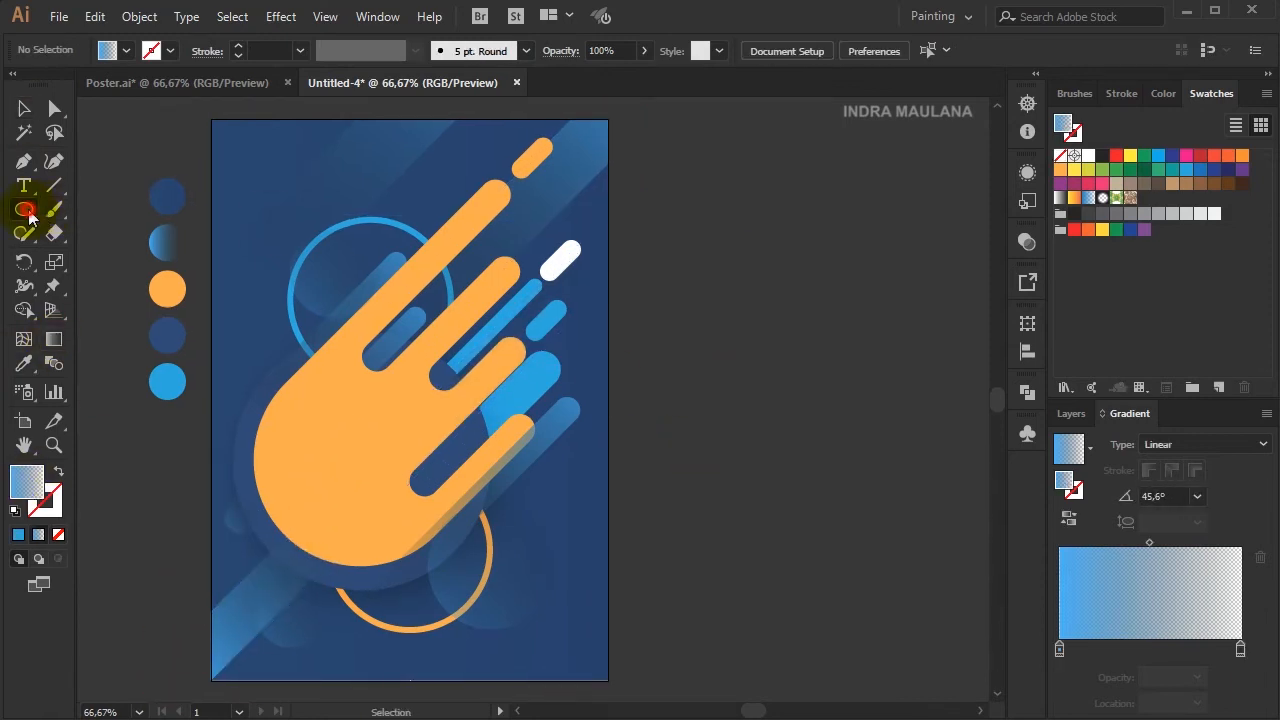
{"action": "left_click_drag", "start_coordinate": [343, 455], "coordinate": [428, 528]}
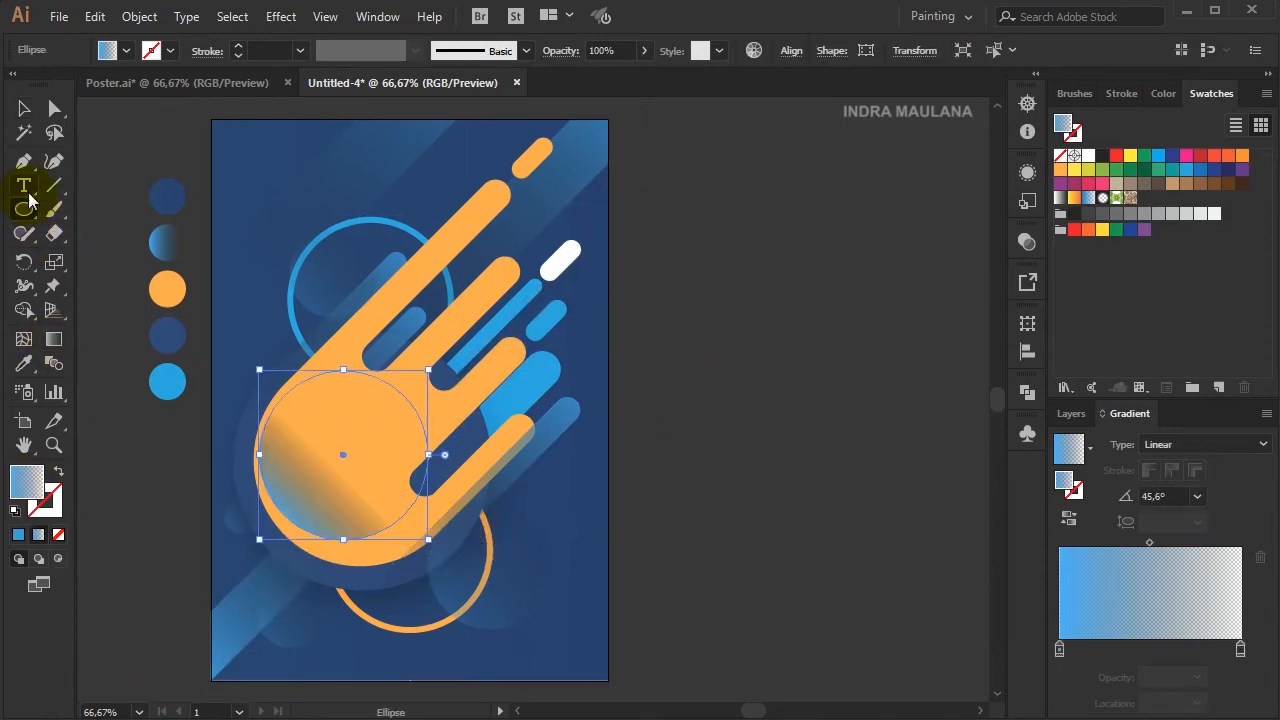
{"action": "left_click", "coordinate": [24, 108]}
{"action": "left_click", "coordinate": [1087, 156]}
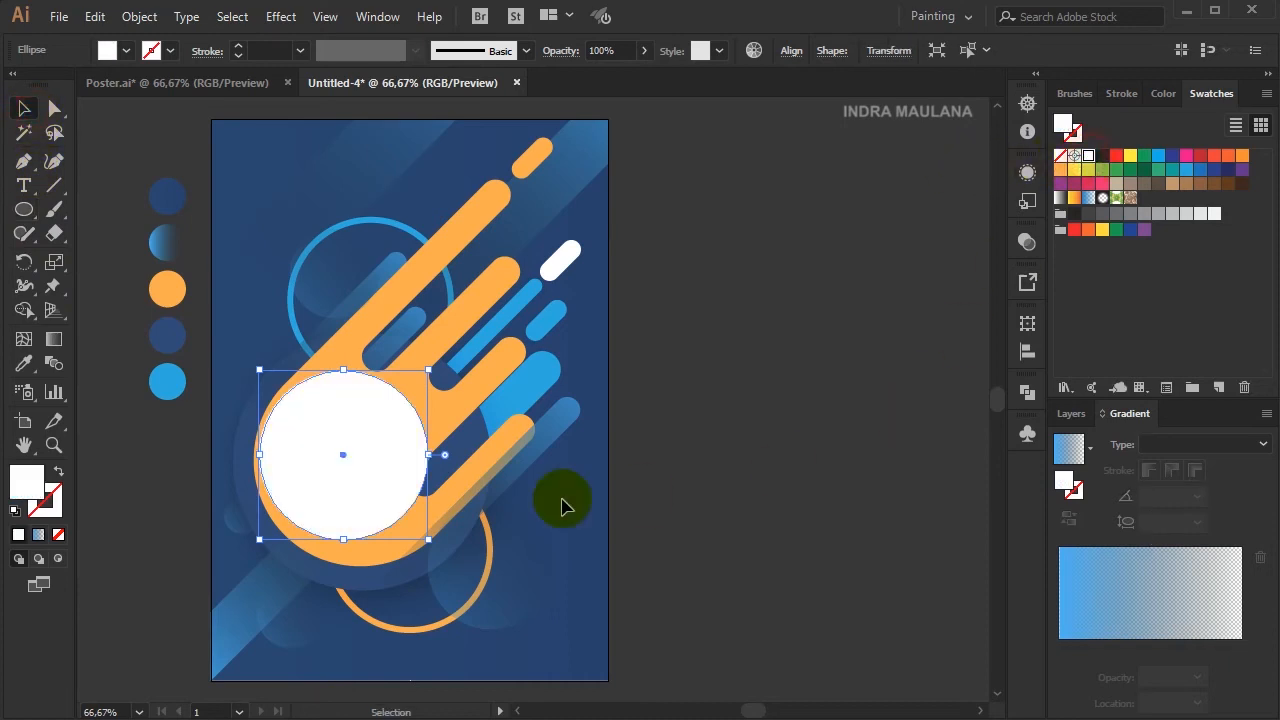
- Enlarge the white circle so it nearly fills the orange rounded end, and roughly centre it there
{"action": "mouse_move", "coordinate": [357, 452]}
{"action": "left_mouse_down"}
{"action": "mouse_move", "coordinate": [372, 462]}
{"action": "mouse_move", "coordinate": [361, 452]}
{"action": "left_mouse_up"}
{"action": "left_click_drag", "start_coordinate": [443, 380], "coordinate": [477, 343]}
{"action": "mouse_move", "coordinate": [343, 443]}
{"action": "left_mouse_down"}
{"action": "mouse_move", "coordinate": [363, 429]}
{"action": "mouse_move", "coordinate": [326, 462]}
{"action": "left_mouse_up"}
{"action": "scroll", "coordinate": [343, 557], "scroll_direction": "up", "scroll_amount": 1}
{"action": "left_click_drag", "start_coordinate": [535, 259], "coordinate": [516, 279]}
{"action": "left_click_drag", "start_coordinate": [405, 367], "coordinate": [397, 372]}
{"action": "left_click_drag", "start_coordinate": [500, 291], "coordinate": [515, 267]}
{"action": "left_click_drag", "start_coordinate": [394, 351], "coordinate": [399, 342]}
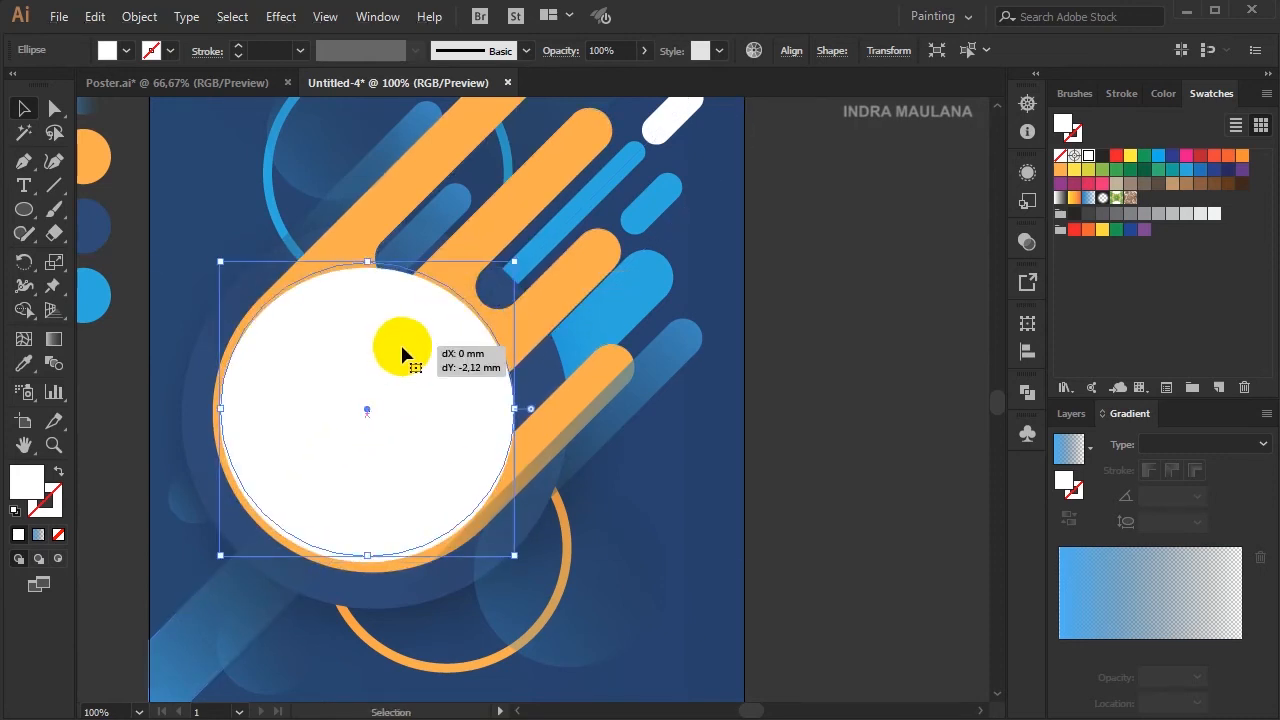
- Nudge the white circle slightly down and to the right to leave an even orange rim
{"action": "key", "text": "Down"}
{"action": "key", "text": "Down"}
{"action": "key", "text": "Down"}
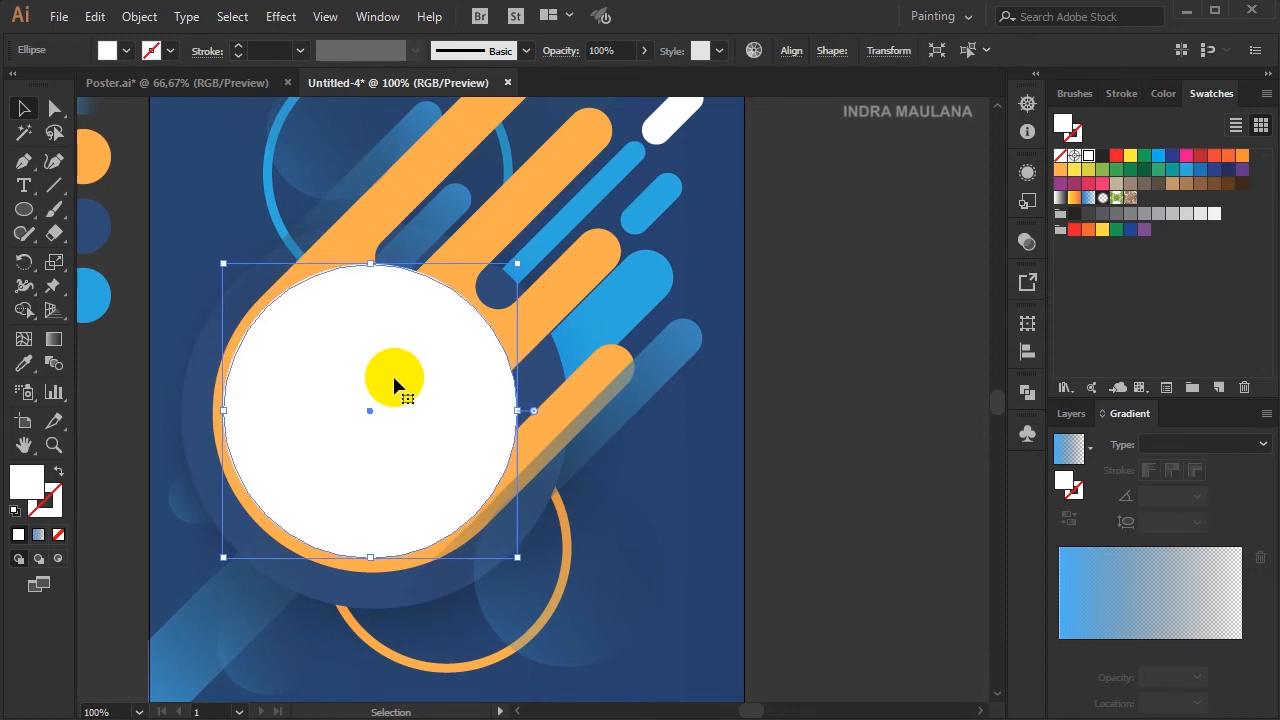
{"action": "key", "text": "Right"}
{"action": "key", "text": "Right"}
{"action": "key", "text": "Right"}
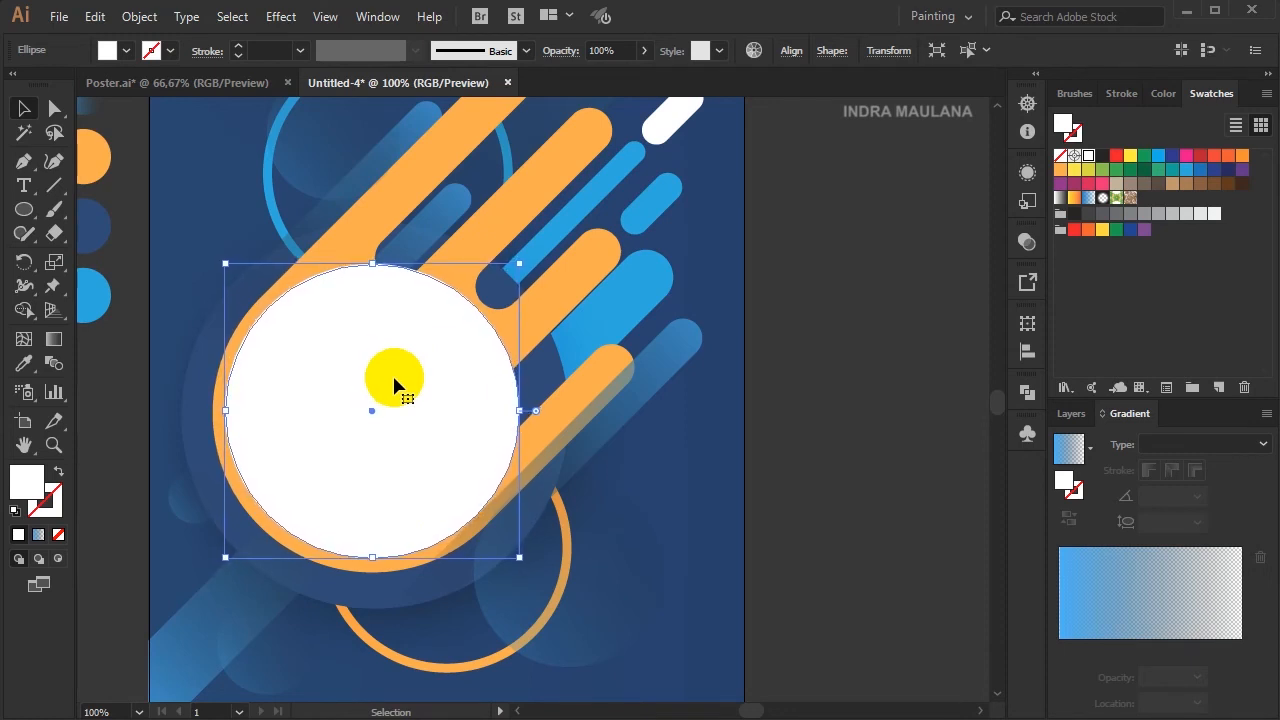
{"action": "left_click", "coordinate": [797, 311]}
{"action": "key", "text": "ctrl+minus"}
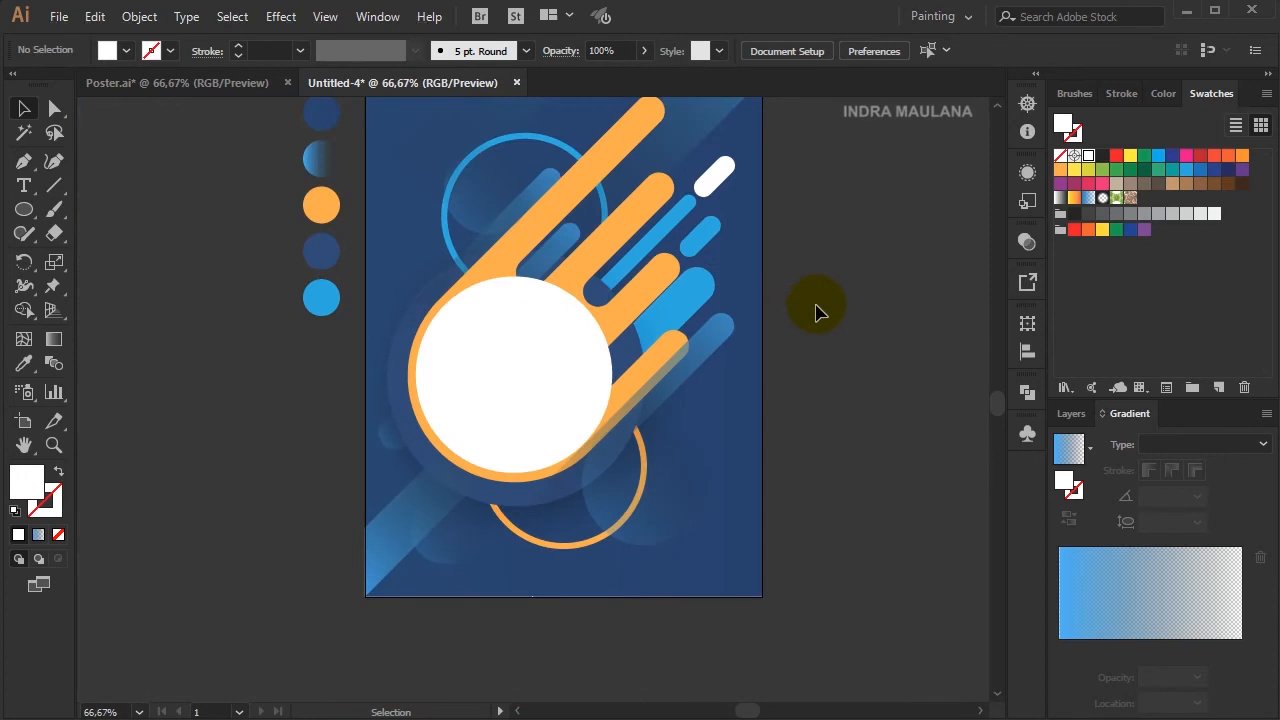
{"action": "left_click_drag", "start_coordinate": [768, 366], "coordinate": [733, 366]}
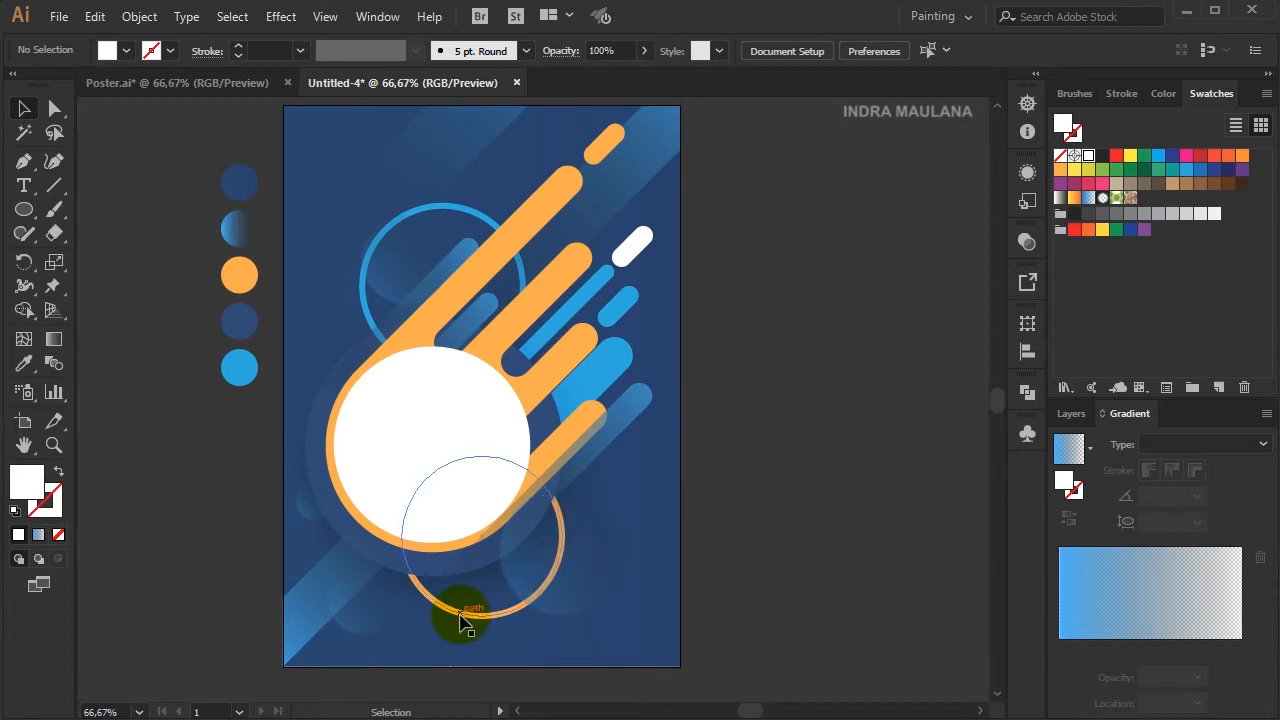
- Set the stroke weight of the orange and light blue rings to 6 pt
{"action": "left_click", "coordinate": [458, 610]}
{"action": "left_click", "coordinate": [416, 210], "text": "shift"}
{"action": "left_click", "coordinate": [238, 56]}
{"action": "left_click", "coordinate": [238, 56]}
{"action": "left_click", "coordinate": [238, 56]}
{"action": "left_click", "coordinate": [100, 322]}
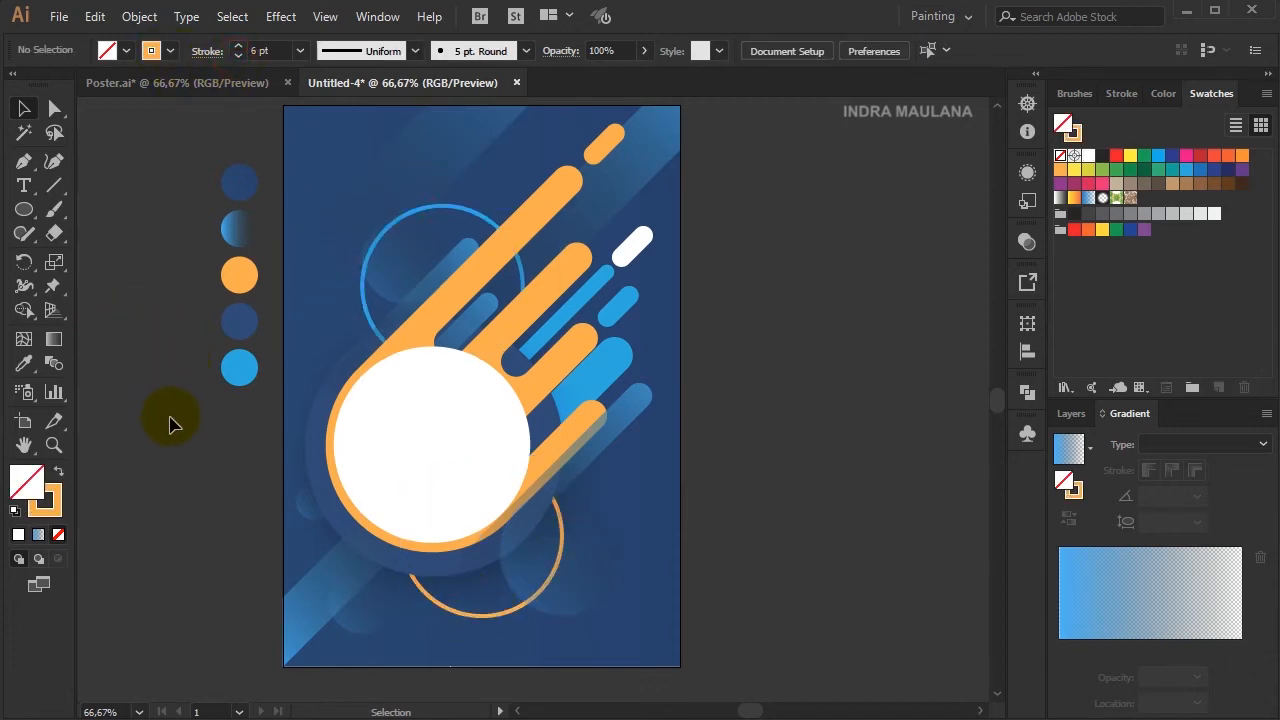
- Copy the light blue ring down and left over the white circle and give the copy a white stroke
{"action": "scroll", "coordinate": [325, 317], "scroll_direction": "right", "scroll_amount": 2}
{"action": "left_click_drag", "start_coordinate": [397, 215], "coordinate": [346, 323]}
{"action": "left_click", "coordinate": [750, 323]}
{"action": "left_click", "coordinate": [300, 336]}
{"action": "left_click", "coordinate": [171, 50]}
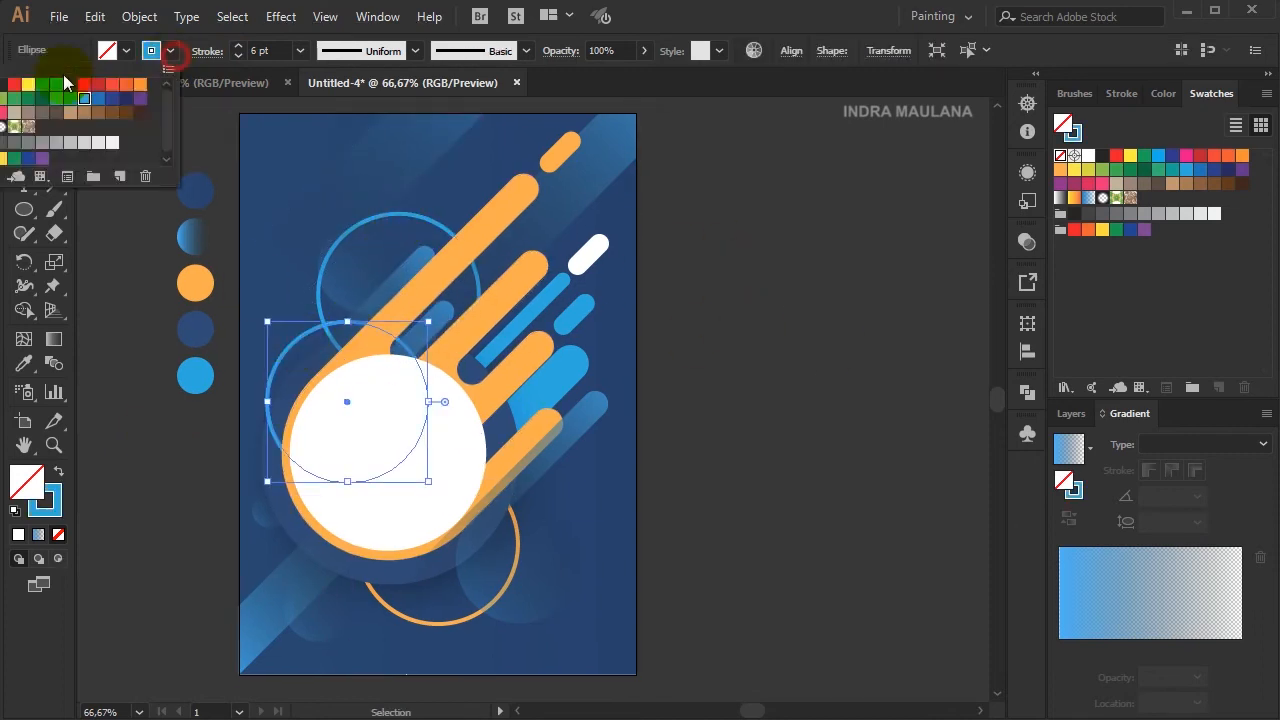
{"action": "left_click", "coordinate": [113, 143]}
- Shrink the white ring and move it to the right of the white circle, over the lowest orange arm
{"action": "scroll", "coordinate": [396, 401], "scroll_direction": "up", "scroll_amount": 1}
{"action": "left_click", "coordinate": [238, 317]}
{"action": "left_click_drag", "start_coordinate": [443, 280], "coordinate": [420, 304]}
{"action": "left_click", "coordinate": [777, 366]}
{"action": "scroll", "coordinate": [756, 371], "scroll_direction": "down", "scroll_amount": 1}
{"action": "left_click_drag", "start_coordinate": [388, 353], "coordinate": [364, 374]}
{"action": "left_click", "coordinate": [250, 440]}
{"action": "scroll", "coordinate": [250, 445], "scroll_direction": "down", "scroll_amount": 1}
{"action": "left_click_drag", "start_coordinate": [250, 460], "coordinate": [226, 463]}
{"action": "scroll", "coordinate": [305, 450], "scroll_direction": "up", "scroll_amount": 1}
{"action": "left_click_drag", "start_coordinate": [314, 371], "coordinate": [506, 400]}
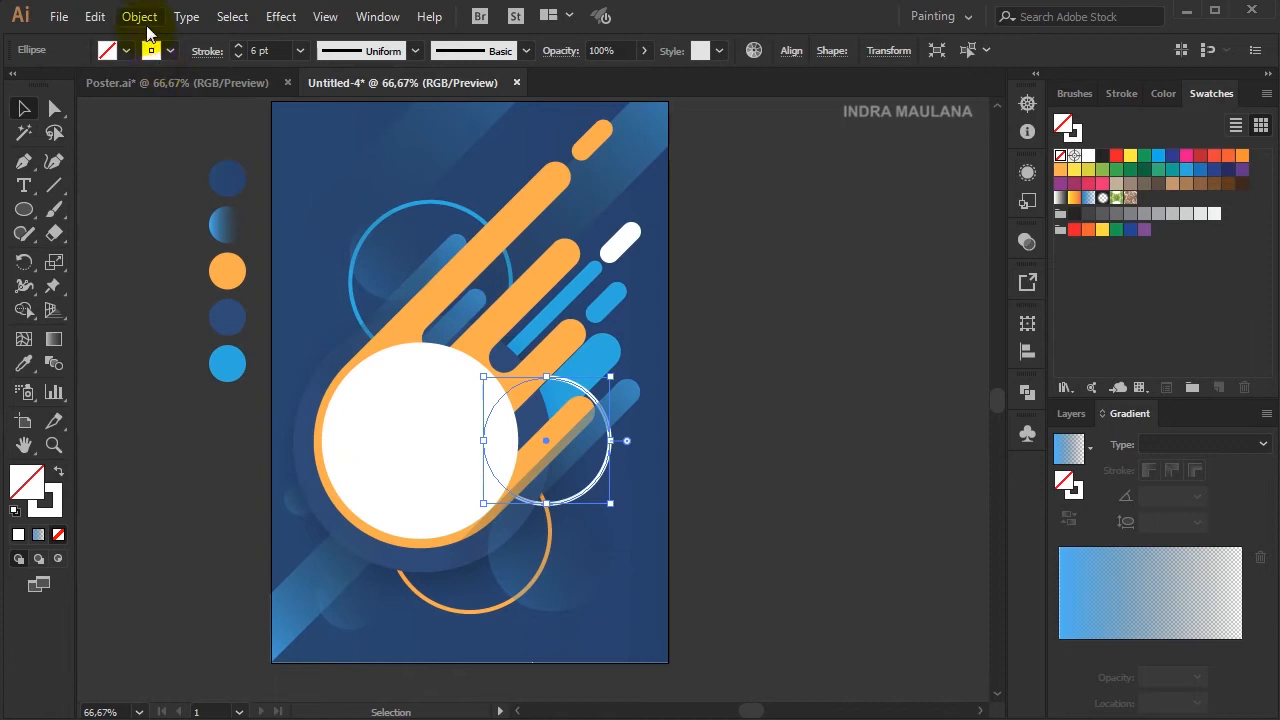
- Give the white ring a dashed stroke with 4 pt dashes and butt caps
{"action": "left_click", "coordinate": [207, 50]}
{"action": "left_click", "coordinate": [6, 190]}
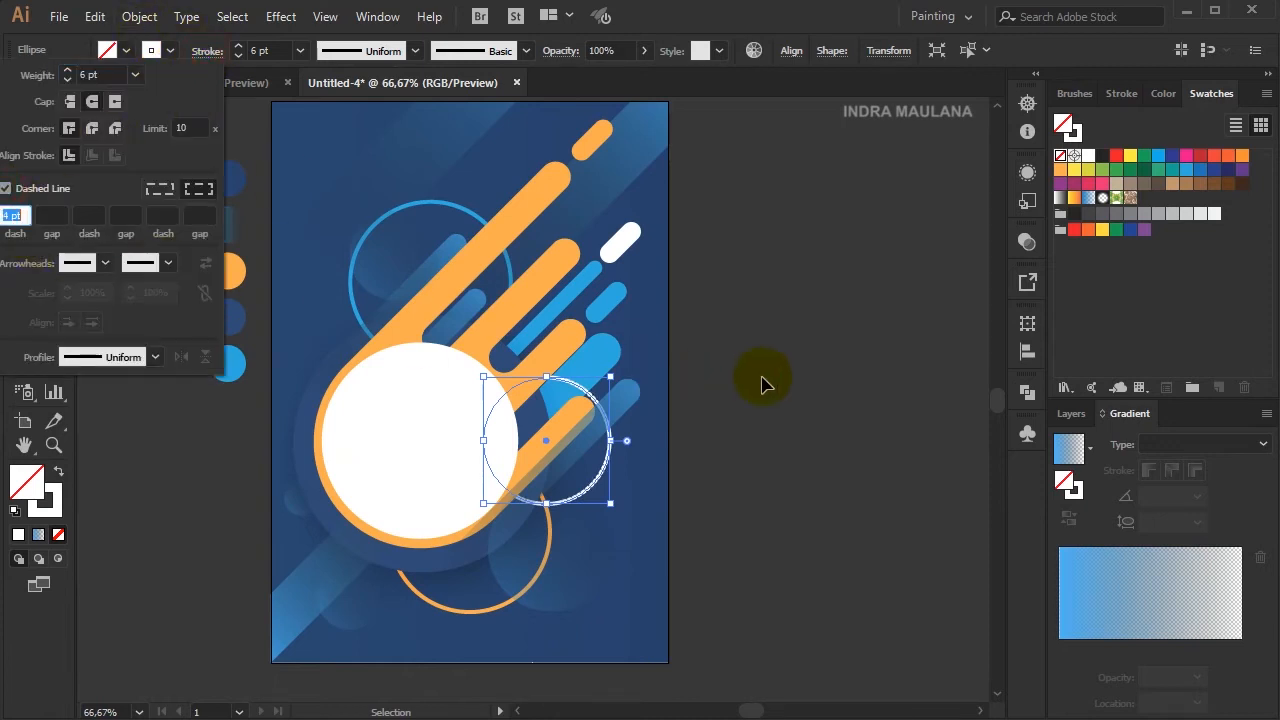
{"action": "left_click", "coordinate": [766, 371]}
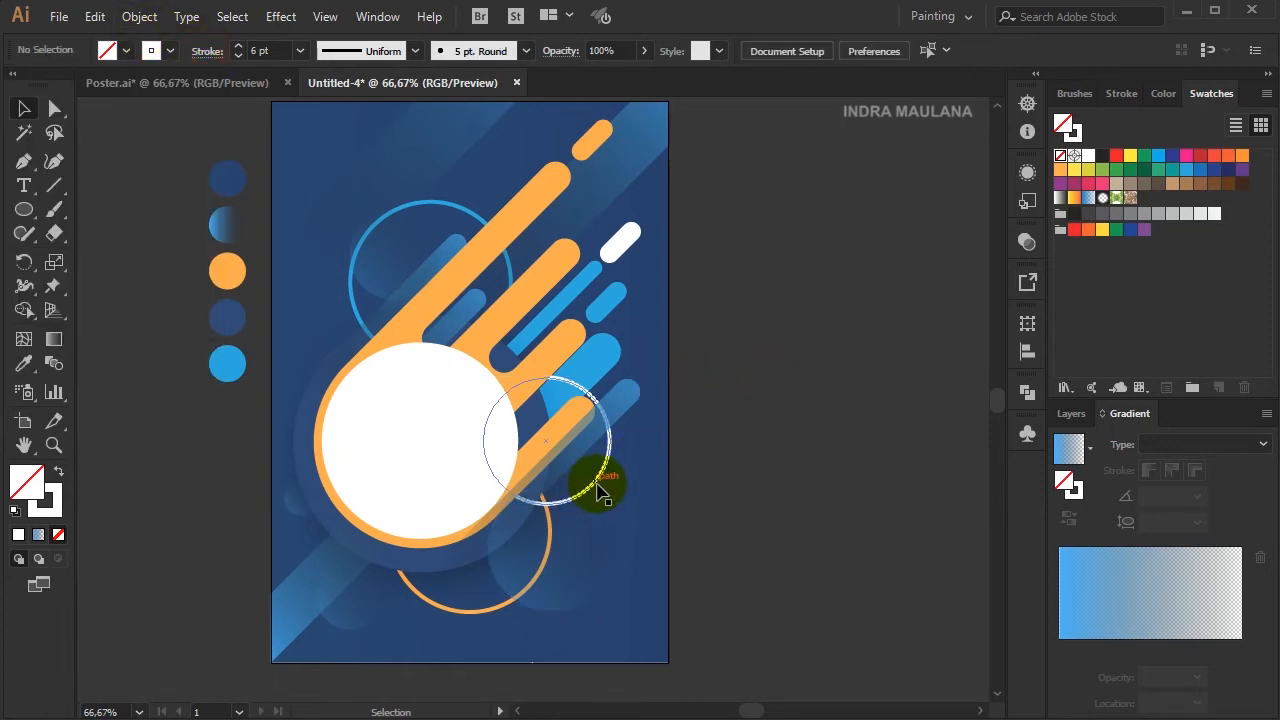
{"action": "left_click", "coordinate": [598, 484]}
{"action": "left_click", "coordinate": [208, 54]}
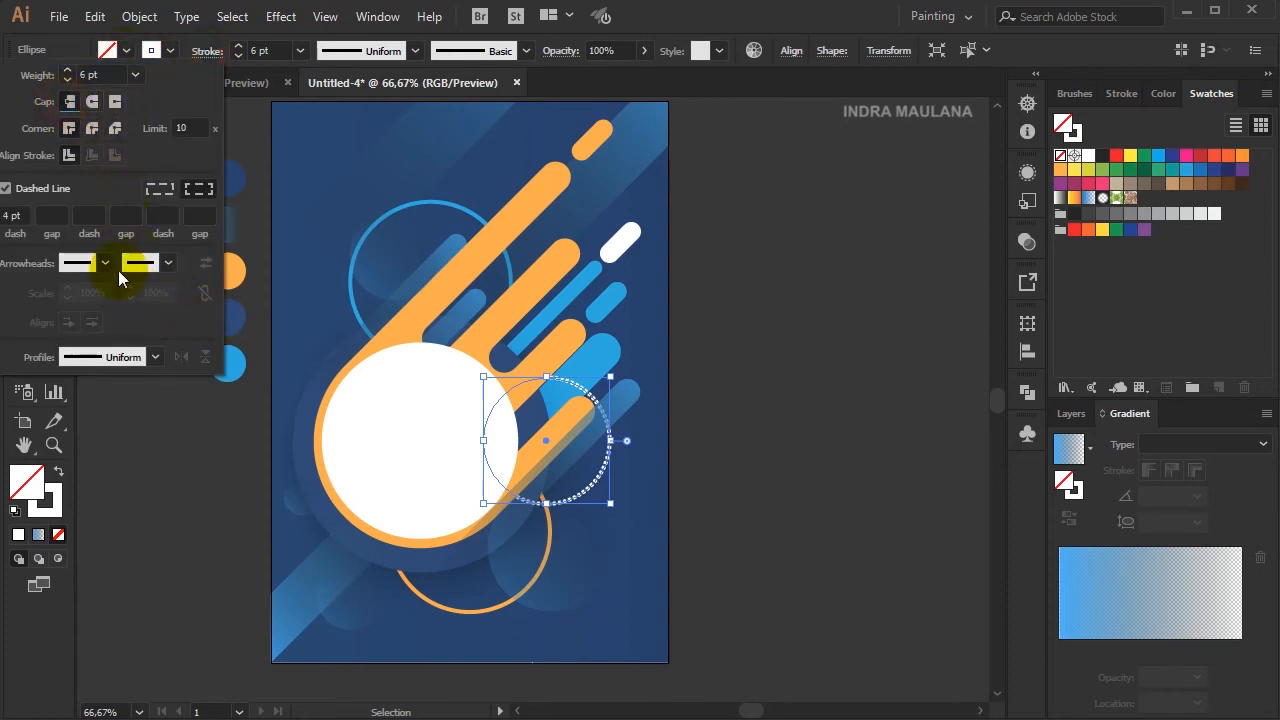
{"action": "left_click", "coordinate": [725, 438]}
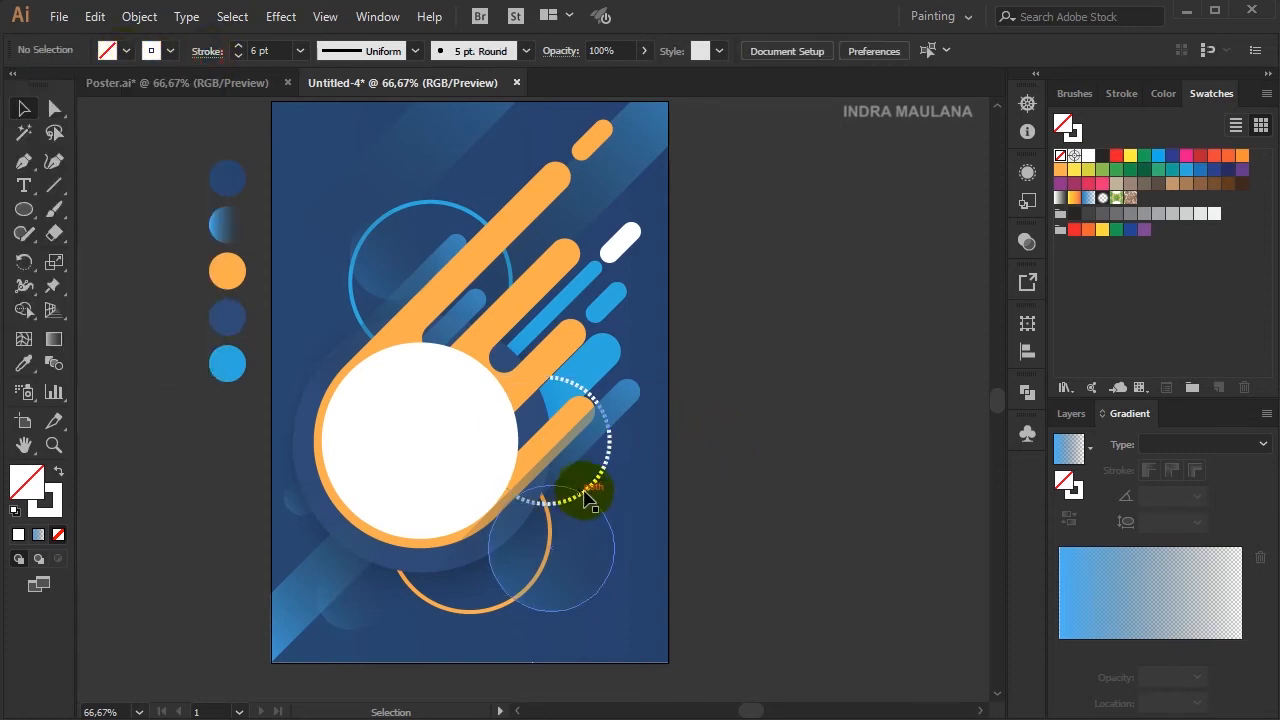
- Move the dashed white ring up and right so it surrounds the ends of the lower blue lines
{"action": "left_click_drag", "start_coordinate": [594, 488], "coordinate": [623, 455]}
{"action": "left_click", "coordinate": [798, 450]}
{"action": "key", "text": "space"}
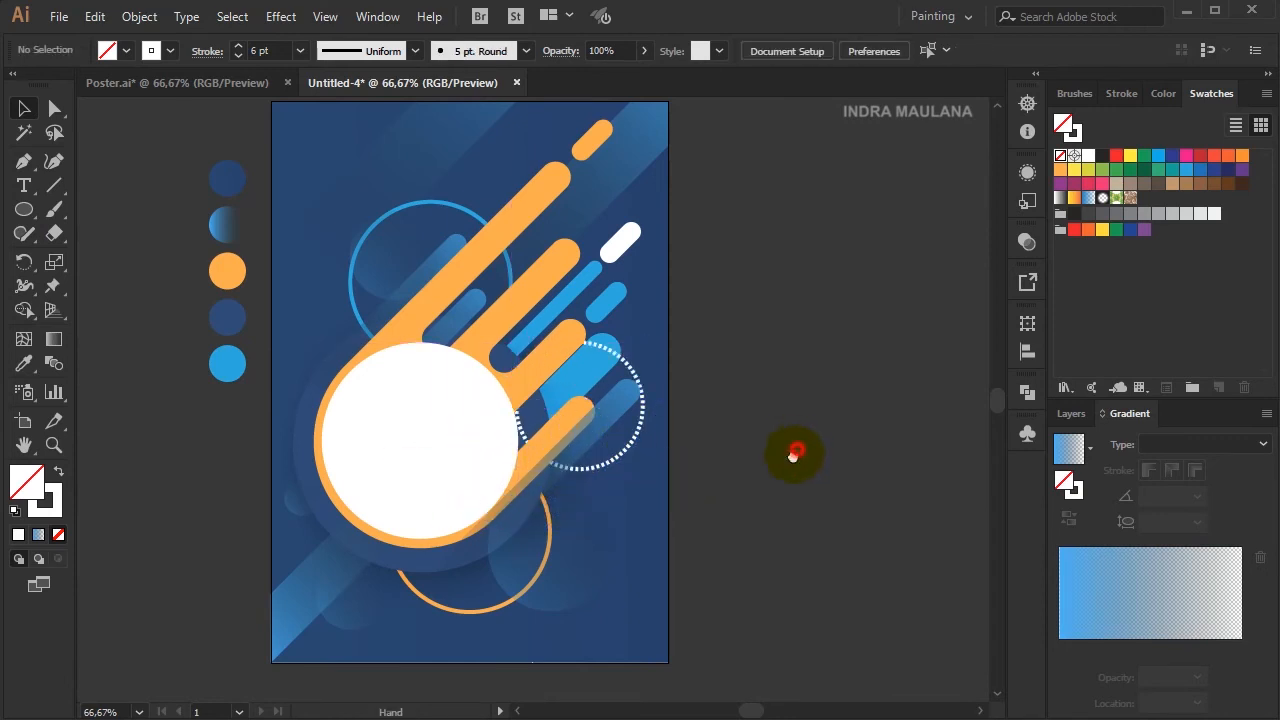
{"action": "left_click_drag", "start_coordinate": [797, 450], "coordinate": [789, 472]}
{"action": "left_click_drag", "start_coordinate": [771, 514], "coordinate": [751, 506]}
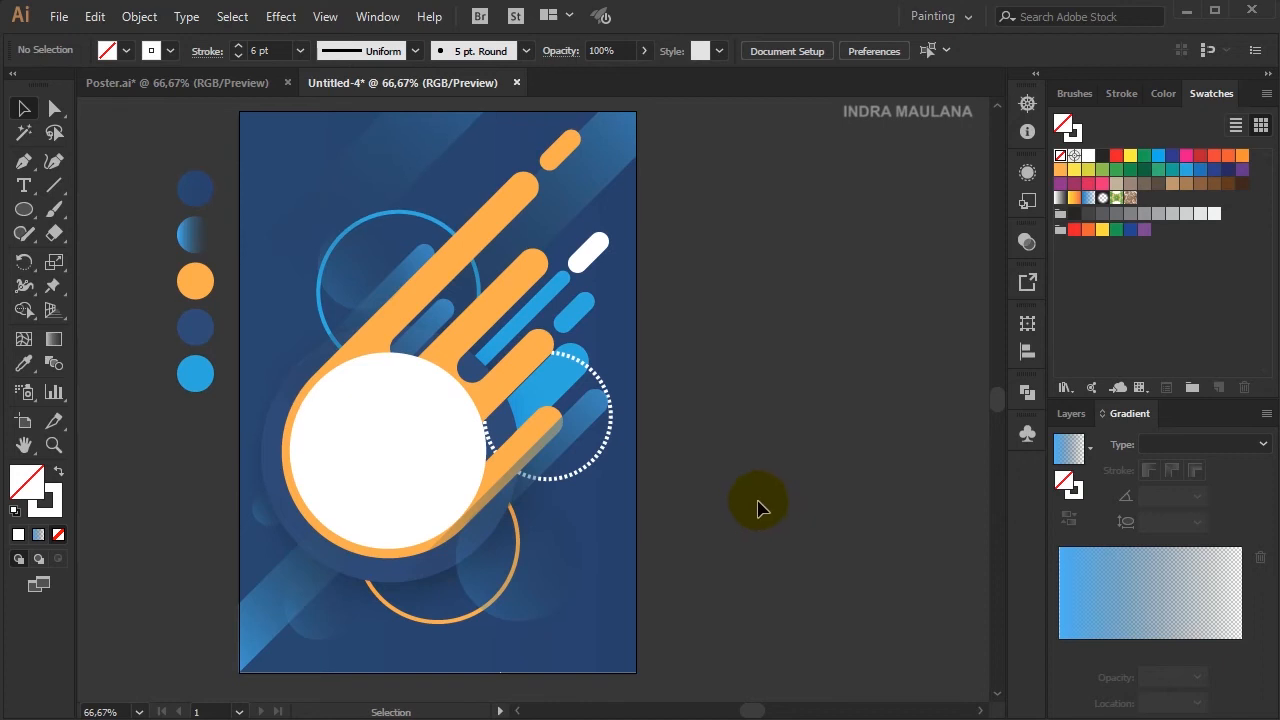
{"action": "left_click_drag", "start_coordinate": [602, 455], "coordinate": [597, 456]}
{"action": "left_click", "coordinate": [671, 415]}
{"action": "scroll", "coordinate": [687, 404], "scroll_direction": "down", "scroll_amount": 1}
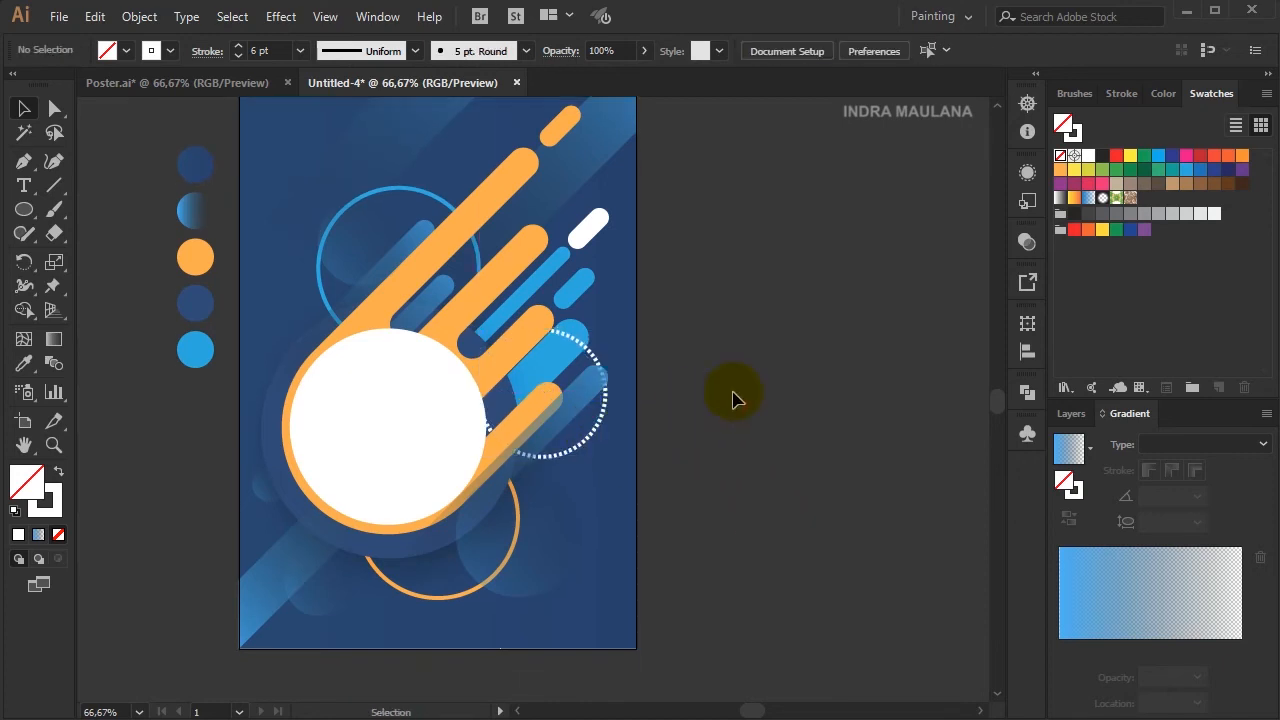
- Apply a Drop Shadow effect to the large orange shape
{"action": "left_click", "coordinate": [480, 298]}
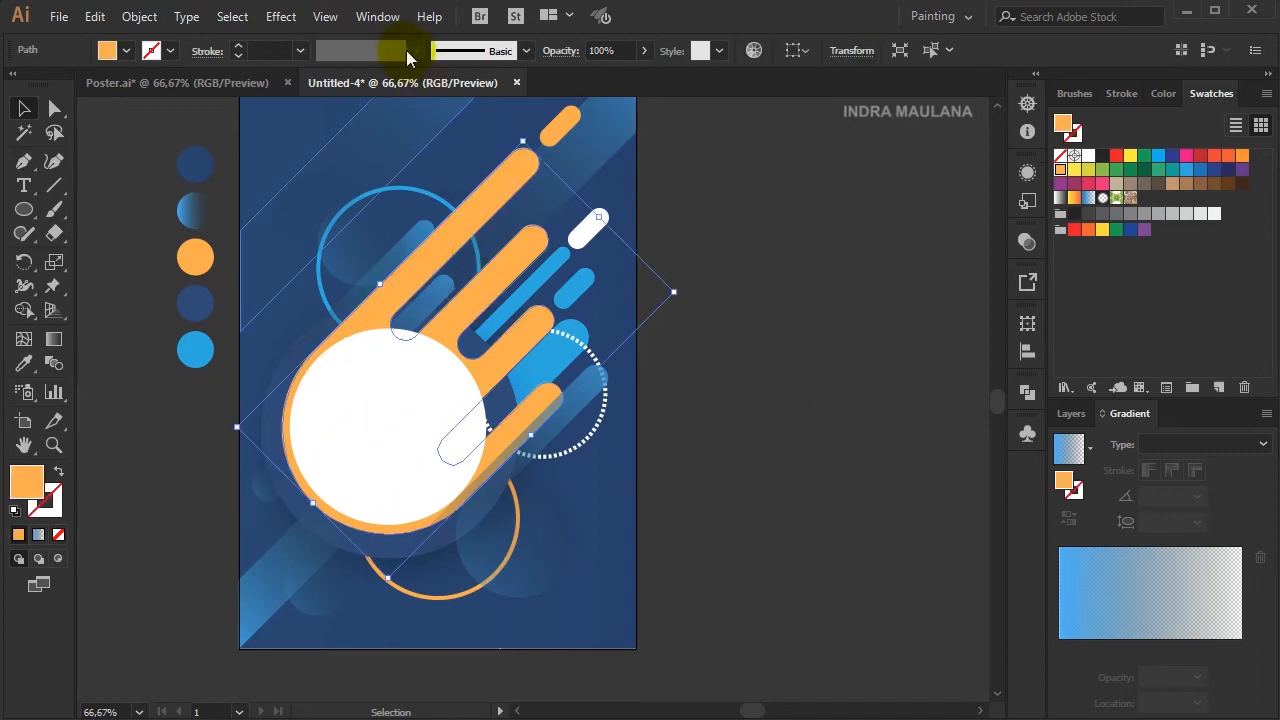
{"action": "left_click", "coordinate": [297, 22]}
{"action": "mouse_move", "coordinate": [338, 247]}
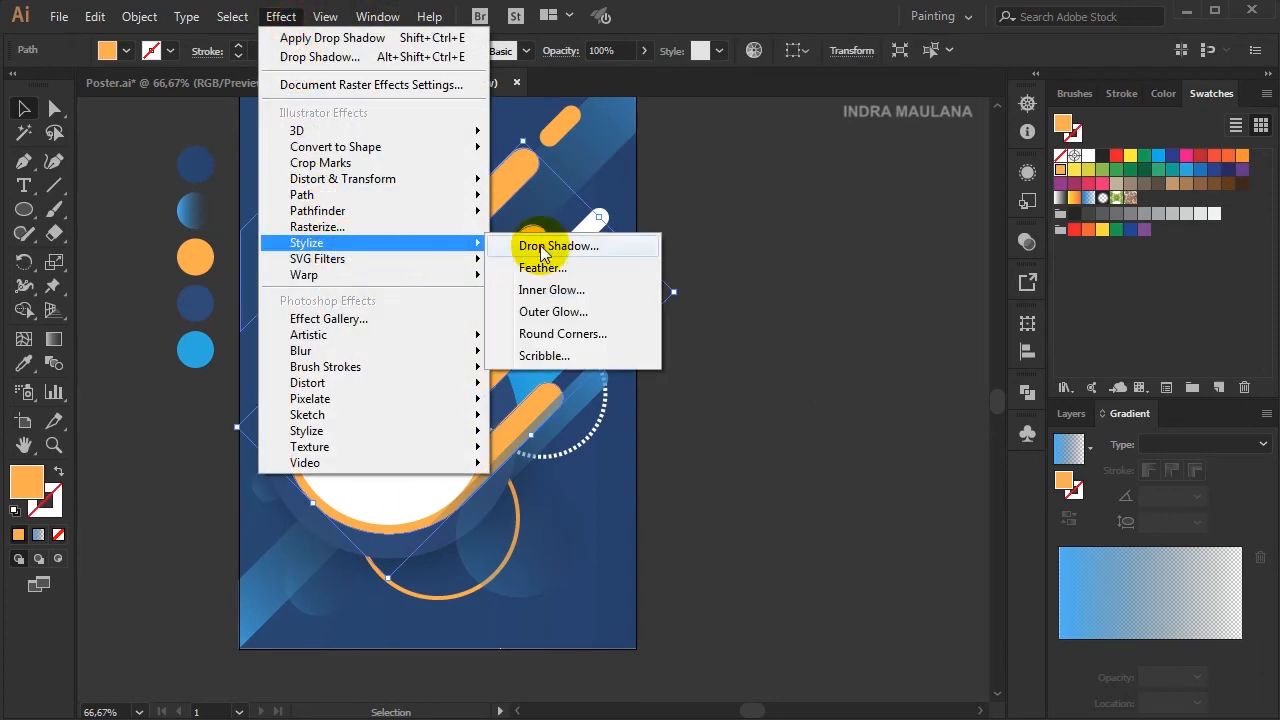
{"action": "left_click", "coordinate": [534, 246]}
{"action": "left_click", "coordinate": [1015, 420]}
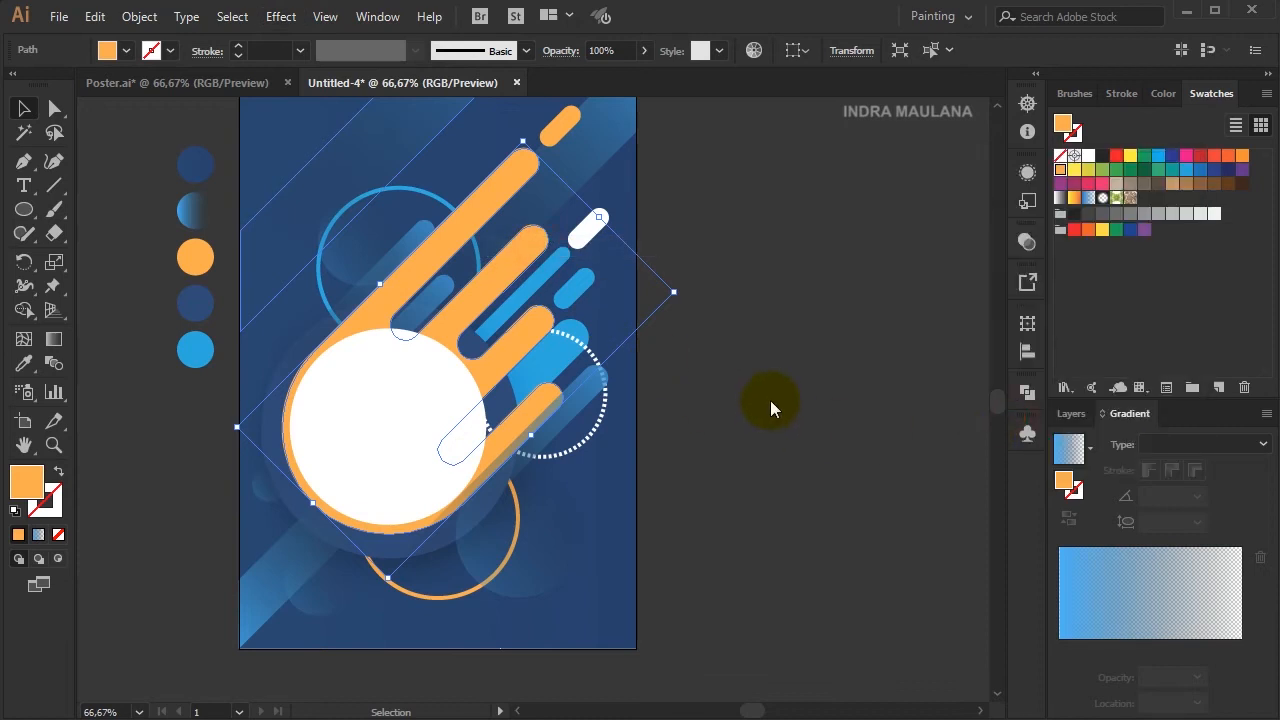
{"action": "left_click", "coordinate": [772, 400]}
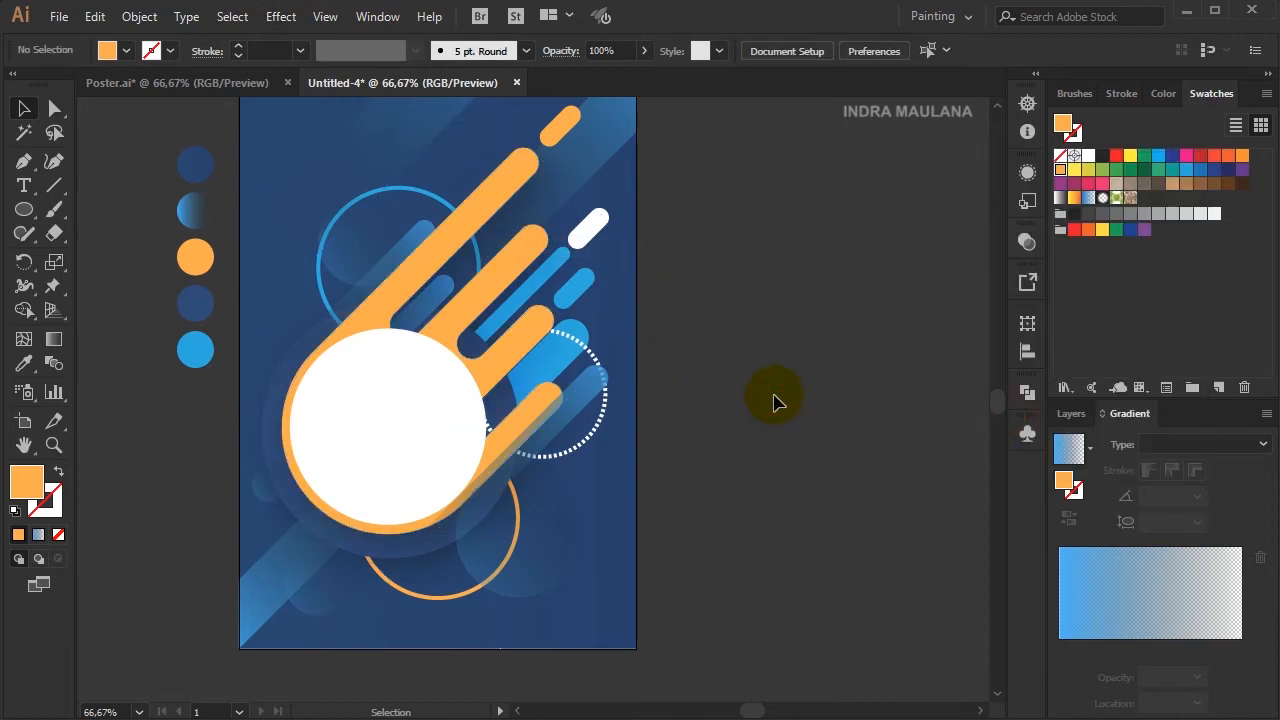
- Create a new portrait A4 print document, 210 x 297 mm, in CMYK colour mode
{"action": "left_click", "coordinate": [59, 17]}
{"action": "left_click", "coordinate": [62, 37]}
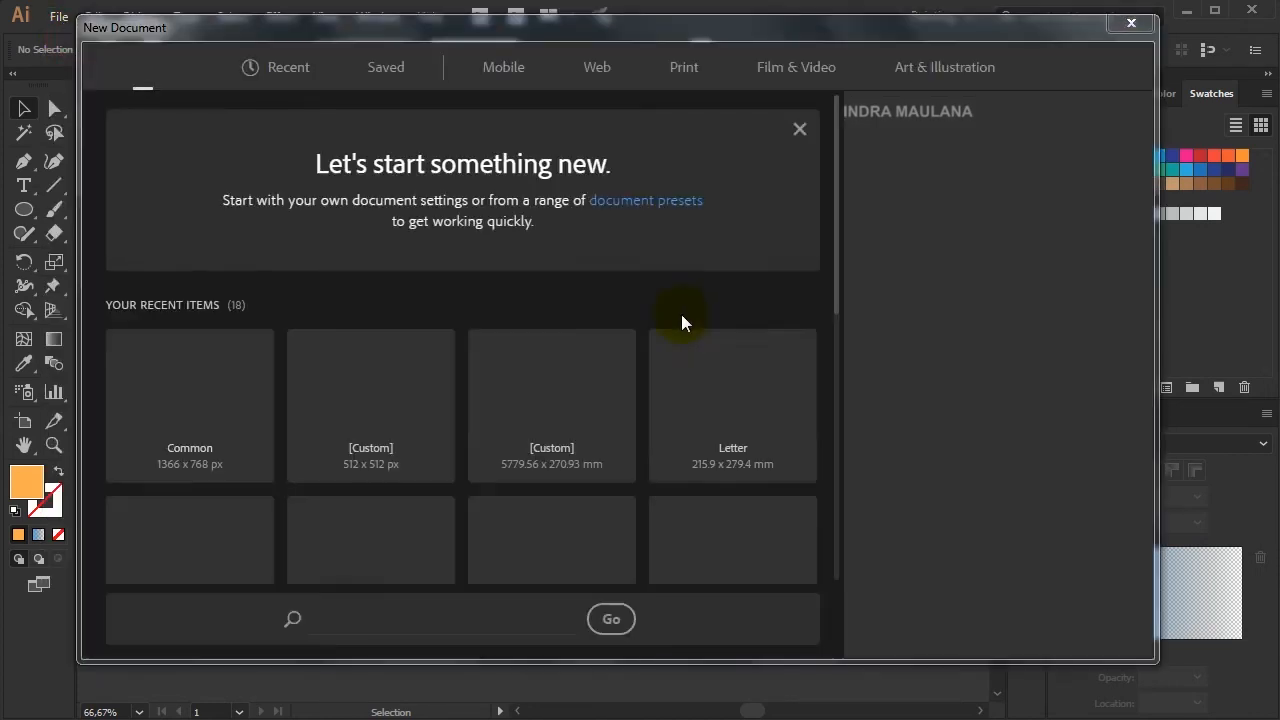
{"action": "left_click", "coordinate": [590, 72]}
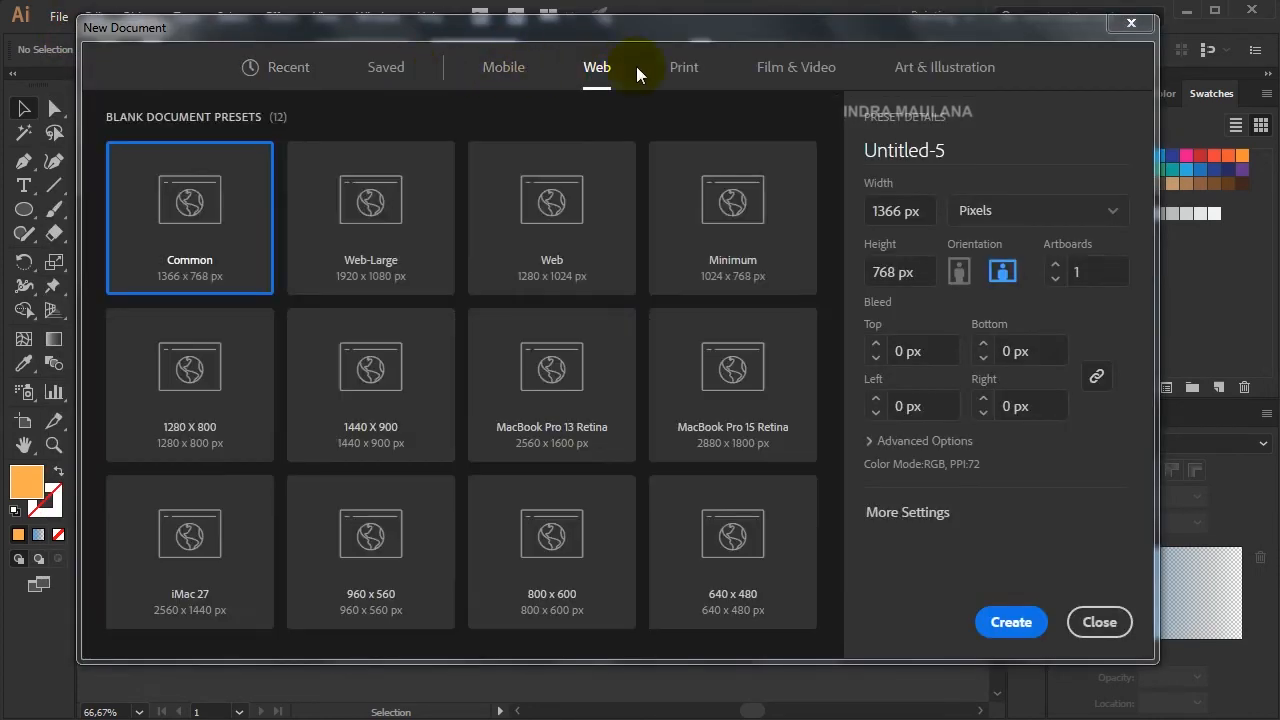
{"action": "left_click", "coordinate": [684, 67]}
{"action": "left_click", "coordinate": [404, 249]}
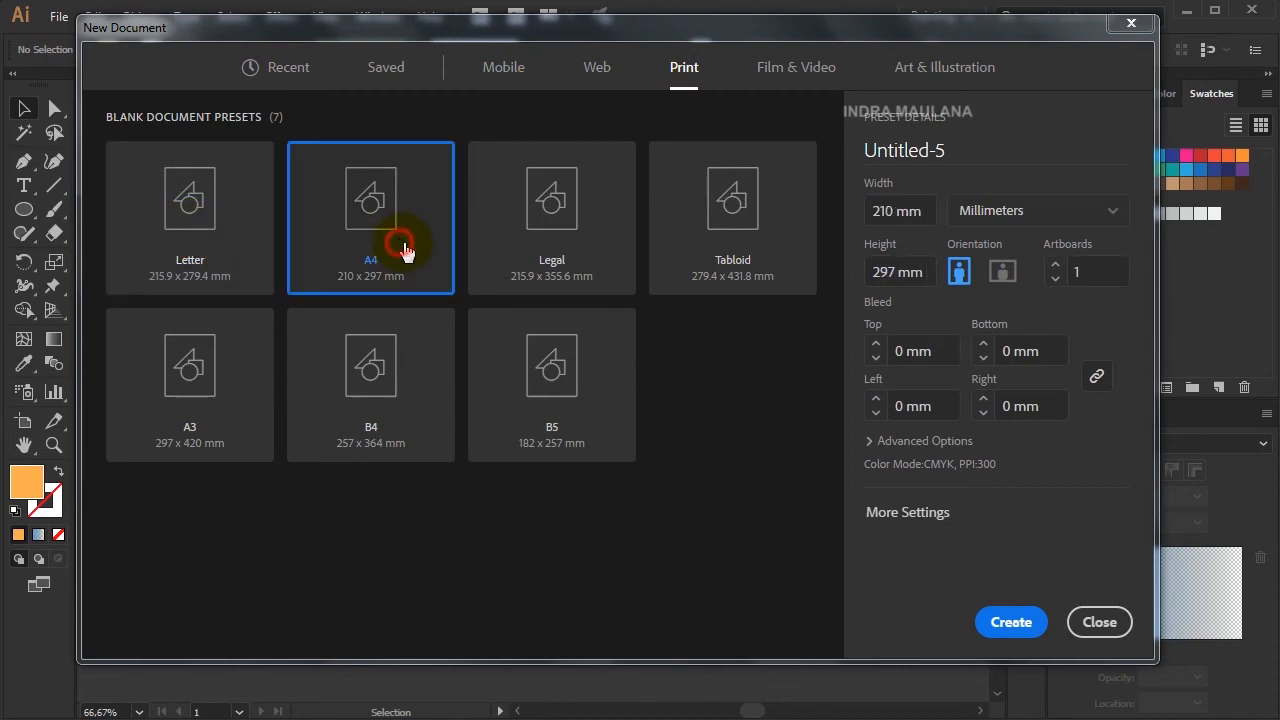
{"action": "left_click", "coordinate": [908, 514]}
{"action": "left_click", "coordinate": [575, 456]}
{"action": "left_click", "coordinate": [561, 468]}
{"action": "left_click", "coordinate": [757, 569]}
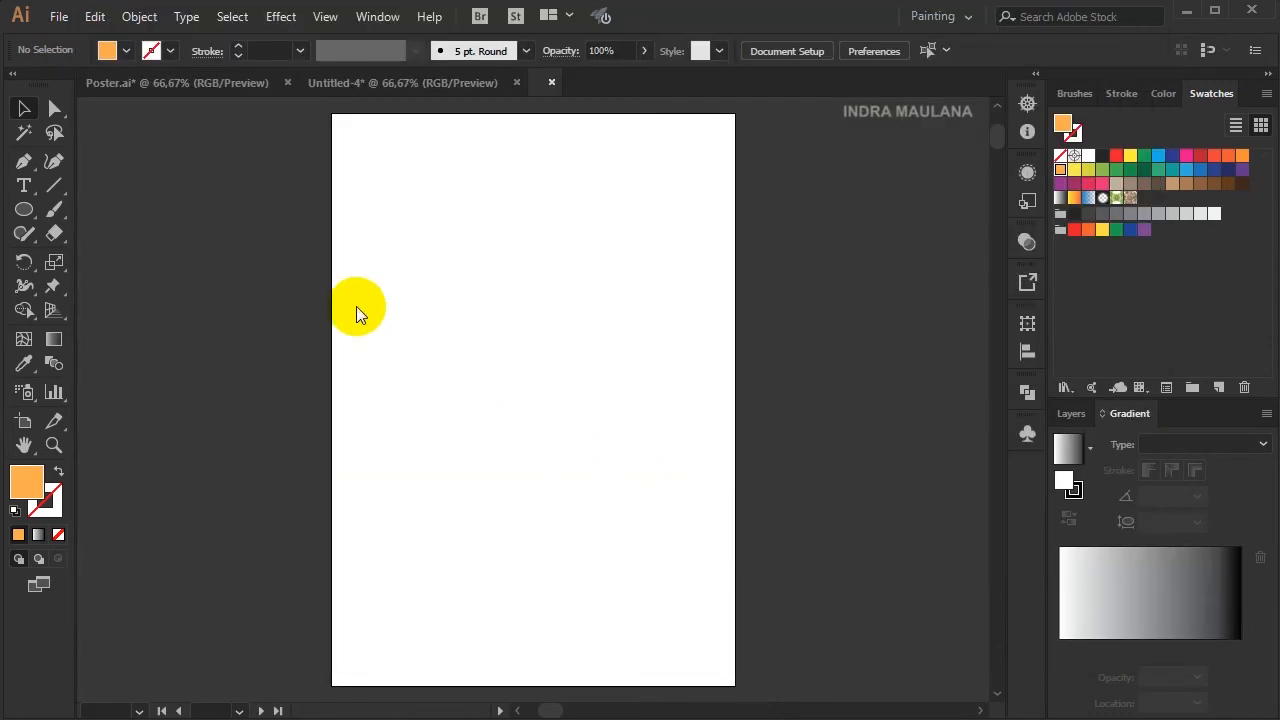
- Draw a circle above the middle of the new page with a white-to-black gradient fill and no stroke
{"action": "left_click", "coordinate": [23, 209]}
{"action": "mouse_move", "coordinate": [533, 362]}
{"action": "left_mouse_down"}
{"action": "mouse_move", "coordinate": [569, 417]}
{"action": "mouse_move", "coordinate": [629, 458]}
{"action": "left_mouse_up"}
{"action": "left_click", "coordinate": [24, 108]}
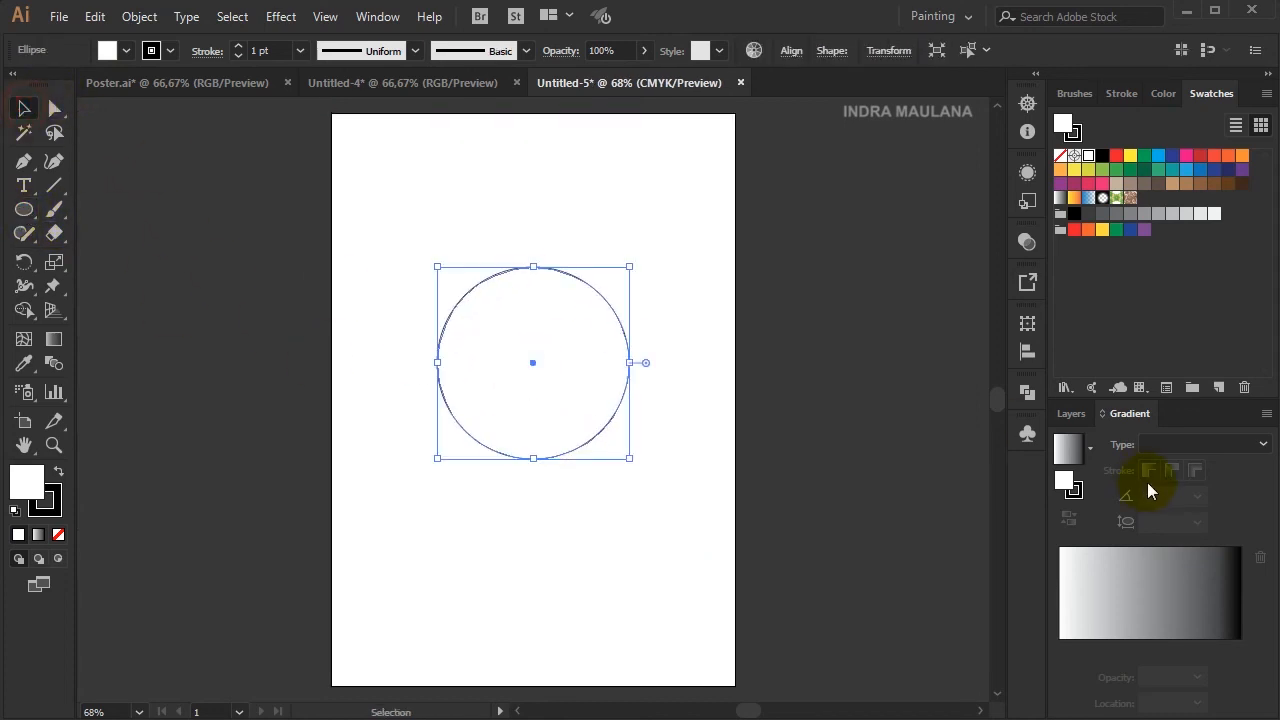
{"action": "left_click", "coordinate": [38, 536]}
{"action": "left_click", "coordinate": [53, 512]}
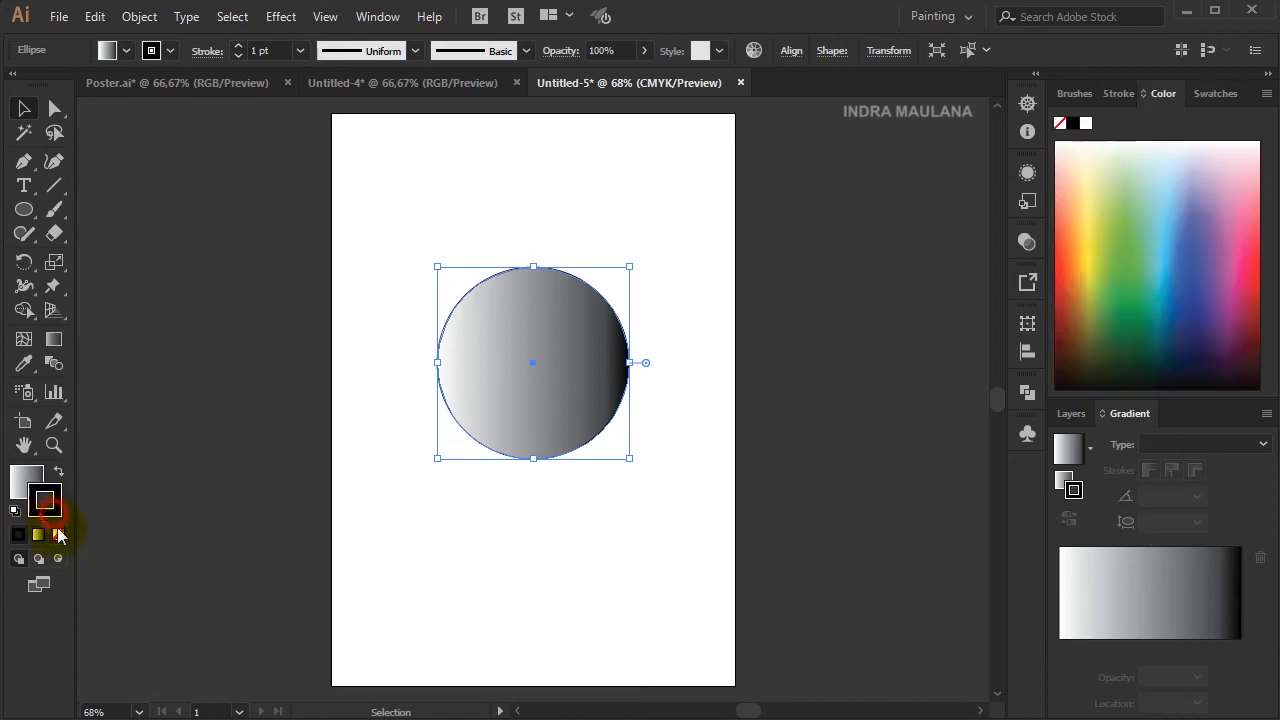
{"action": "left_click", "coordinate": [57, 535]}
{"action": "left_click", "coordinate": [32, 488]}
- Make the circle's gradient radial and reversed with black at the centre, and enlarge the circle around the page's middle
{"action": "left_click", "coordinate": [1150, 446]}
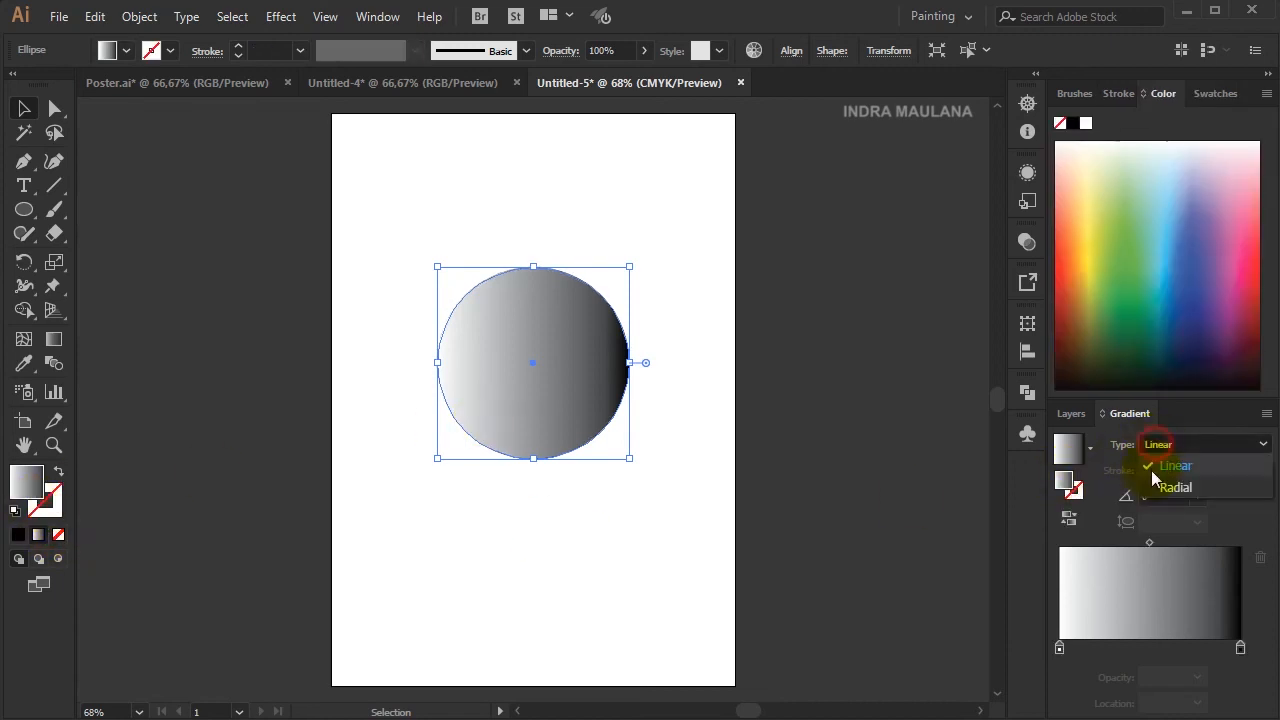
{"action": "left_click", "coordinate": [1160, 478]}
{"action": "left_click", "coordinate": [1069, 519]}
{"action": "left_click_drag", "start_coordinate": [591, 345], "coordinate": [591, 372]}
{"action": "left_click_drag", "start_coordinate": [628, 293], "coordinate": [665, 258]}
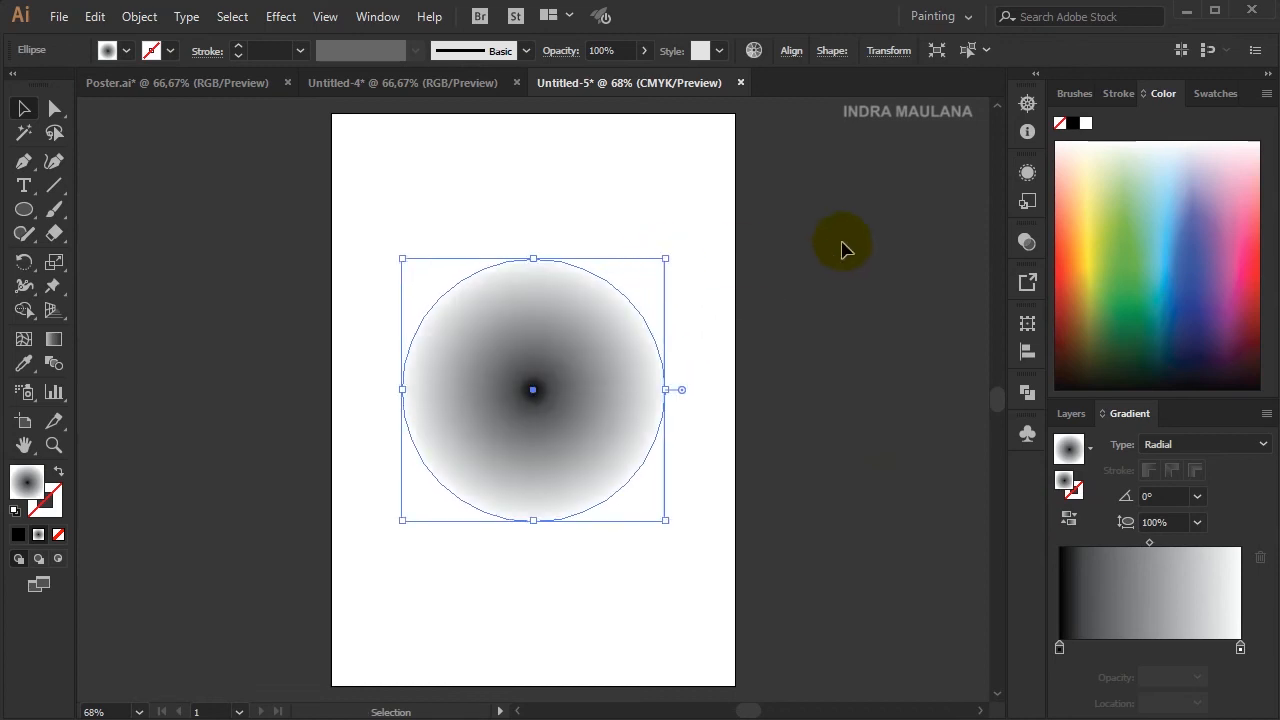
- Apply a Color Halftone effect with a maximum radius of 30 pixels to the gradient circle
{"action": "left_click", "coordinate": [272, 25]}
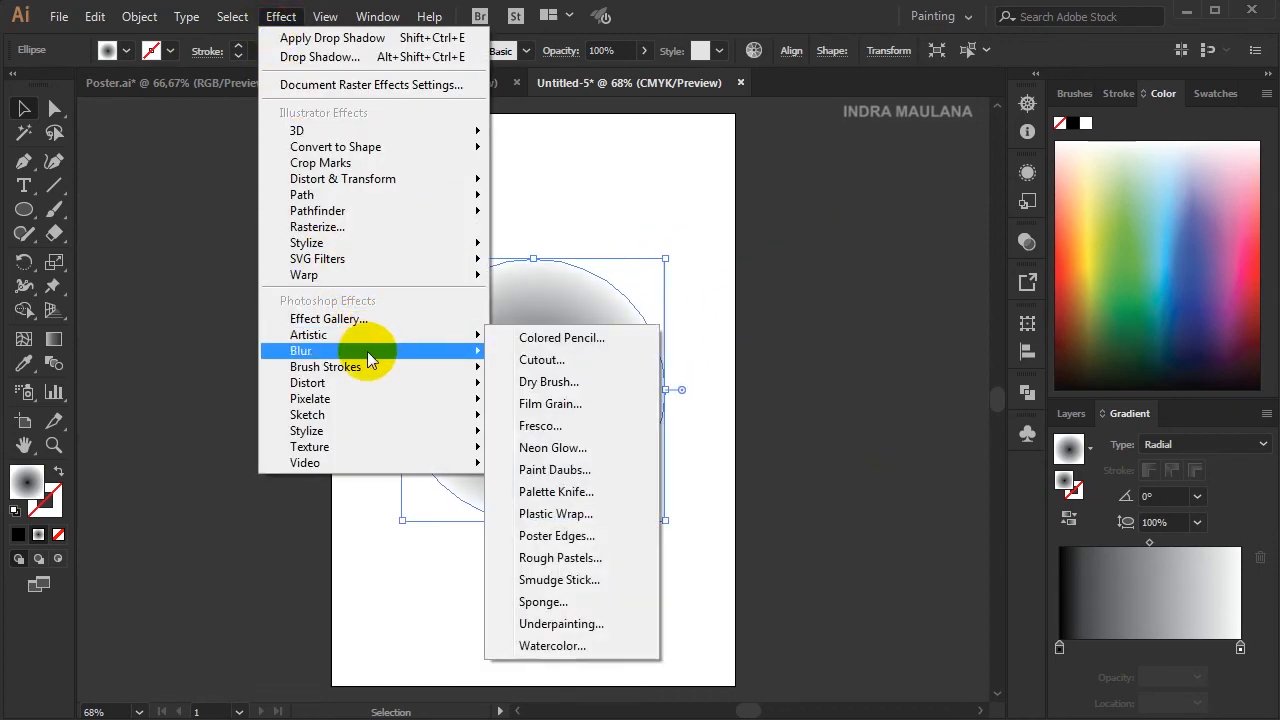
{"action": "mouse_move", "coordinate": [395, 399]}
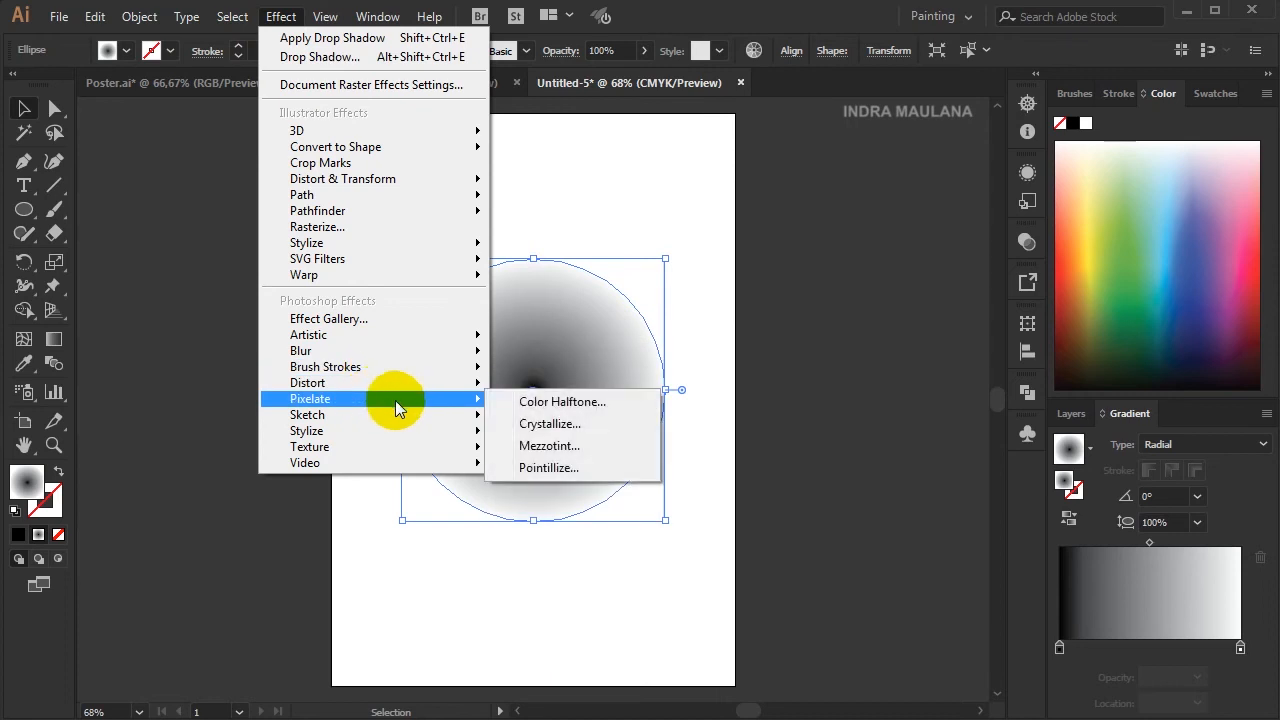
{"action": "left_click", "coordinate": [545, 404]}
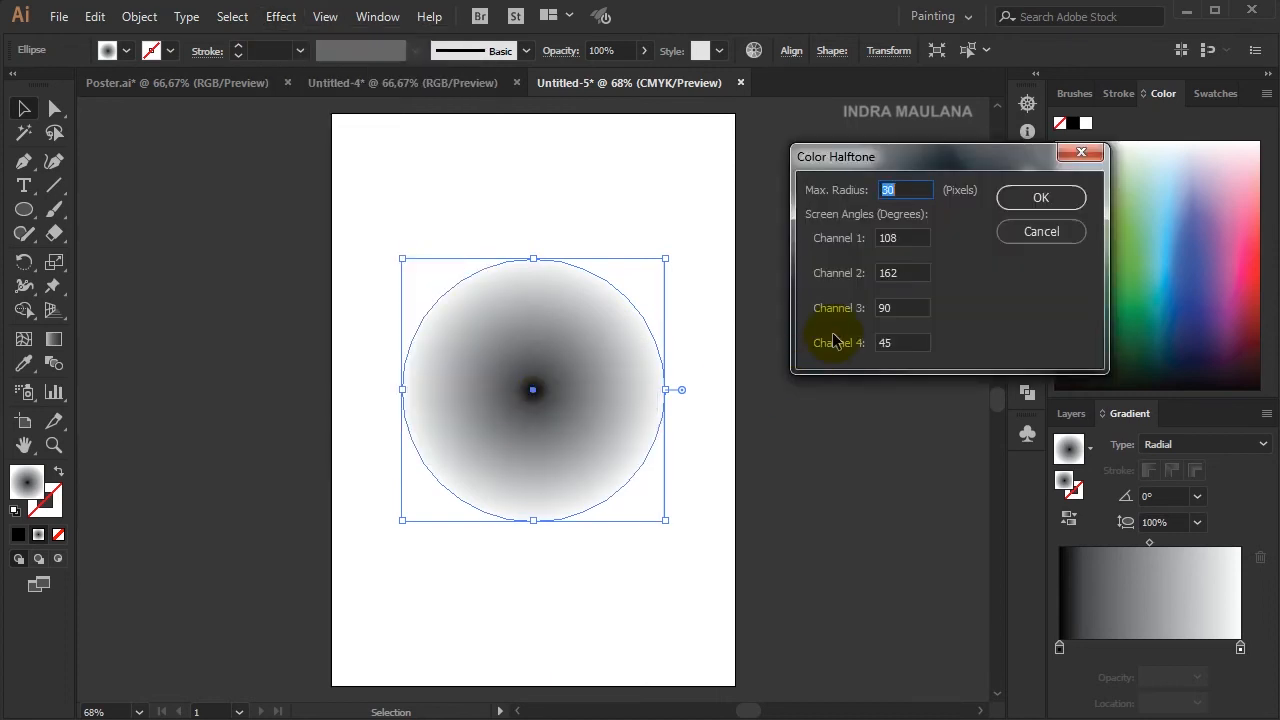
{"action": "left_click", "coordinate": [1030, 198]}
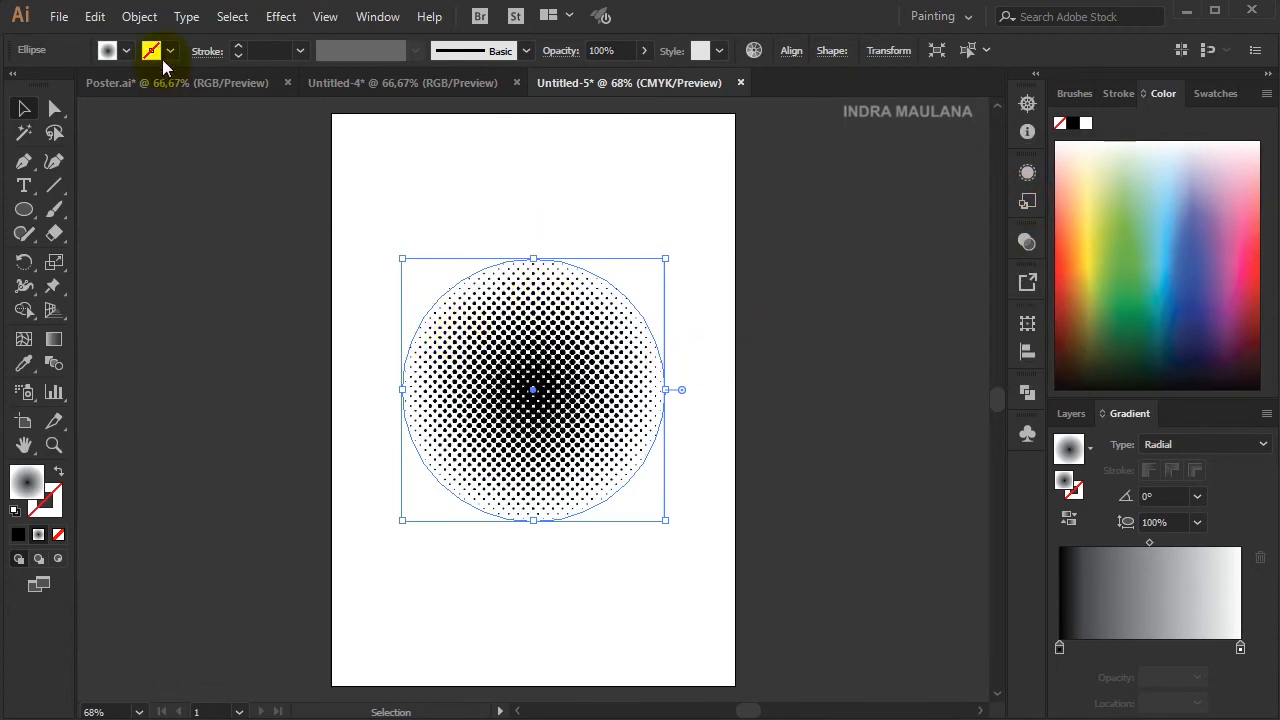
- Expand the halftone circle's appearance, run Image Trace on the resulting image and expand the tracing into vector paths
{"action": "left_click", "coordinate": [158, 20]}
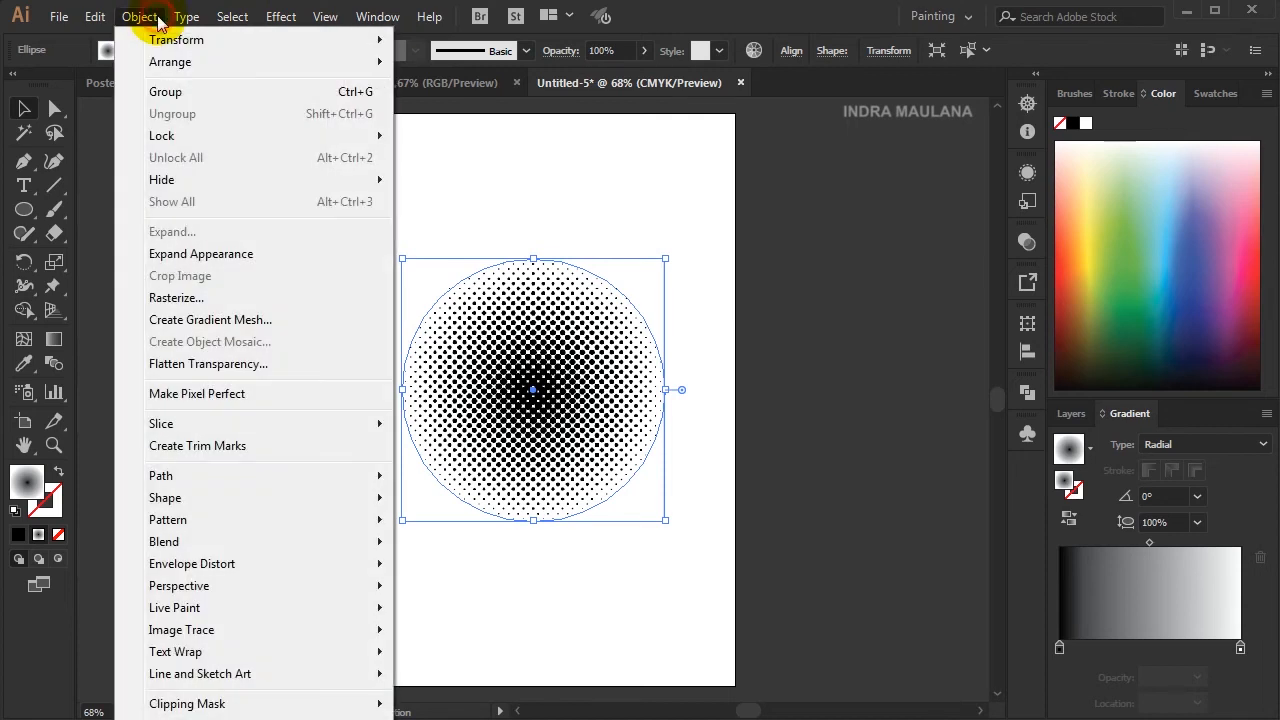
{"action": "left_click", "coordinate": [170, 256]}
{"action": "left_click", "coordinate": [489, 52]}
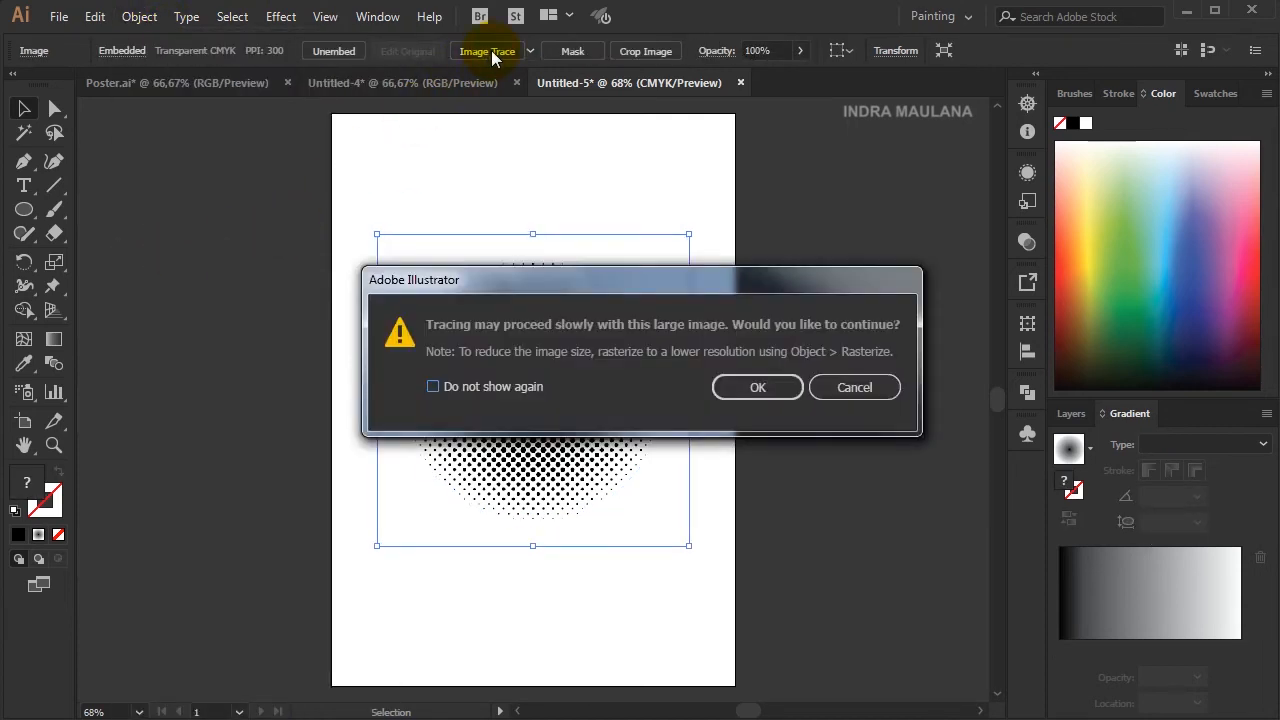
{"action": "left_click", "coordinate": [748, 384]}
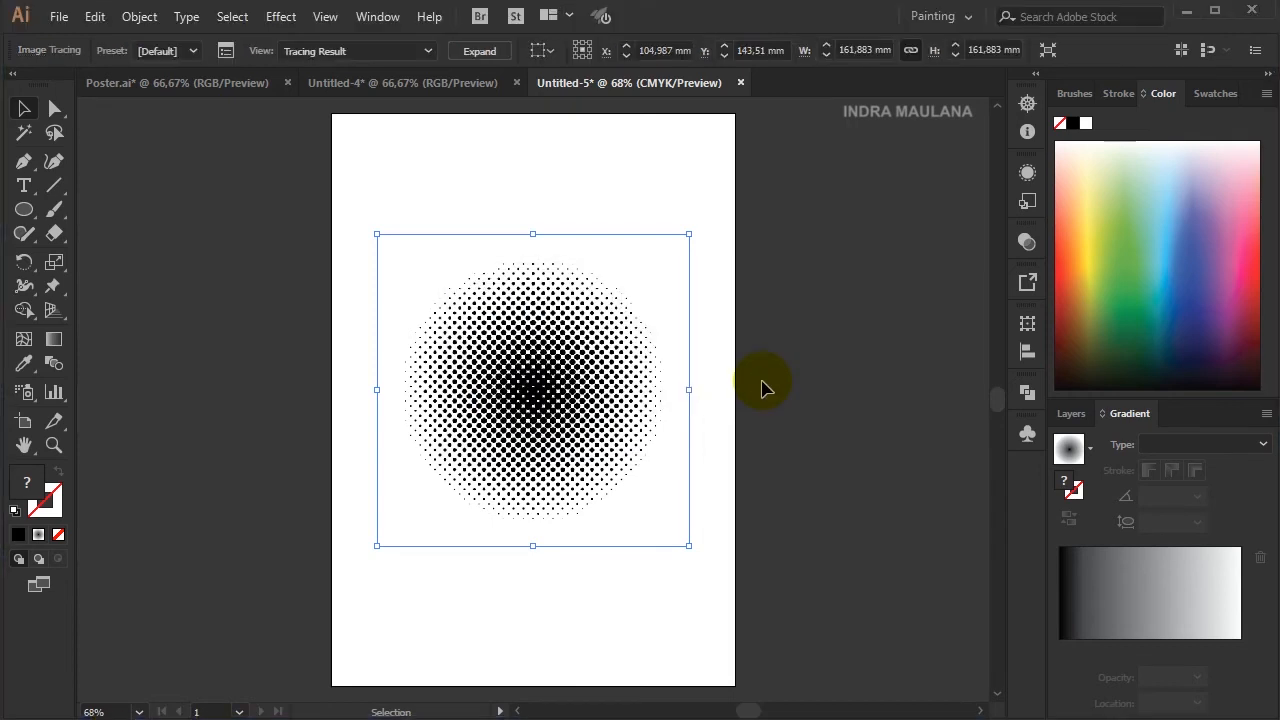
{"action": "left_click", "coordinate": [469, 56]}
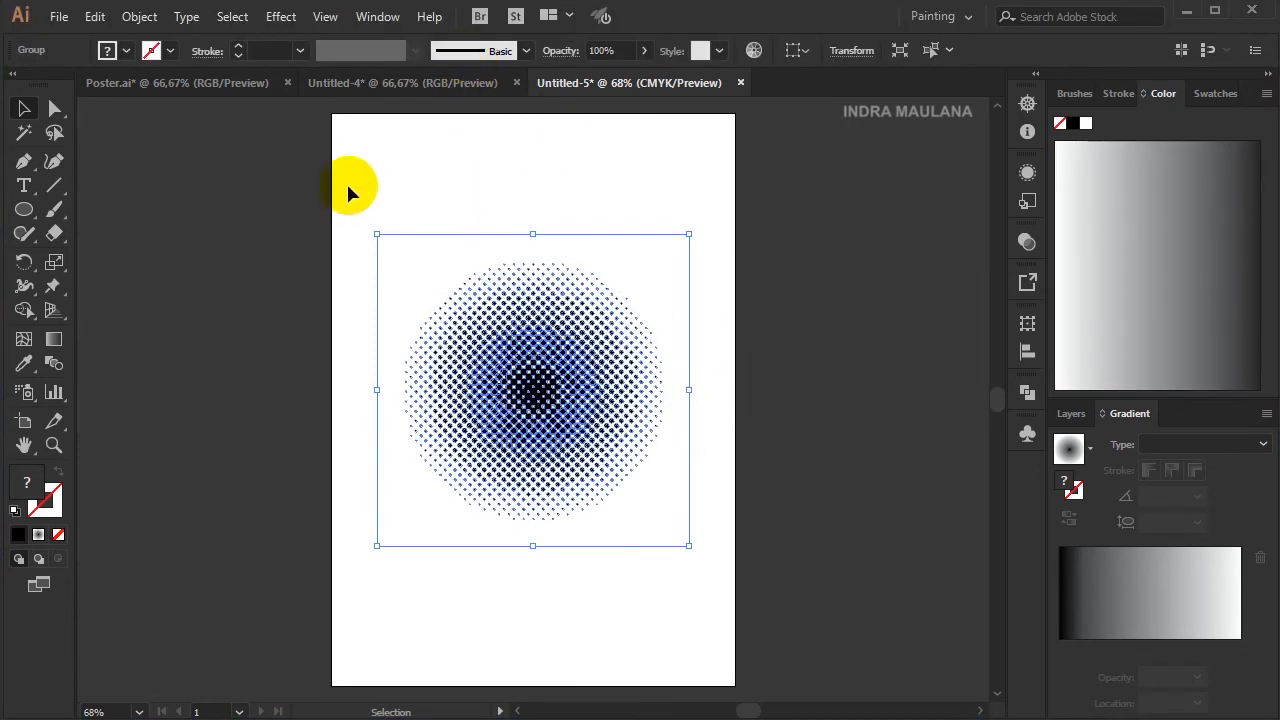
- Ungroup the traced halftone and clear away its background so that only the black dots are left
{"action": "left_click", "coordinate": [150, 20]}
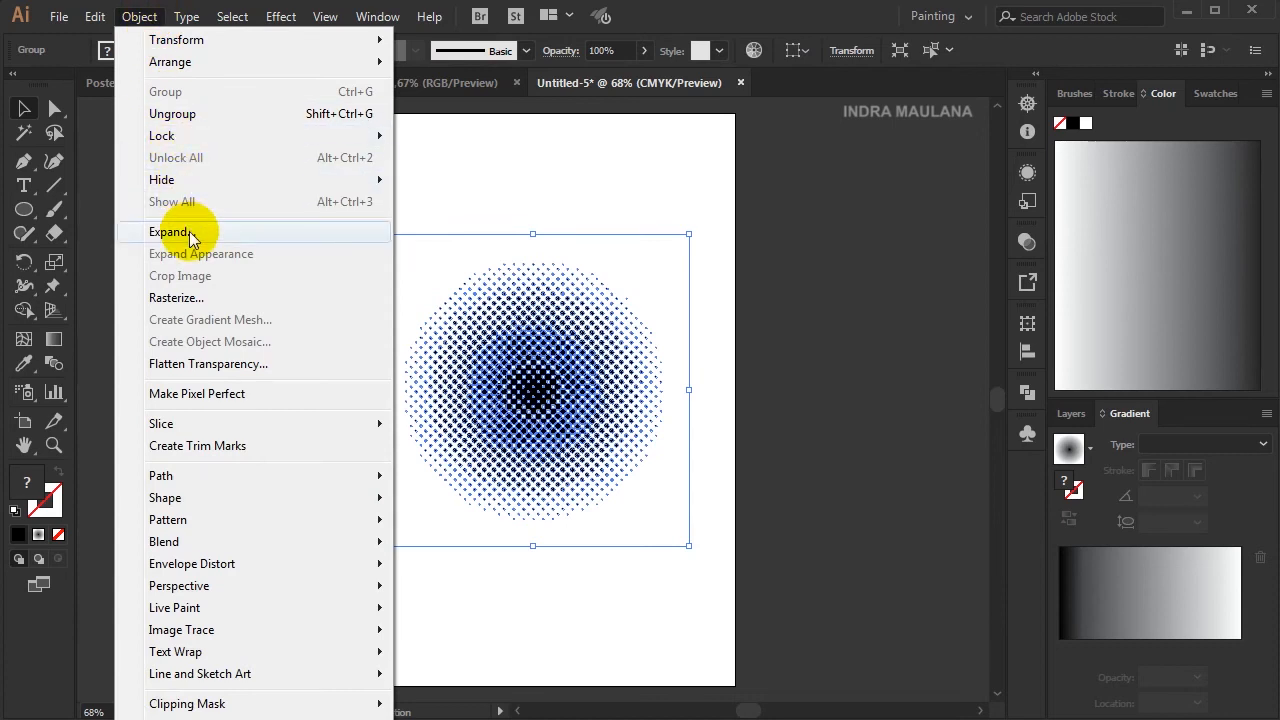
{"action": "key", "text": "Escape"}
{"action": "right_click", "coordinate": [563, 360]}
{"action": "left_click", "coordinate": [622, 520]}
{"action": "right_click", "coordinate": [567, 367]}
{"action": "left_click", "coordinate": [853, 354]}
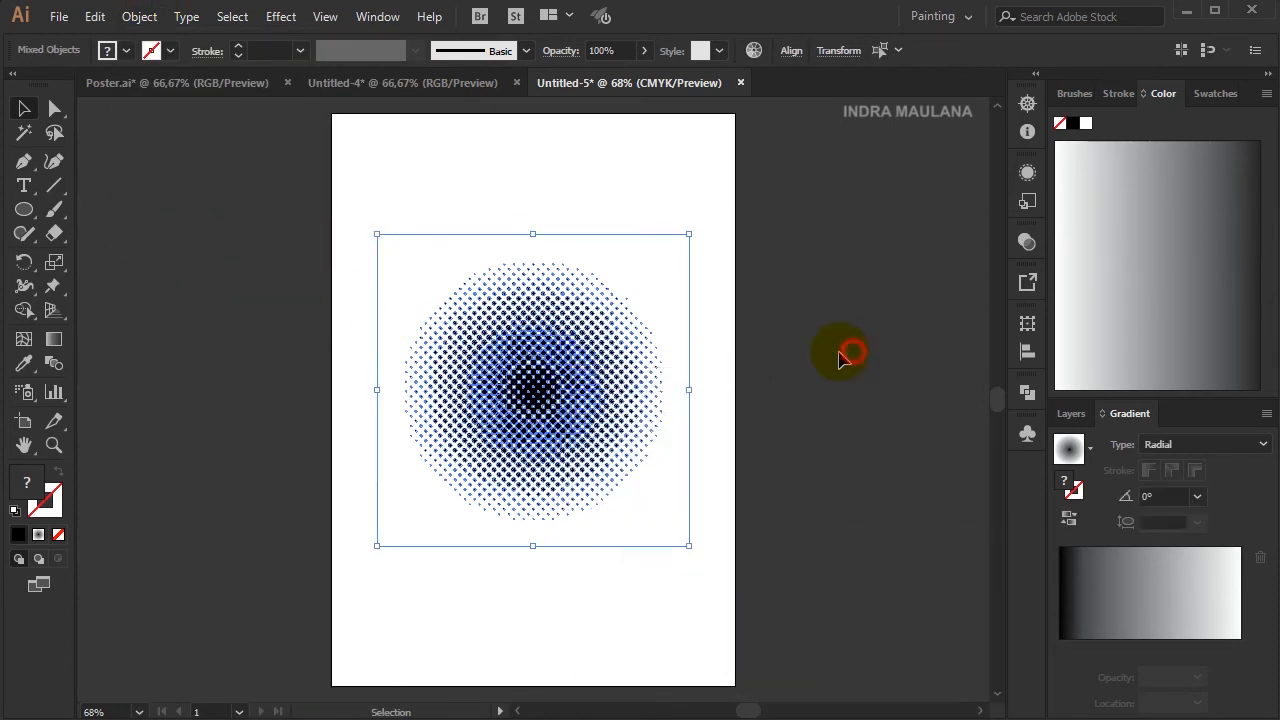
{"action": "left_click", "coordinate": [54, 445]}
{"action": "left_click_drag", "start_coordinate": [366, 214], "coordinate": [726, 561]}
{"action": "left_click", "coordinate": [24, 108]}
{"action": "left_click", "coordinate": [500, 400]}
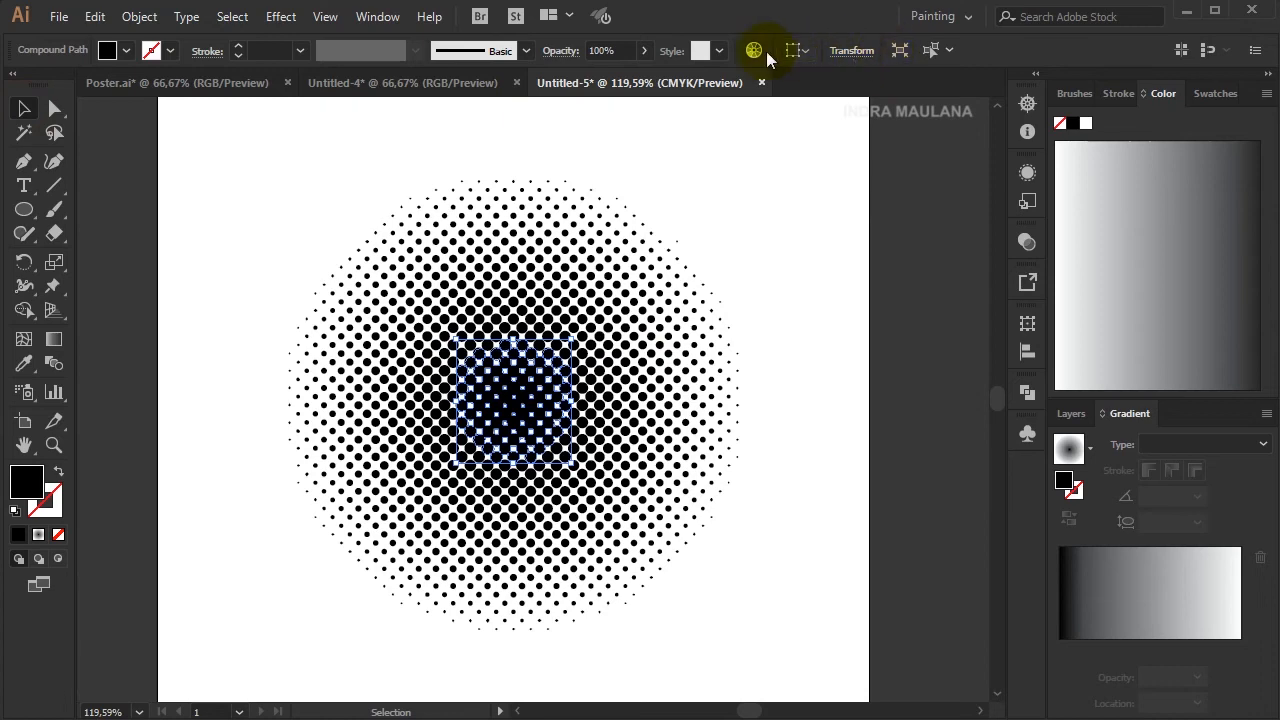
- Select all the halftone dots and move them into the Untitled-4 poster document, beside the artboard
{"action": "key", "text": "ctrl+a"}
{"action": "left_click_drag", "start_coordinate": [500, 400], "coordinate": [198, 95]}
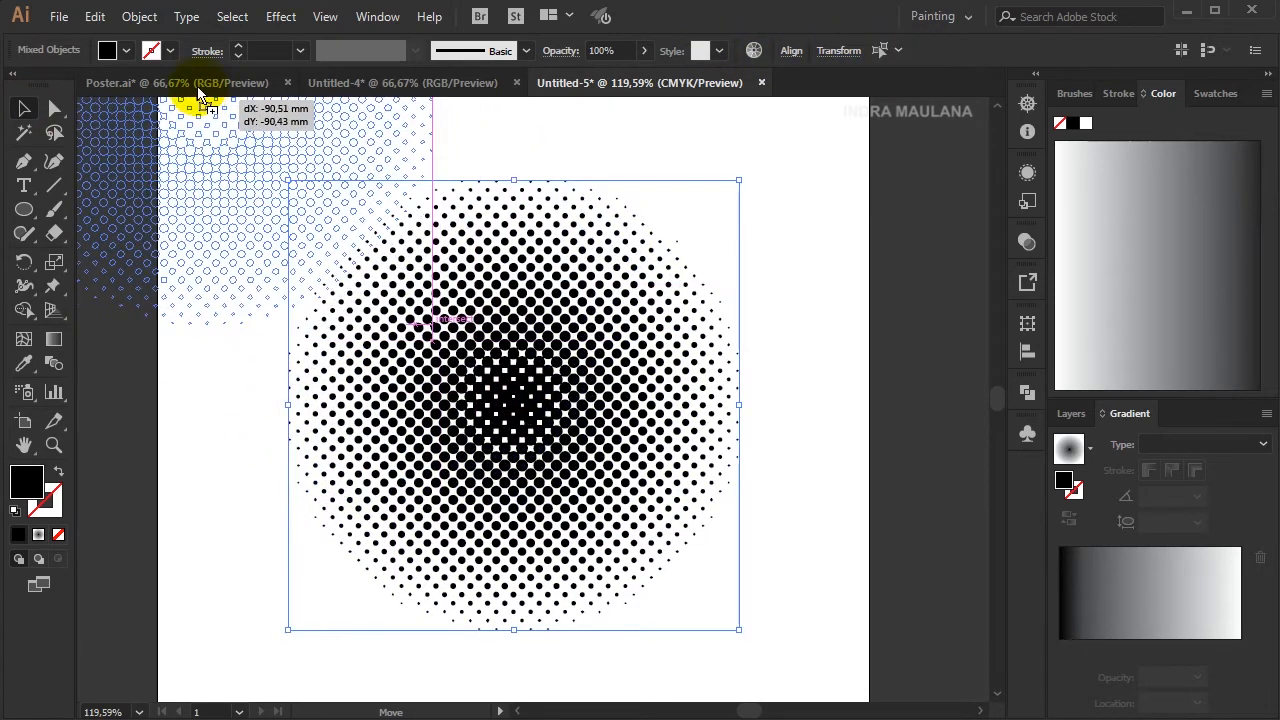
{"action": "left_click_drag", "start_coordinate": [407, 90], "coordinate": [766, 343]}
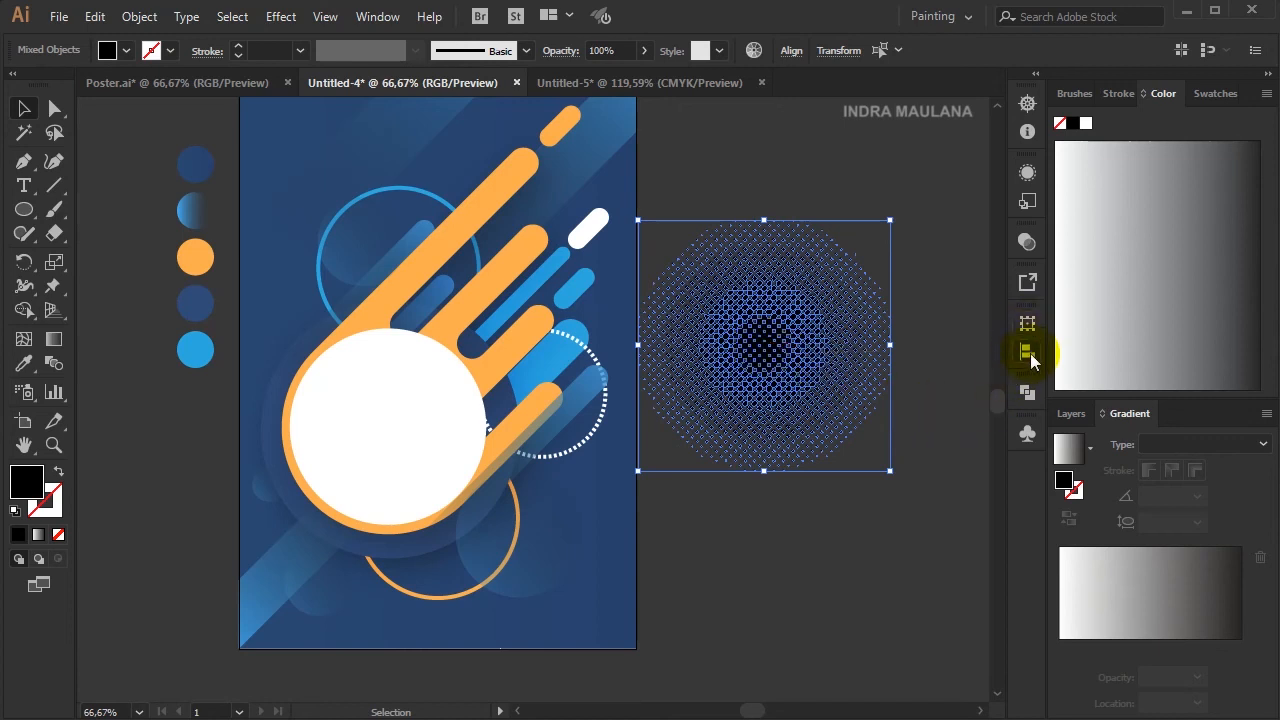
- Group the halftone dots and move the group onto the poster over the large white circle
{"action": "left_click", "coordinate": [1027, 393]}
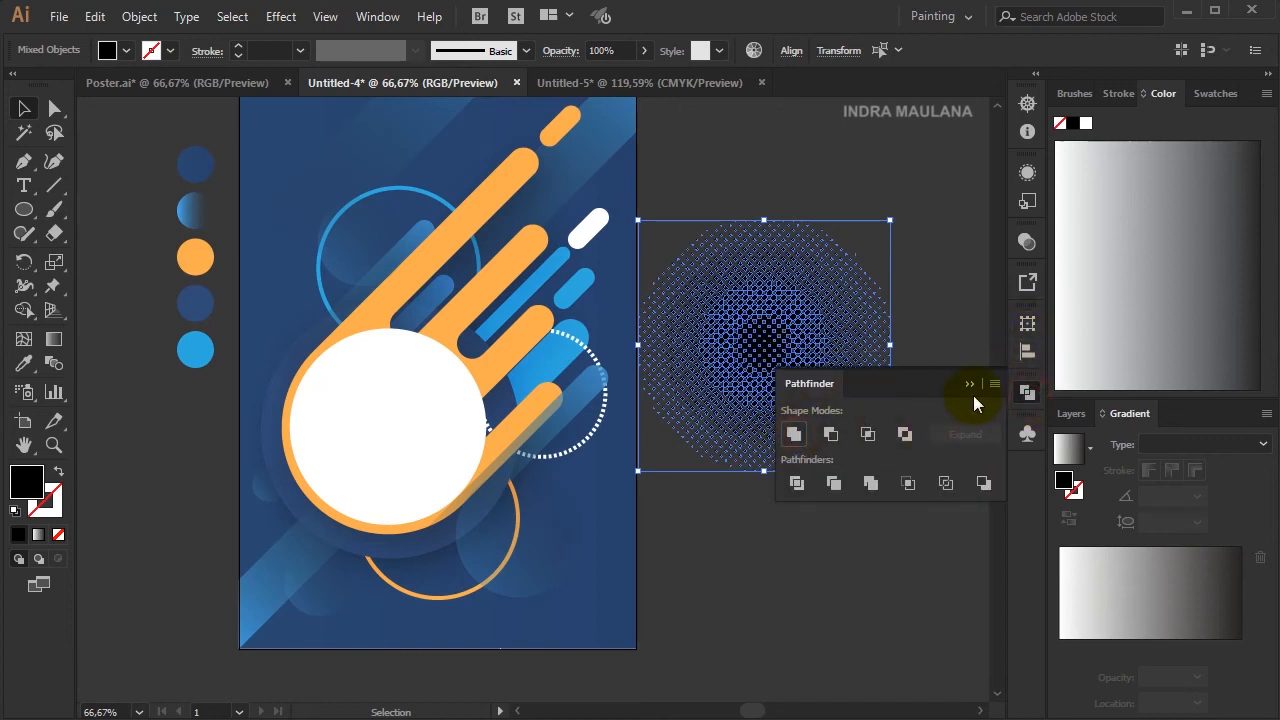
{"action": "key", "text": "ctrl+g"}
{"action": "left_click_drag", "start_coordinate": [766, 344], "coordinate": [401, 412]}
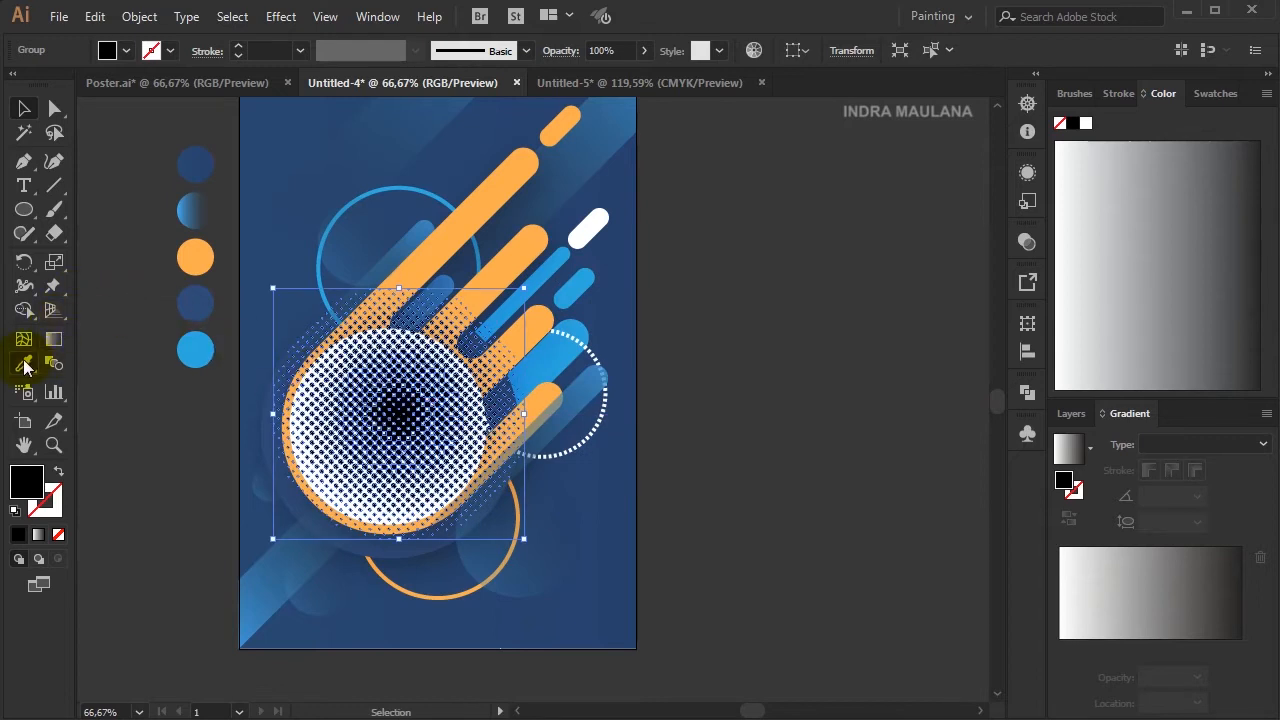
- Recolour the halftone group with the lighter dark-blue sample swatch, 2D477A
{"action": "left_click", "coordinate": [42, 363]}
{"action": "left_click", "coordinate": [190, 312]}
{"action": "left_click", "coordinate": [24, 108]}
{"action": "left_click", "coordinate": [145, 147]}
- Enlarge the halftone group until it reaches the poster's right edge, and send it behind the orange shape and white circle
{"action": "scroll", "coordinate": [284, 404], "scroll_direction": "up", "scroll_amount": 1}
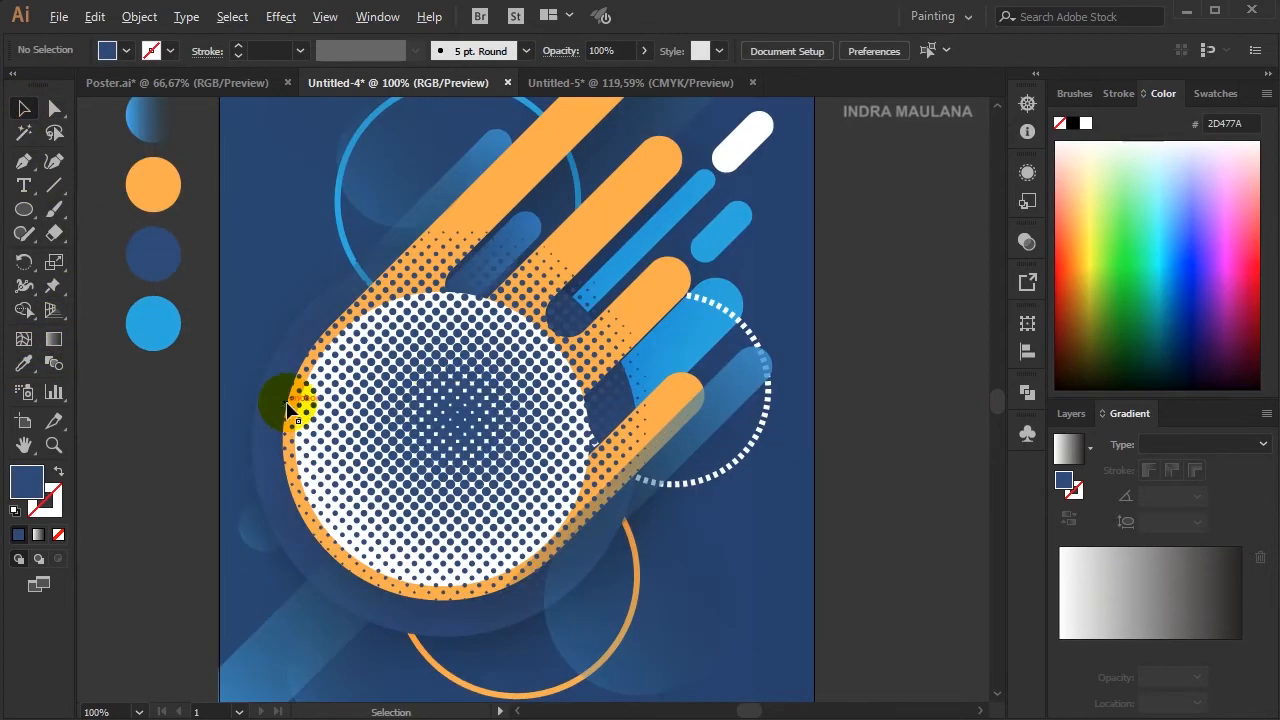
{"action": "left_click", "coordinate": [434, 405]}
{"action": "scroll", "coordinate": [503, 374], "scroll_direction": "down", "scroll_amount": 1}
{"action": "left_click_drag", "start_coordinate": [598, 285], "coordinate": [711, 169]}
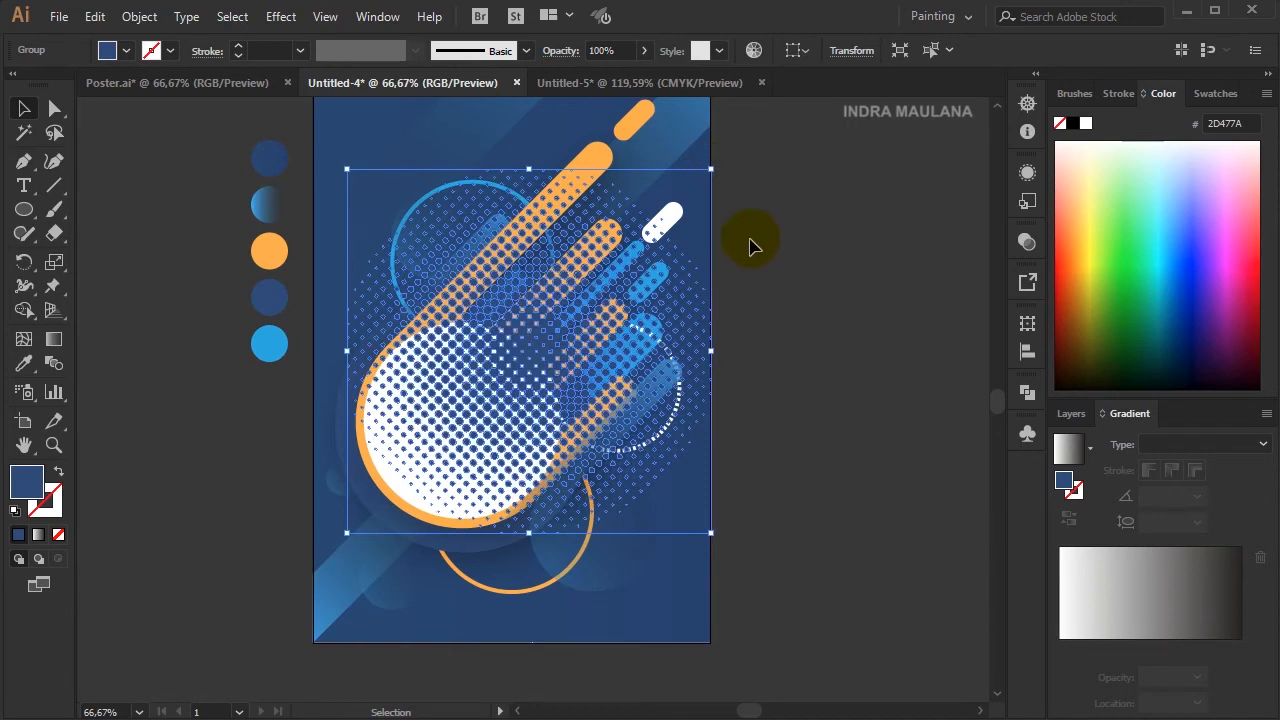
{"action": "key", "text": "ctrl+["}
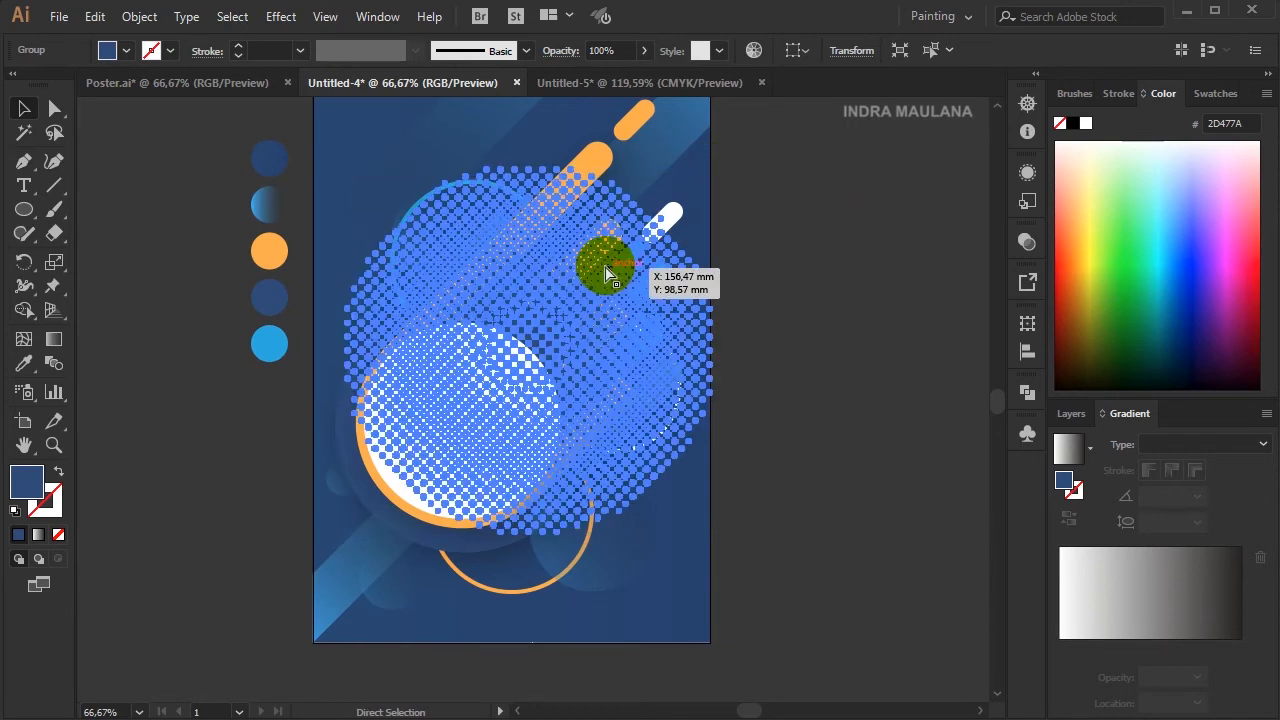
{"action": "left_click", "coordinate": [757, 263]}
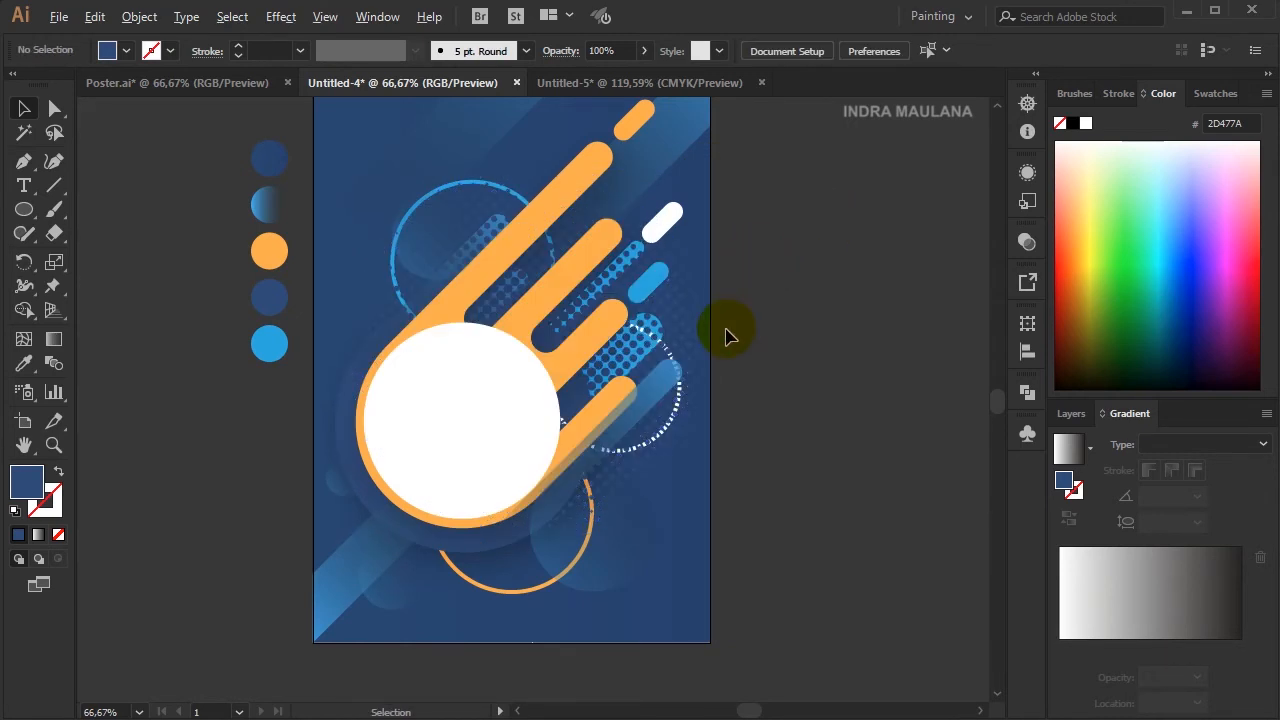
- Send the halftone group further back, behind the blue ring, the dashed white ring and the wide light-blue band
{"action": "scroll", "coordinate": [727, 337], "scroll_direction": "up", "scroll_amount": 1}
{"action": "left_click", "coordinate": [658, 309]}
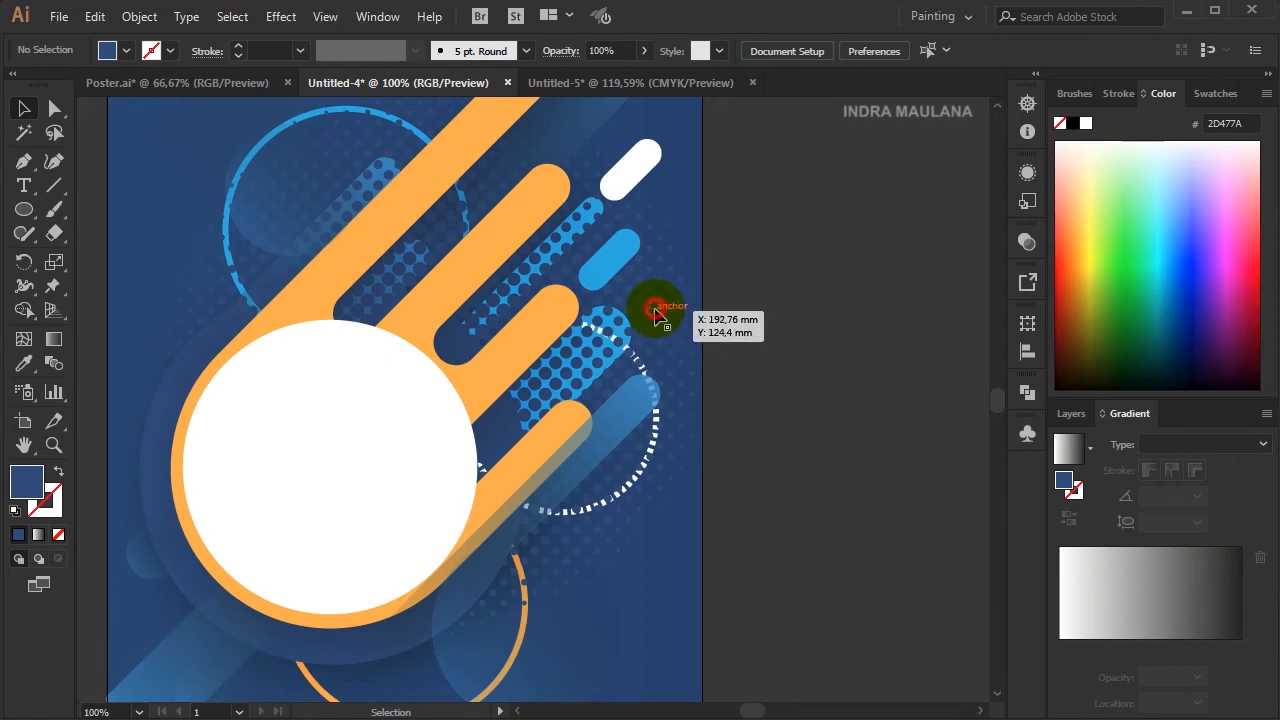
{"action": "key", "text": "ctrl+["}
{"action": "key", "text": "ctrl+["}
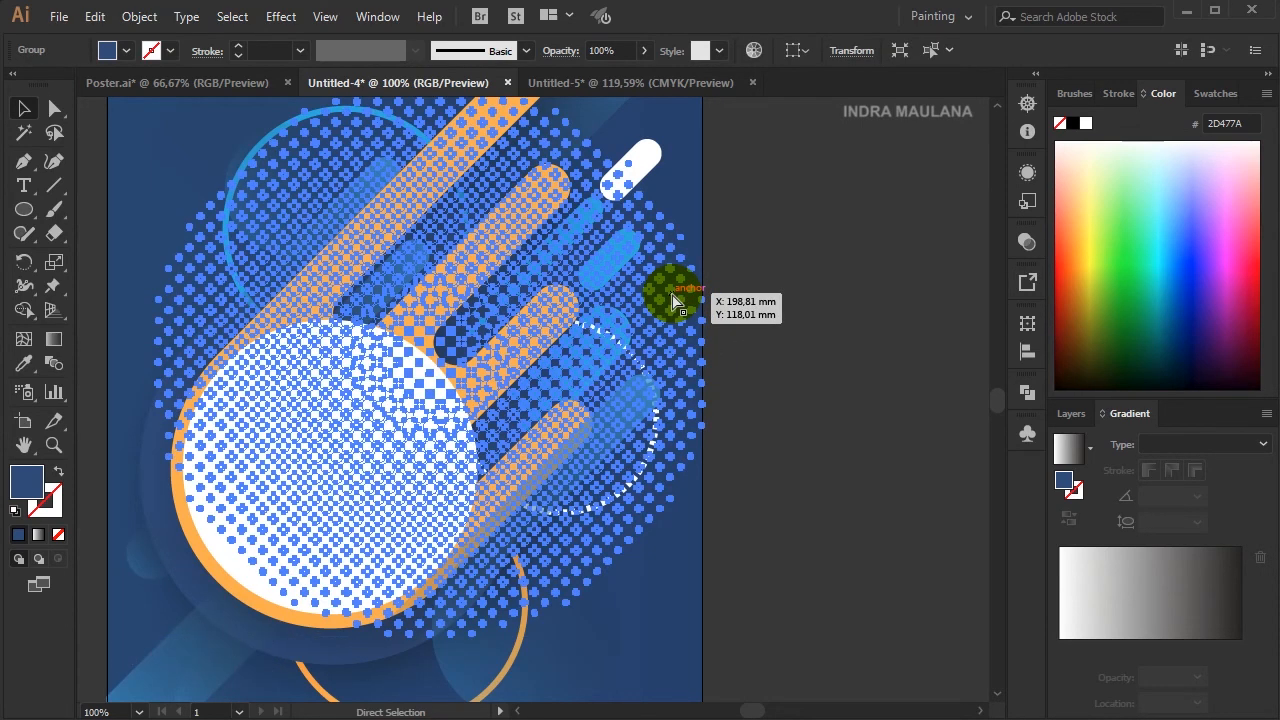
{"action": "left_click", "coordinate": [673, 297]}
{"action": "key", "text": "ctrl+["}
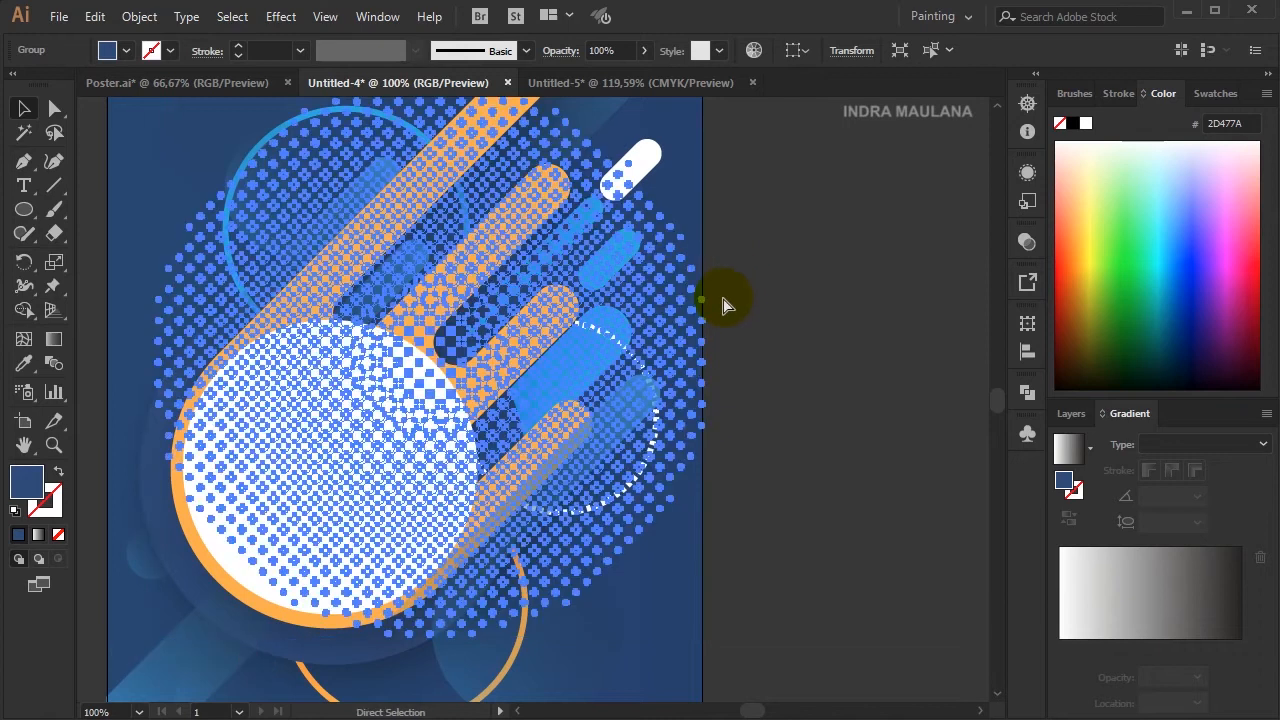
{"action": "key", "text": "ctrl+["}
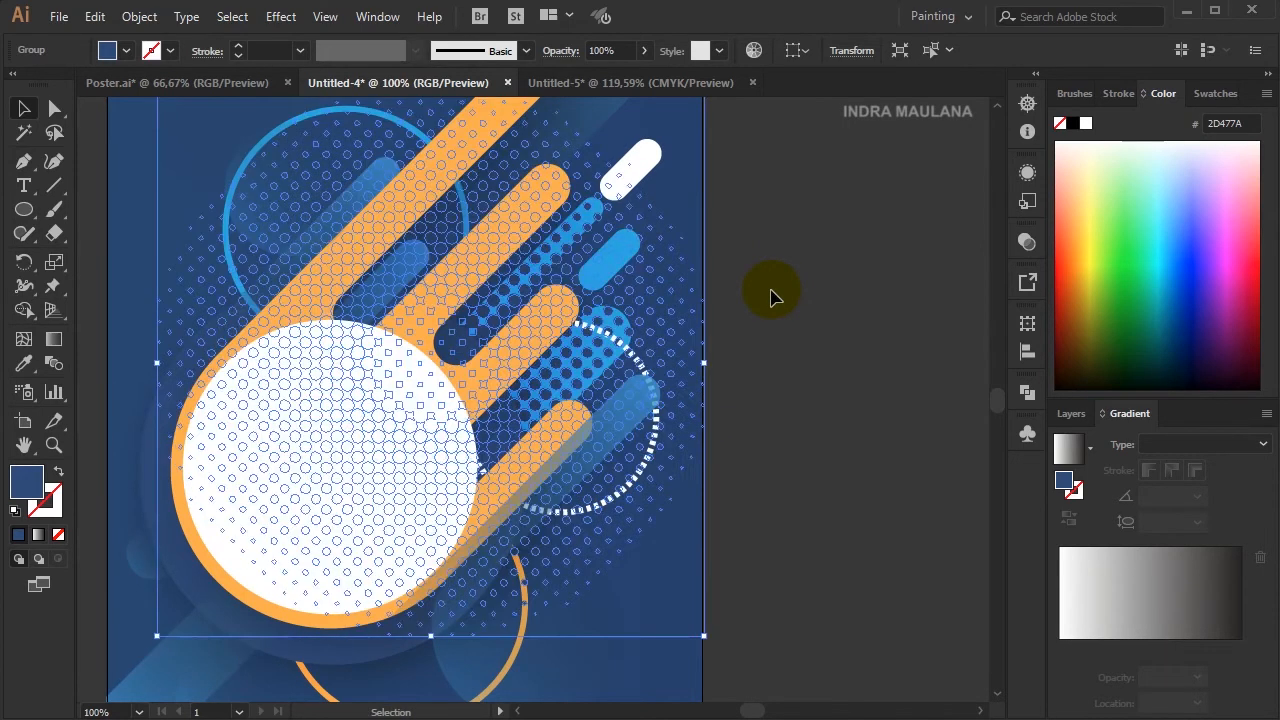
{"action": "left_click", "coordinate": [771, 292]}
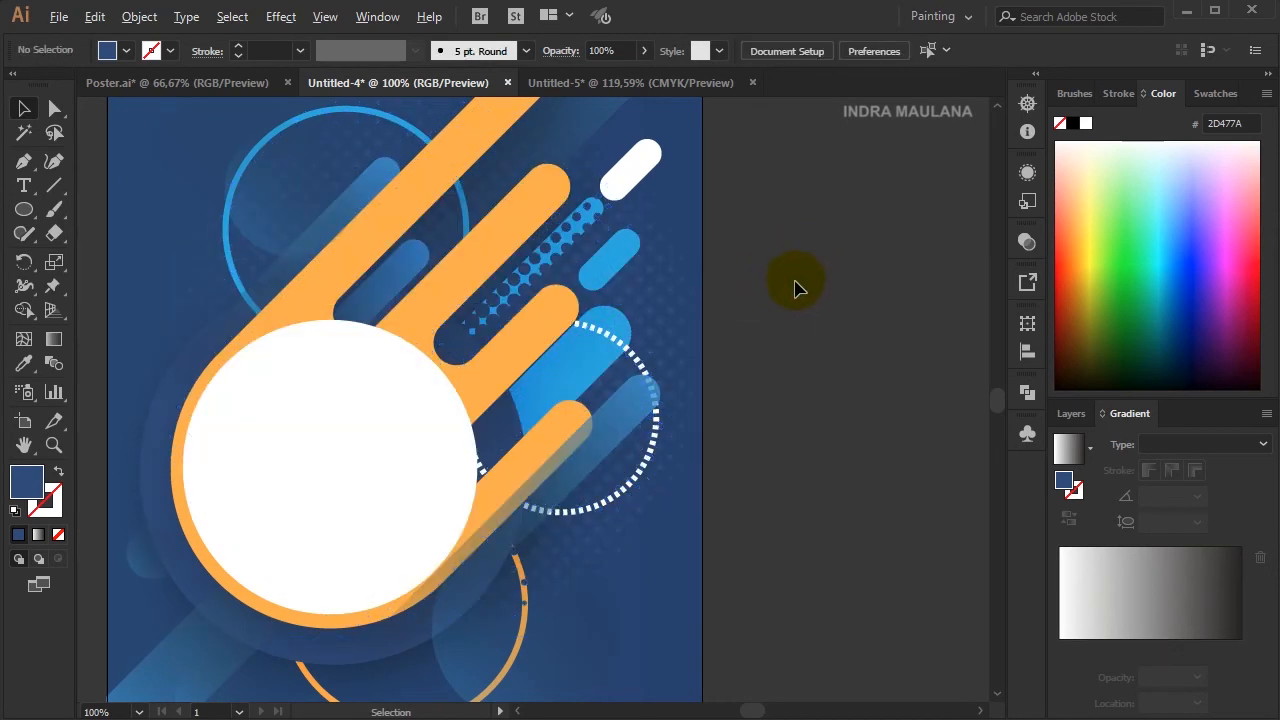
- Set the halftone group's fill colour to deep navy 001855
{"action": "scroll", "coordinate": [795, 286], "scroll_direction": "down", "scroll_amount": 1}
{"action": "left_click_drag", "start_coordinate": [795, 283], "coordinate": [767, 329]}
{"action": "left_click", "coordinate": [675, 340]}
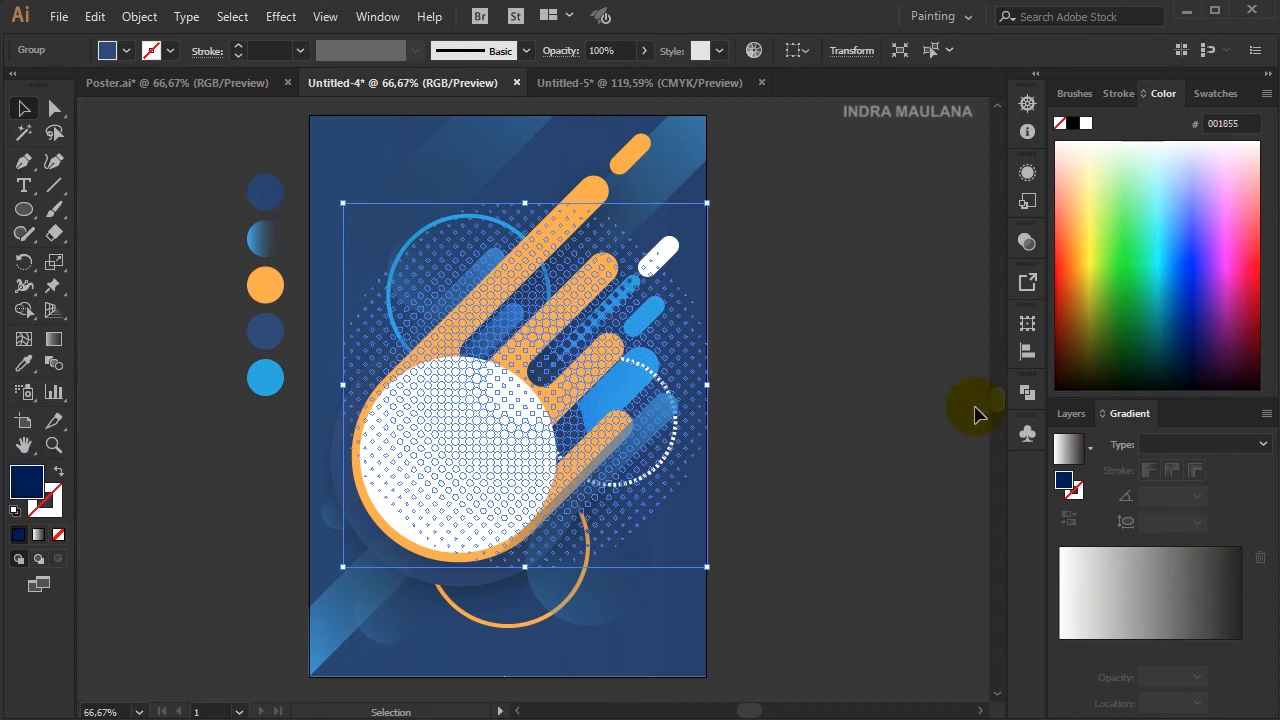
{"action": "left_click", "coordinate": [915, 420]}
- Sample the dark-blue swatch onto the halftone group and darken its fill to 1D2738
{"action": "scroll", "coordinate": [820, 423], "scroll_direction": "up", "scroll_amount": 1}
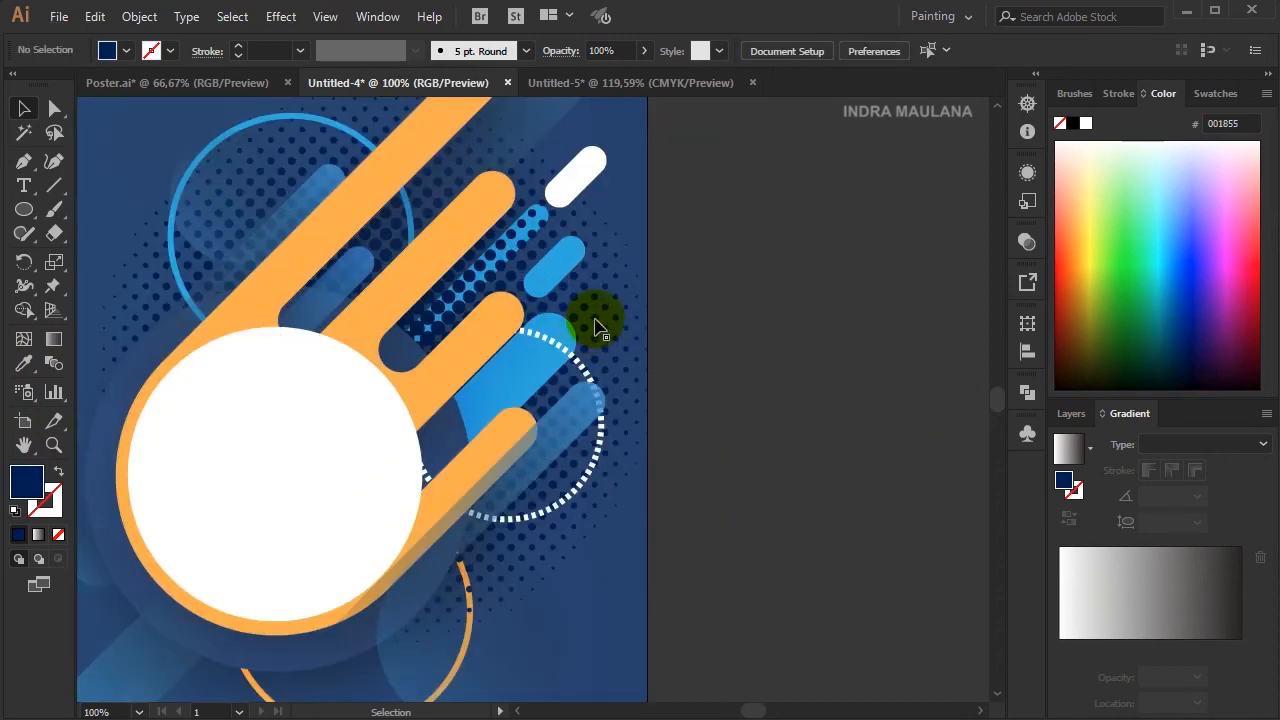
{"action": "left_click", "coordinate": [600, 327]}
{"action": "left_click_drag", "start_coordinate": [524, 366], "coordinate": [626, 356]}
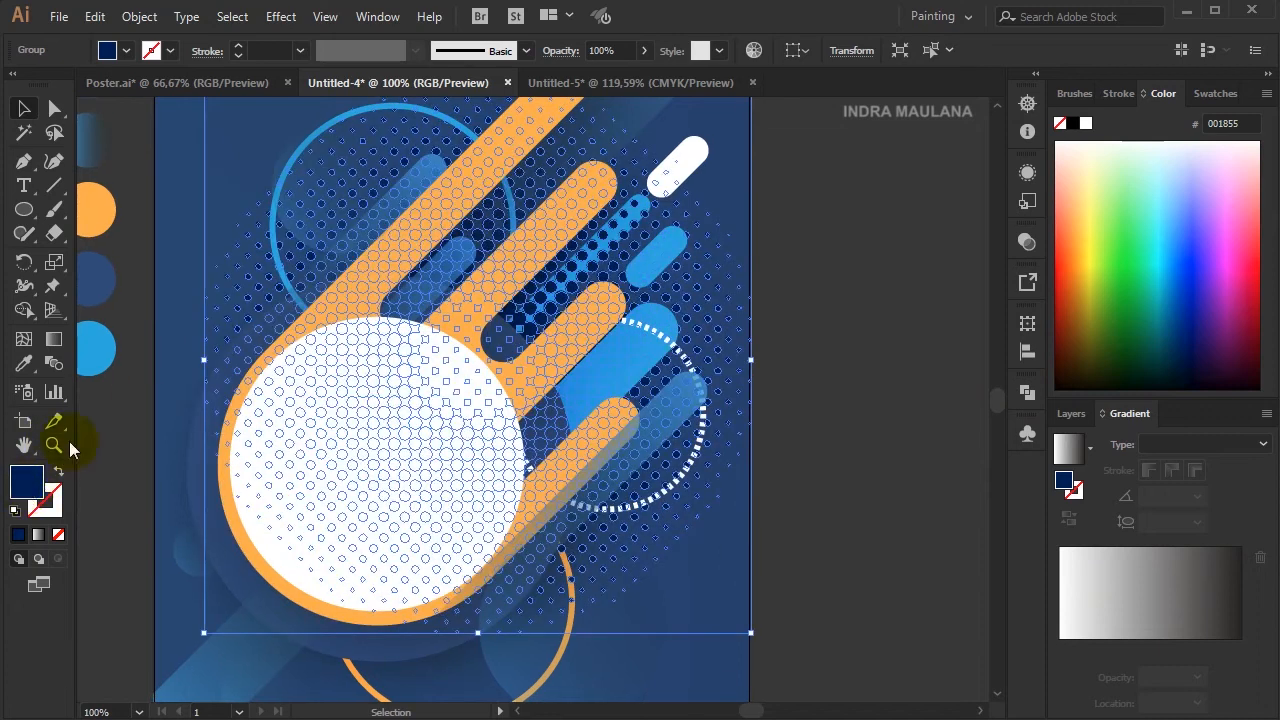
{"action": "key", "text": "i"}
{"action": "left_click", "coordinate": [100, 278]}
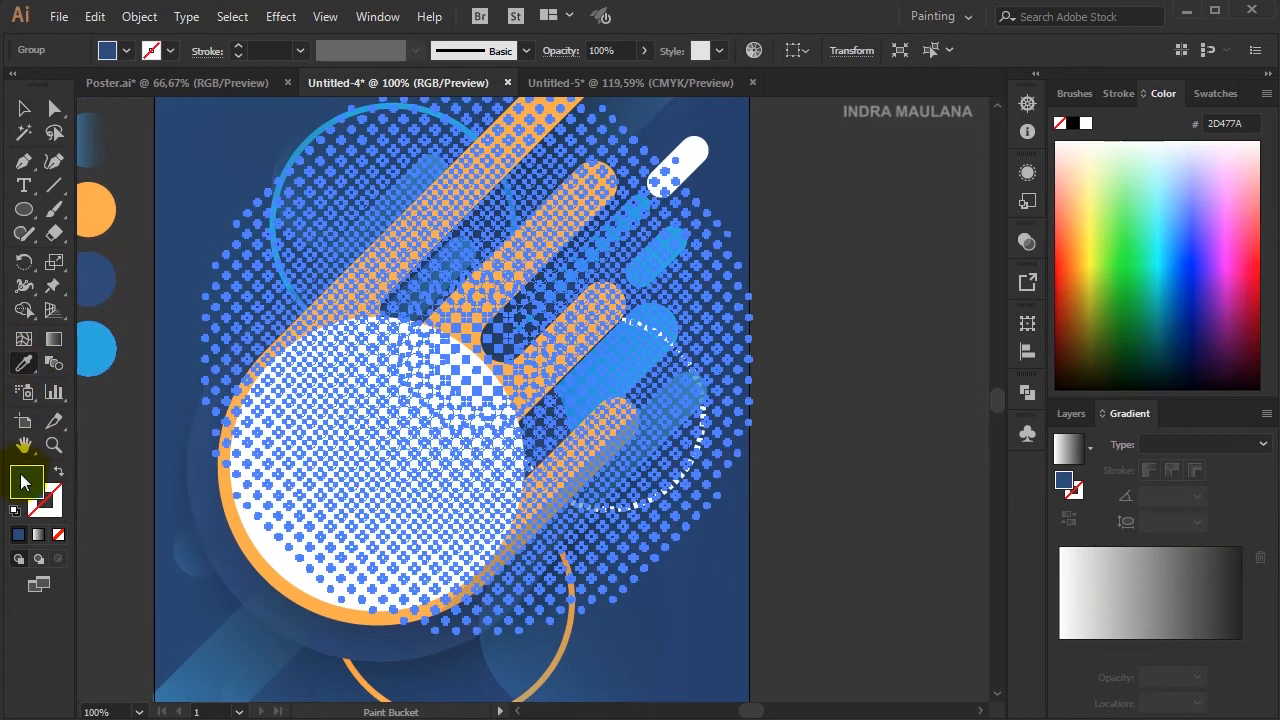
{"action": "double_click", "coordinate": [26, 481]}
{"action": "left_click_drag", "start_coordinate": [1001, 348], "coordinate": [996, 386]}
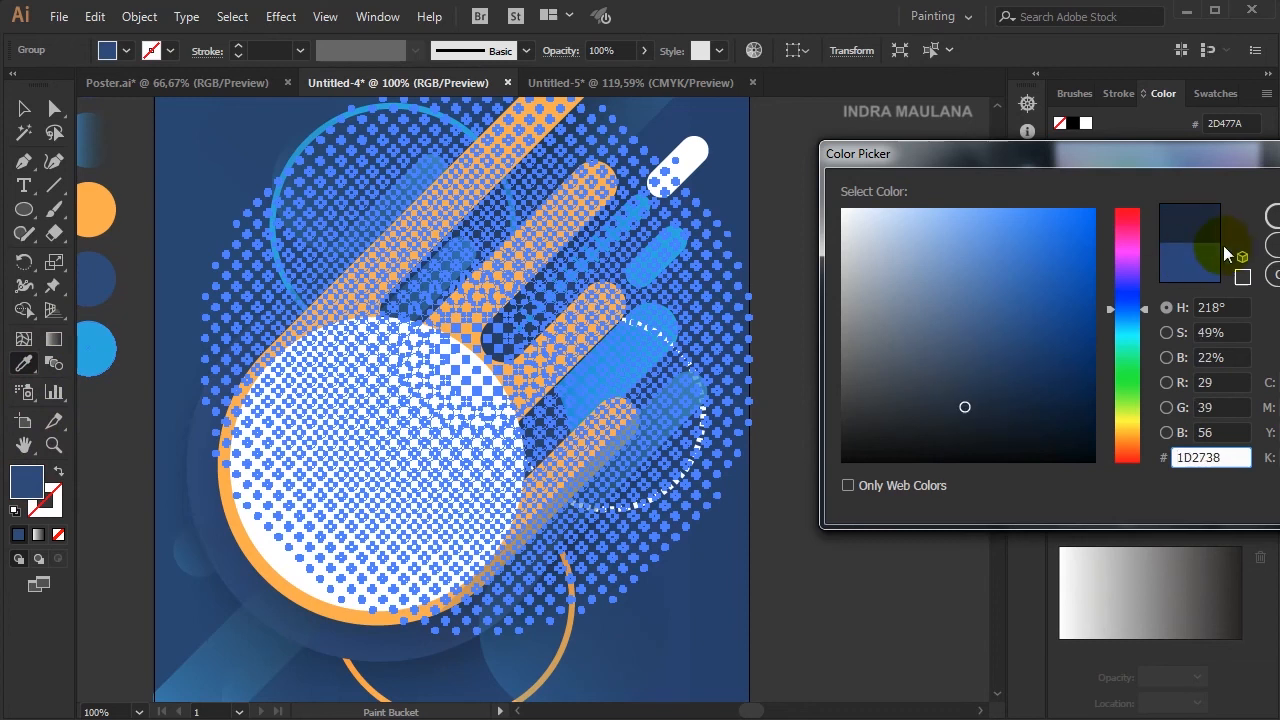
{"action": "left_click_drag", "start_coordinate": [1176, 162], "coordinate": [898, 141]}
{"action": "left_click", "coordinate": [1062, 203]}
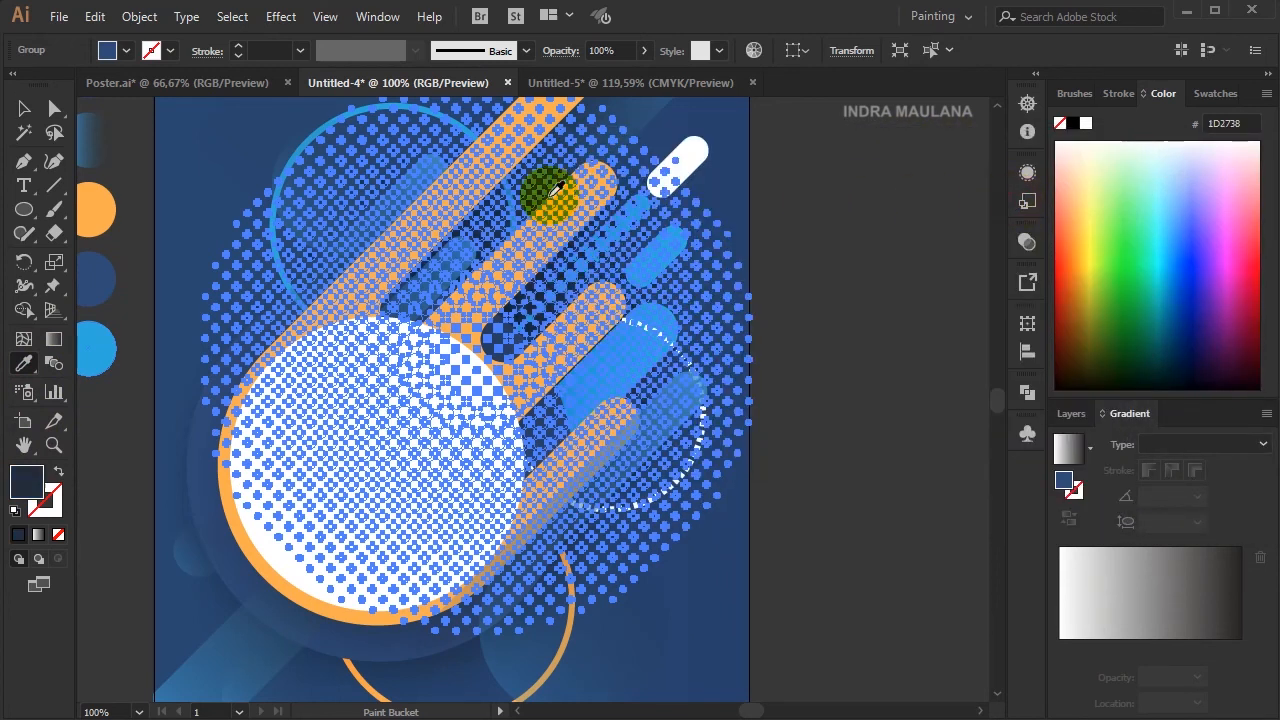
{"action": "left_click", "coordinate": [33, 112]}
{"action": "left_click", "coordinate": [889, 263]}
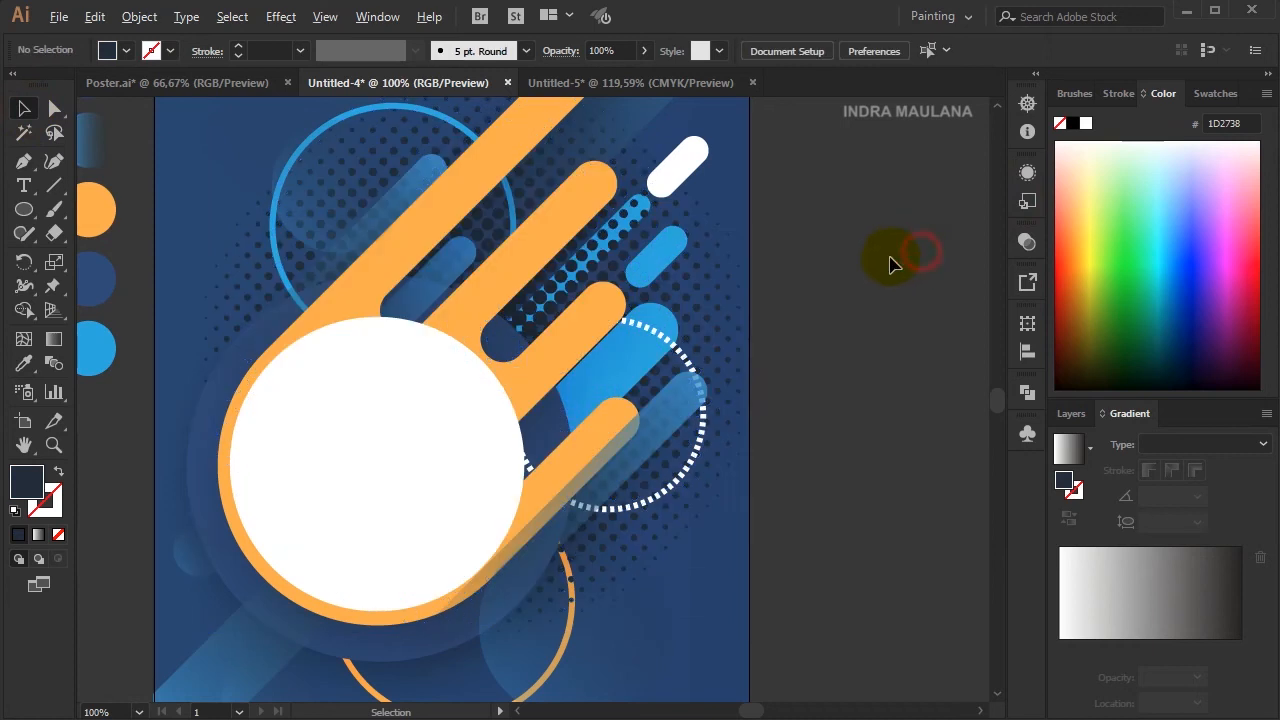
- Reduce the halftone group's opacity to 53%
{"action": "key", "text": "ctrl+minus"}
{"action": "left_click_drag", "start_coordinate": [866, 274], "coordinate": [806, 337]}
{"action": "left_click", "coordinate": [737, 300]}
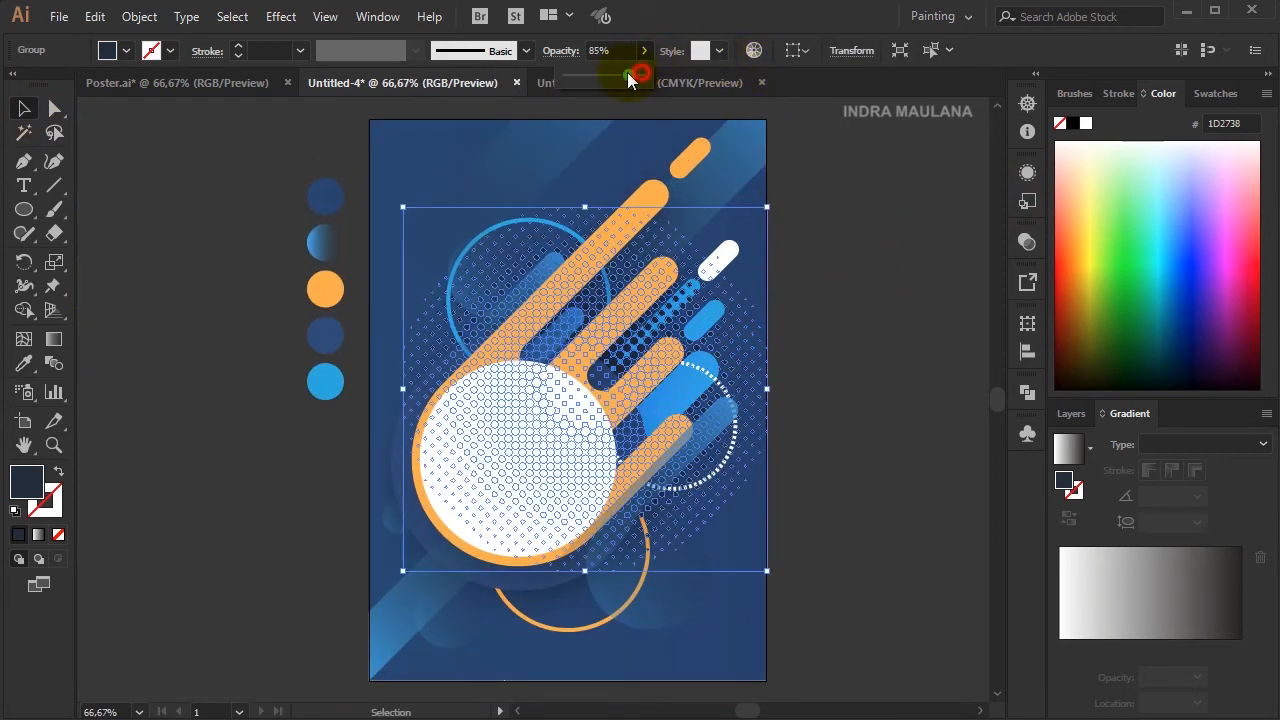
{"action": "left_click", "coordinate": [880, 191]}
{"action": "left_click_drag", "start_coordinate": [880, 199], "coordinate": [860, 191]}
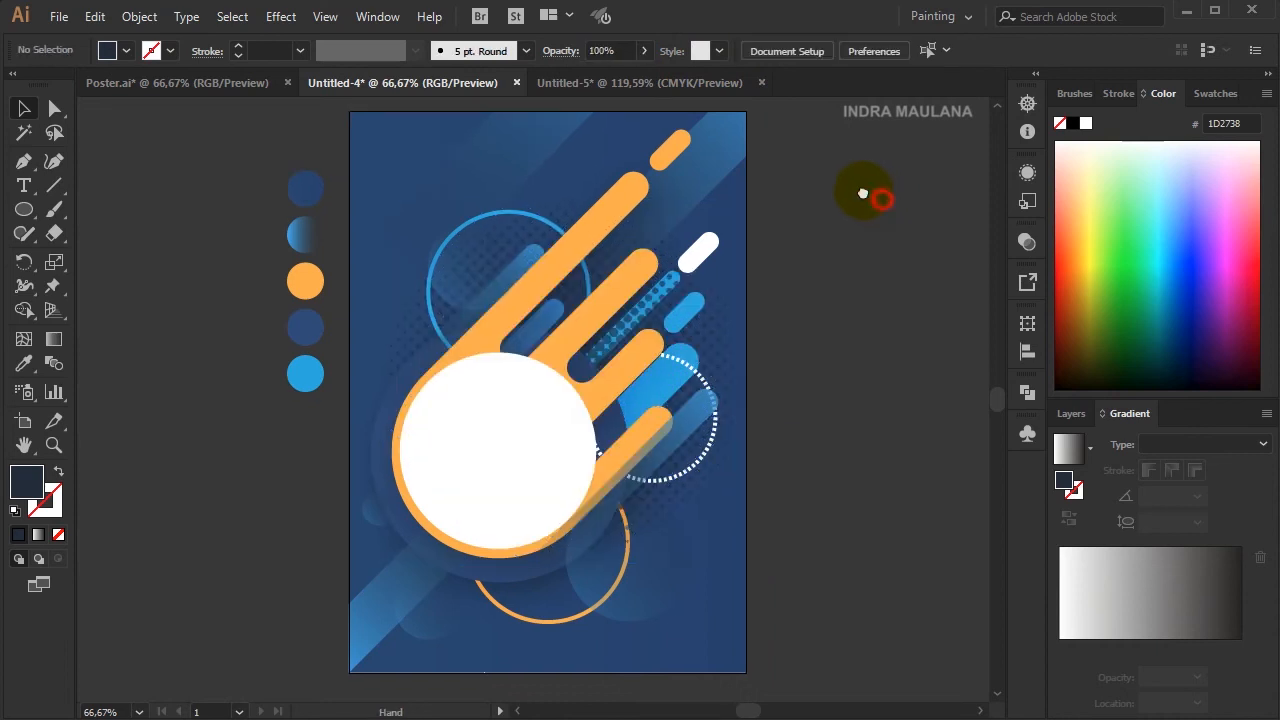
- Send the halftone group back behind the narrow light-blue band and the orange ring
{"action": "scroll", "coordinate": [840, 210], "scroll_direction": "down", "scroll_amount": 1}
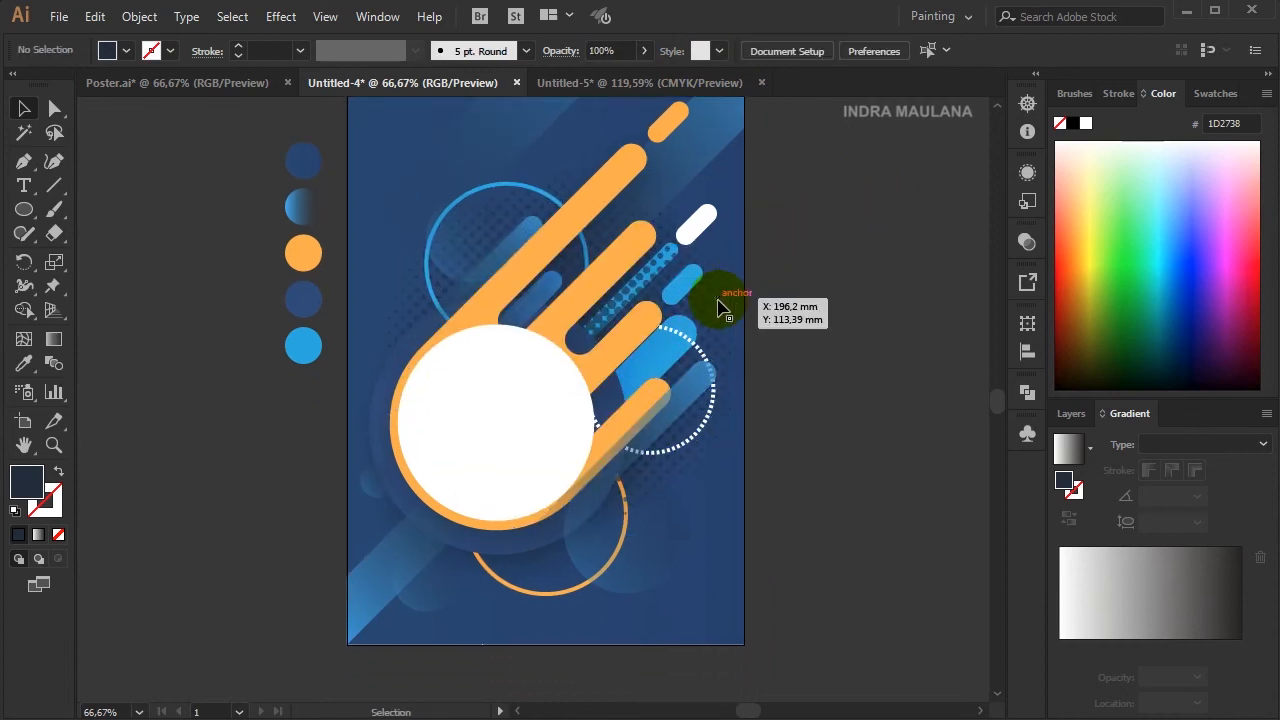
{"action": "left_click", "coordinate": [722, 300]}
{"action": "key", "text": "a"}
{"action": "left_click", "coordinate": [838, 347]}
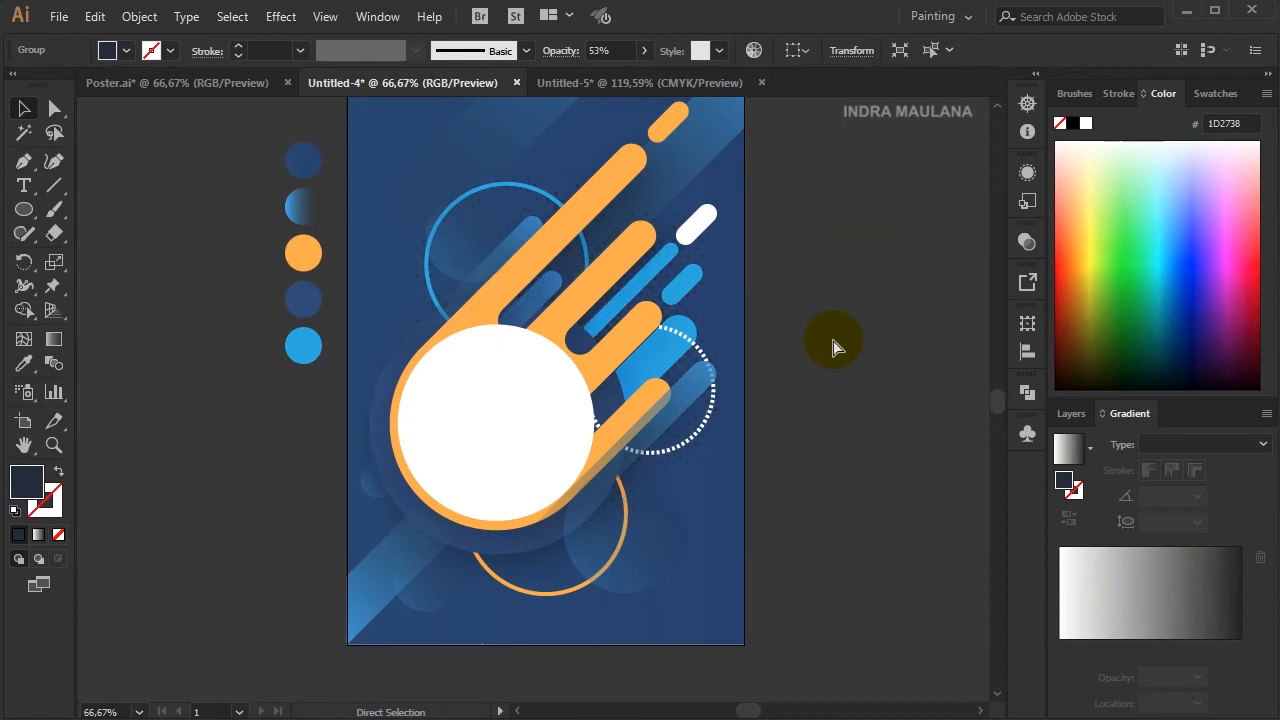
- Enlarge the halftone dot group slightly towards the poster's upper-left corner
{"action": "key", "text": "v"}
{"action": "scroll", "coordinate": [862, 308], "scroll_direction": "up", "scroll_amount": 2}
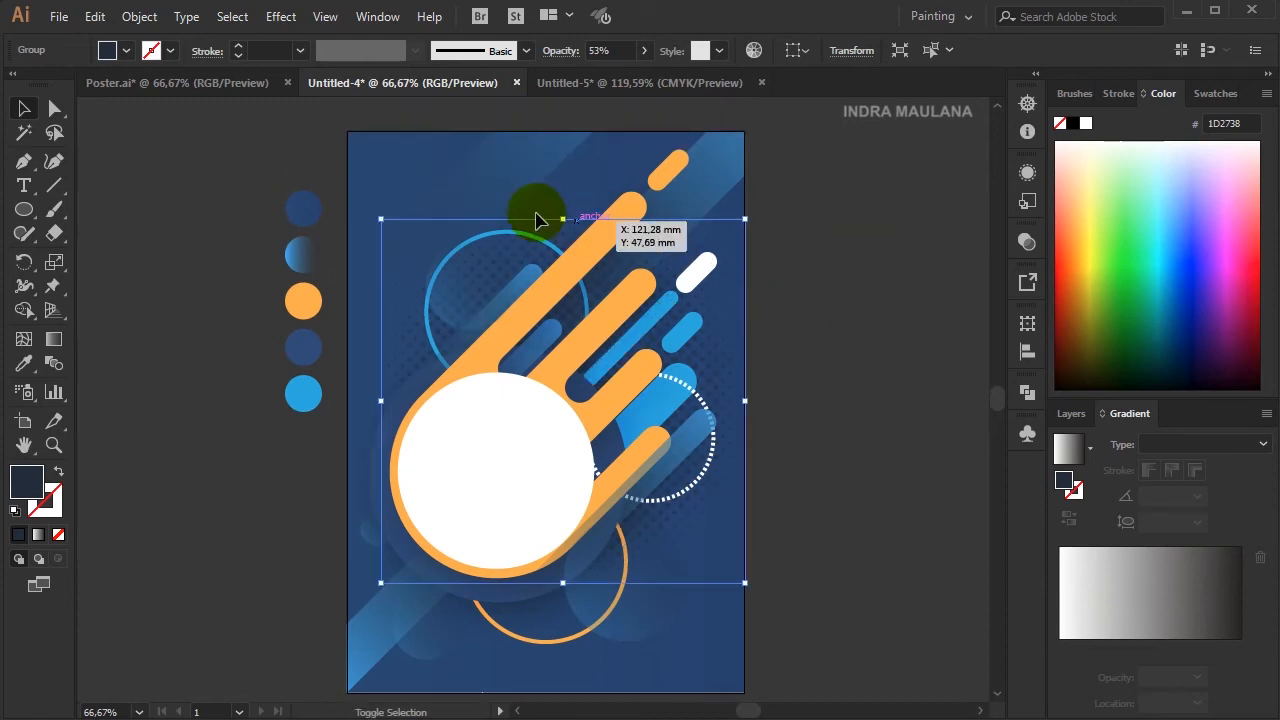
{"action": "left_click_drag", "start_coordinate": [383, 218], "coordinate": [370, 190]}
{"action": "left_click", "coordinate": [897, 330]}
{"action": "scroll", "coordinate": [897, 313], "scroll_direction": "down", "scroll_amount": 1}
{"action": "left_click_drag", "start_coordinate": [729, 337], "coordinate": [722, 361]}
{"action": "left_click", "coordinate": [823, 333]}
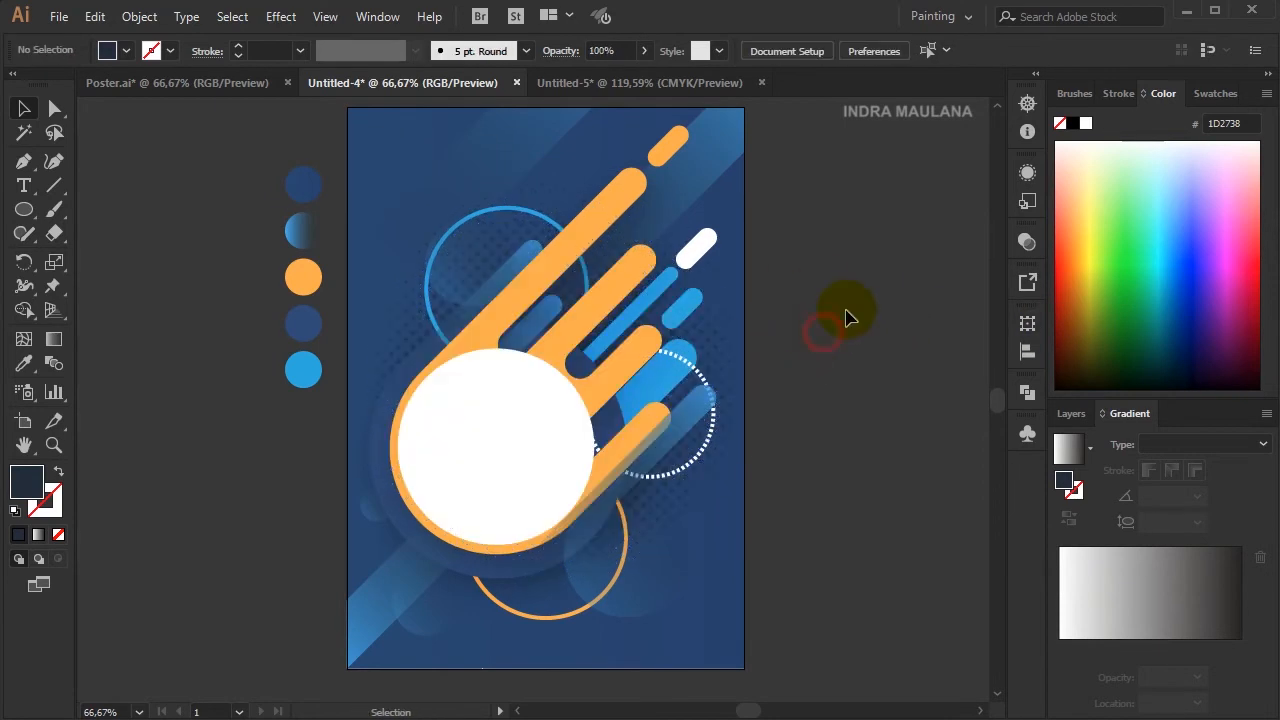
- Examine the poster composition with the halftone dots behind the orange shape, rings and bands
{"action": "left_click_drag", "start_coordinate": [868, 320], "coordinate": [806, 309]}
{"action": "scroll", "coordinate": [846, 309], "scroll_direction": "down", "scroll_amount": 1}
{"action": "scroll", "coordinate": [810, 322], "scroll_direction": "up", "scroll_amount": 1}
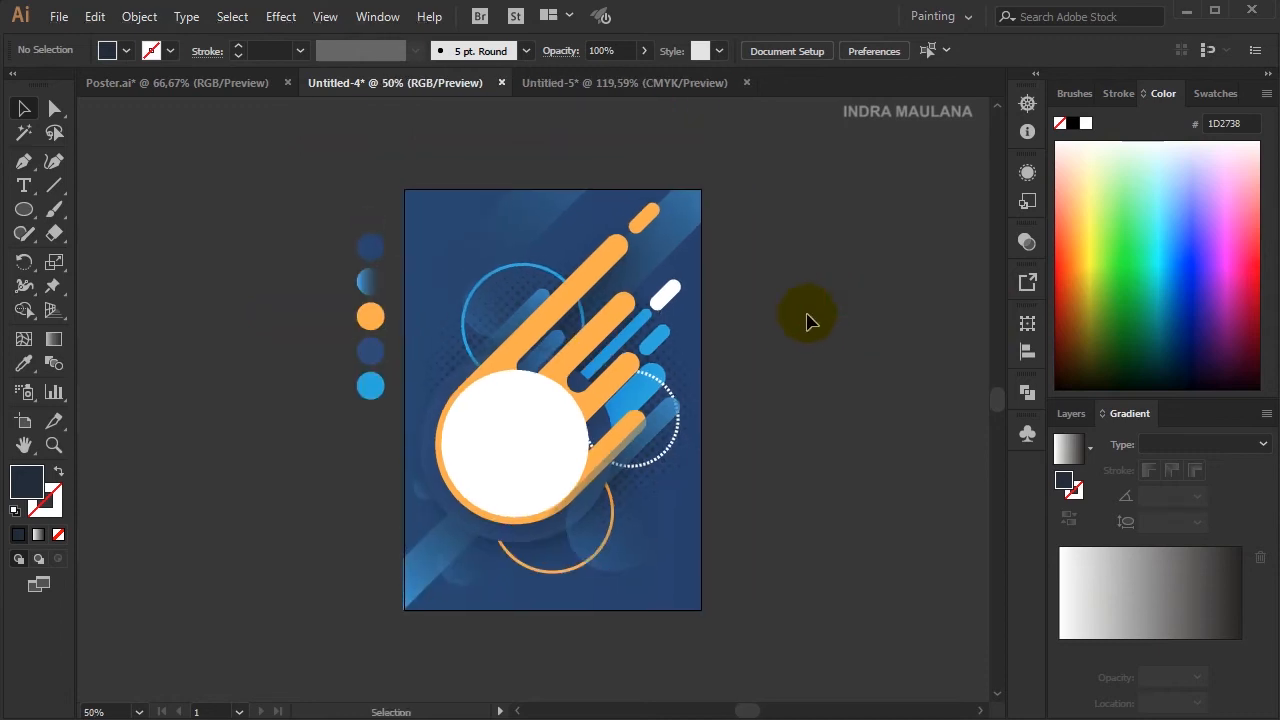
{"action": "scroll", "coordinate": [801, 388], "scroll_direction": "down", "scroll_amount": 1}
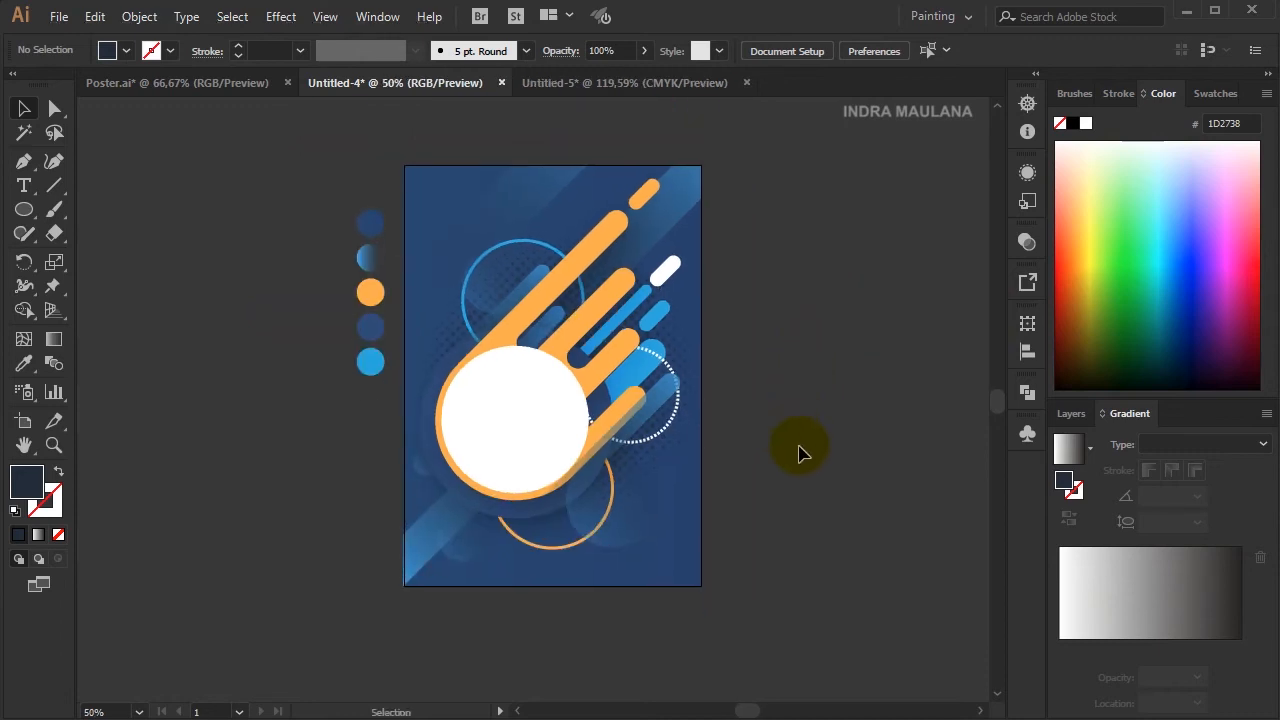
{"action": "scroll", "coordinate": [797, 443], "scroll_direction": "up", "scroll_amount": 1}
{"action": "left_click_drag", "start_coordinate": [803, 446], "coordinate": [785, 430]}
{"action": "scroll", "coordinate": [786, 427], "scroll_direction": "up", "scroll_amount": 3}
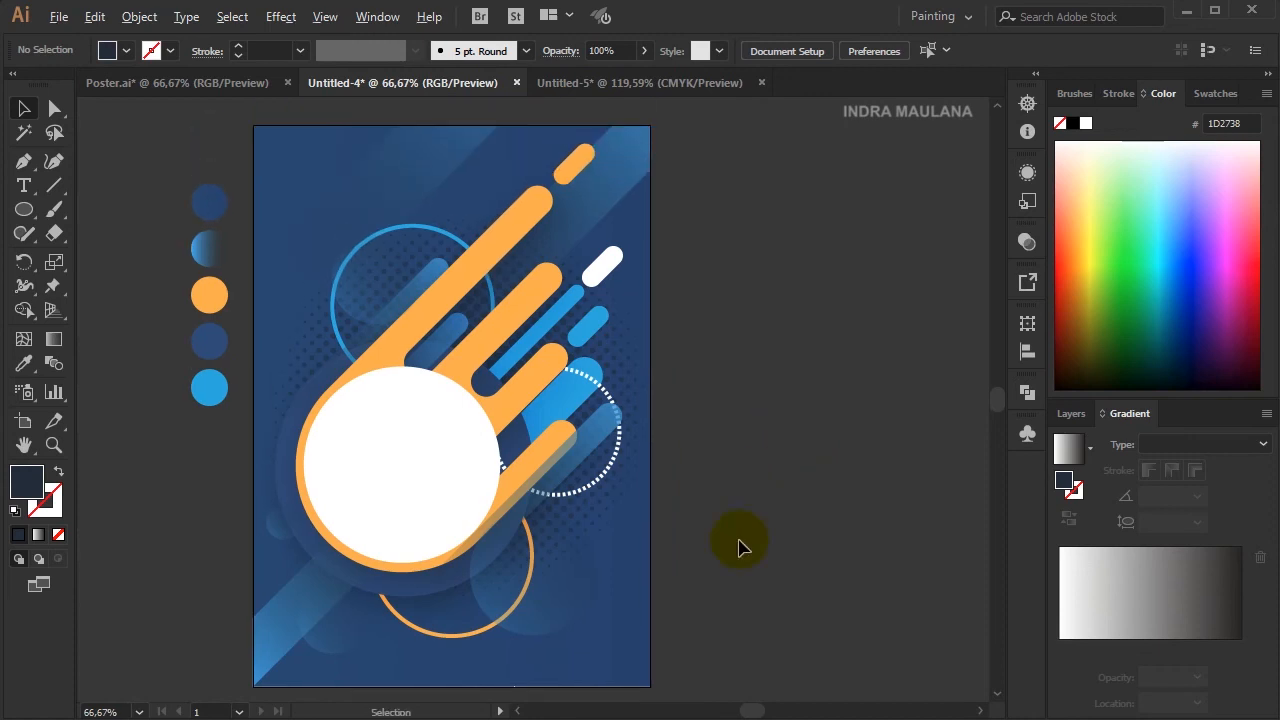
{"action": "left_click_drag", "start_coordinate": [702, 563], "coordinate": [749, 534]}
{"action": "scroll", "coordinate": [380, 530], "scroll_direction": "up", "scroll_amount": 1}
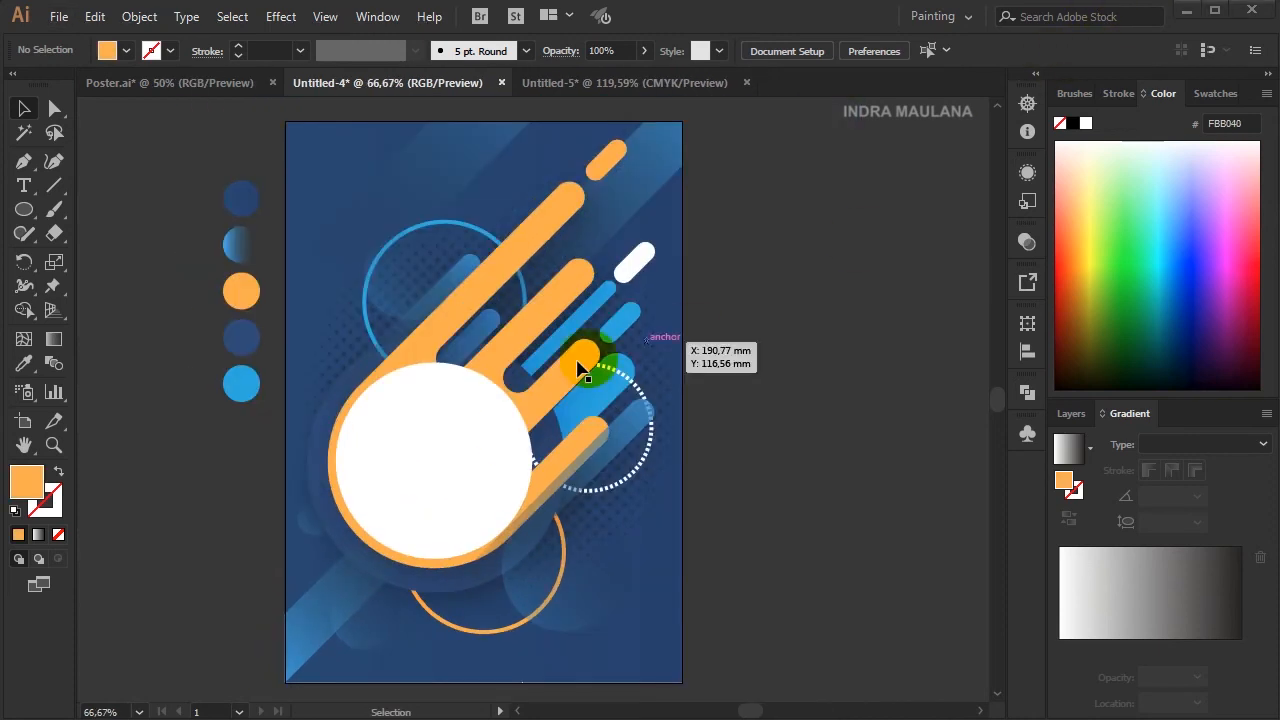
- Enlarge the orange rounded shape slightly, and scale up the white circle inside it to match
{"action": "left_click", "coordinate": [494, 355]}
{"action": "left_click_drag", "start_coordinate": [434, 613], "coordinate": [538, 625]}
{"action": "left_click_drag", "start_coordinate": [779, 553], "coordinate": [781, 558]}
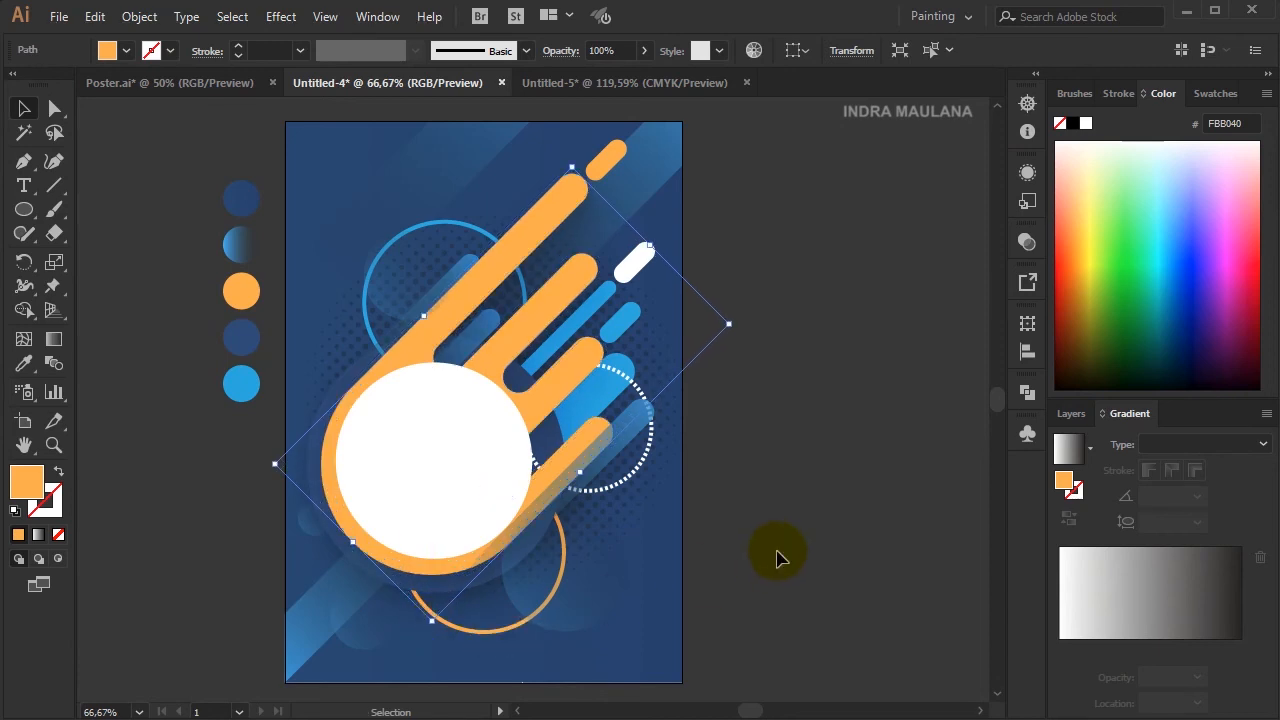
{"action": "left_click", "coordinate": [472, 466]}
{"action": "left_click_drag", "start_coordinate": [336, 558], "coordinate": [330, 566]}
{"action": "left_click", "coordinate": [831, 480]}
- Draw a closed diagonal band with the Pen tool from the poster's right edge down to the white circle
{"action": "key", "text": "p"}
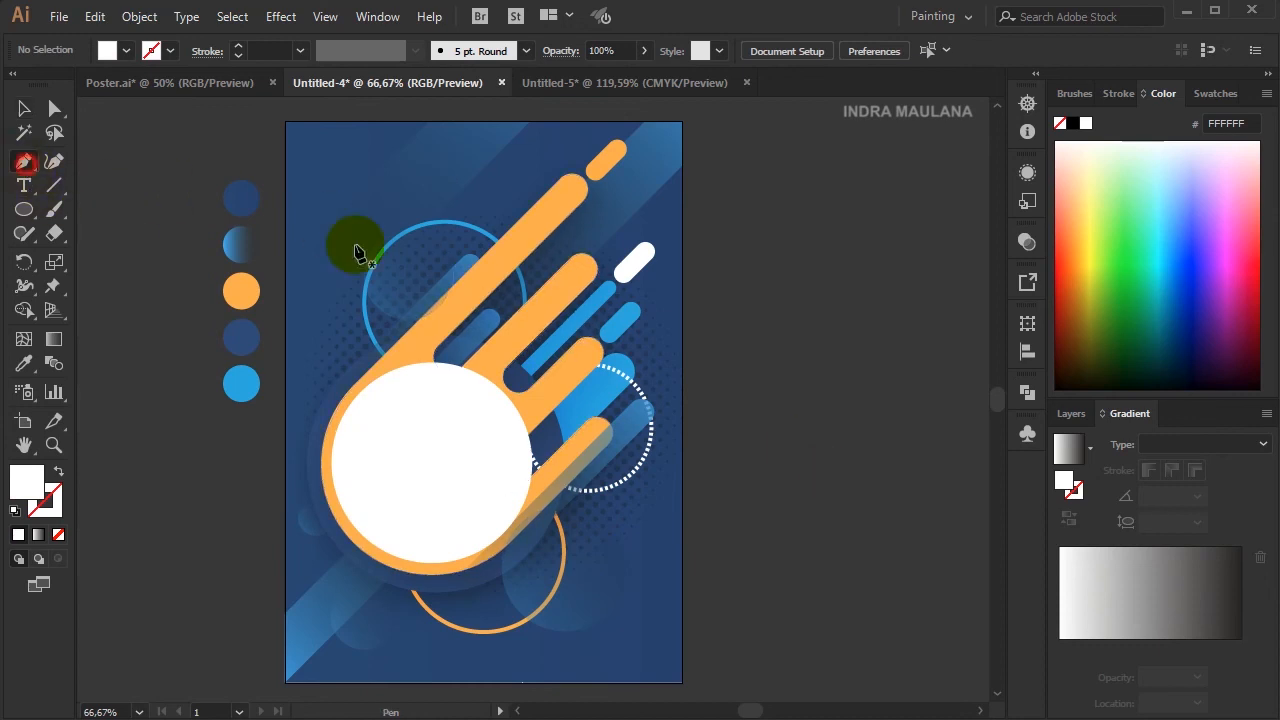
{"action": "left_click", "coordinate": [683, 251]}
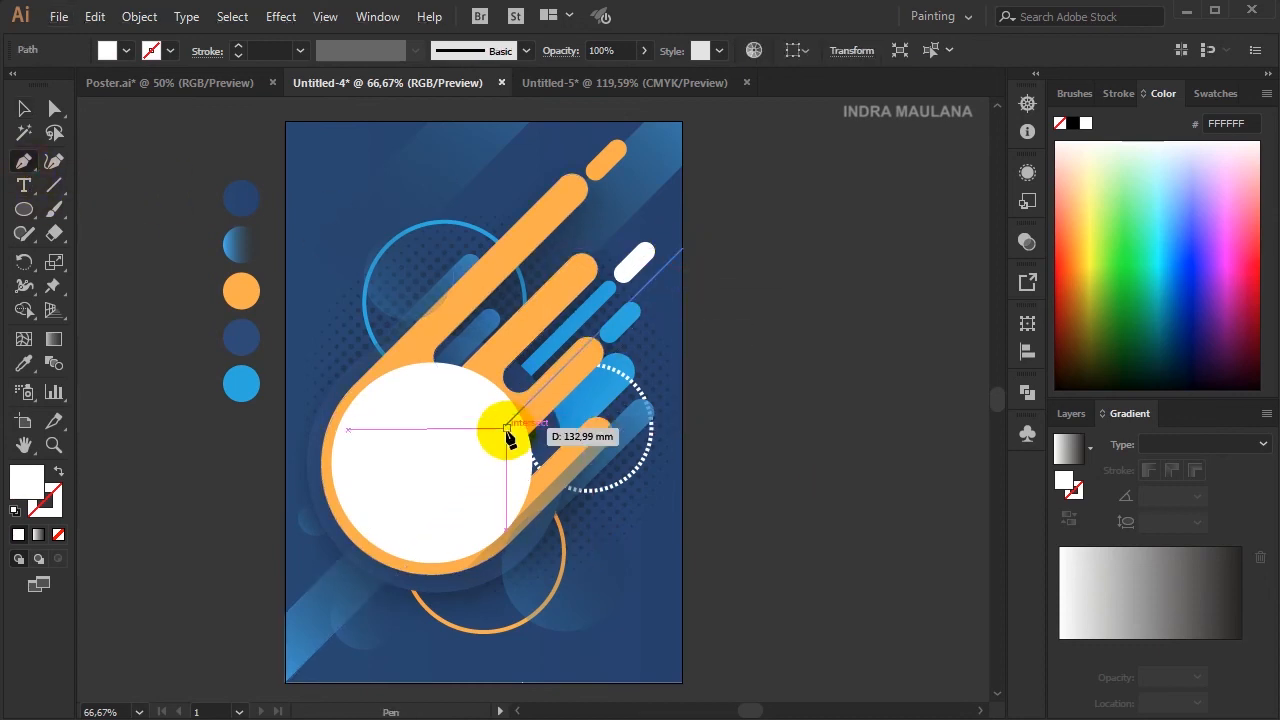
{"action": "left_click", "coordinate": [517, 503]}
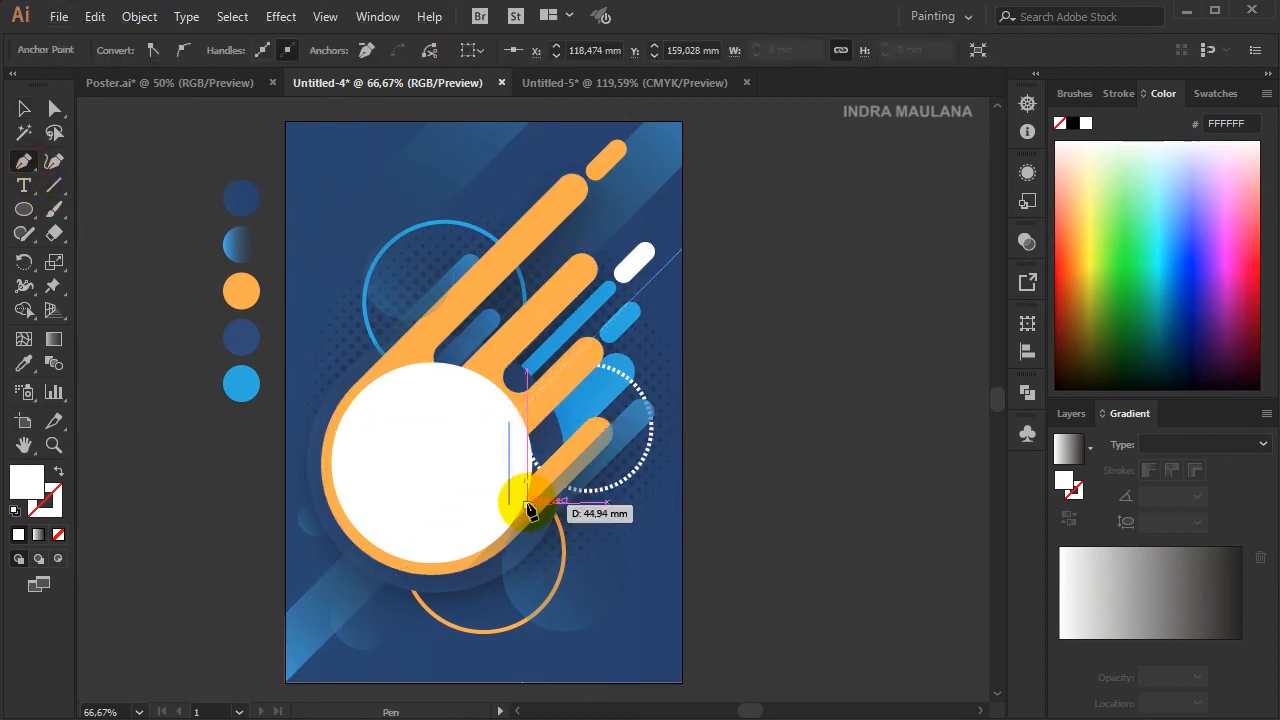
{"action": "left_click", "coordinate": [685, 328]}
{"action": "left_click", "coordinate": [684, 254]}
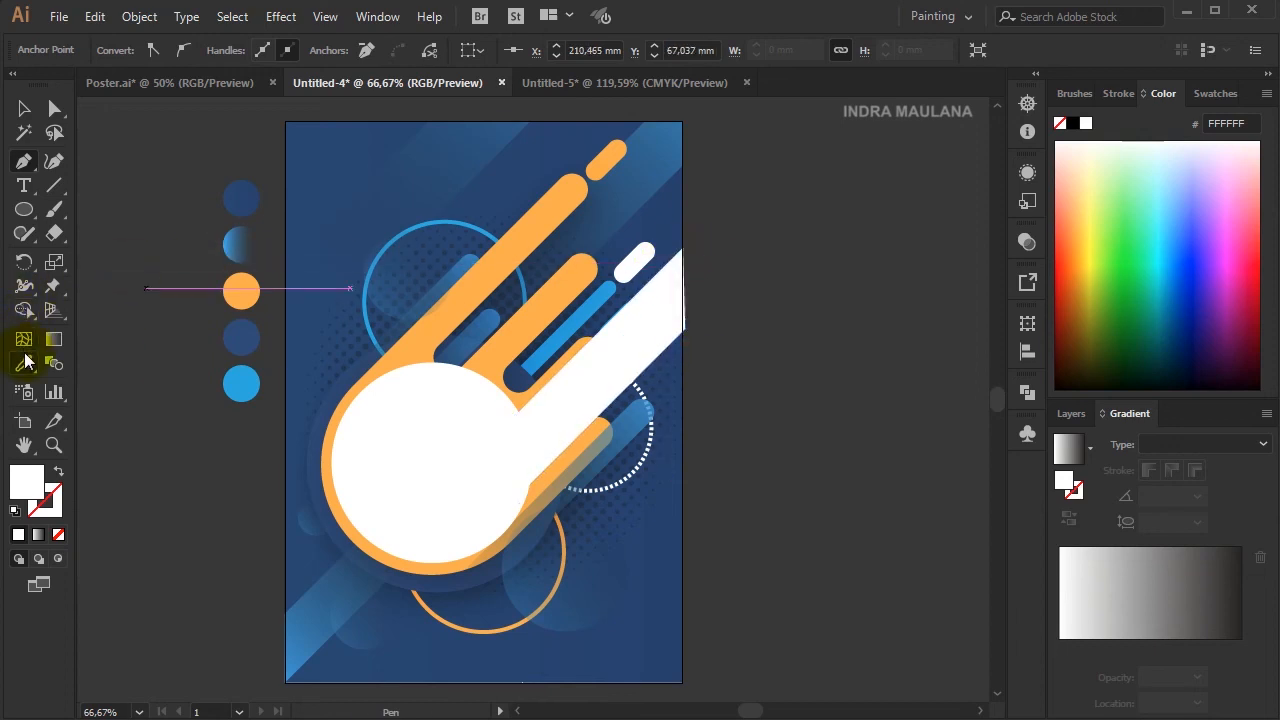
- Sample the blue-to-transparent gradient swatch onto the new diagonal band and send it backward behind the orange shape
{"action": "left_click", "coordinate": [240, 236]}
{"action": "key", "text": "ctrl+bracketleft"}
{"action": "key", "text": "ctrl+bracketleft"}
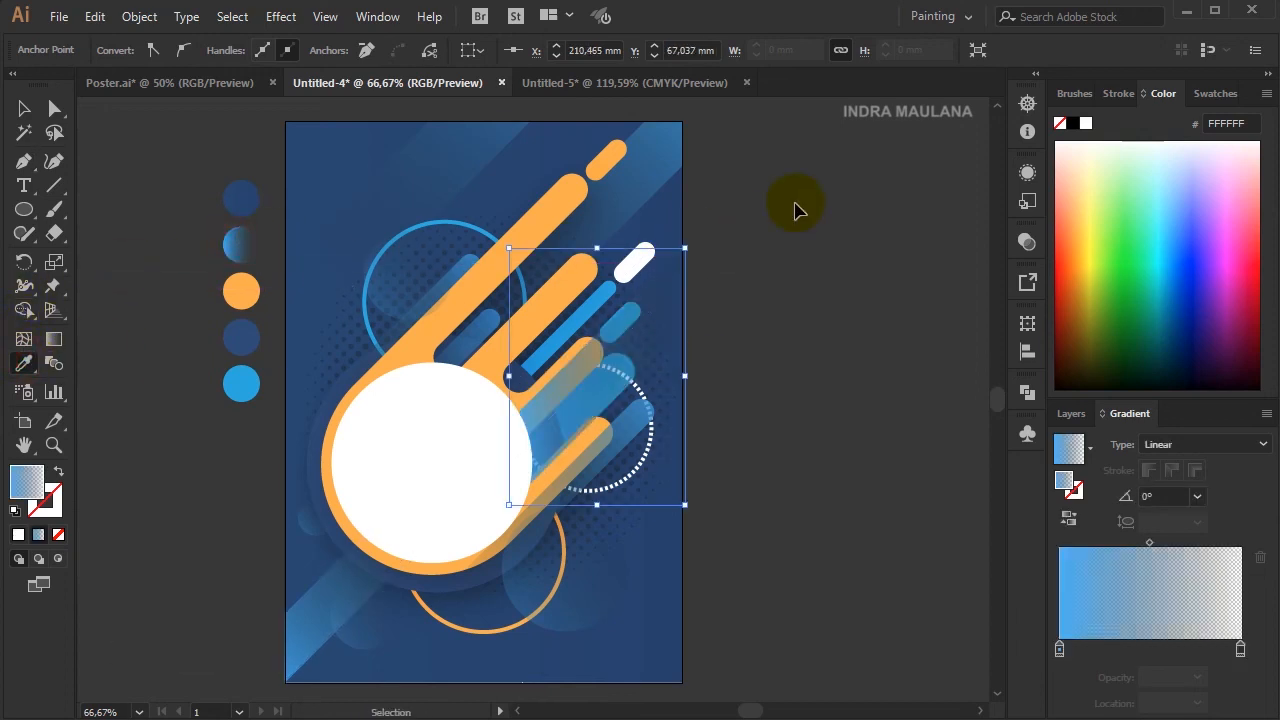
{"action": "key", "text": "ctrl+bracketleft"}
{"action": "key", "text": "ctrl+bracketleft"}
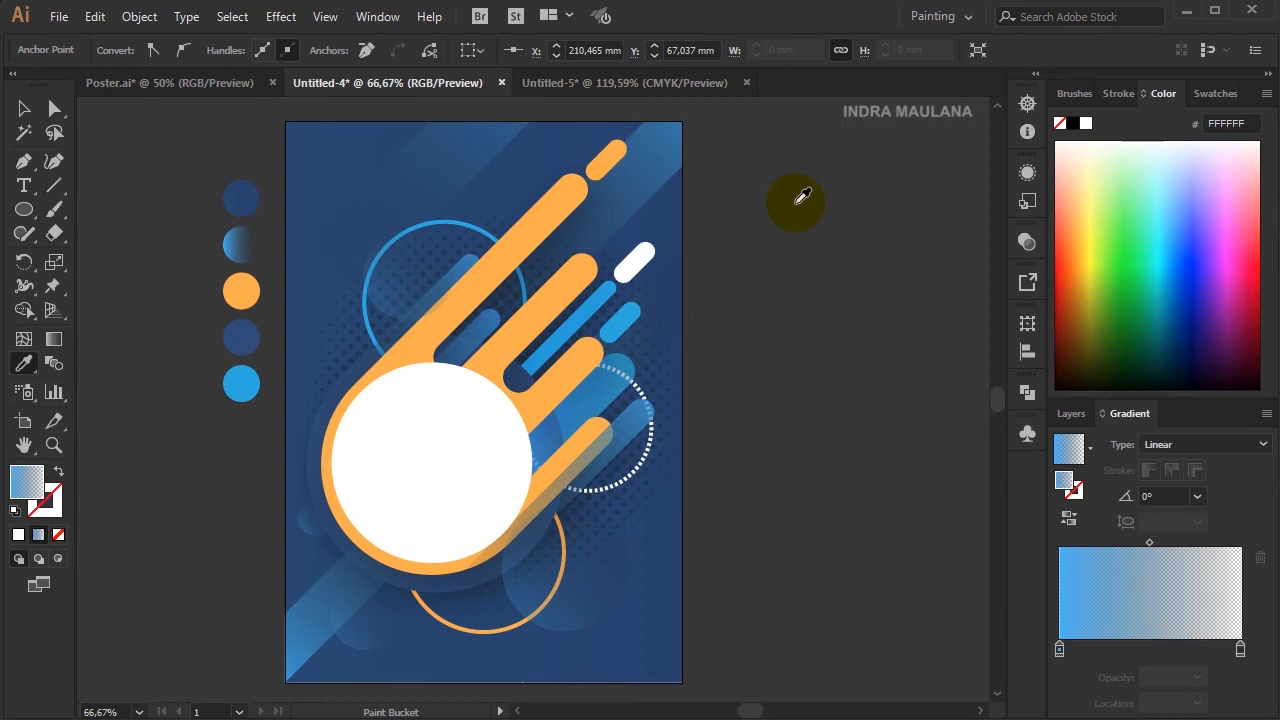
- Redirect the band's linear gradient to -134.5° so it fades diagonally from the poster's right edge towards the white circle
{"action": "left_click", "coordinate": [54, 339]}
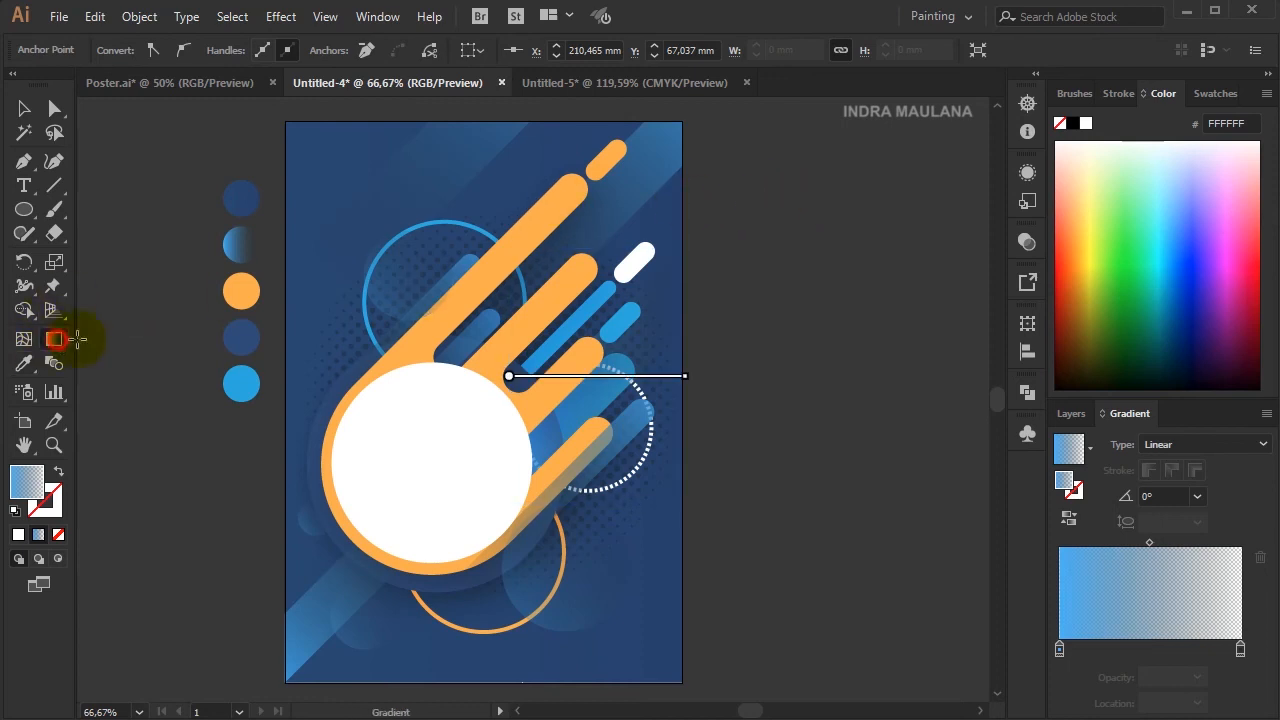
{"action": "left_click_drag", "start_coordinate": [703, 263], "coordinate": [597, 383]}
{"action": "left_click_drag", "start_coordinate": [747, 237], "coordinate": [541, 411]}
{"action": "left_click", "coordinate": [799, 288], "text": "ctrl"}
{"action": "left_click_drag", "start_coordinate": [819, 316], "coordinate": [795, 298]}
{"action": "left_click", "coordinate": [25, 107]}
{"action": "left_click_drag", "start_coordinate": [805, 363], "coordinate": [819, 370]}
- Add the text POSTER below the poster, enlarge it and move it into the white circle
{"action": "scroll", "coordinate": [811, 435], "scroll_direction": "down", "scroll_amount": 1}
{"action": "scroll", "coordinate": [810, 439], "scroll_direction": "up", "scroll_amount": 2}
{"action": "scroll", "coordinate": [811, 445], "scroll_direction": "down", "scroll_amount": 6}
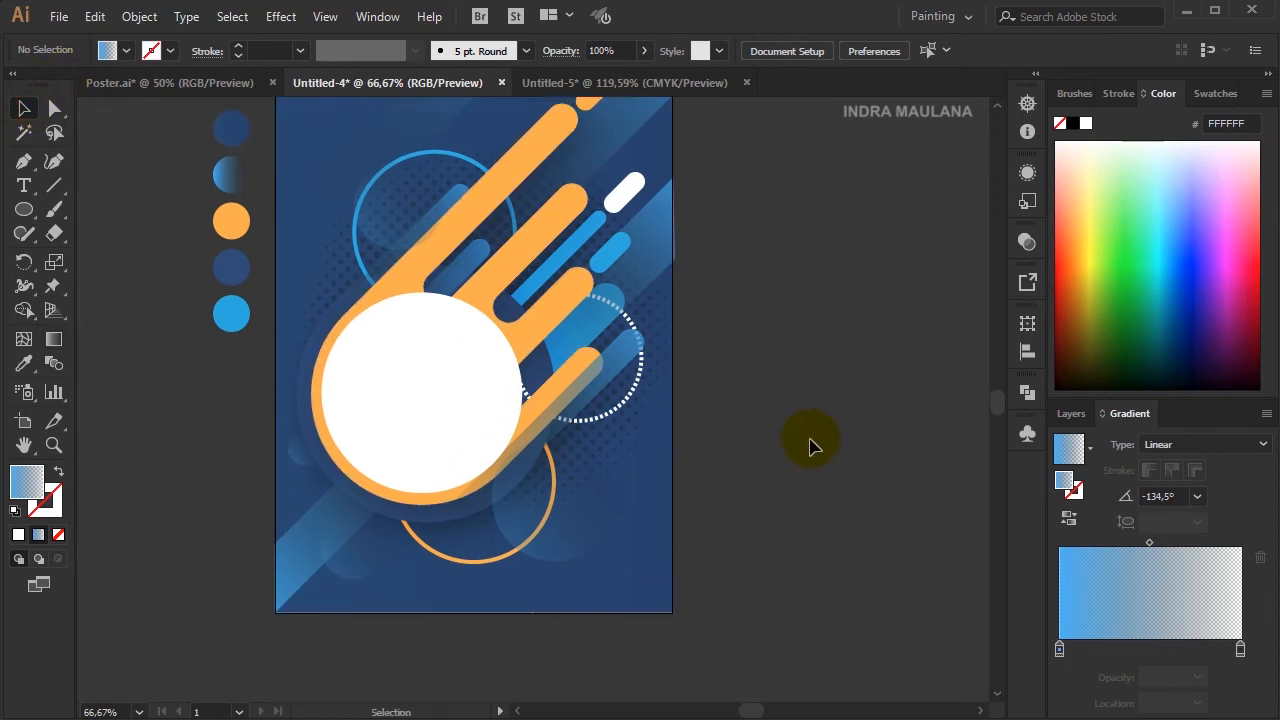
{"action": "key", "text": "t"}
{"action": "left_click", "coordinate": [386, 516]}
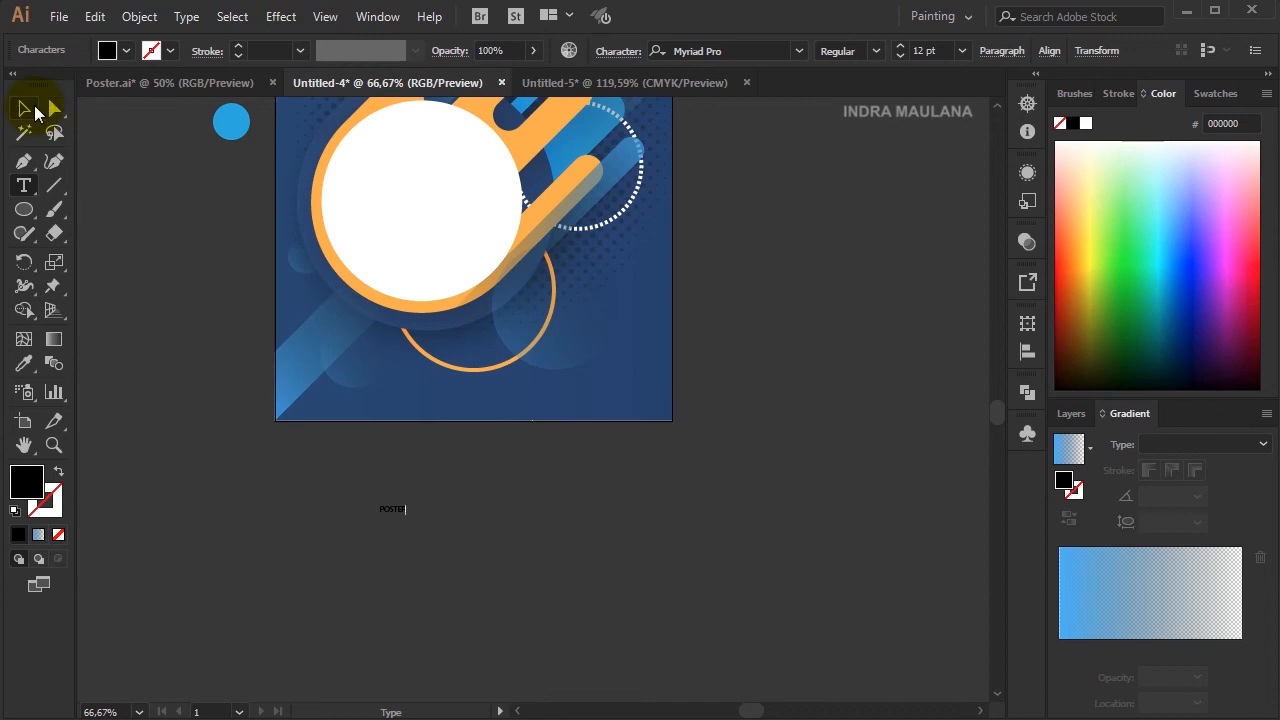
{"action": "left_click", "coordinate": [24, 108]}
{"action": "left_click_drag", "start_coordinate": [408, 517], "coordinate": [576, 612]}
{"action": "left_click_drag", "start_coordinate": [551, 503], "coordinate": [698, 463]}
{"action": "key", "text": "ctrl+="}
- Sample the dark-blue swatch (2D477A) onto the POSTER text and fit it in the circle's upper half at about 62 pt
{"action": "left_click", "coordinate": [24, 363]}
{"action": "left_click", "coordinate": [203, 260]}
{"action": "left_click", "coordinate": [24, 108]}
{"action": "left_click_drag", "start_coordinate": [602, 367], "coordinate": [562, 380]}
{"action": "left_click_drag", "start_coordinate": [486, 414], "coordinate": [510, 420]}
{"action": "scroll", "coordinate": [605, 410], "scroll_direction": "down", "scroll_amount": 1}
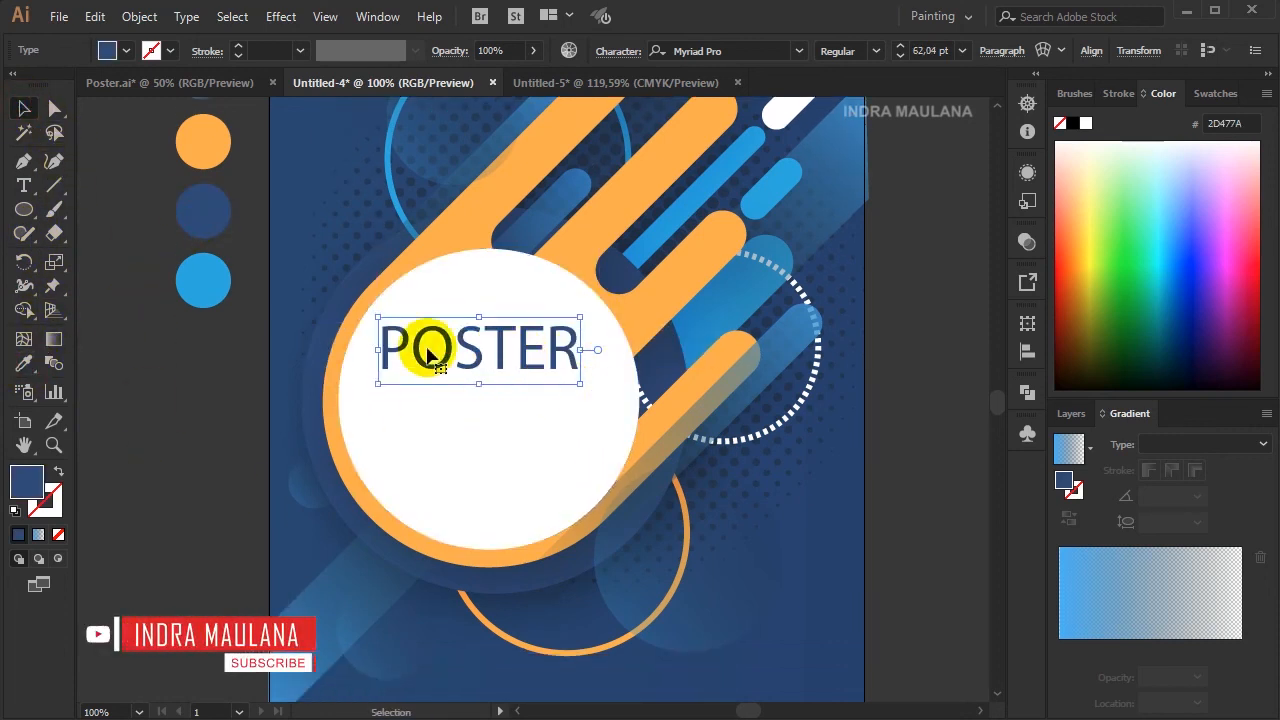
{"action": "left_click", "coordinate": [117, 419]}
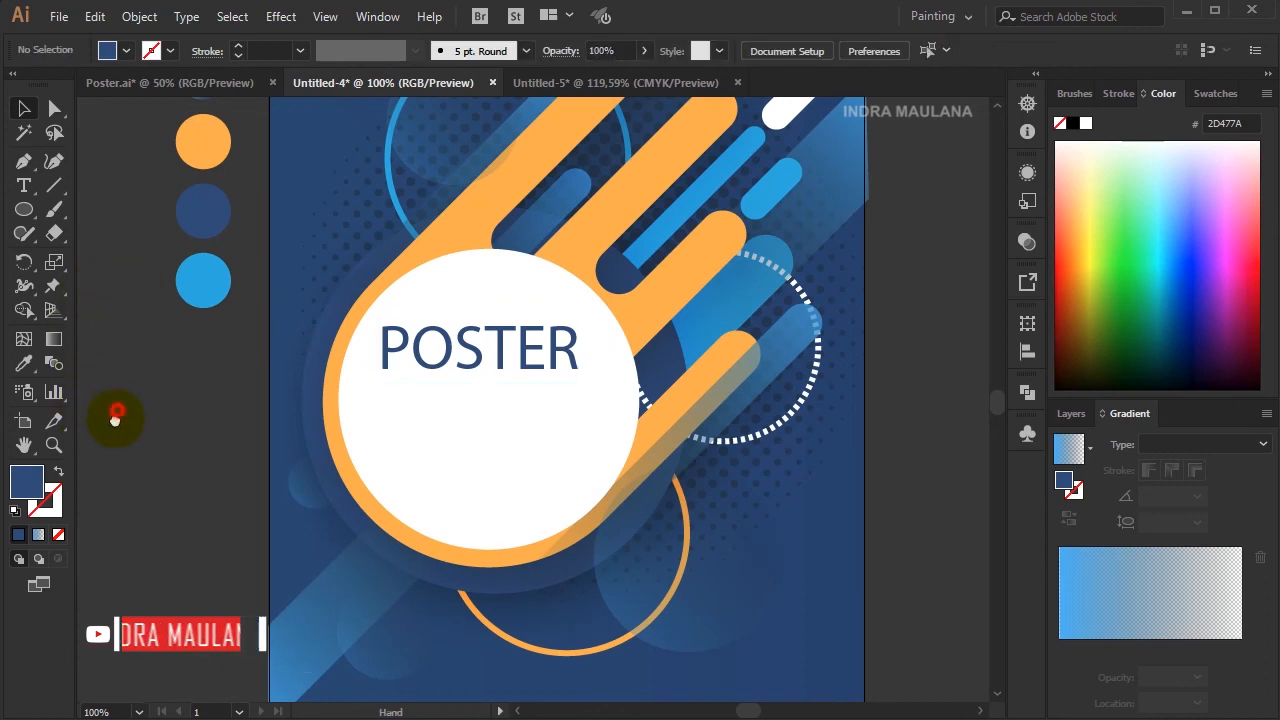
{"action": "left_click_drag", "start_coordinate": [117, 419], "coordinate": [109, 441]}
- Set the font style of the POSTER text to Bold
{"action": "left_click", "coordinate": [489, 384]}
{"action": "left_click", "coordinate": [879, 51]}
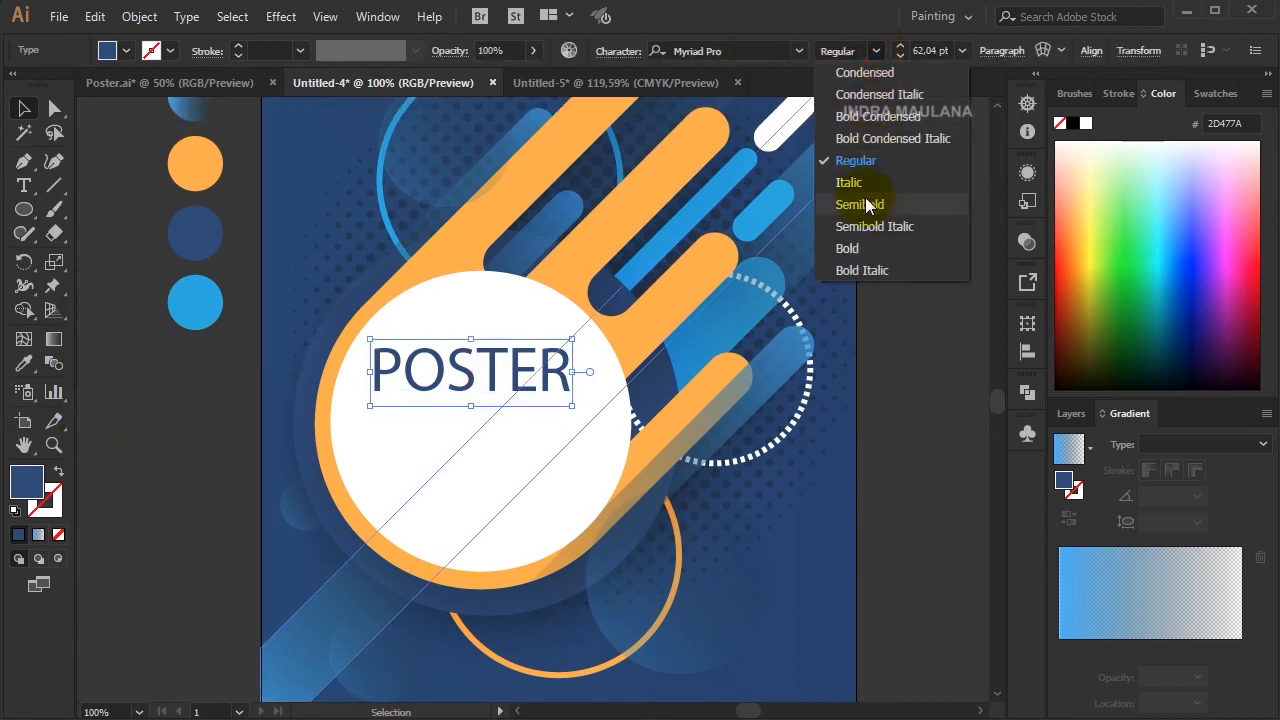
{"action": "left_click", "coordinate": [853, 250]}
{"action": "left_click", "coordinate": [905, 340]}
{"action": "left_click_drag", "start_coordinate": [907, 345], "coordinate": [907, 382]}
- Duplicate the POSTER text directly below itself and replace the copy's wording with DESIGN
{"action": "left_click_drag", "start_coordinate": [523, 408], "coordinate": [523, 497]}
{"action": "double_click", "coordinate": [523, 497]}
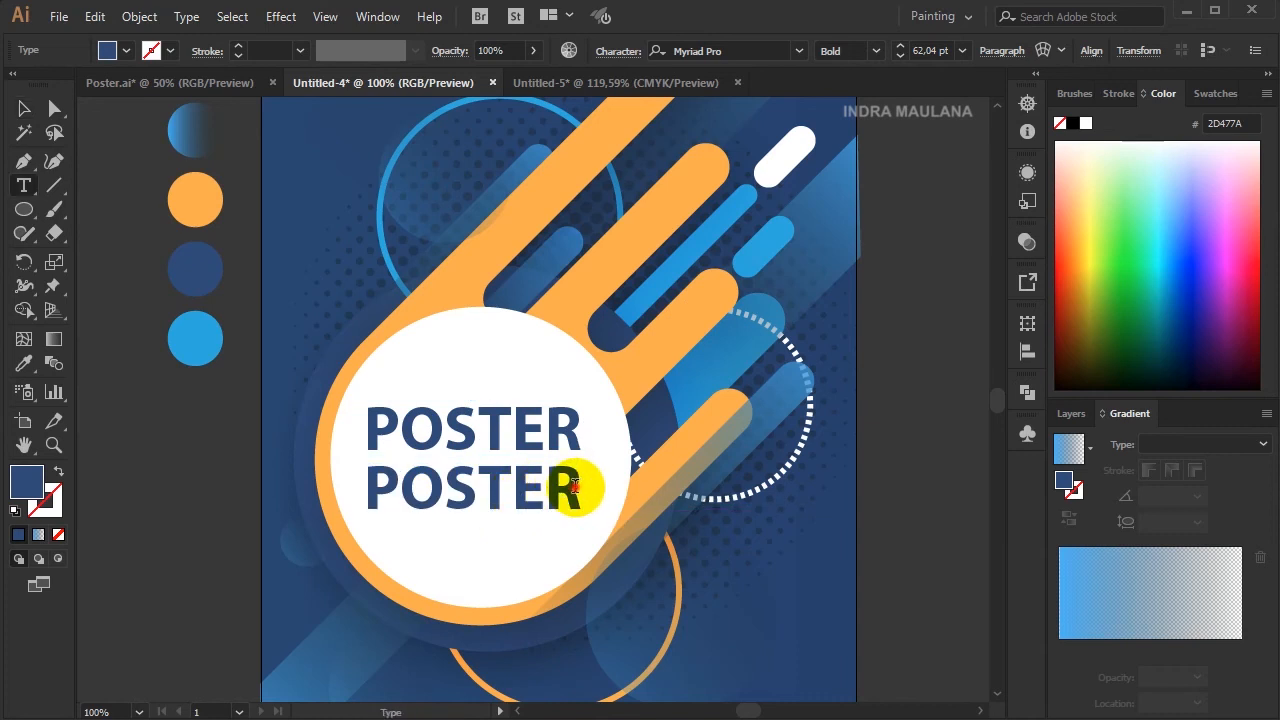
{"action": "left_click_drag", "start_coordinate": [576, 487], "coordinate": [354, 476]}
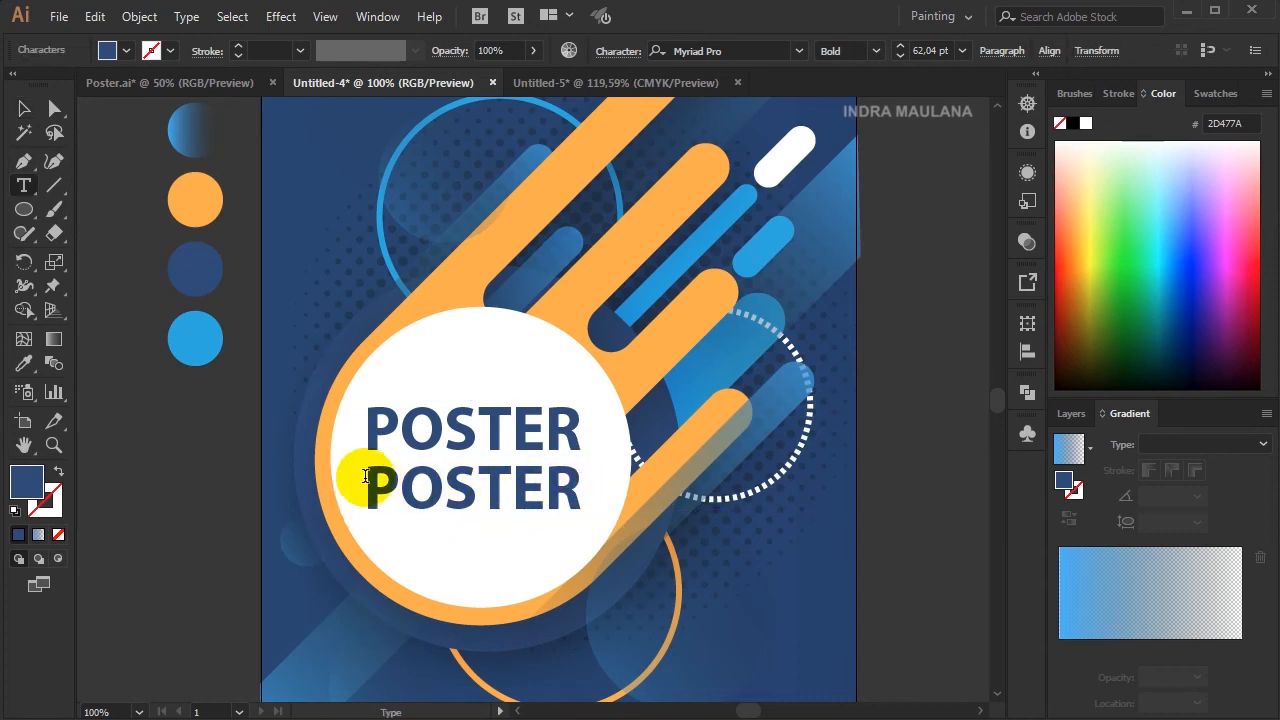
{"action": "type", "text": "DESIGN"}
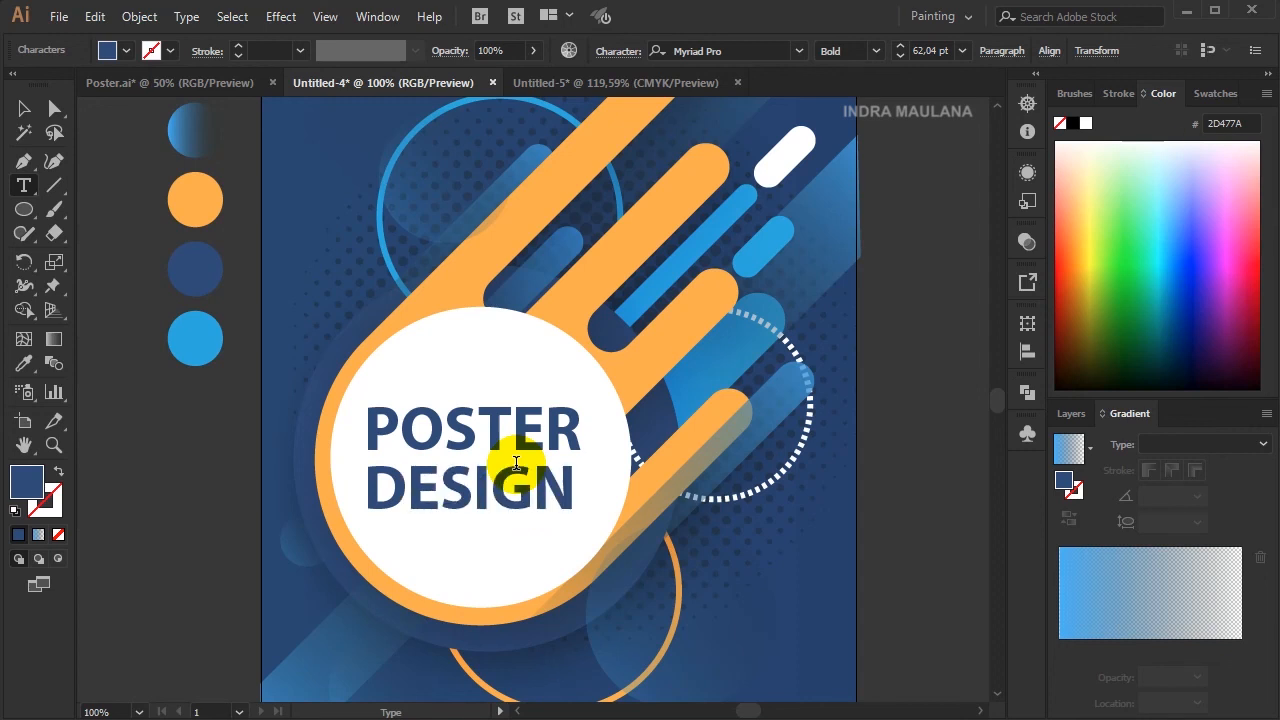
{"action": "scroll", "coordinate": [514, 464], "scroll_direction": "up", "scroll_amount": 1}
- Move the DESIGN text slightly lower and fill it with the light orange swatch
{"action": "left_click", "coordinate": [24, 110]}
{"action": "scroll", "coordinate": [387, 318], "scroll_direction": "down", "scroll_amount": 3}
{"action": "key", "text": "shift+Down"}
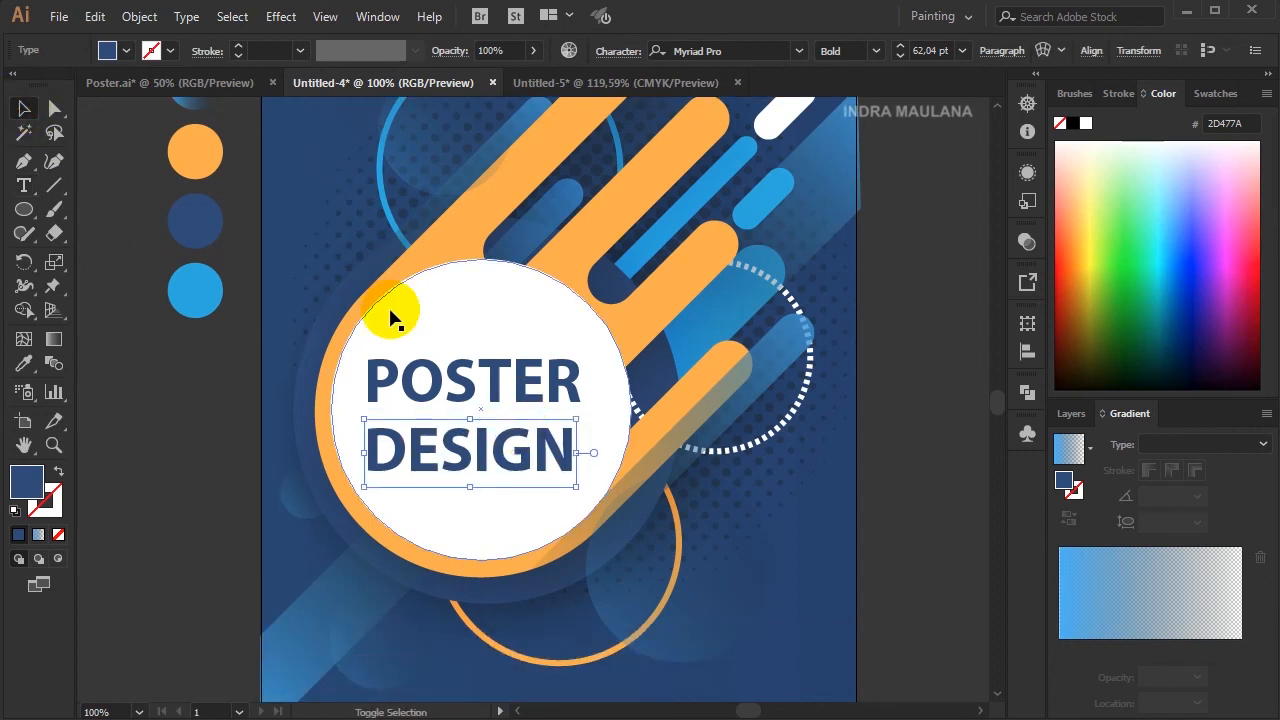
{"action": "left_click", "coordinate": [1224, 91]}
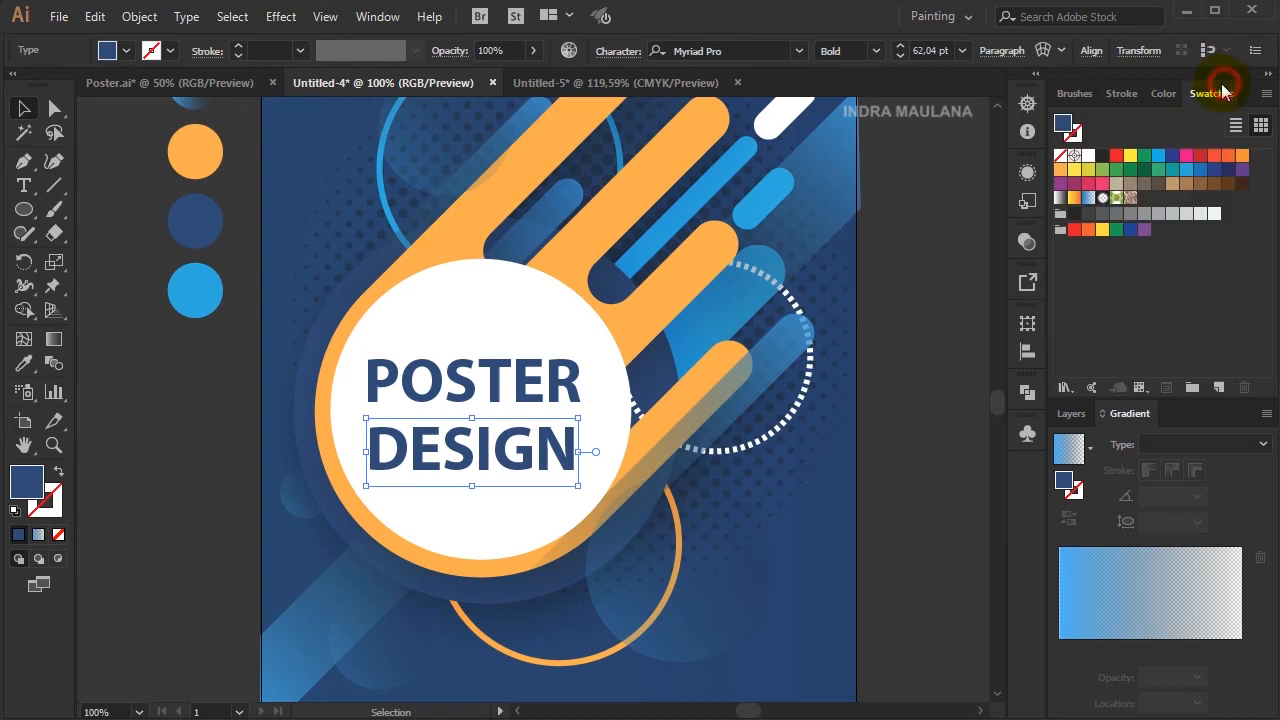
{"action": "left_click", "coordinate": [1061, 170]}
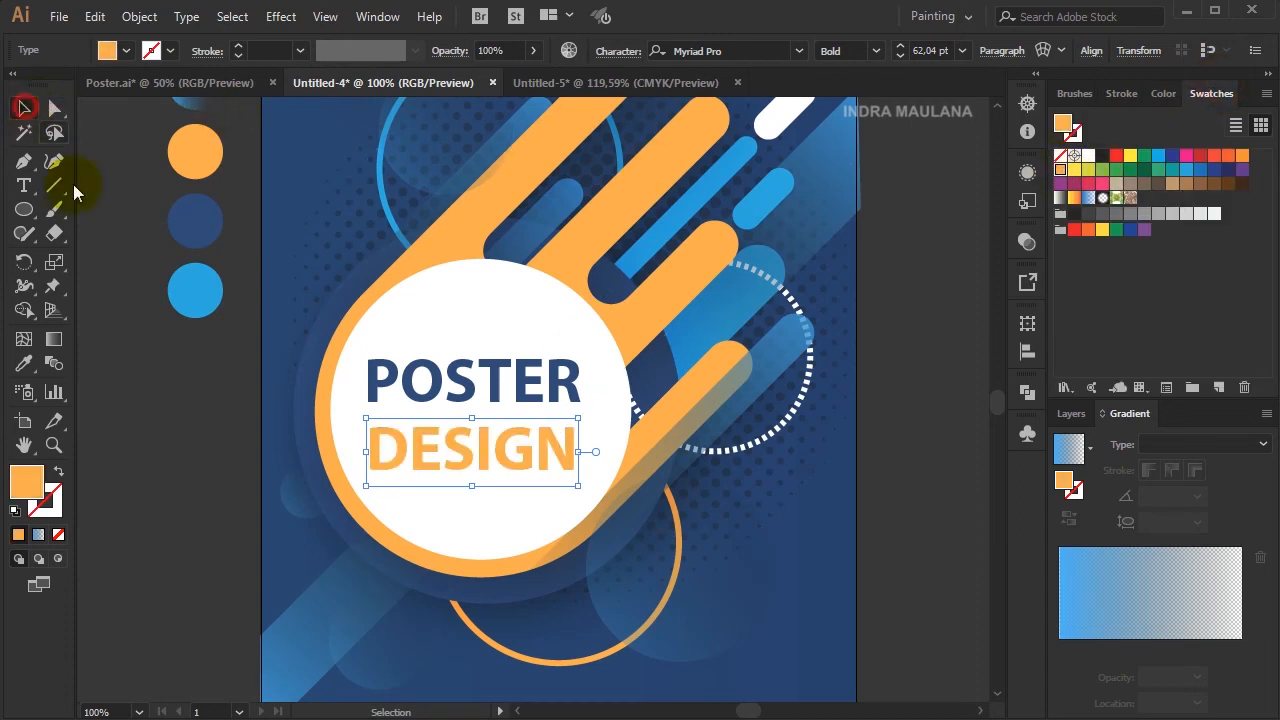
{"action": "left_click", "coordinate": [140, 410]}
{"action": "scroll", "coordinate": [140, 410], "scroll_direction": "down", "scroll_amount": 2}
{"action": "scroll", "coordinate": [140, 410], "scroll_direction": "up", "scroll_amount": 1}
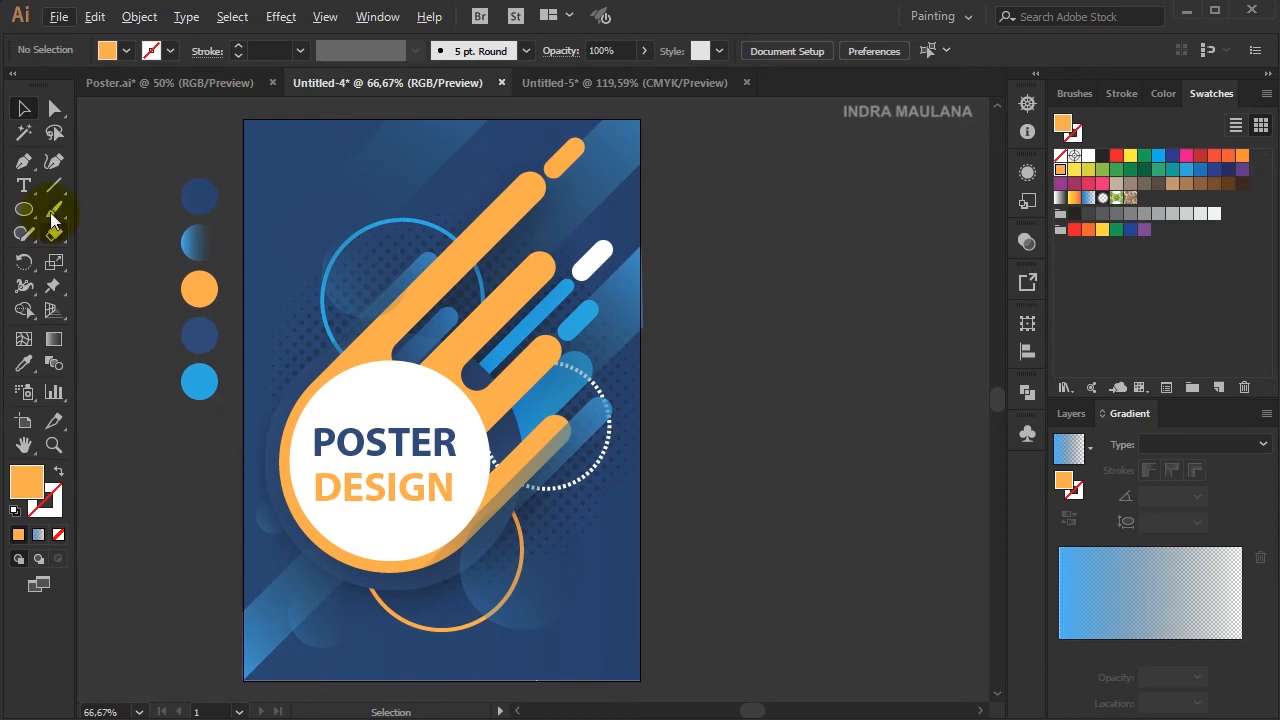
- Duplicate the orange rounded shape and its white circle beside the poster and group the copies
{"action": "mouse_move", "coordinate": [391, 320]}
{"action": "left_mouse_down"}
{"action": "mouse_move", "coordinate": [686, 343]}
{"action": "mouse_move", "coordinate": [790, 316]}
{"action": "left_mouse_up"}
{"action": "right_click", "coordinate": [790, 312]}
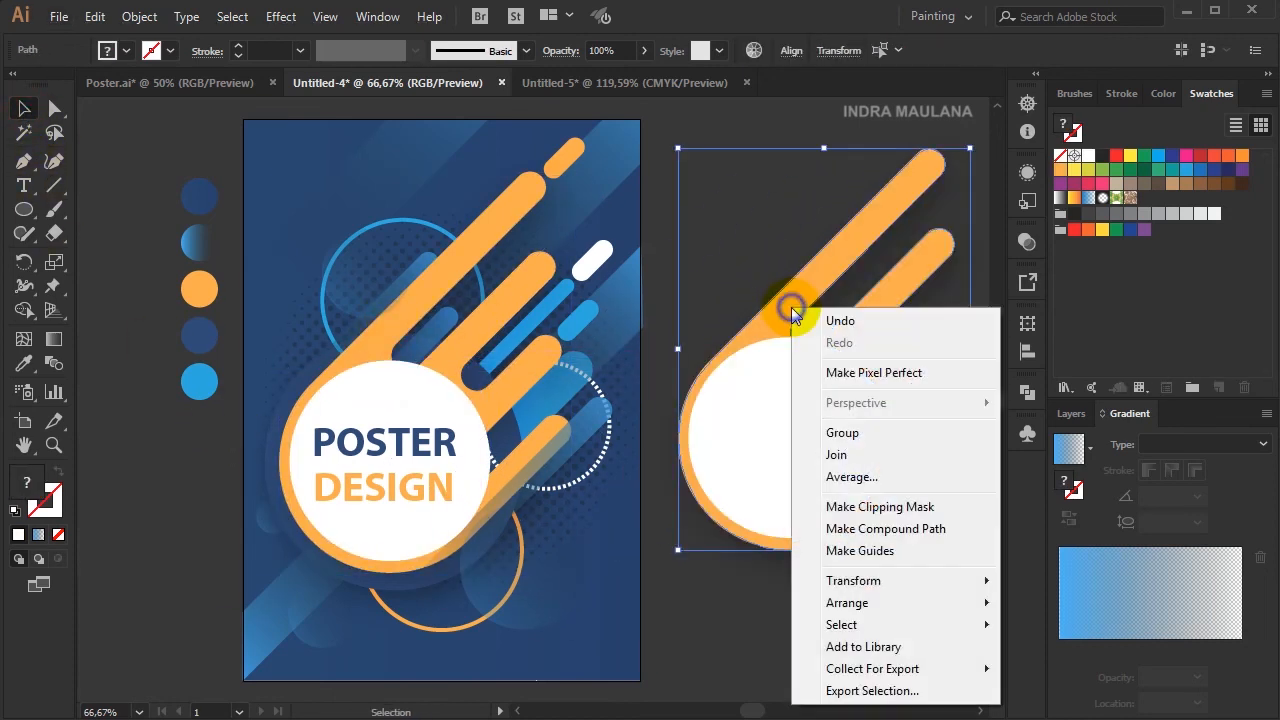
{"action": "left_click", "coordinate": [846, 430]}
- Scale the grouped copy down and place it in the poster's upper-left area over the blue ring
{"action": "left_click_drag", "start_coordinate": [969, 151], "coordinate": [904, 240]}
{"action": "left_click_drag", "start_coordinate": [806, 400], "coordinate": [322, 268]}
{"action": "left_click_drag", "start_coordinate": [420, 114], "coordinate": [377, 178]}
{"action": "left_click", "coordinate": [195, 512]}
{"action": "left_click_drag", "start_coordinate": [194, 512], "coordinate": [187, 485]}
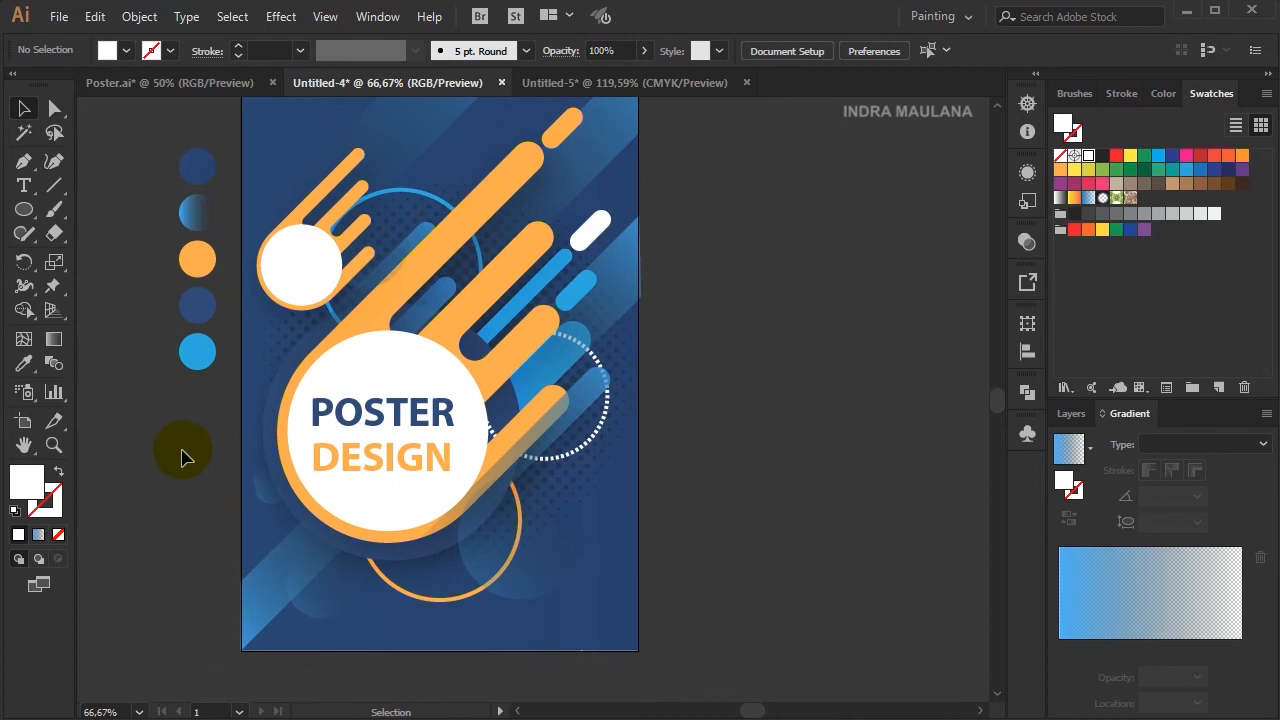
- Add the two-line text "Your Text Here", enlarge it to about 17.84 pt and place it in the small white circle
{"action": "scroll", "coordinate": [183, 465], "scroll_direction": "up", "scroll_amount": 4}
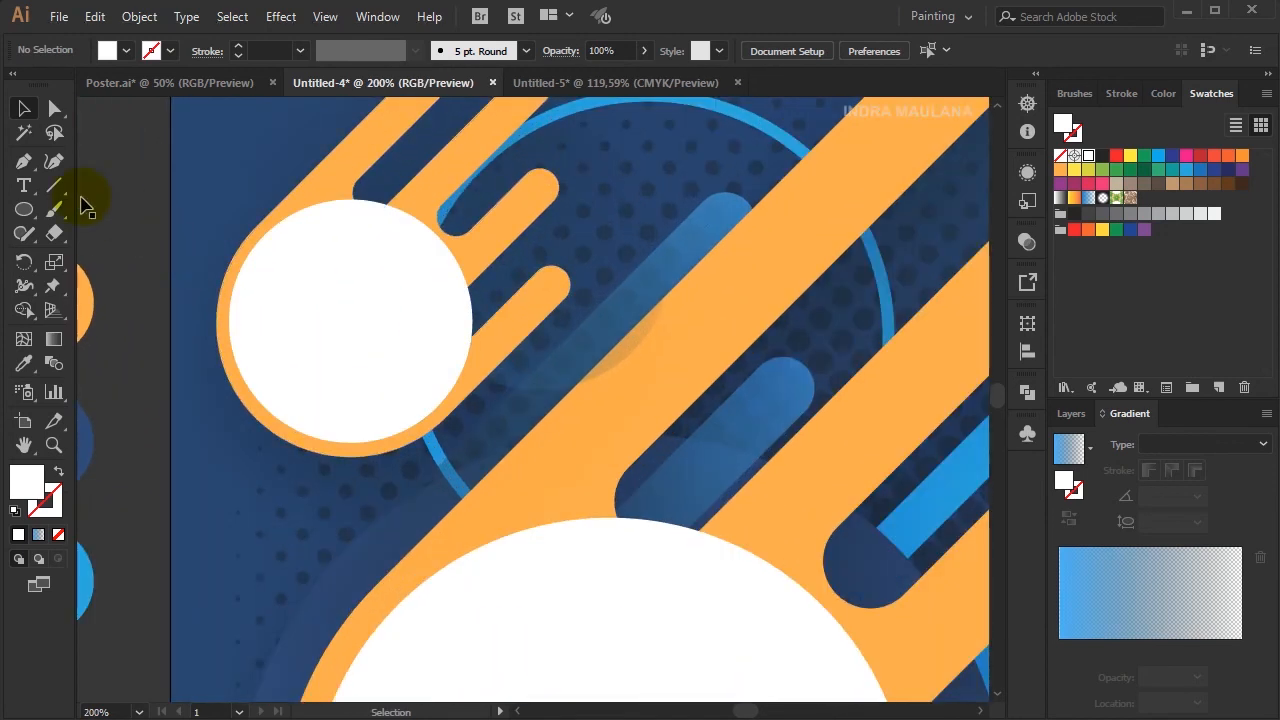
{"action": "key", "text": "t"}
{"action": "left_click", "coordinate": [125, 260]}
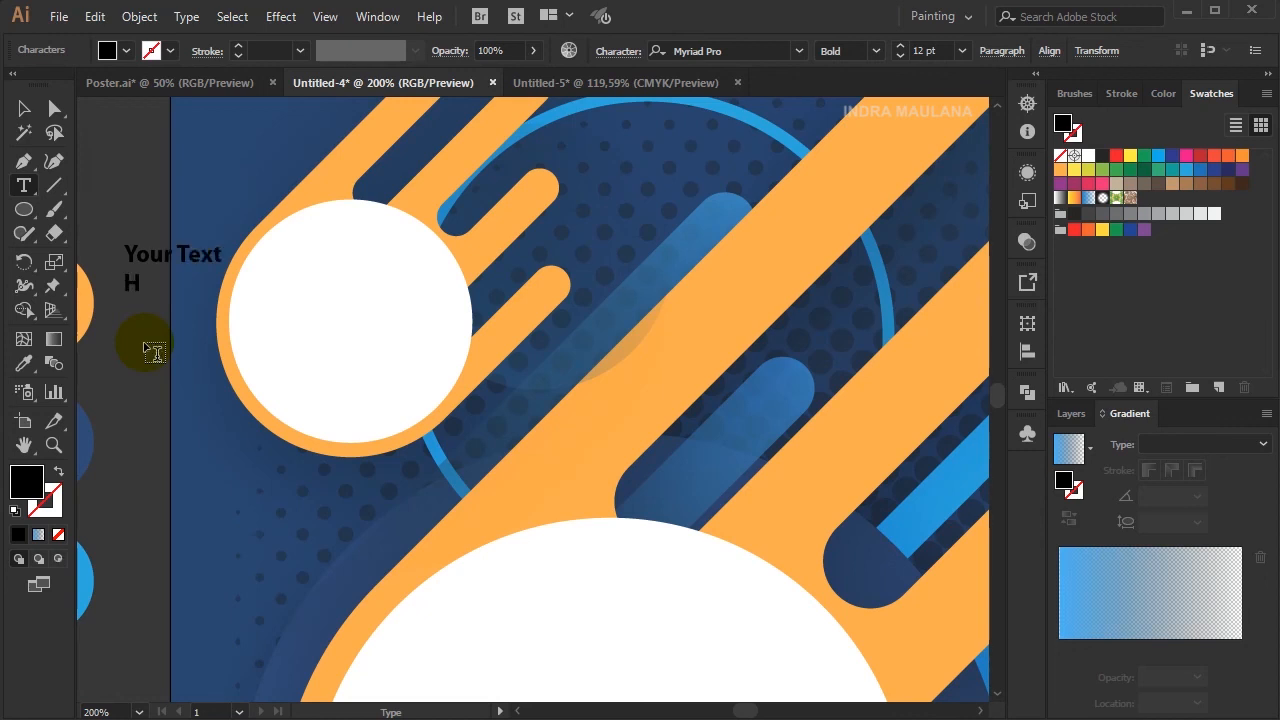
{"action": "left_click", "coordinate": [24, 108]}
{"action": "left_click_drag", "start_coordinate": [147, 271], "coordinate": [283, 333]}
{"action": "left_click_drag", "start_coordinate": [359, 358], "coordinate": [406, 370]}
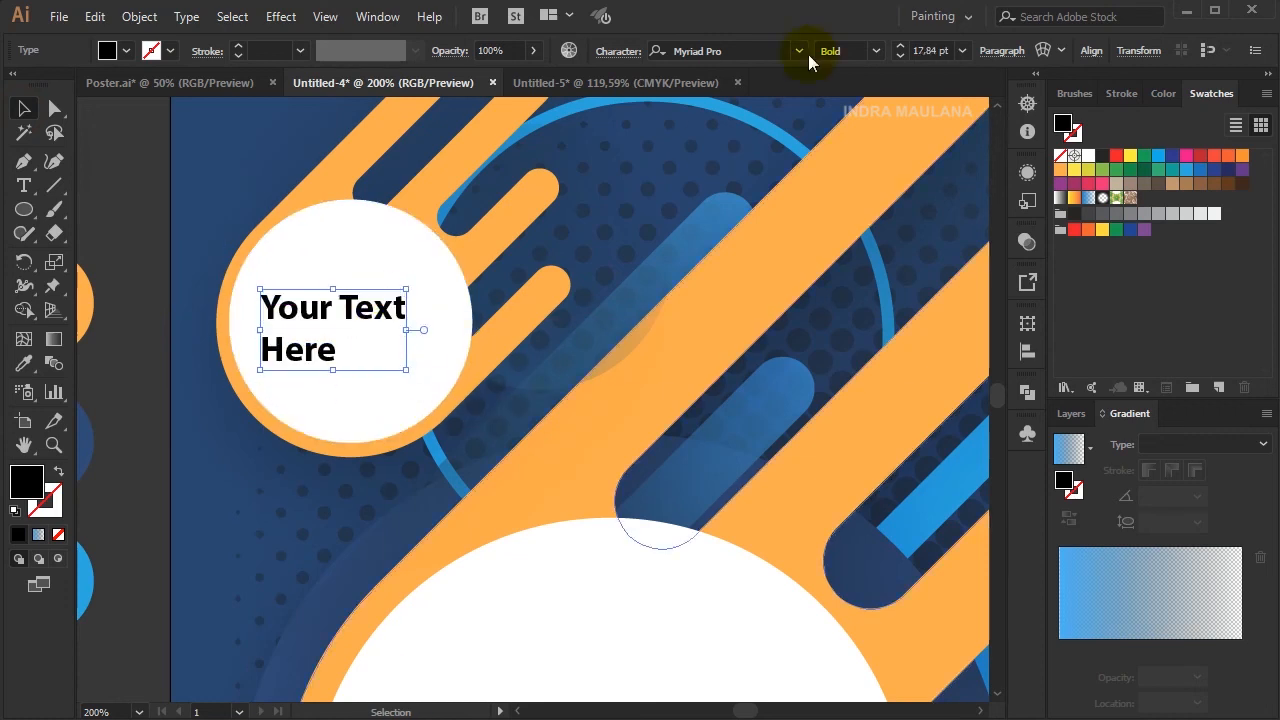
- Centre-align the "Your Text Here" paragraph and enlarge it to about 21.96 pt within the small circle
{"action": "left_click", "coordinate": [1091, 51]}
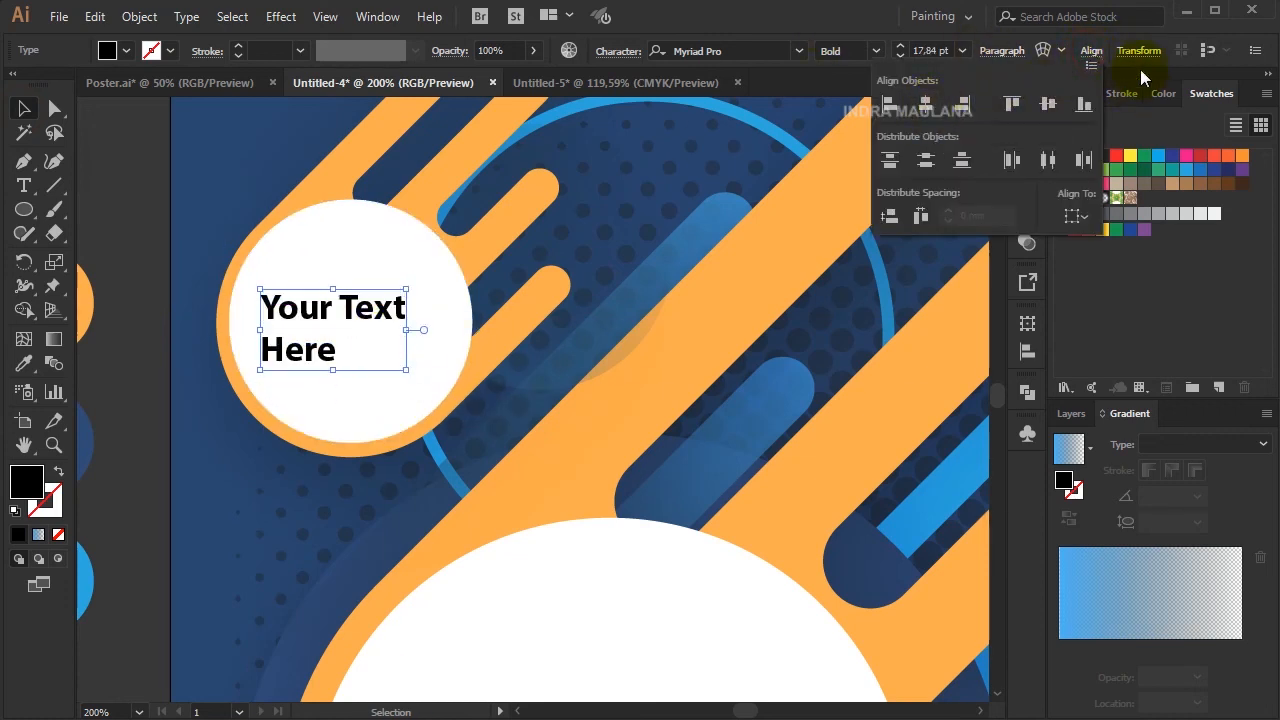
{"action": "left_click", "coordinate": [1092, 52]}
{"action": "left_click", "coordinate": [1016, 54]}
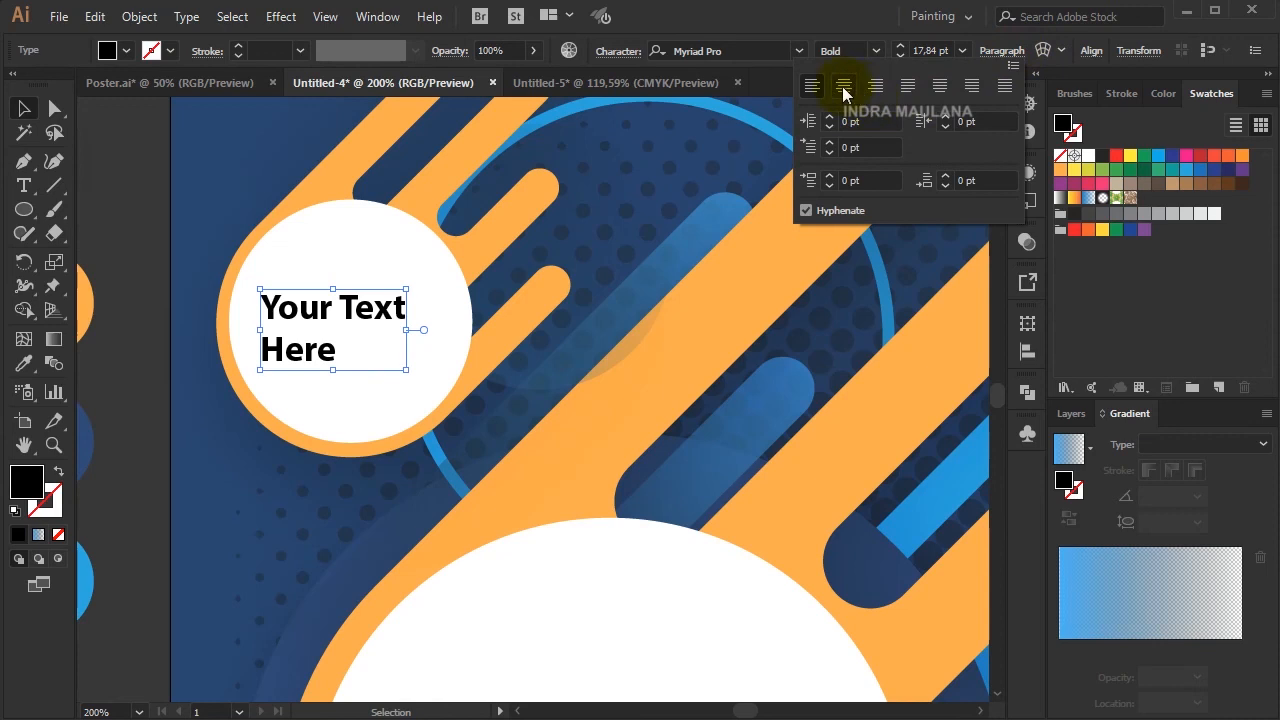
{"action": "left_click", "coordinate": [843, 88]}
{"action": "left_click_drag", "start_coordinate": [270, 303], "coordinate": [431, 286]}
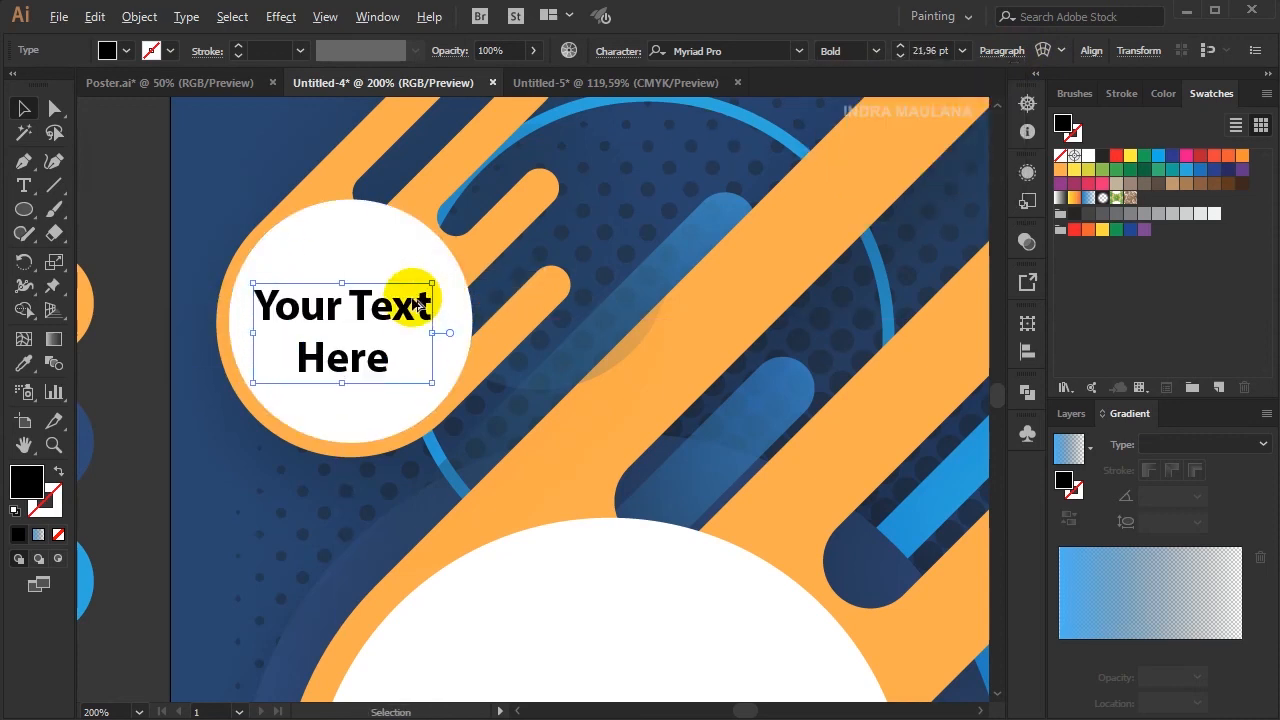
- Sample the dark-blue swatch onto the "Your Text Here" text
{"action": "scroll", "coordinate": [411, 300], "scroll_direction": "down", "scroll_amount": 1}
{"action": "left_click_drag", "start_coordinate": [486, 427], "coordinate": [467, 301]}
{"action": "left_click", "coordinate": [29, 361]}
{"action": "left_click", "coordinate": [101, 294]}
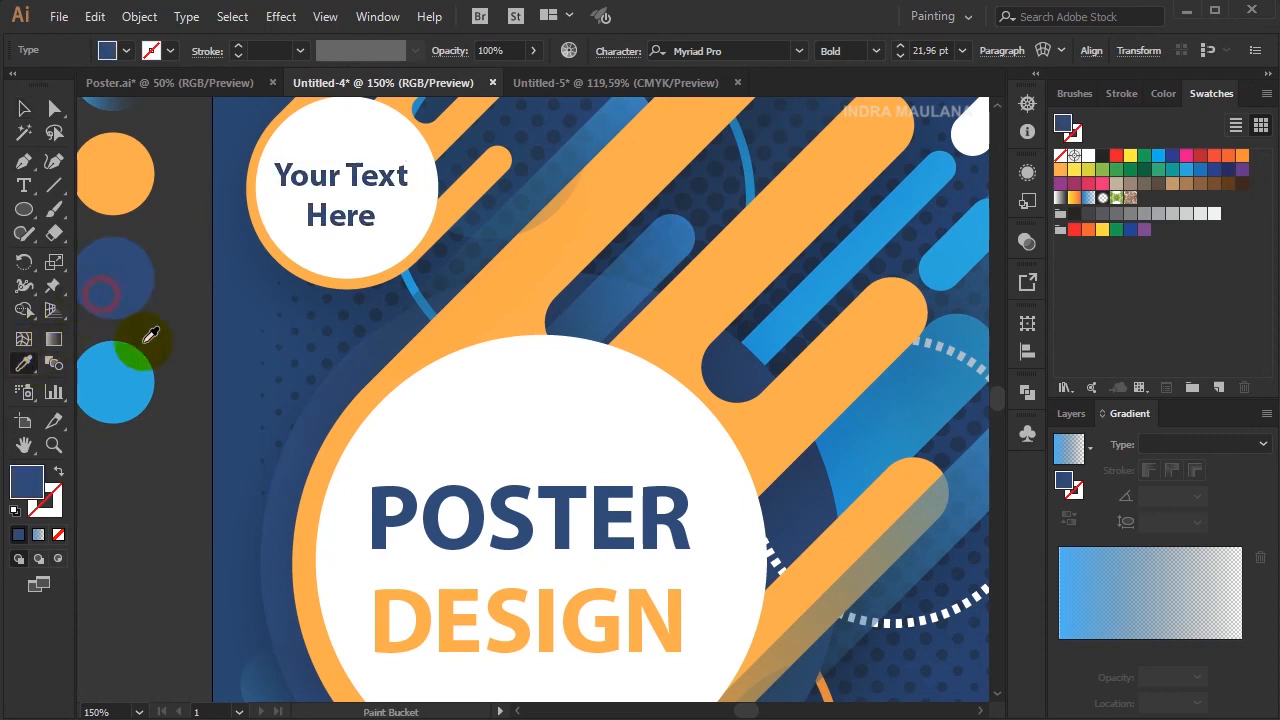
{"action": "scroll", "coordinate": [318, 366], "scroll_direction": "down", "scroll_amount": 1}
{"action": "left_click", "coordinate": [191, 425], "text": "ctrl"}
- Recolour the "Your Text Here" text with the orange sampled from the small circle's surrounding shape
{"action": "scroll", "coordinate": [198, 430], "scroll_direction": "down", "scroll_amount": 2}
{"action": "left_click_drag", "start_coordinate": [200, 457], "coordinate": [241, 482]}
{"action": "scroll", "coordinate": [256, 398], "scroll_direction": "up", "scroll_amount": 1}
{"action": "left_click", "coordinate": [306, 341], "text": "ctrl"}
{"action": "left_click", "coordinate": [308, 282]}
{"action": "left_click", "coordinate": [234, 265], "text": "ctrl"}
{"action": "scroll", "coordinate": [210, 236], "scroll_direction": "down", "scroll_amount": 1}
{"action": "scroll", "coordinate": [290, 280], "scroll_direction": "down", "scroll_amount": 1}
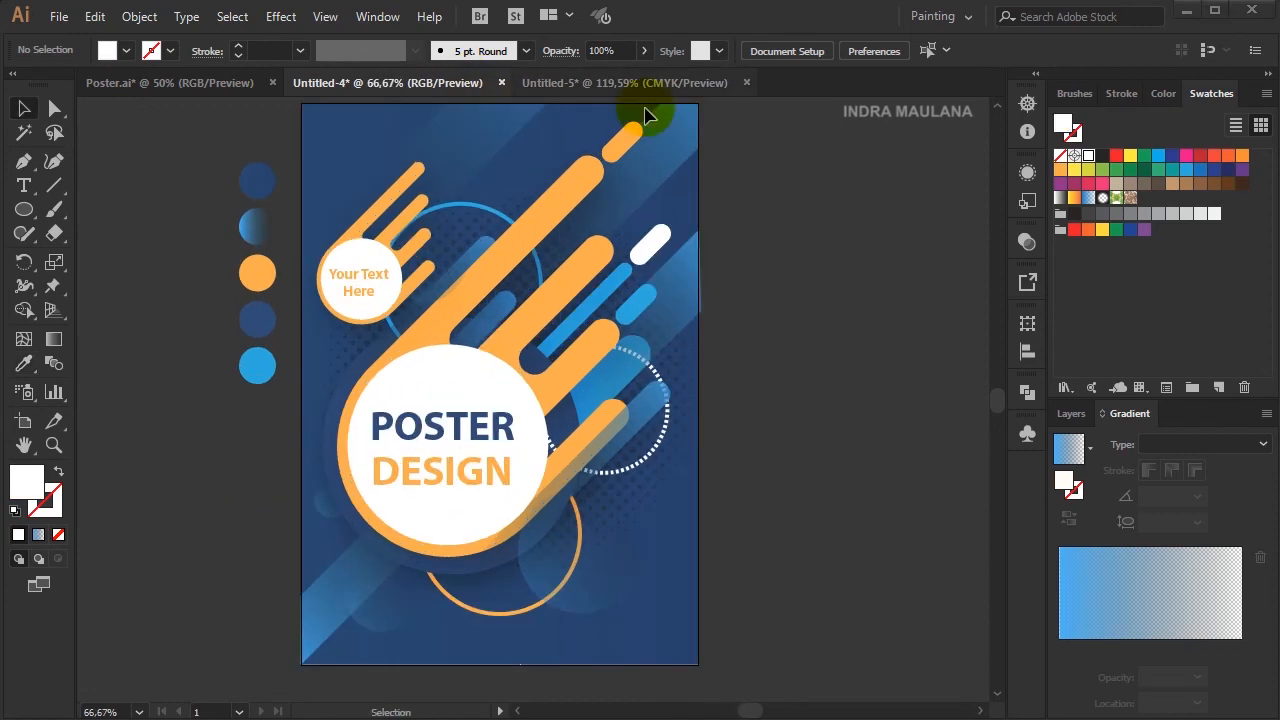
- Draw a white rectangle covering the entire poster artboard
{"action": "left_click_drag", "start_coordinate": [24, 209], "coordinate": [72, 208]}
{"action": "left_click_drag", "start_coordinate": [299, 104], "coordinate": [701, 564]}
{"action": "left_click", "coordinate": [22, 110]}
- Select all the poster artwork with the covering rectangle and make a clipping mask from it
{"action": "scroll", "coordinate": [643, 457], "scroll_direction": "up", "scroll_amount": 3}
{"action": "left_click_drag", "start_coordinate": [811, 677], "coordinate": [306, 200]}
{"action": "right_click", "coordinate": [500, 329]}
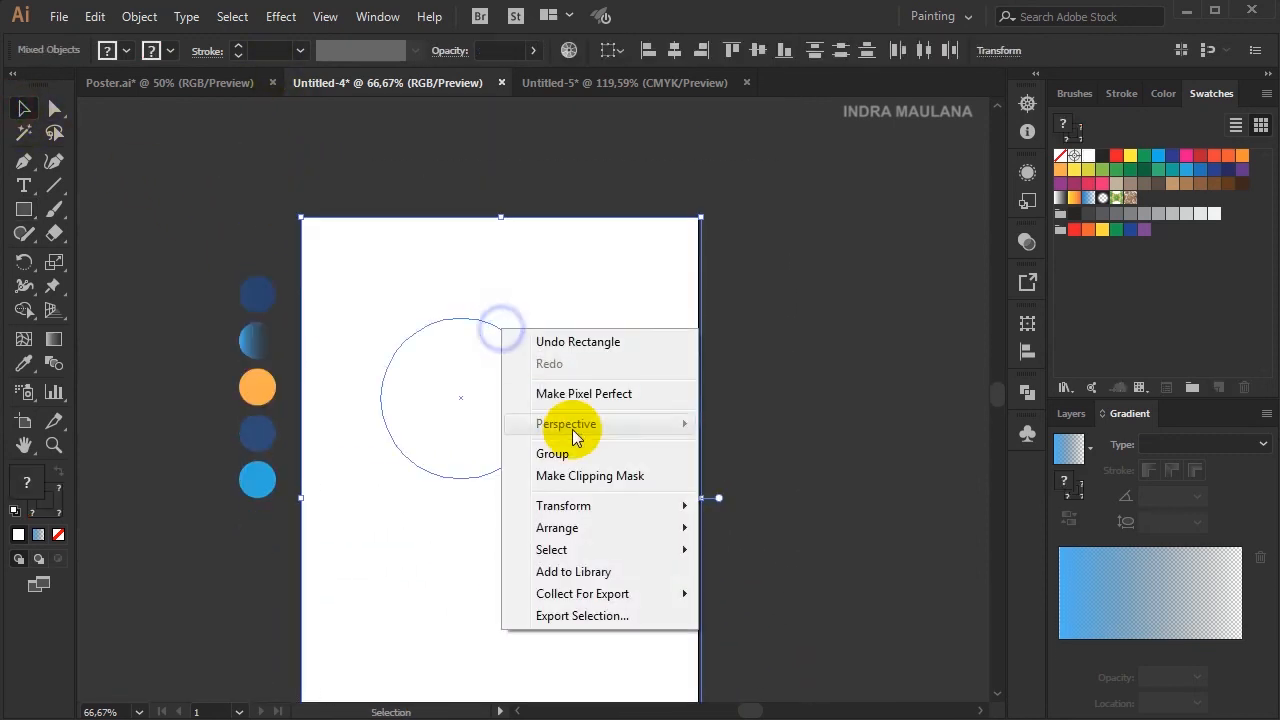
{"action": "left_click", "coordinate": [585, 474]}
{"action": "left_click", "coordinate": [875, 388]}
{"action": "scroll", "coordinate": [875, 388], "scroll_direction": "down", "scroll_amount": 5}
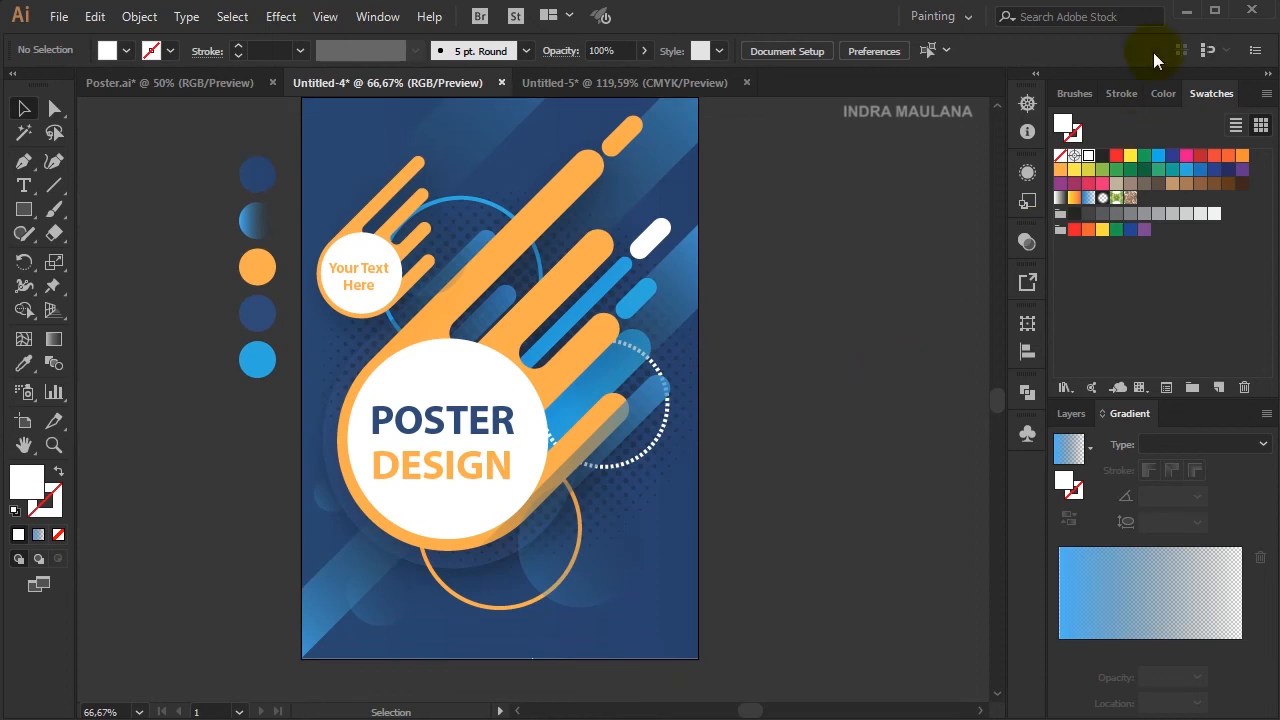